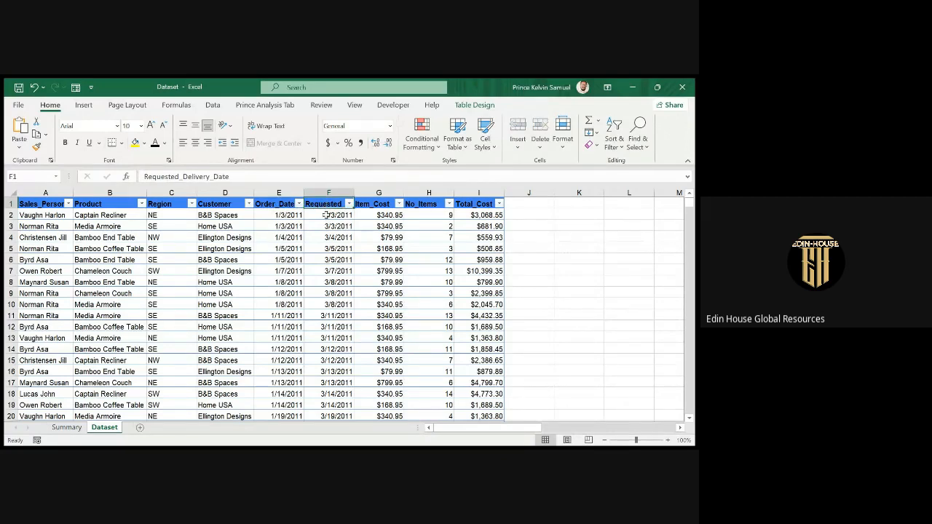
# Inspect the first record's order date and requested delivery date formula.
pyautogui.click(271, 217)
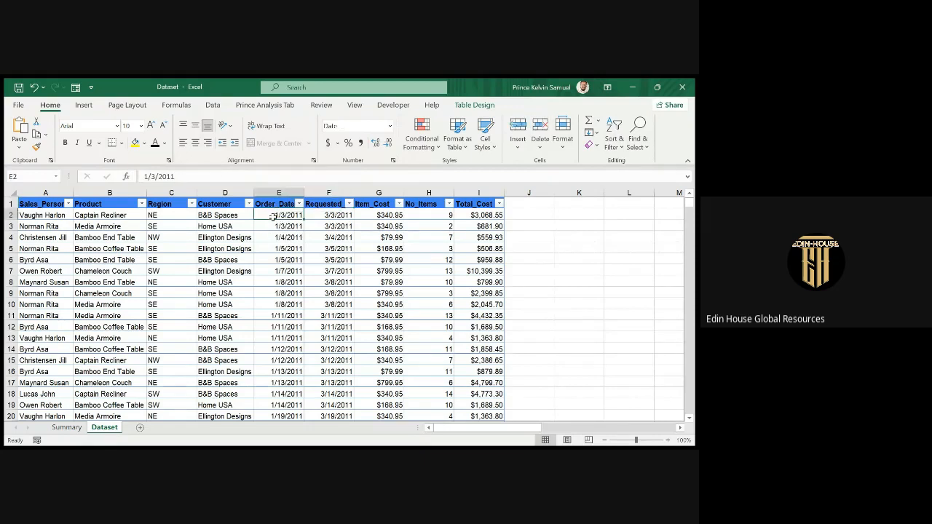
pyautogui.click(319, 212)
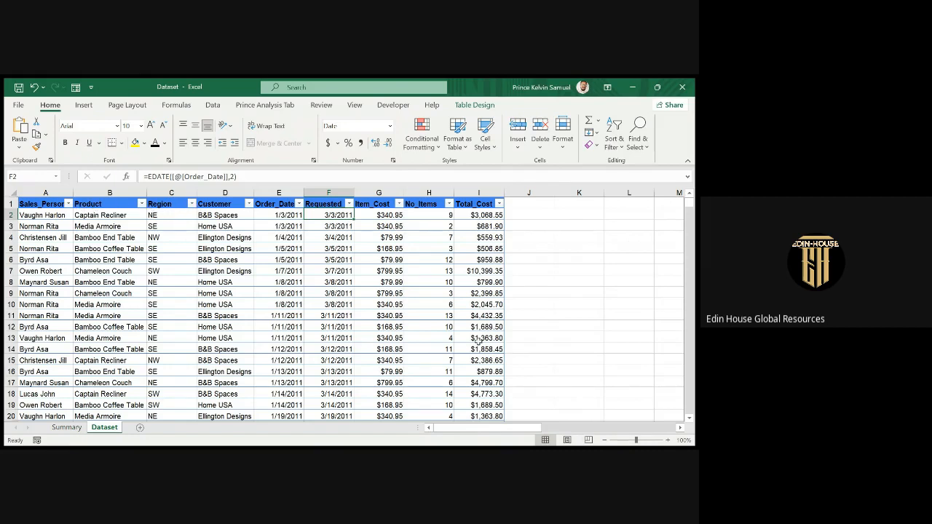
pyautogui.click(562, 408)
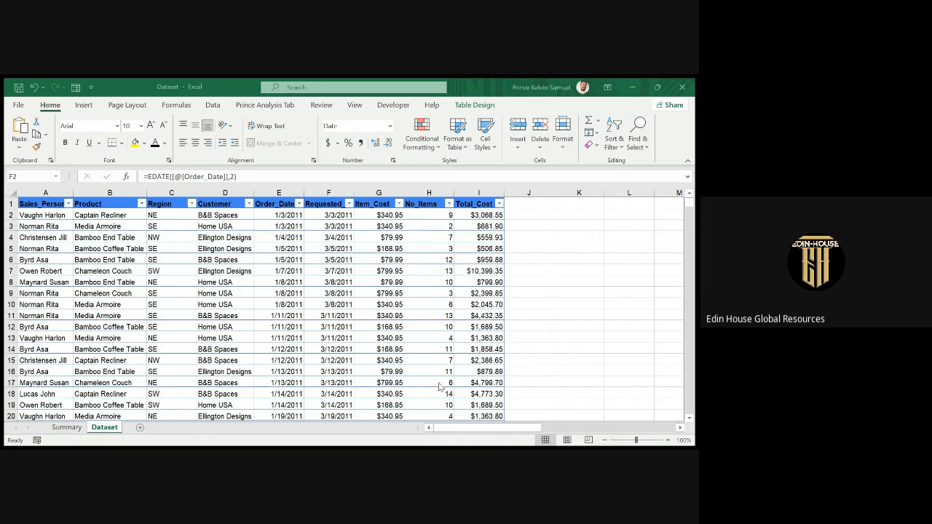
pyautogui.click(612, 107)
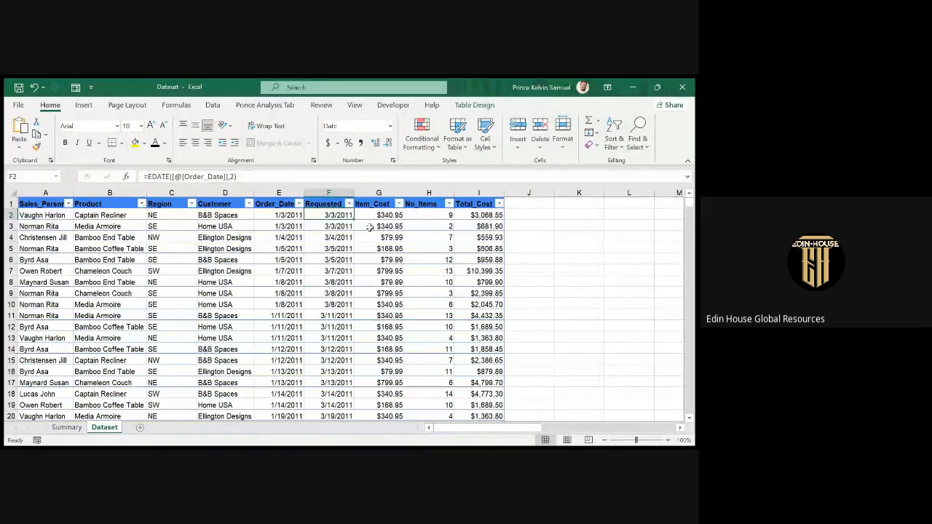
pyautogui.click(40, 216)
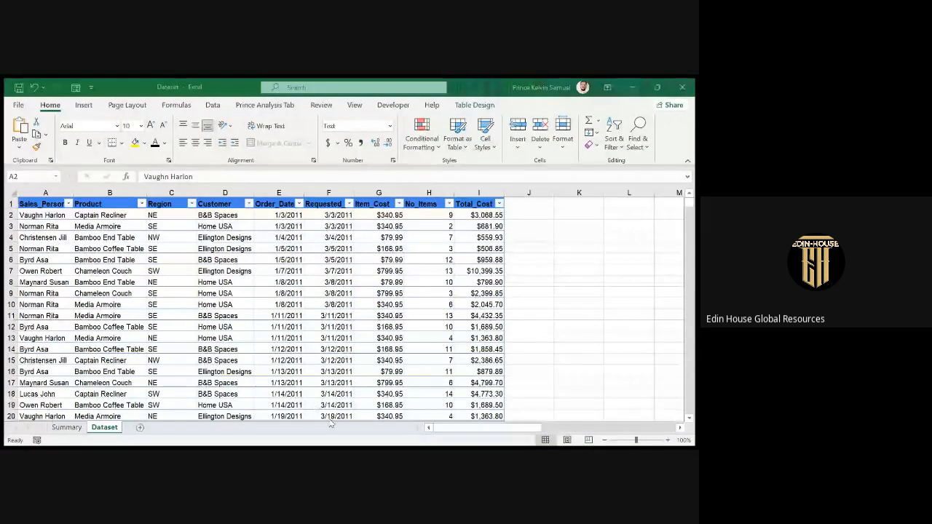
# Insert today's date in J2, then undo it because it extended the table.
pyautogui.click(538, 218)
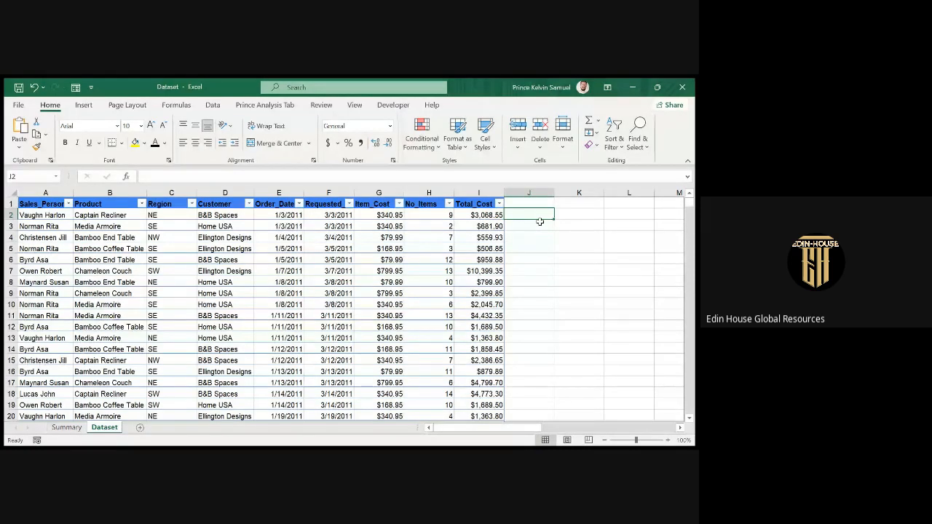
pyautogui.hotkey('ctrl', ';')
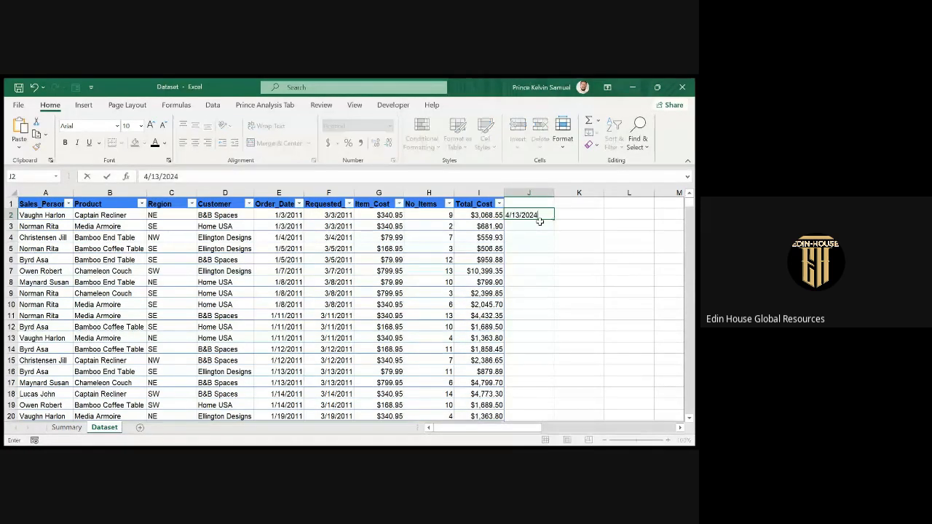
pyautogui.click(558, 270)
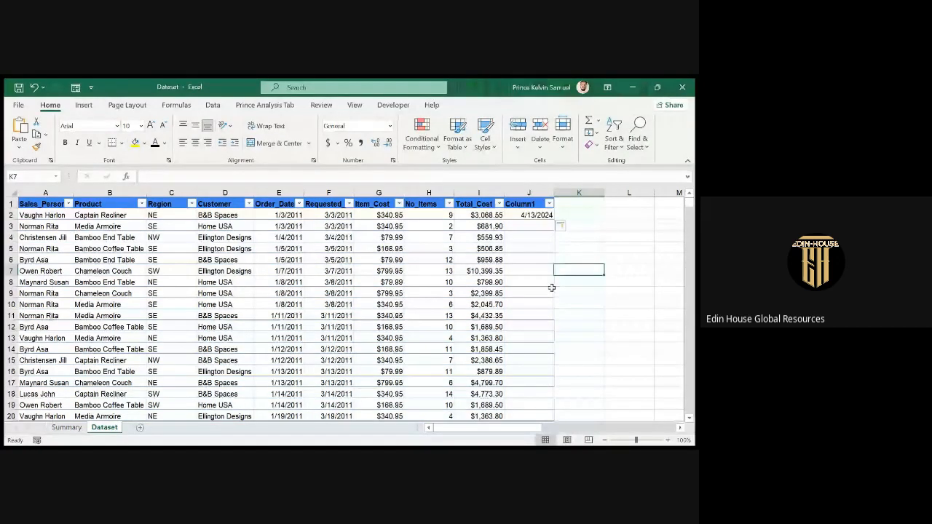
pyautogui.hotkey('ctrl', 'z')
pyautogui.hotkey('ctrl', 'z')
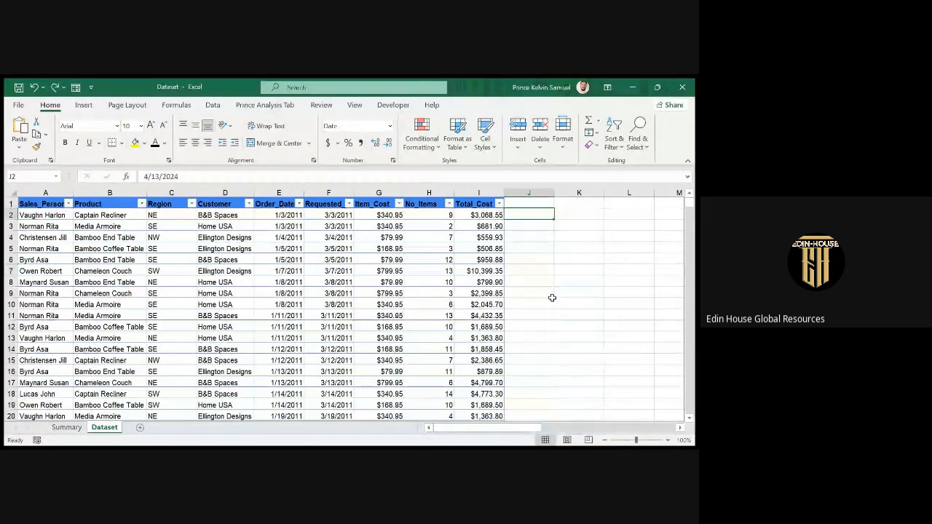
pyautogui.click(529, 315)
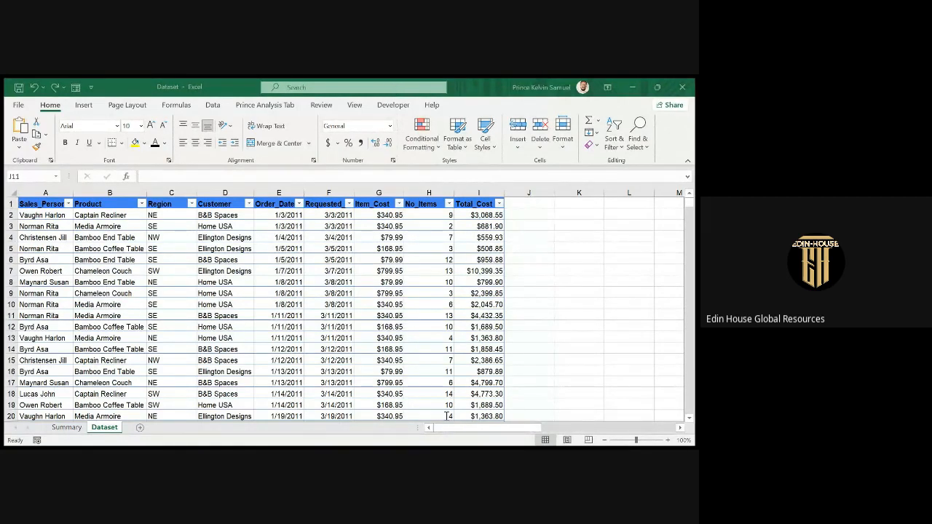
pyautogui.click(362, 412)
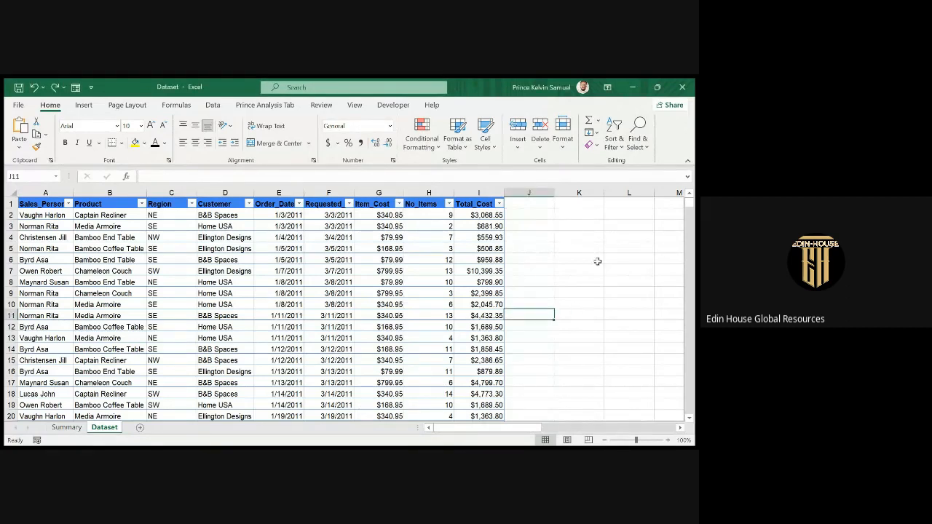
# Put today's date in L3 as a fixed value with Ctrl+;.
pyautogui.click(614, 224)
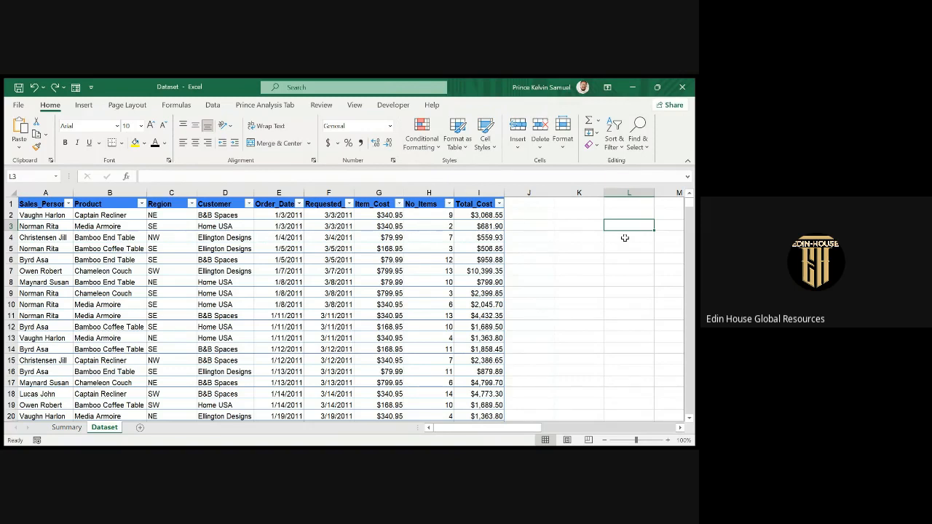
pyautogui.hotkey('ctrl', ';')
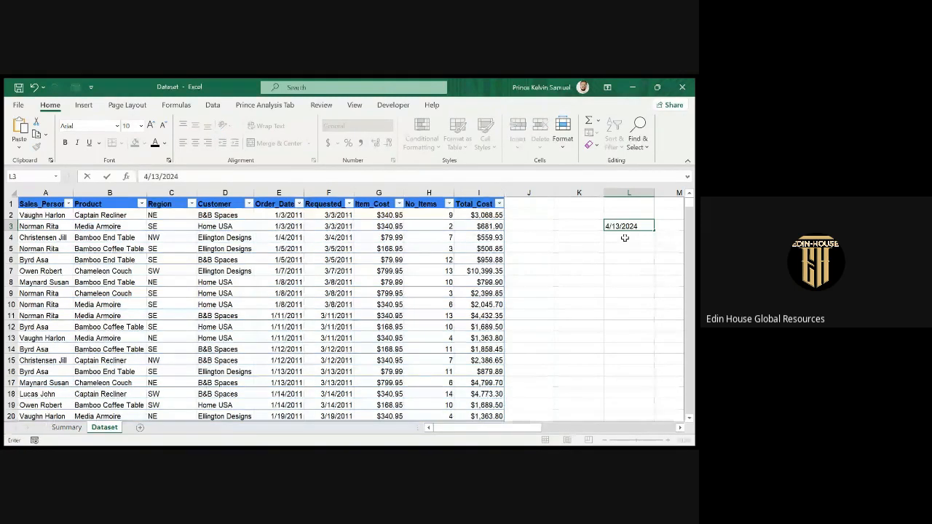
pyautogui.press('Return')
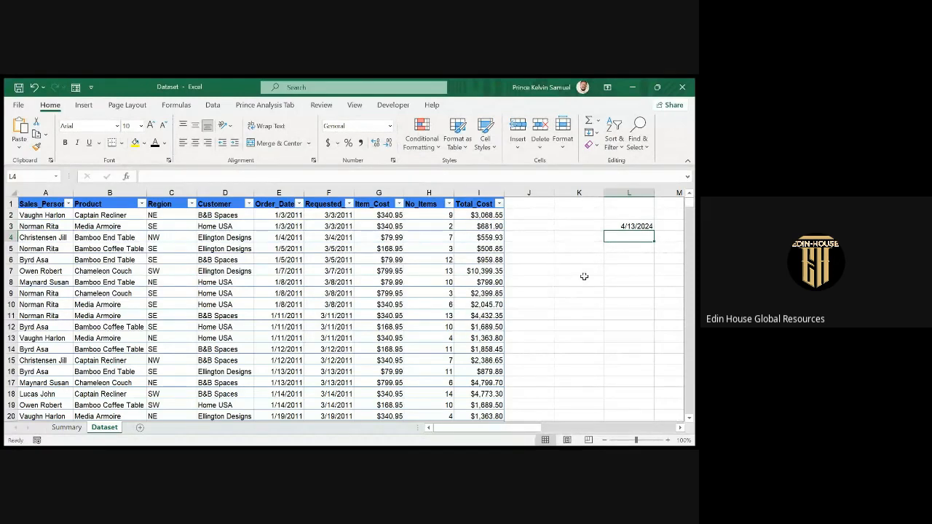
# Enter =TODAY() in L4, showing 4/13/2024.
pyautogui.write('=')
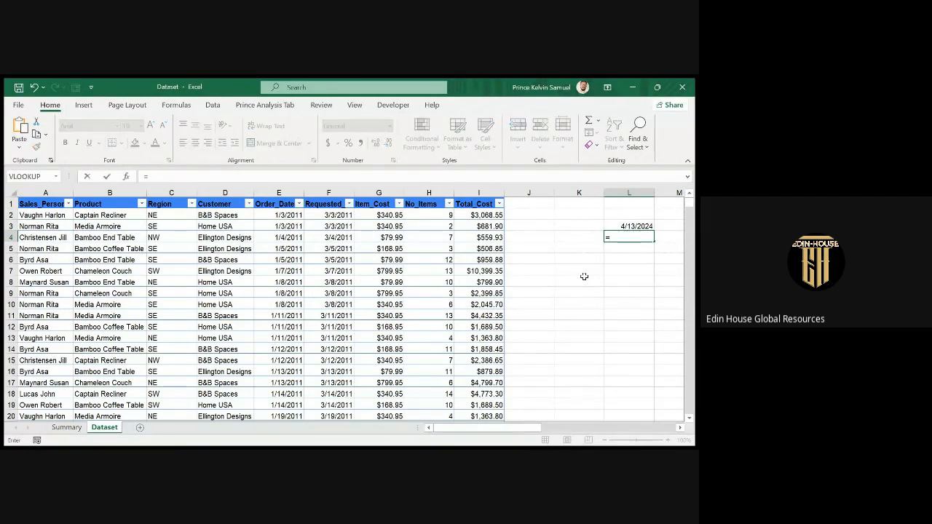
pyautogui.write('to')
pyautogui.doubleClick(633, 248)
pyautogui.write(')')
pyautogui.press('Return')
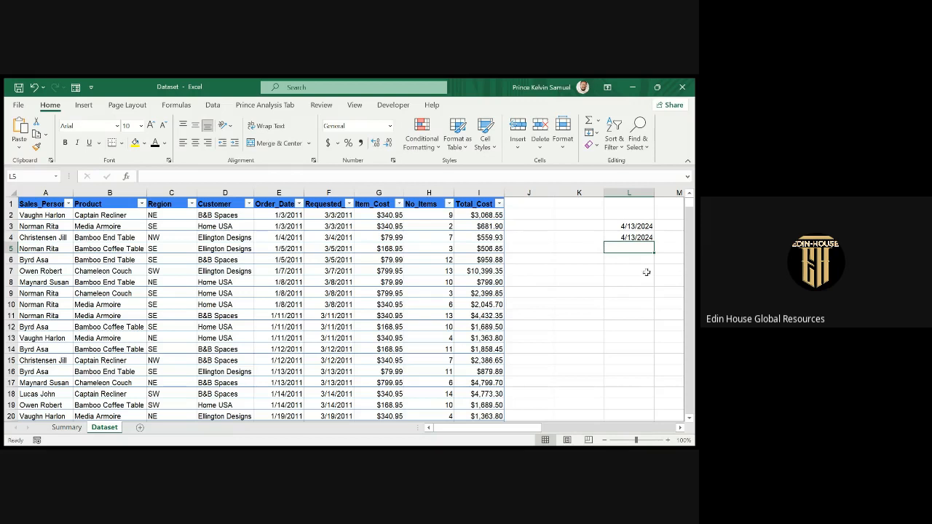
# Replace L4's =TODAY() formula with the self-referencing =L4.
pyautogui.click(614, 237)
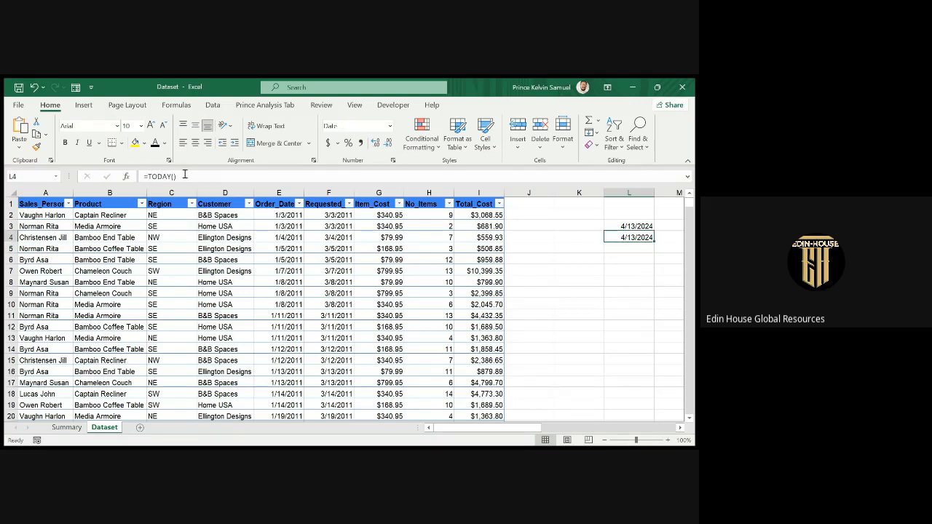
pyautogui.moveTo(182, 175); pyautogui.dragTo(79, 176)
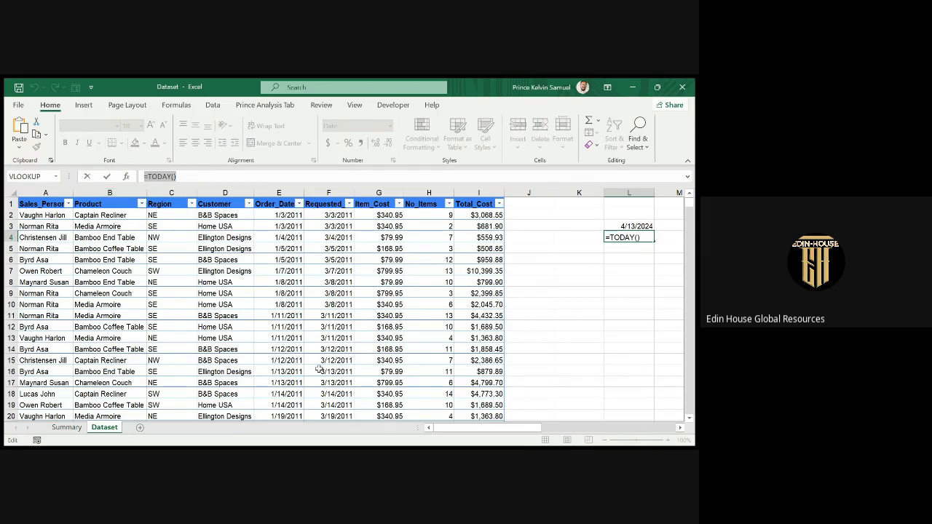
pyautogui.hotkey('alt', 'Tab')
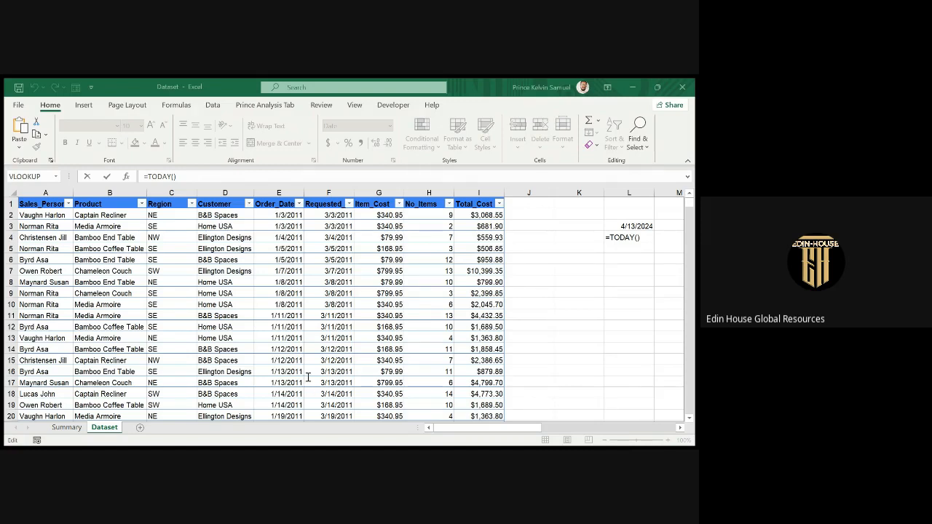
pyautogui.hotkey('alt', 'Tab')
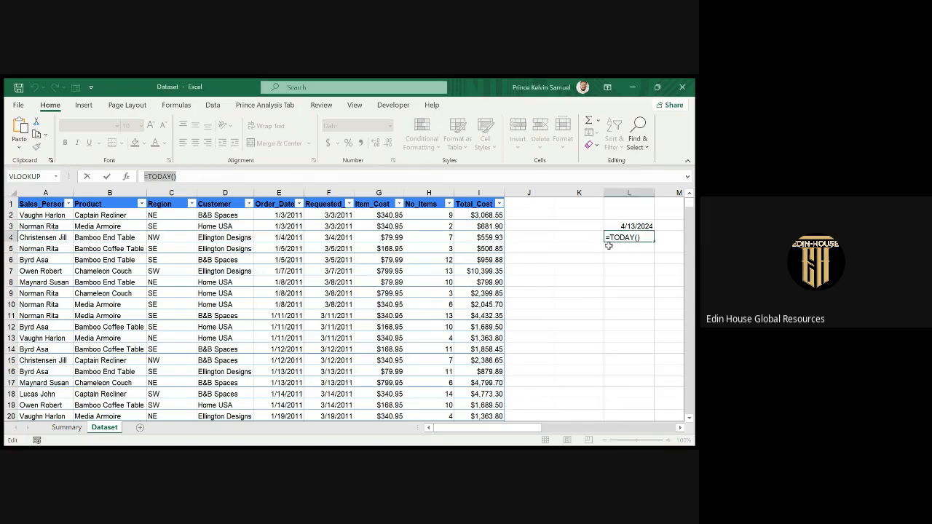
pyautogui.click(614, 248)
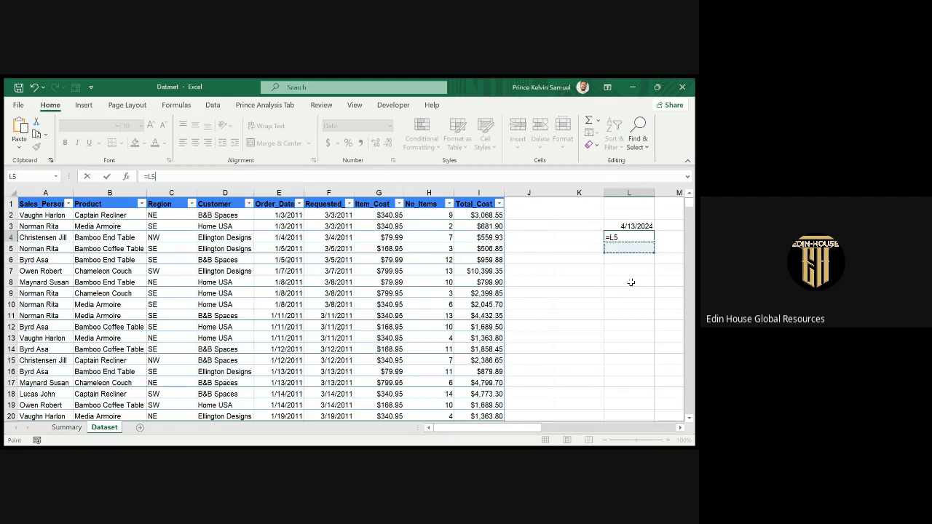
pyautogui.press('Up')
pyautogui.press('Return')
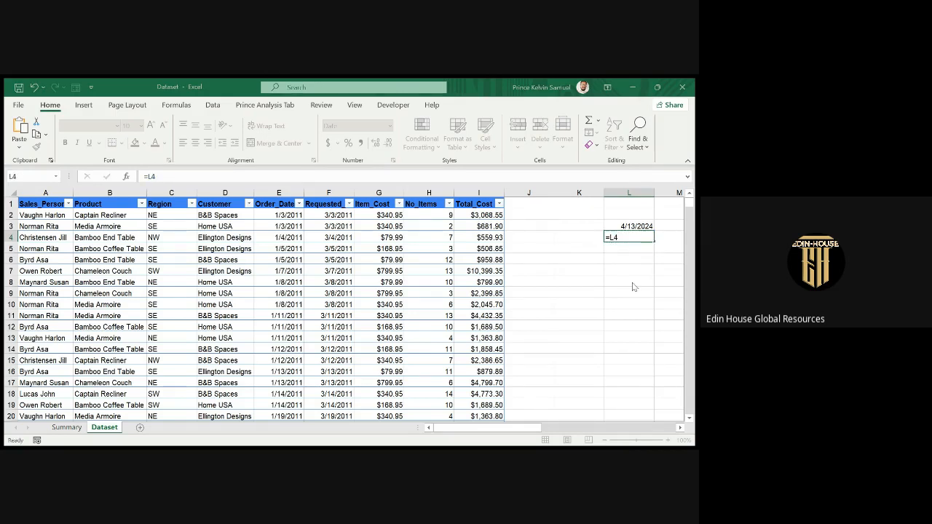
# Dismiss the circular reference warning and clear cell L4.
pyautogui.click(551, 249)
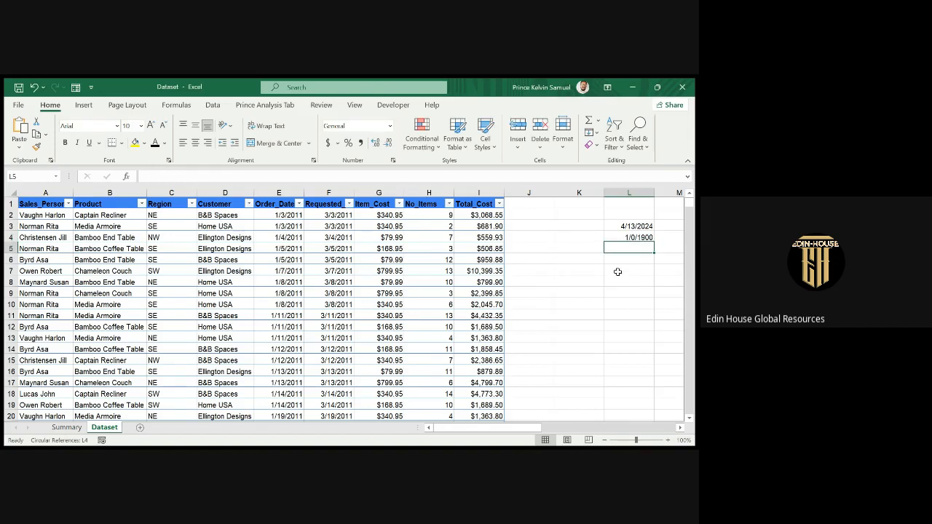
pyautogui.click(614, 237)
pyautogui.press('Delete')
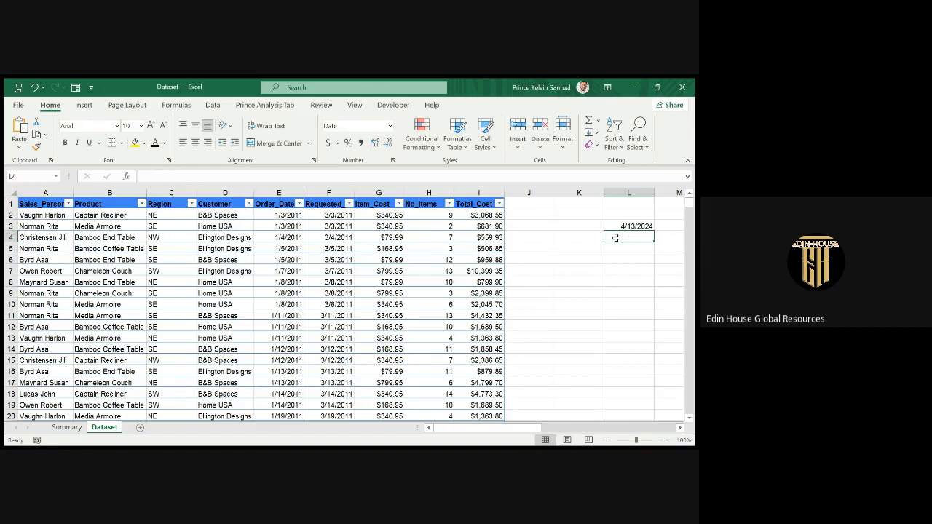
pyautogui.click(614, 251)
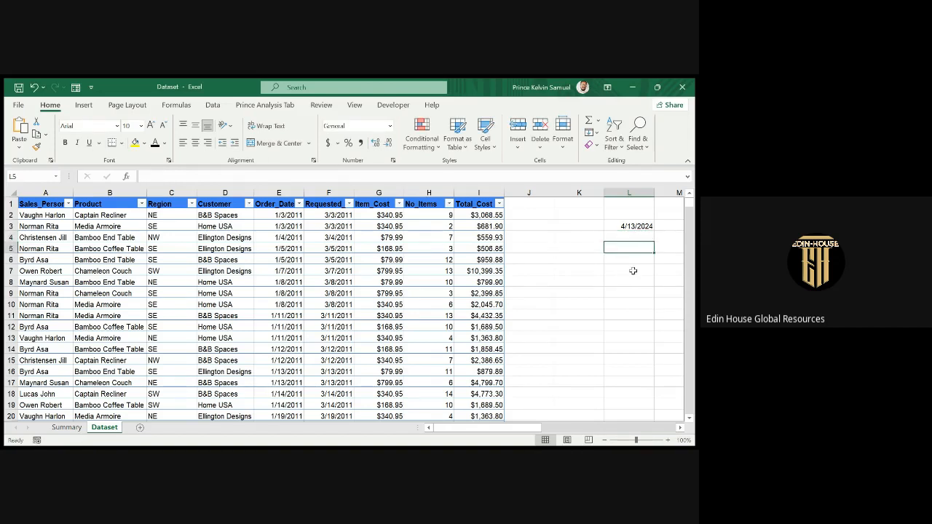
# Start a =TIME() formula in L5.
pyautogui.write('=')
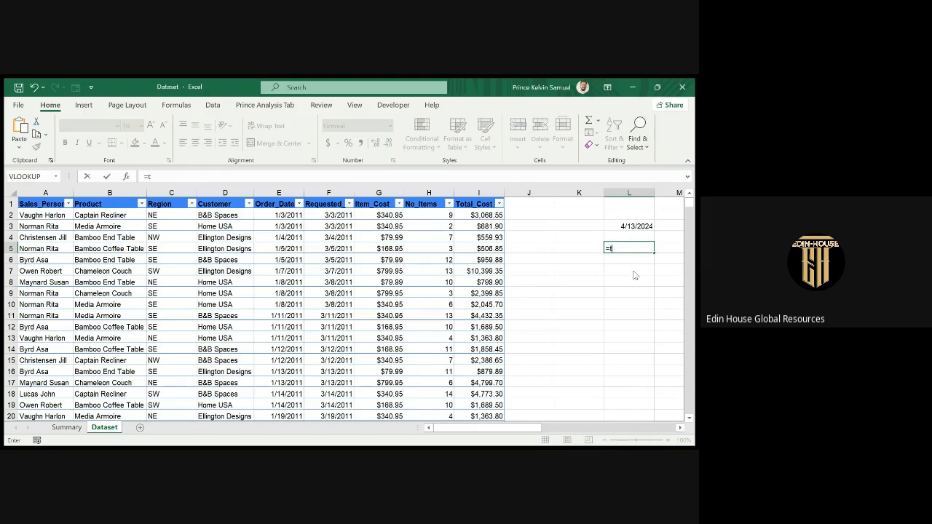
pyautogui.write('tim')
pyautogui.press('Tab')
pyautogui.write(')')
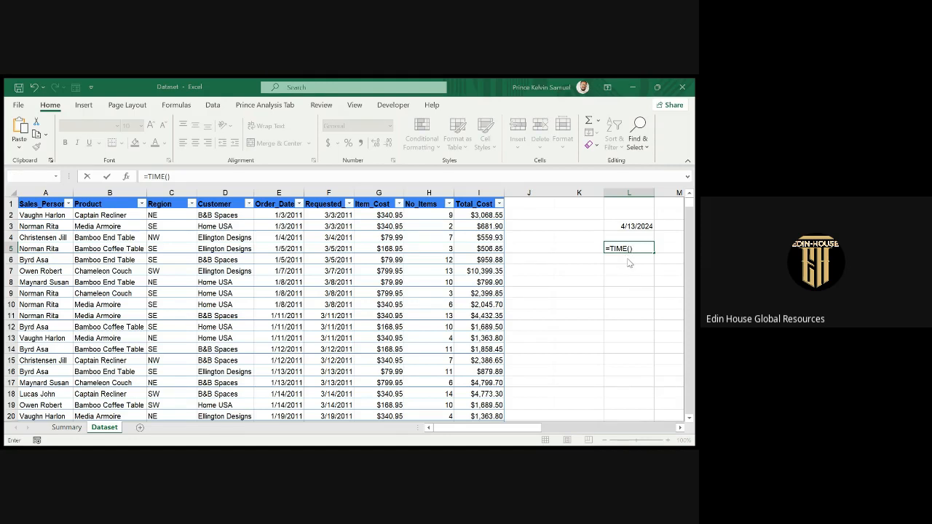
pyautogui.click(625, 250)
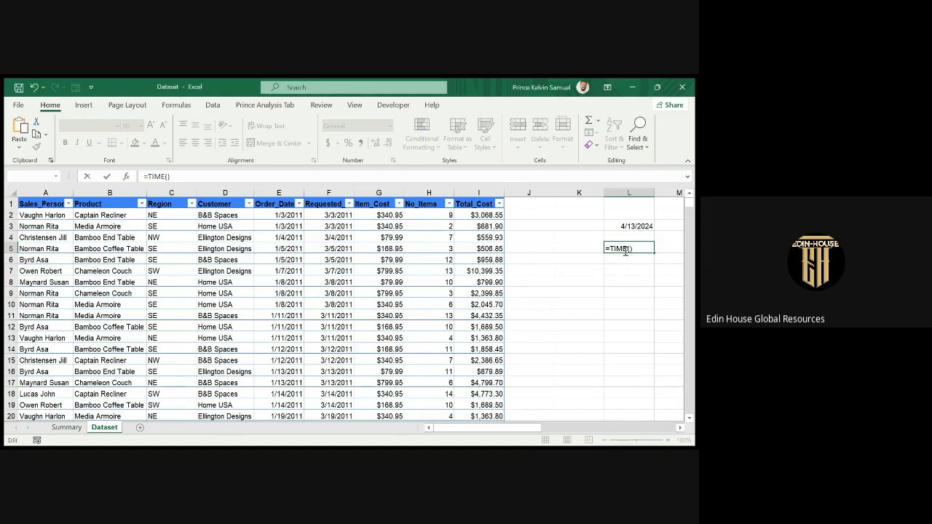
pyautogui.press('BackSpace')
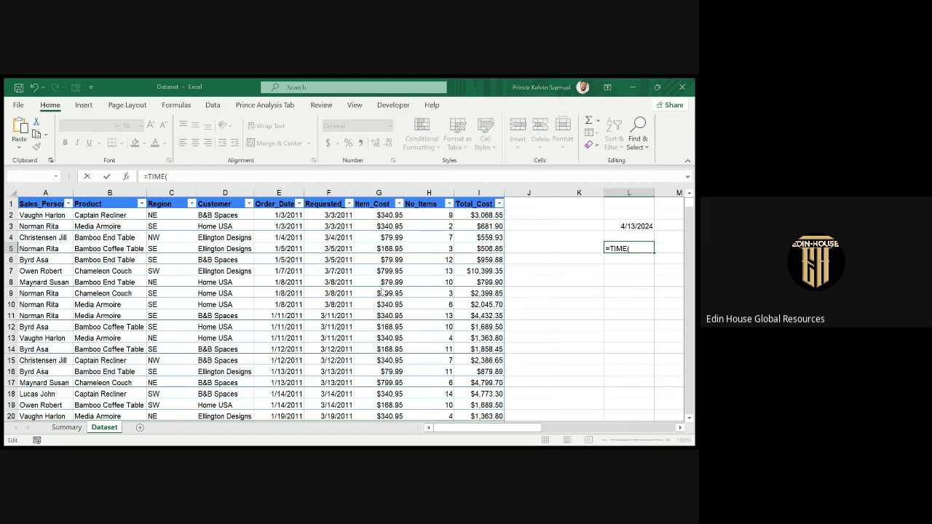
# Replace TIME with NOW so L5 reads =NOW(), showing 4/13/2024 16:11.
pyautogui.click(358, 303)
pyautogui.hotkey('ctrl', 'a')
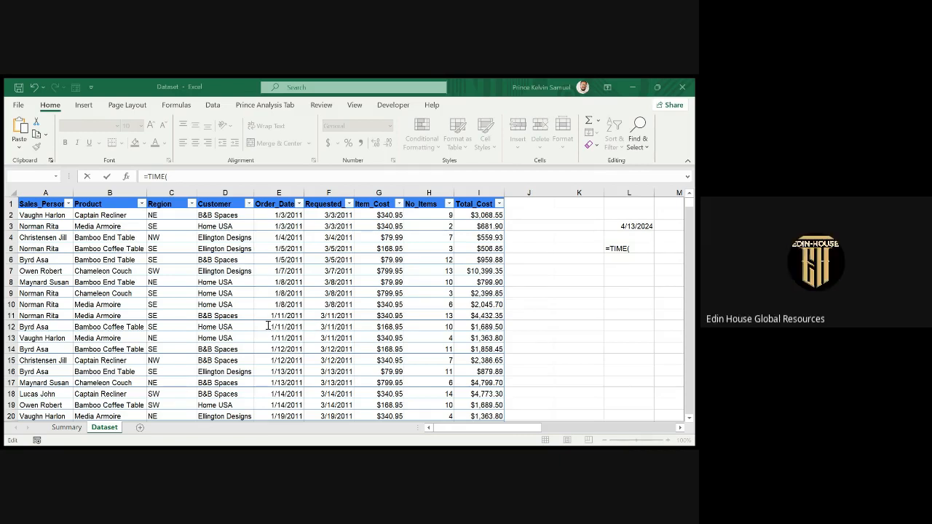
pyautogui.press('Return')
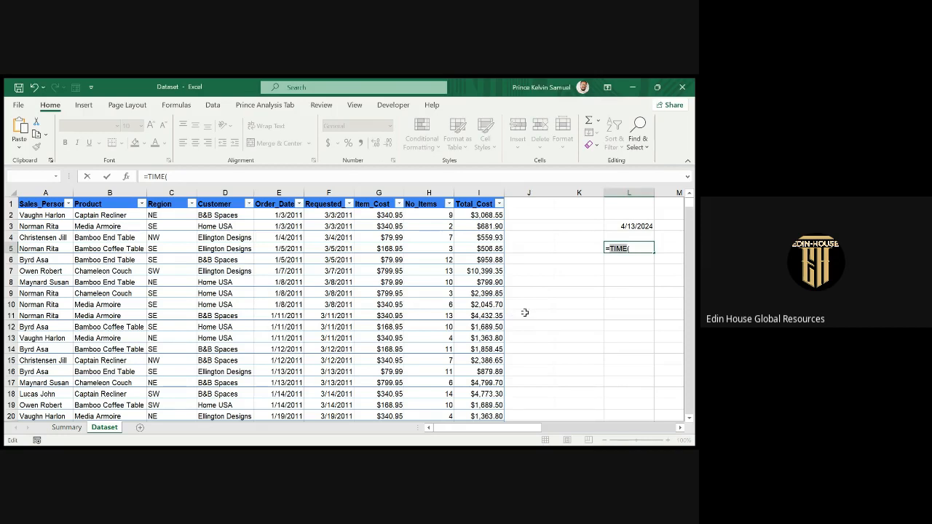
pyautogui.press('BackSpace')
pyautogui.write('Now(')
pyautogui.press('Return')
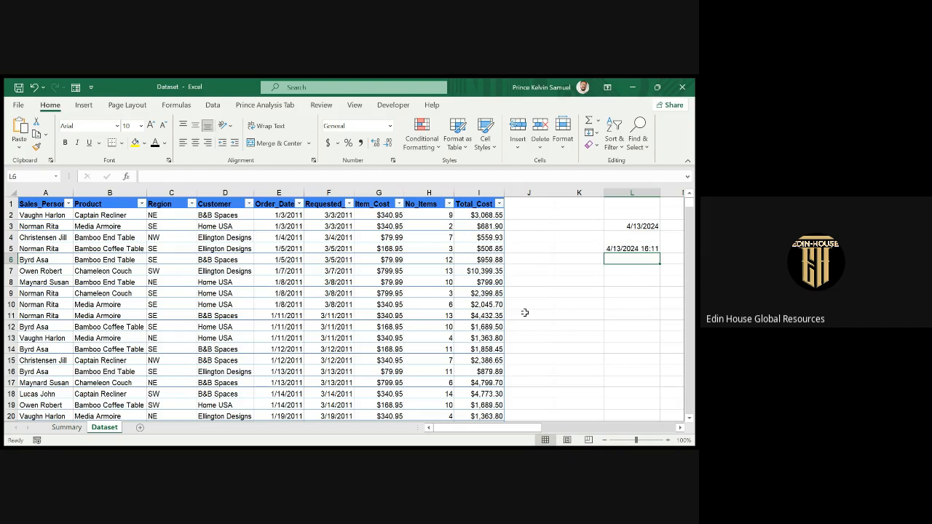
# Check L5's formula, then try entering =TIME(L5) in L7.
pyautogui.click(632, 248)
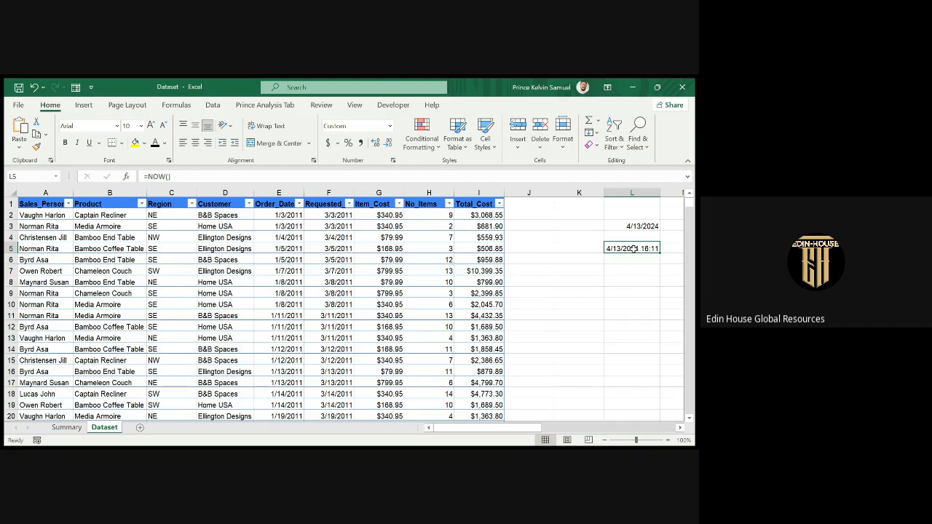
pyautogui.hotkey('alt', 'Tab')
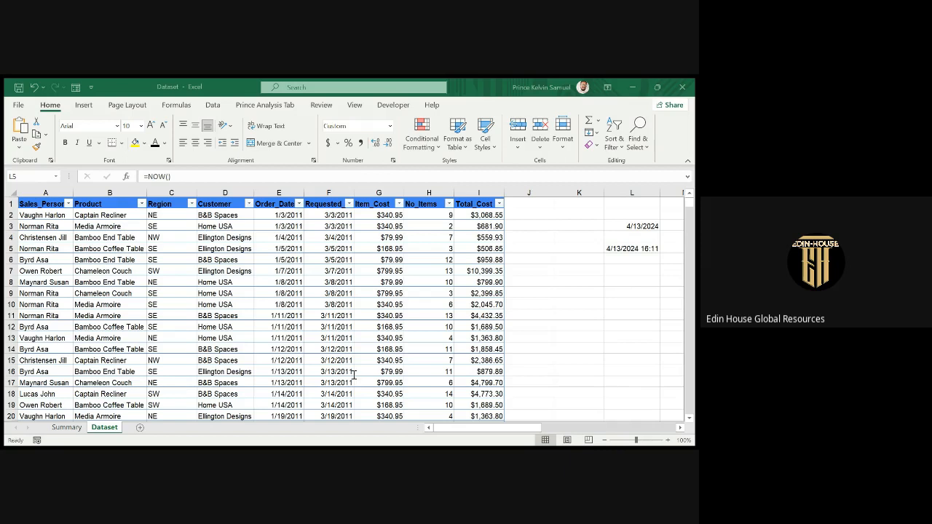
pyautogui.click(608, 271)
pyautogui.write('+')
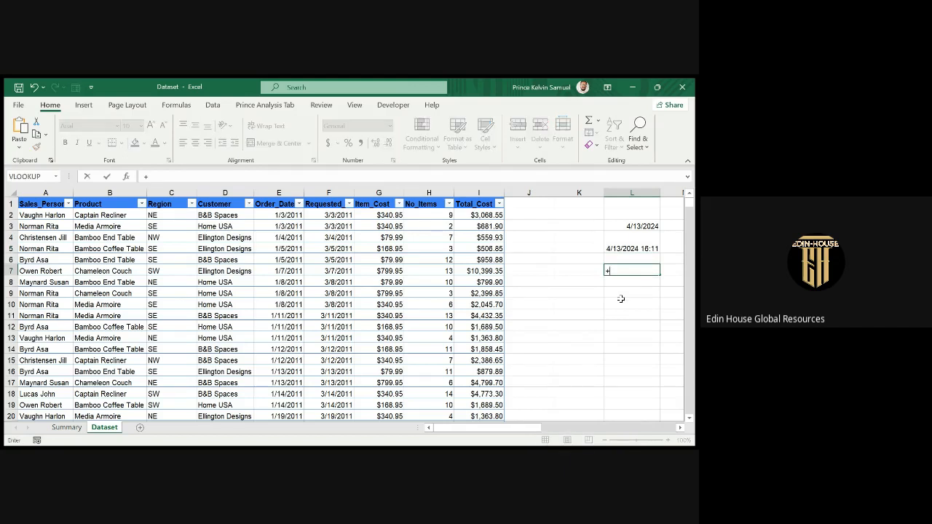
pyautogui.press('BackSpace')
pyautogui.write('=Time')
pyautogui.doubleClick(632, 284)
pyautogui.click(625, 249)
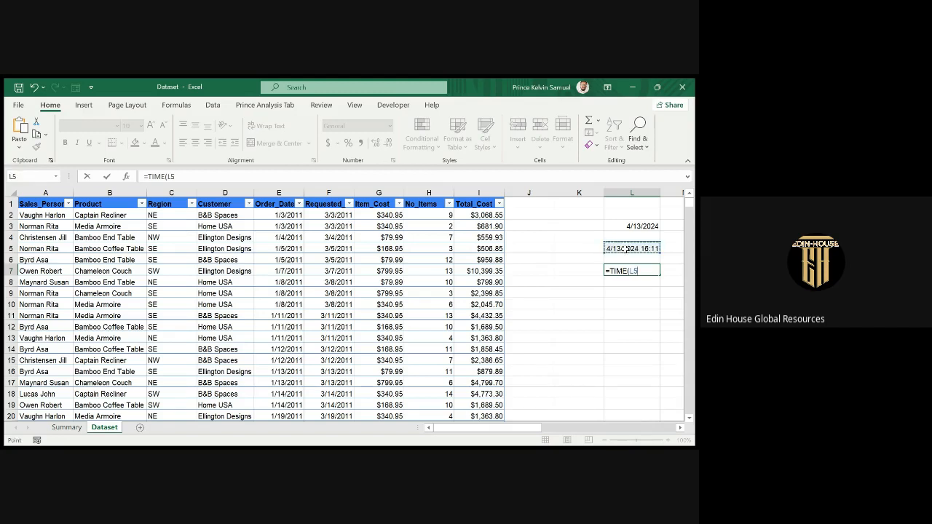
pyautogui.write(')')
pyautogui.press('Return')
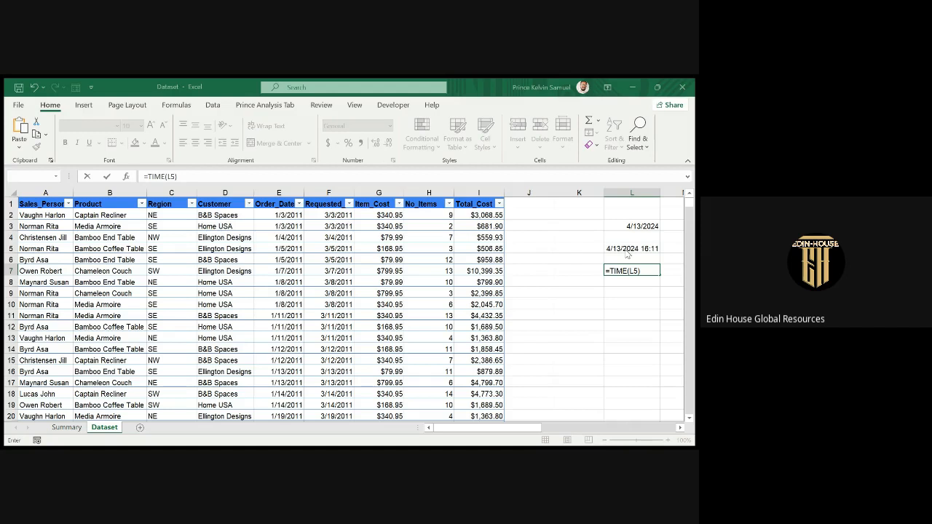
# Correct L7's formula to =TIME(12,30,0), giving 12:30 PM.
pyautogui.click(350, 298)
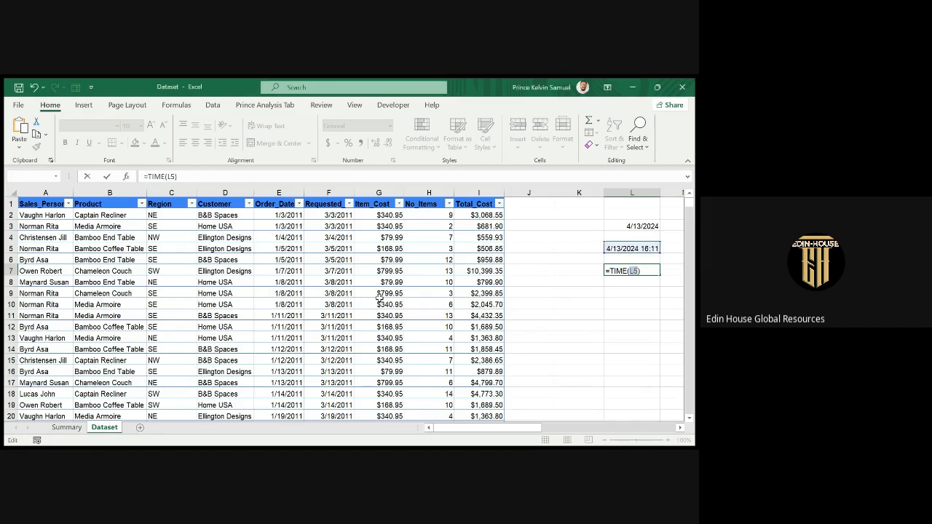
pyautogui.press('BackSpace')
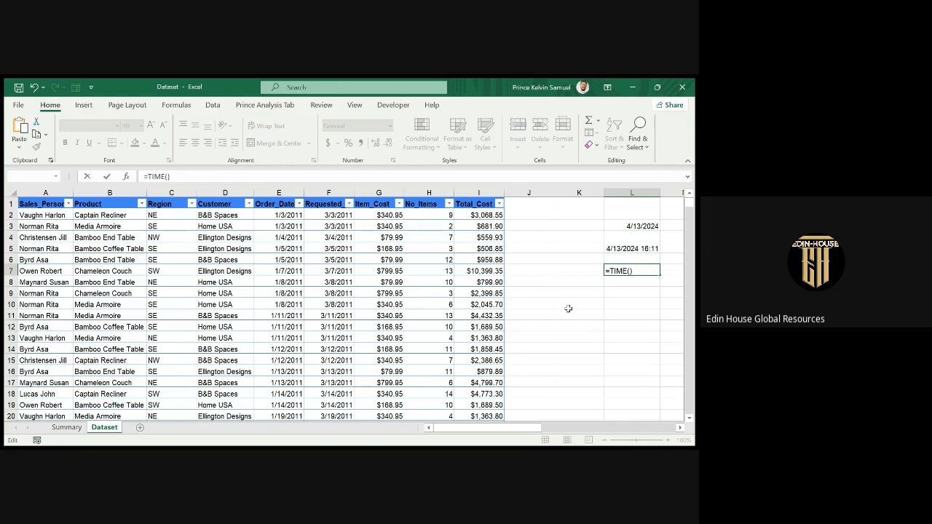
pyautogui.write('12,')
pyautogui.write('30,0')
pyautogui.press('Return')
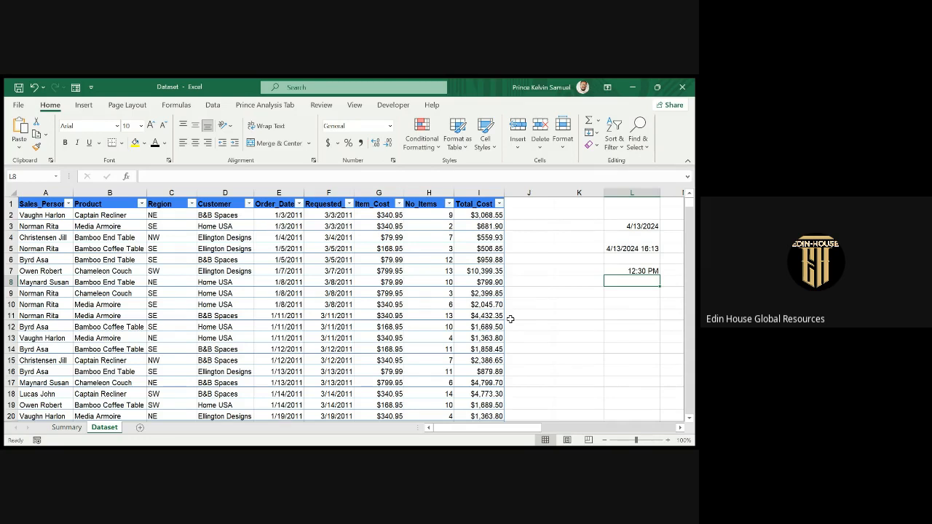
# Replace L7's formula with =TIME(4,13,0), showing 4:13 AM.
pyautogui.click(617, 271)
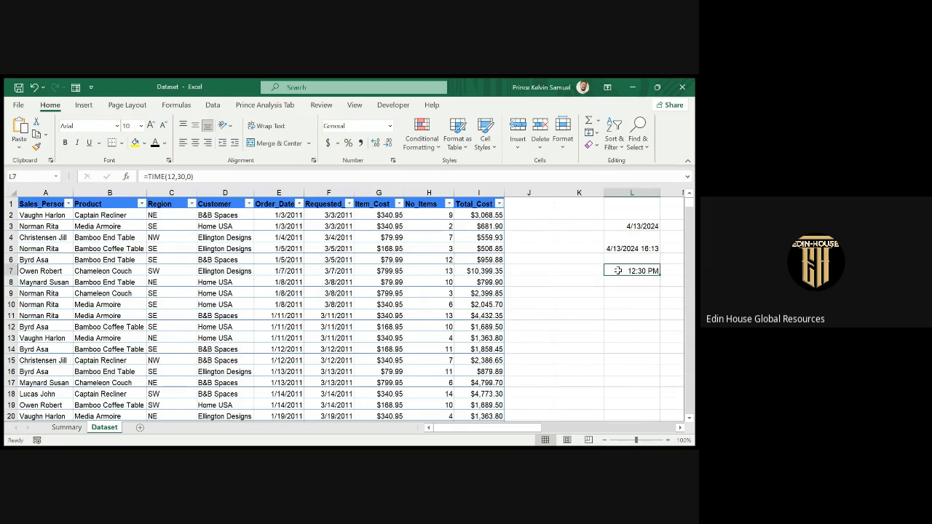
pyautogui.press('Delete')
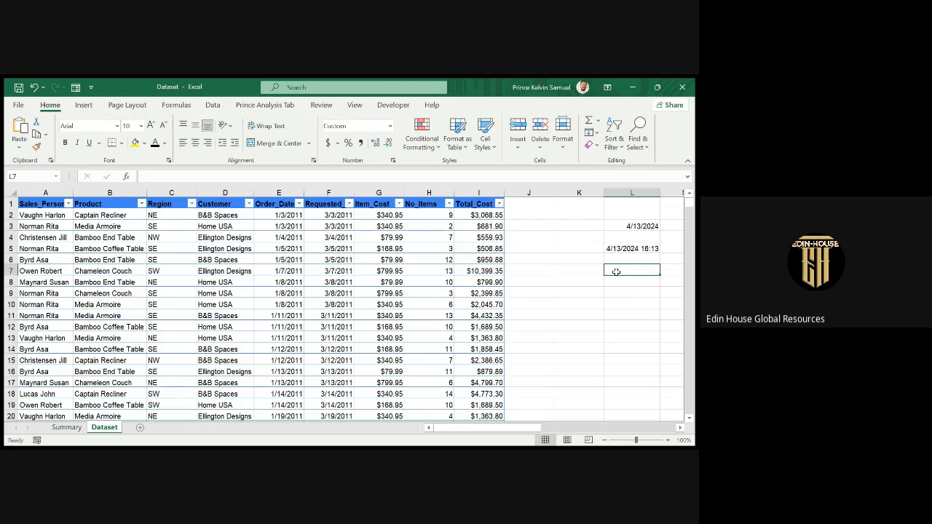
pyautogui.write('=')
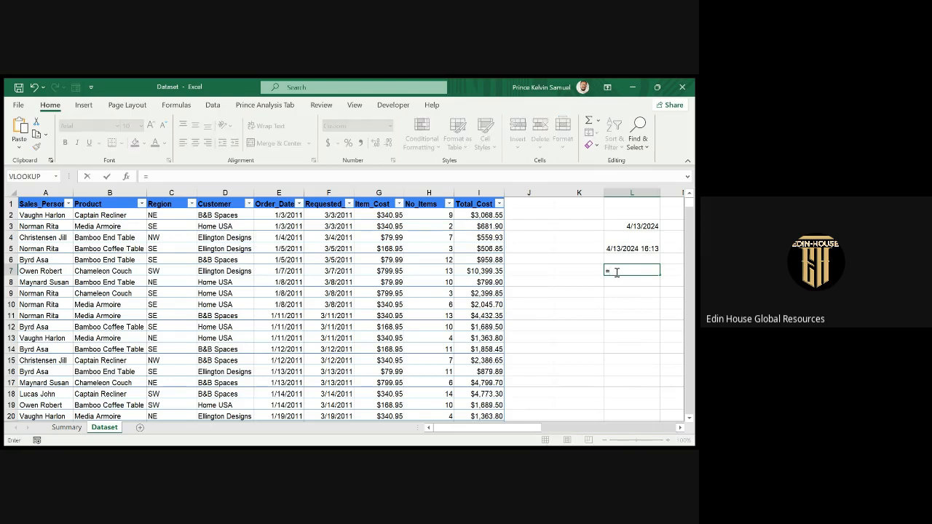
pyautogui.write('tim')
pyautogui.press('Tab')
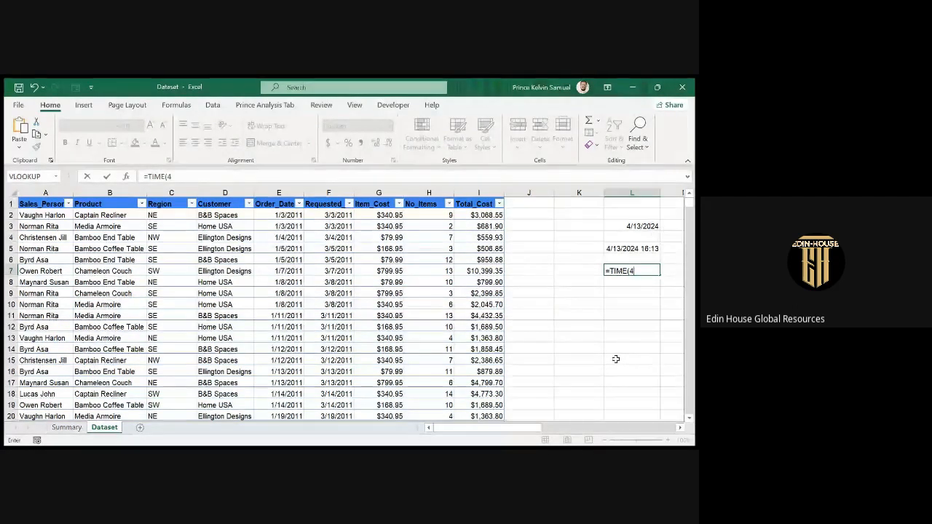
pyautogui.write('4,13,0')
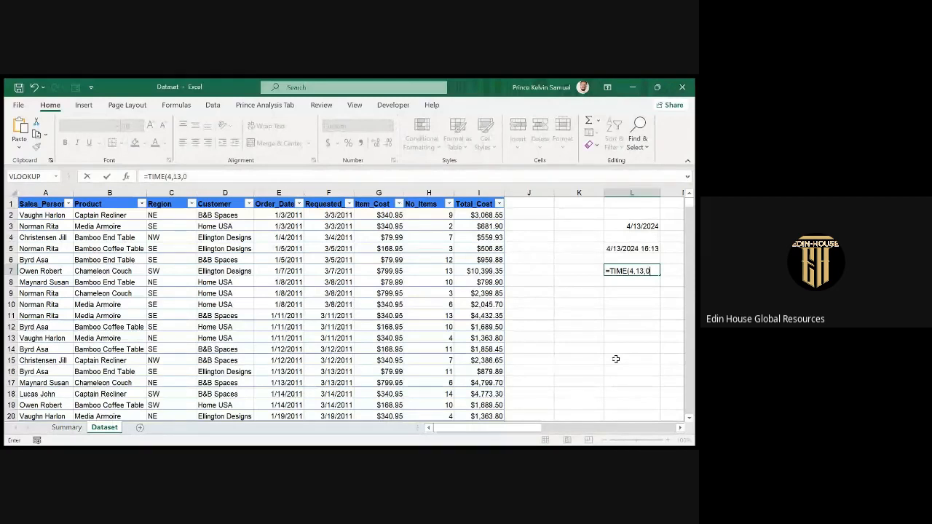
pyautogui.press('Return')
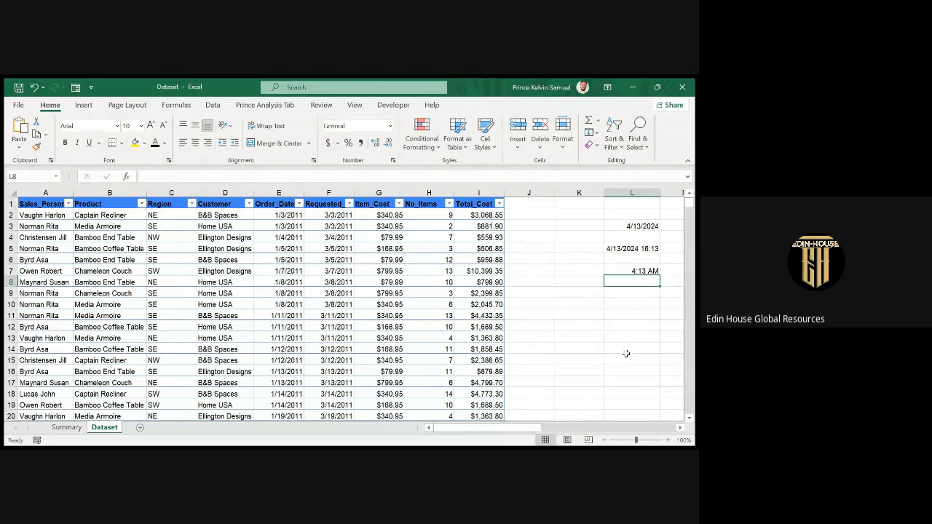
# Verify L7's formula and start a TIME formula in L8.
pyautogui.click(623, 271)
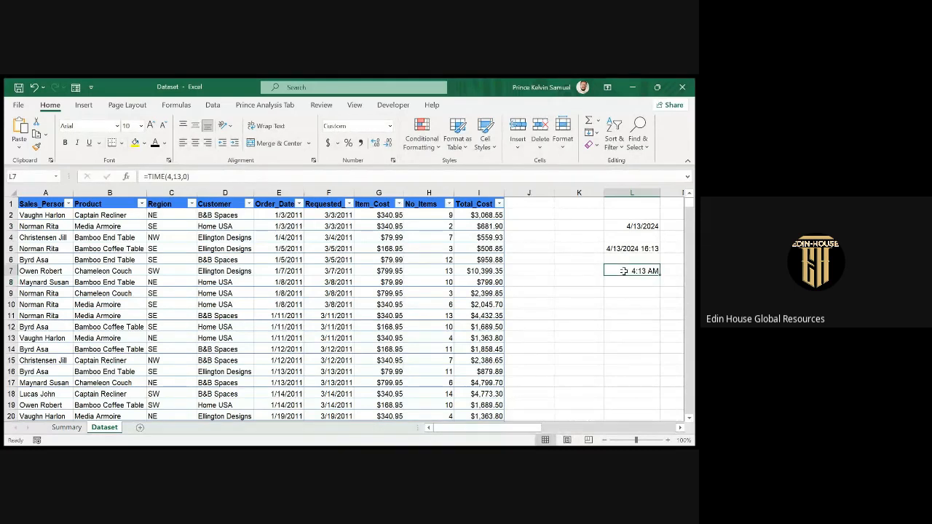
pyautogui.press('Return')
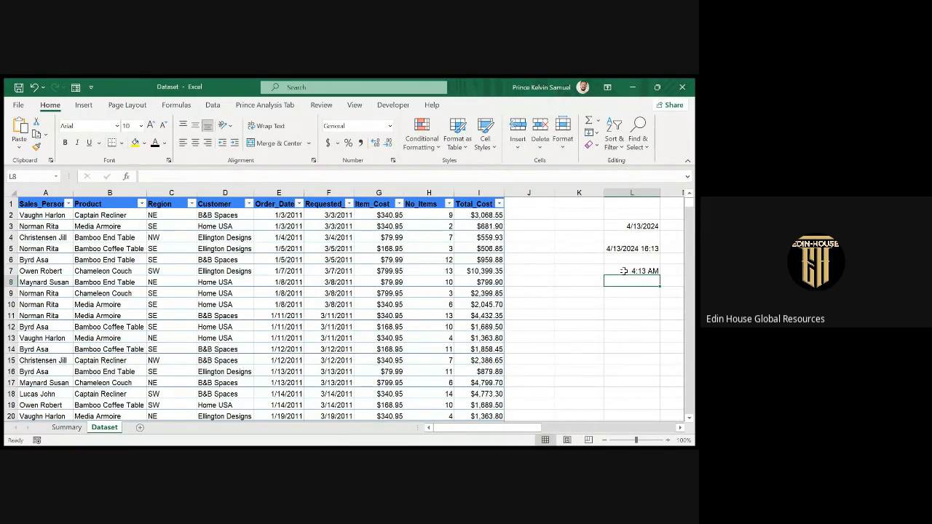
pyautogui.write('=')
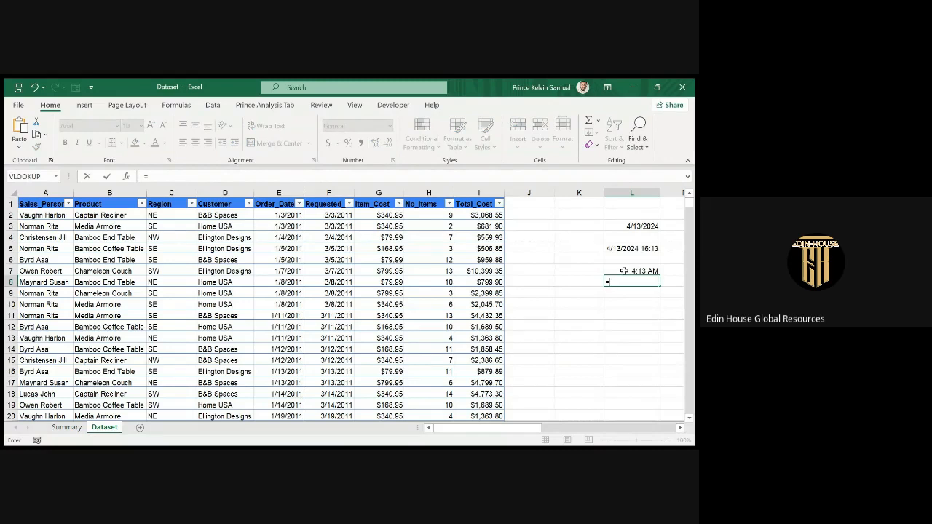
pyautogui.write('tim')
# Complete L8 as =TIME(16,13,0), showing 4:13 PM.
pyautogui.press('Tab')
pyautogui.write('16,13,0')
pyautogui.press('Return')
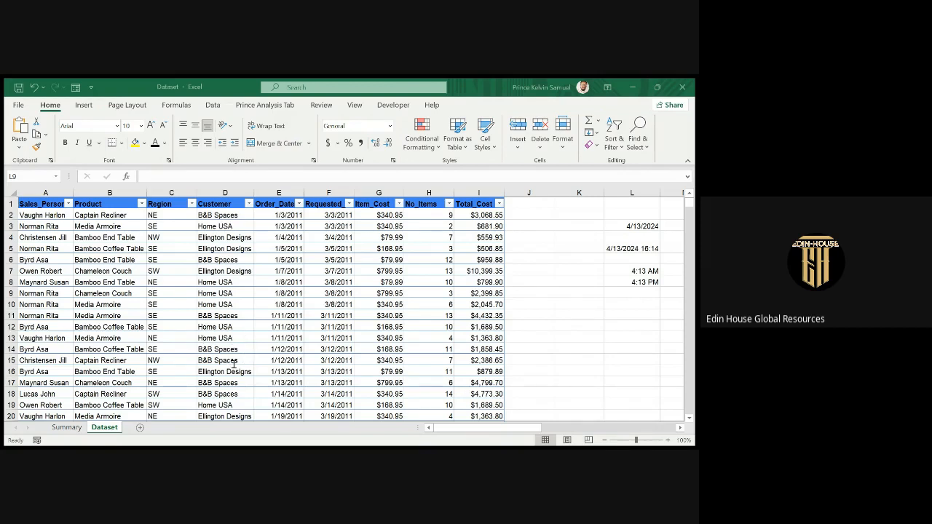
pyautogui.hotkey('alt', 'Tab')
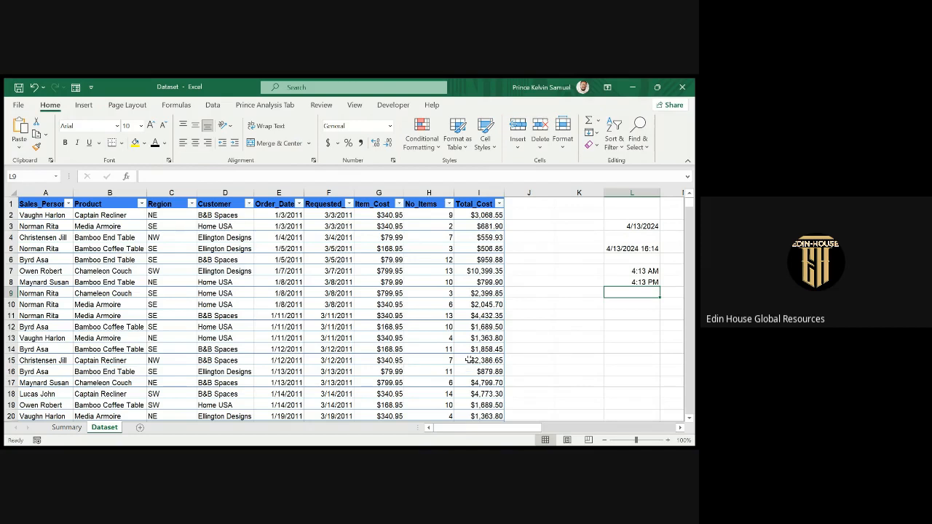
# Enter =DATE(2024,4,13) in L9, showing 4/13/2024.
pyautogui.write('=Dat')
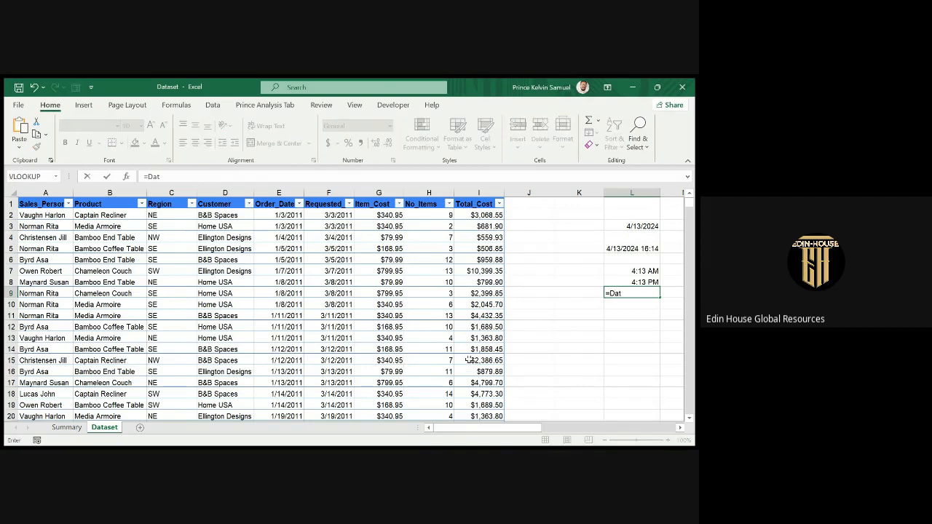
pyautogui.doubleClick(631, 310)
pyautogui.click(631, 310)
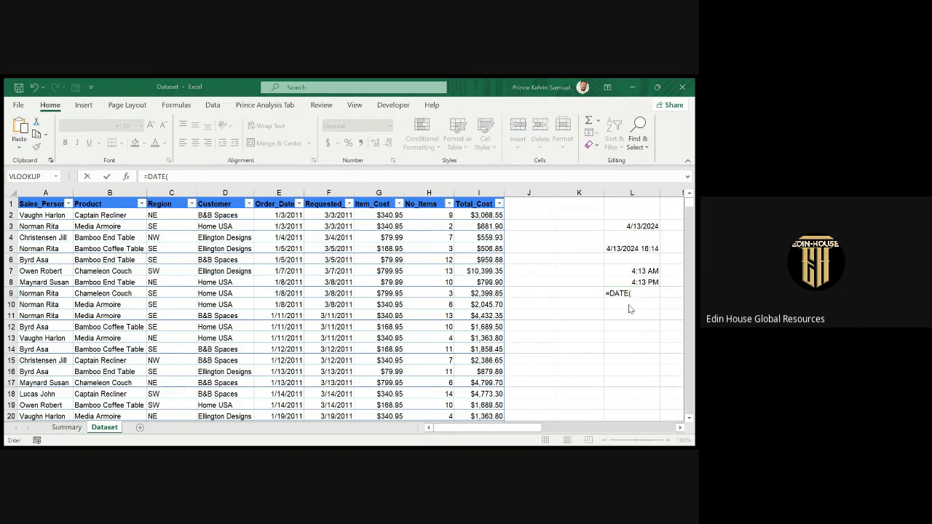
pyautogui.hotkey('alt', 'Tab')
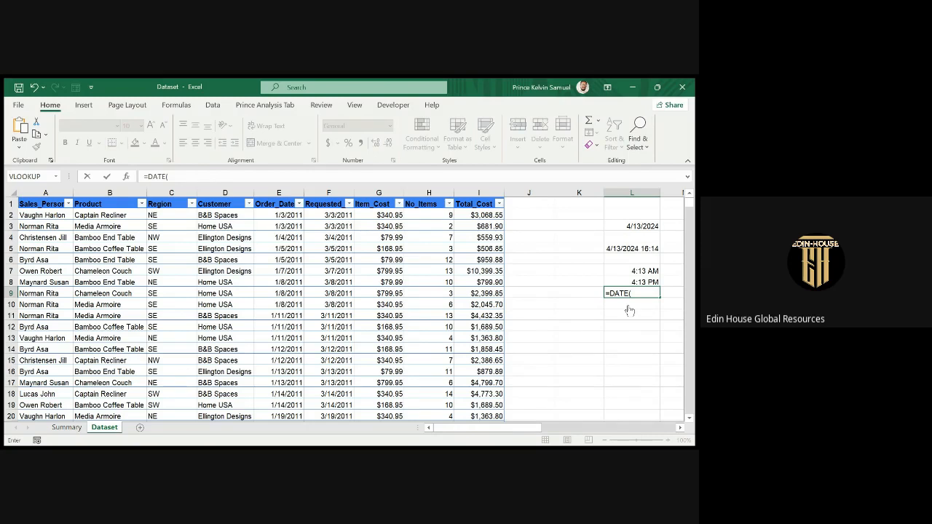
pyautogui.write('2021')
pyautogui.press('BackSpace')
pyautogui.write('4')
pyautogui.write(',4,13)')
pyautogui.press('Return')
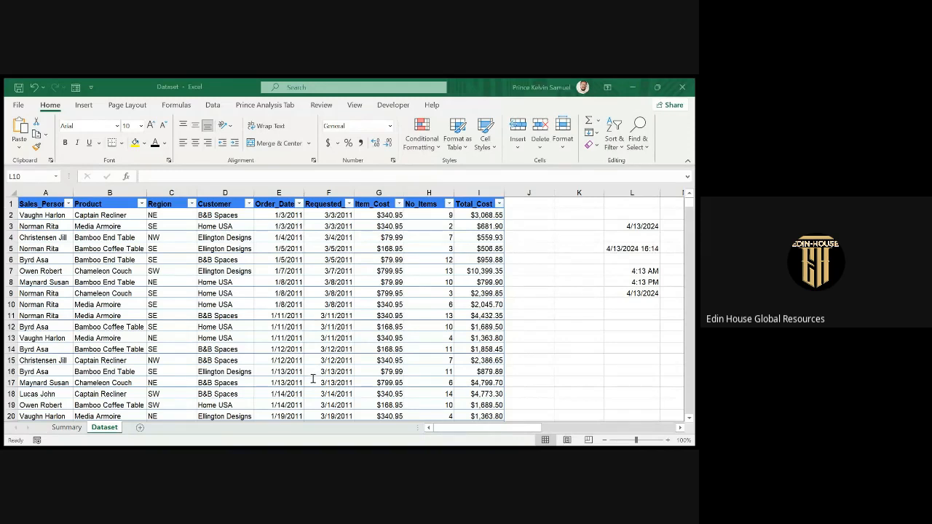
# Compare the NOW value in L5 with the DATE formula in L9.
pyautogui.click(623, 249)
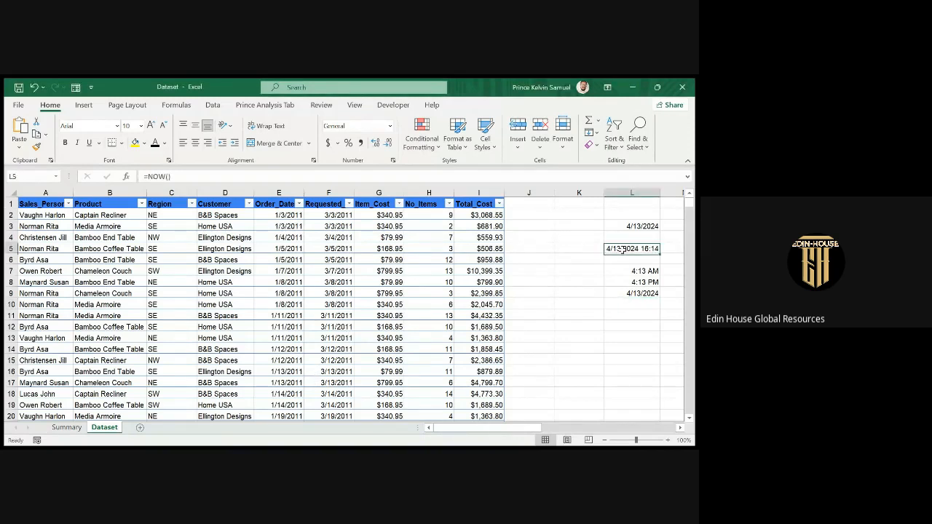
pyautogui.click(626, 295)
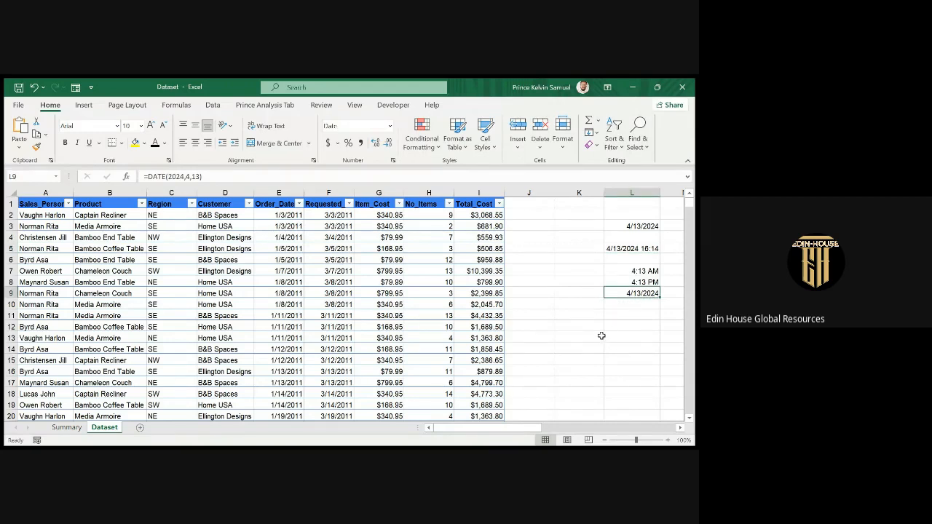
pyautogui.hotkey('alt', 'Tab')
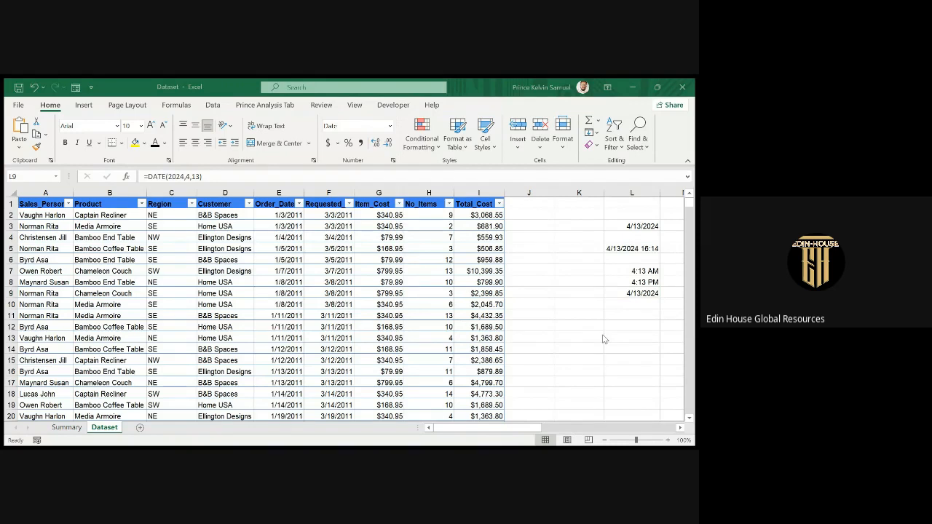
pyautogui.hotkey('alt', 'Tab')
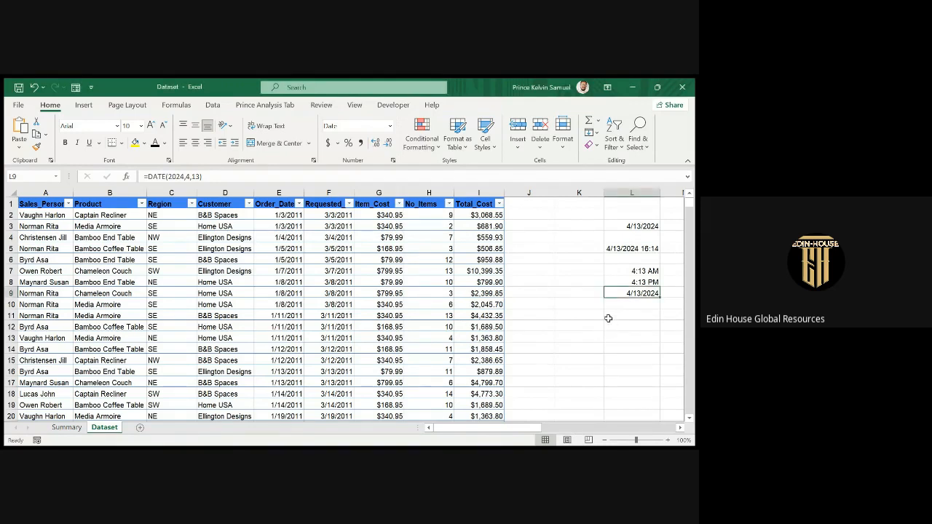
pyautogui.click(608, 316)
# Enter =YEAR(L9) in L11, returning 2024.
pyautogui.write('=')
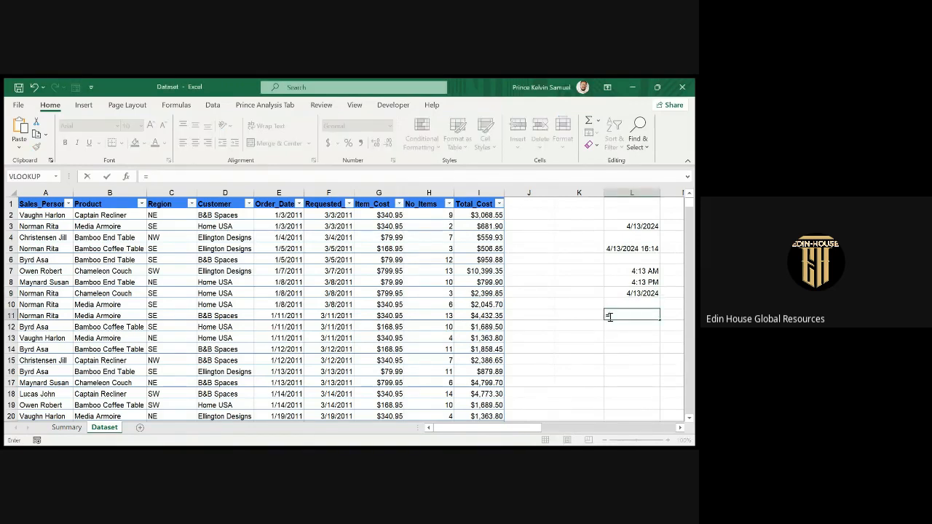
pyautogui.write('Year')
pyautogui.press('Tab')
pyautogui.click(647, 294)
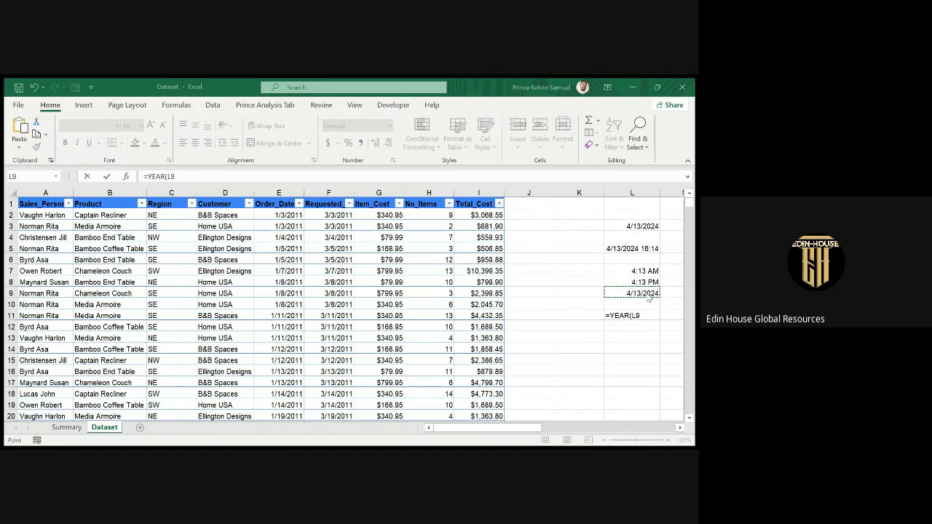
pyautogui.click(645, 293)
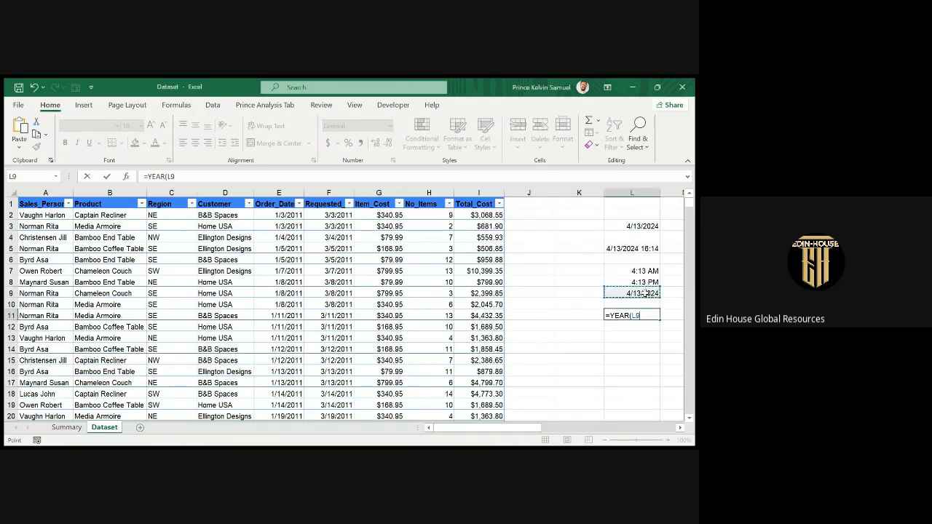
pyautogui.press('Return')
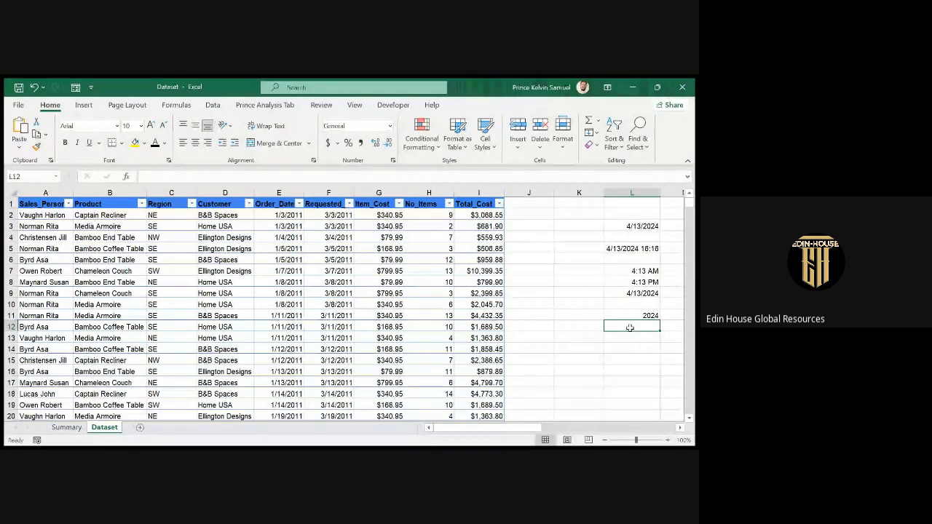
# Enter =MONTH(L9) in L12 and =DAY(L9) in L13, returning 4 and 13.
pyautogui.write('=month')
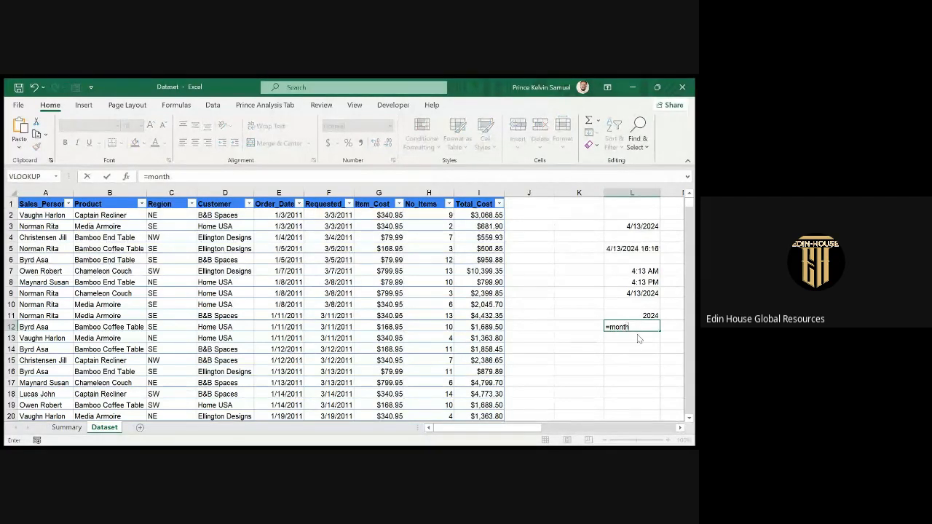
pyautogui.press('Tab')
pyautogui.click(641, 293)
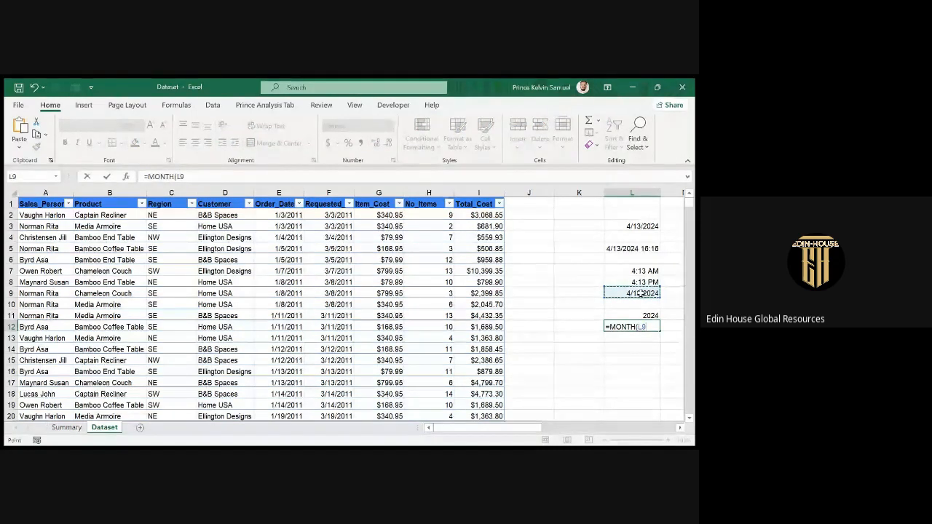
pyautogui.press('Return')
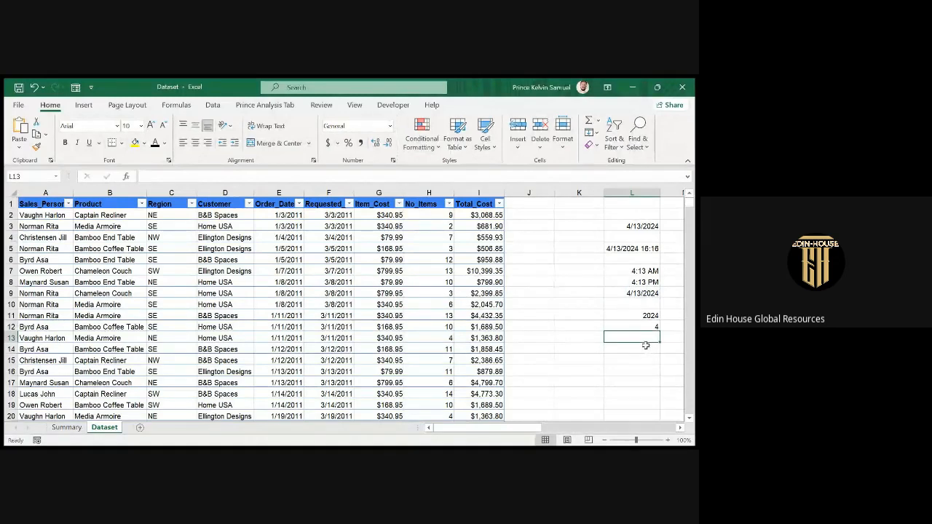
pyautogui.write('=D')
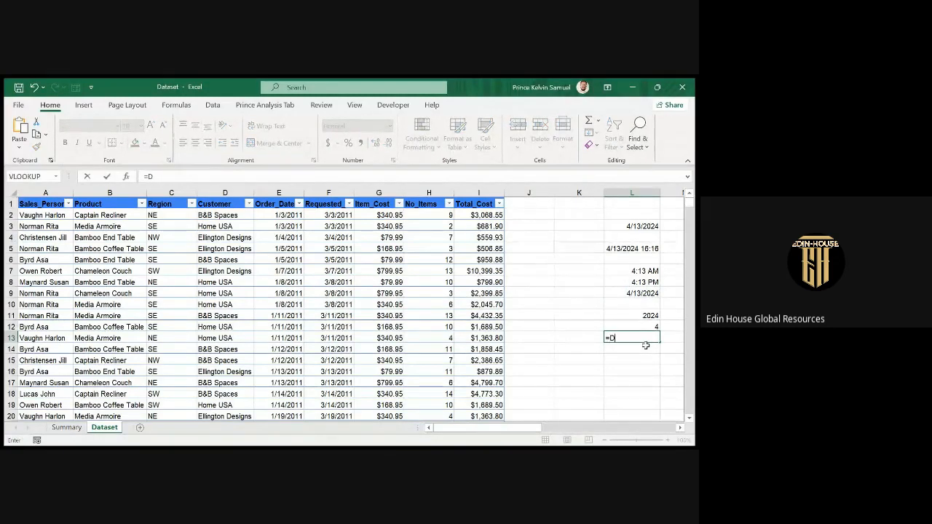
pyautogui.write('ay')
pyautogui.press('Tab')
pyautogui.click(644, 293)
pyautogui.press('Return')
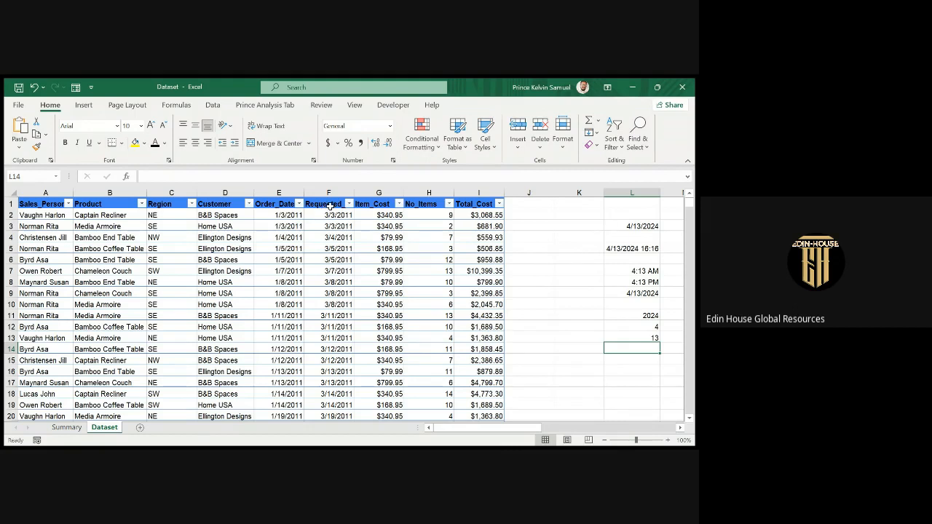
# Insert a table column before Item_Cost headed Actual_Delivery_Date.
pyautogui.click(374, 192)
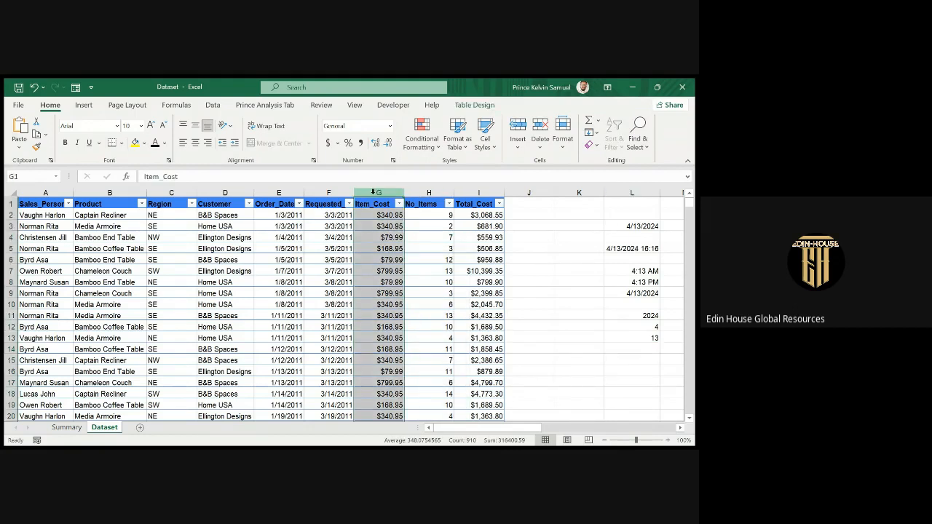
pyautogui.hotkey('ctrl', 'shift', '+')
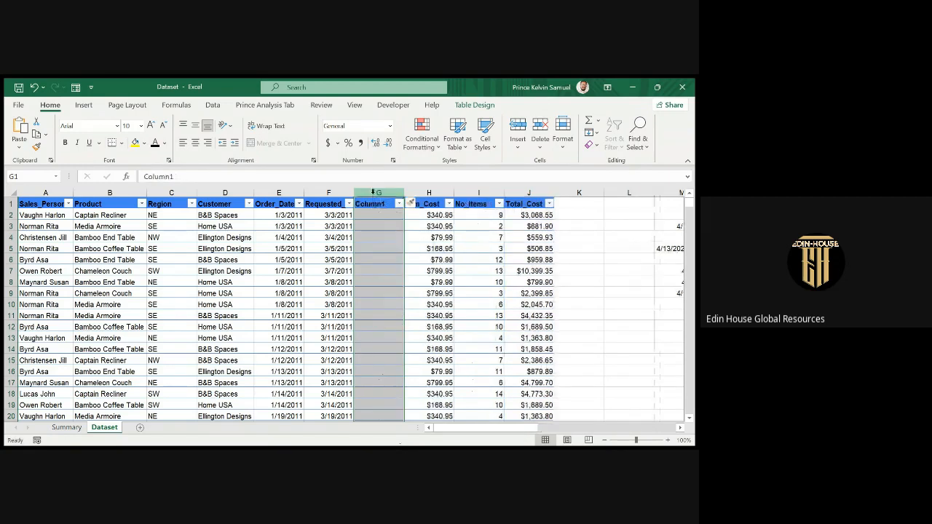
pyautogui.click(372, 207)
pyautogui.write('A')
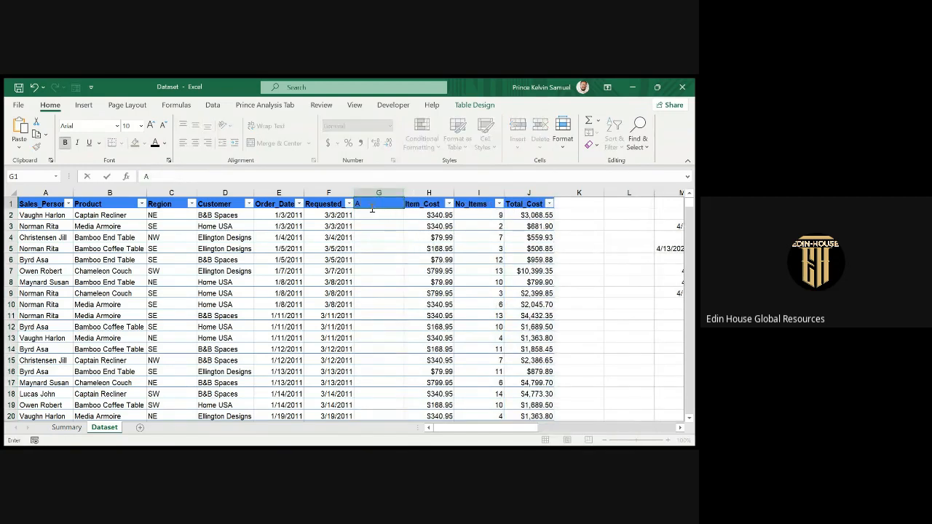
pyautogui.write('ctual_Delivery')
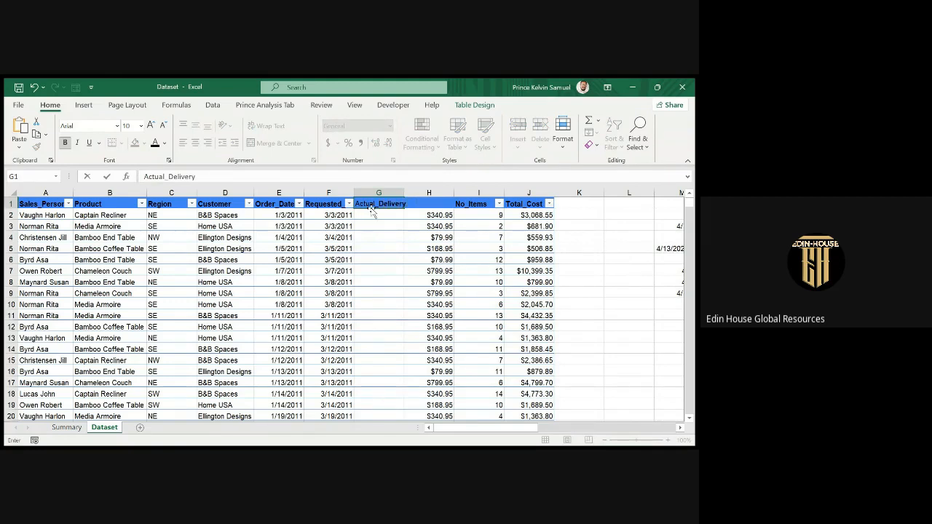
pyautogui.write('_Date')
pyautogui.click(383, 247)
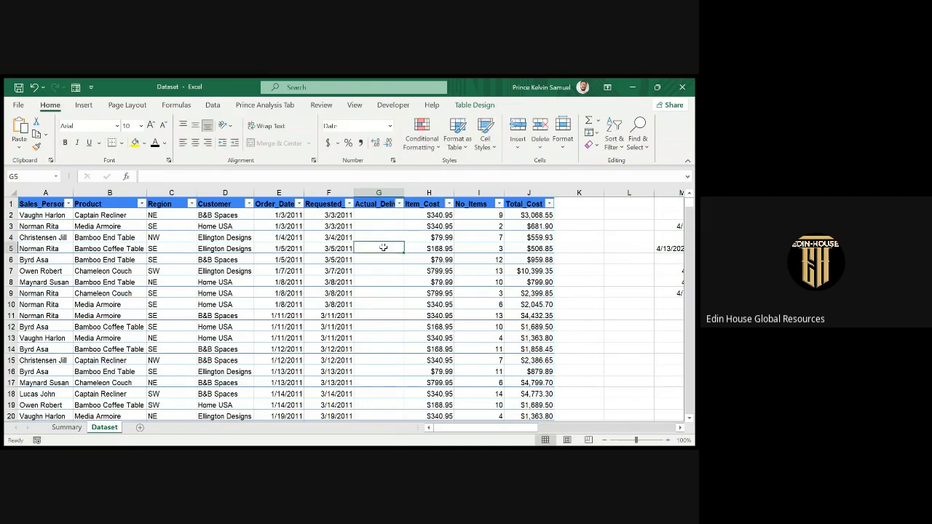
# Compare the Requested column's formula with the first Actual_Delivery_Date cell.
pyautogui.click(315, 216)
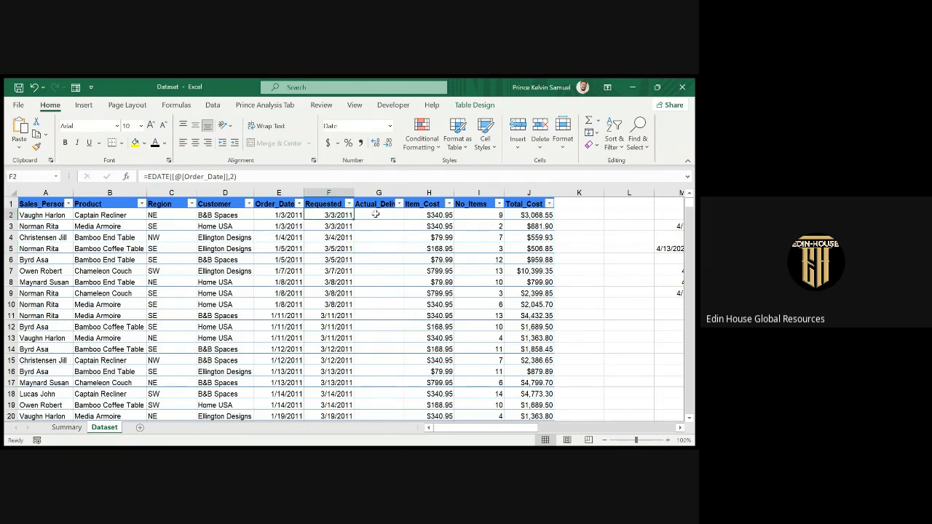
pyautogui.click(375, 216)
pyautogui.click(333, 215)
pyautogui.click(367, 215)
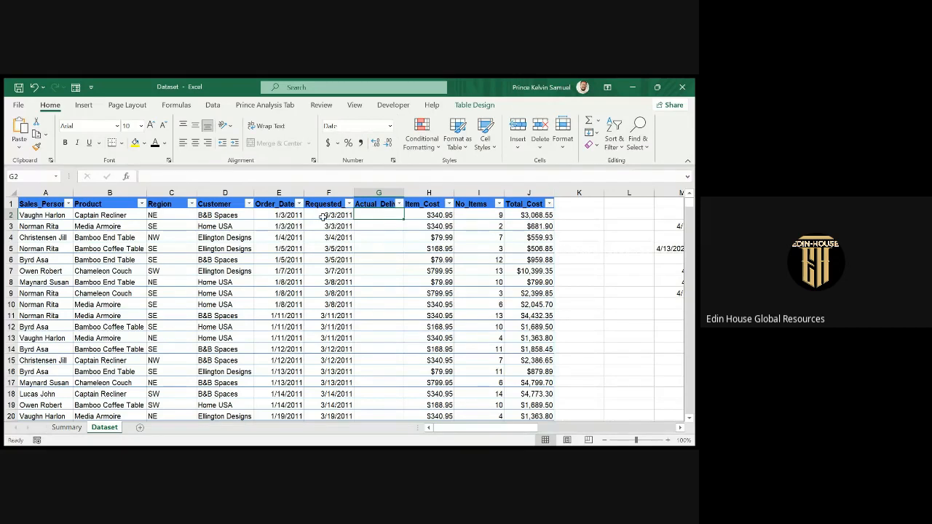
# Insert another table column before Item_Cost and name its header SLA.
pyautogui.click(419, 189)
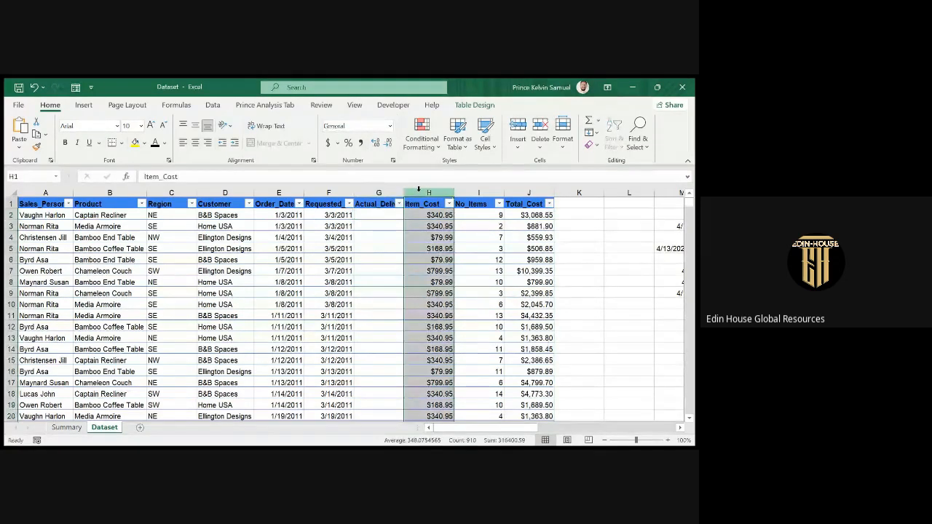
pyautogui.hotkey('ctrl', 'shift', '+')
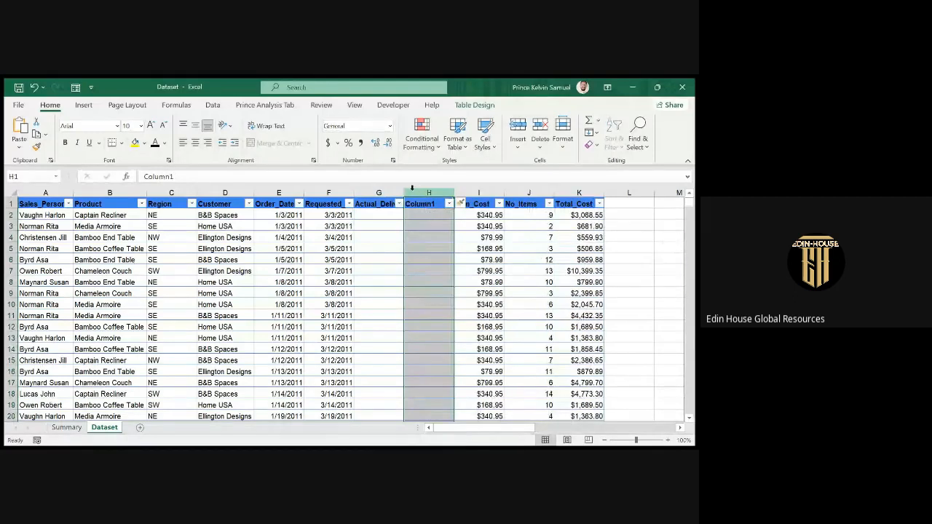
pyautogui.click(430, 204)
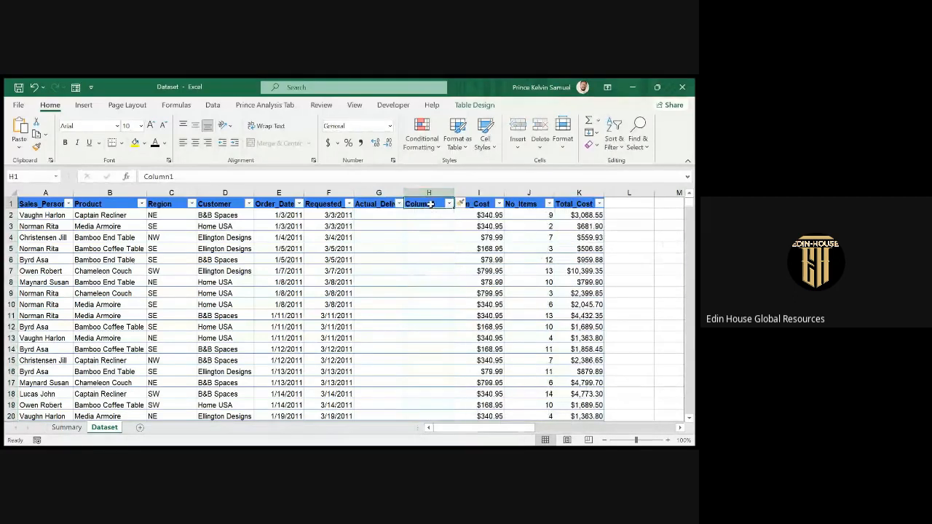
pyautogui.write('SLA')
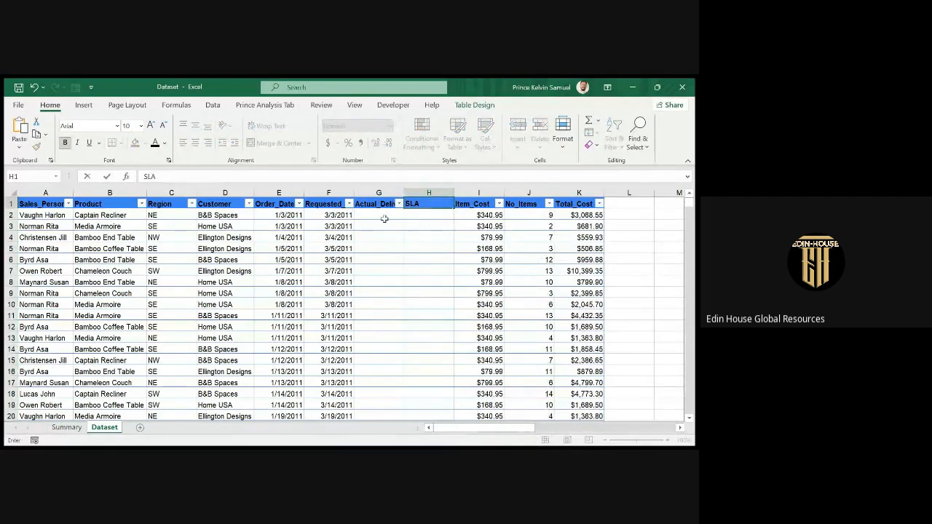
pyautogui.click(384, 218)
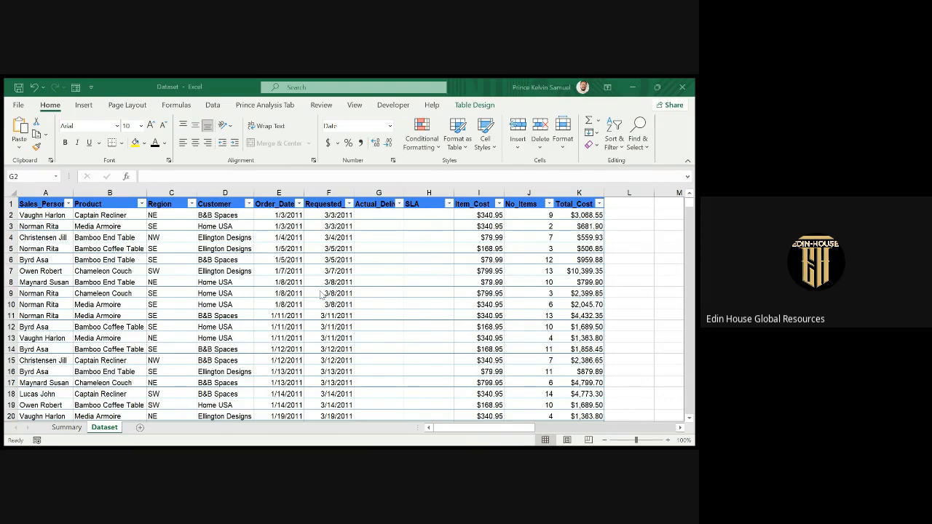
pyautogui.click(628, 94)
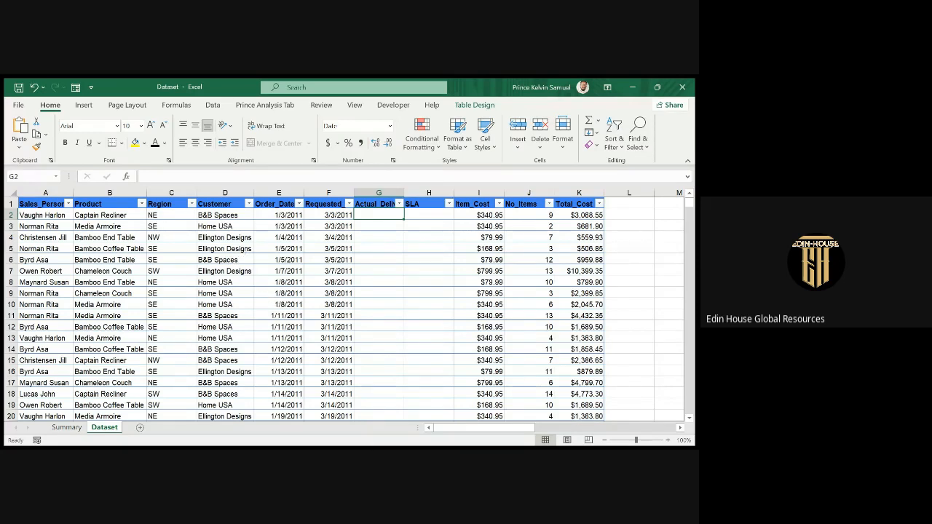
pyautogui.hotkey('alt', 'Tab')
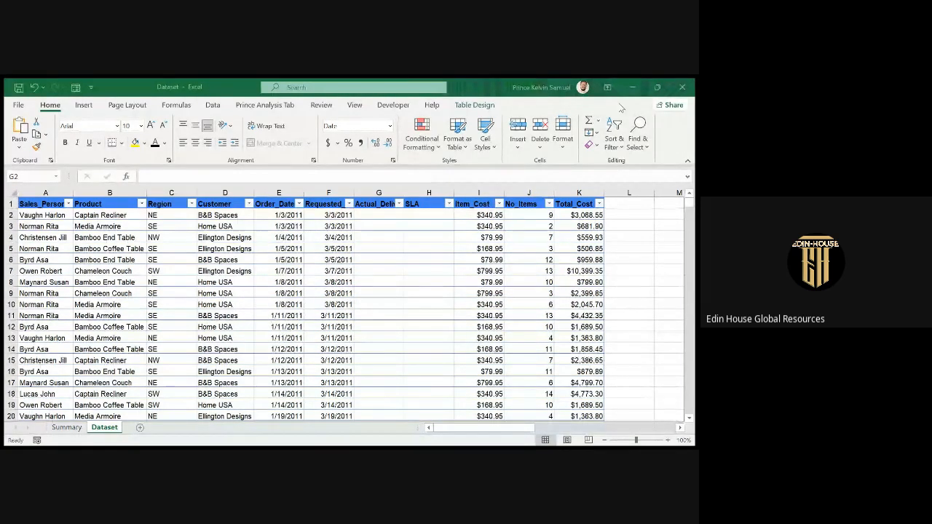
pyautogui.click(258, 327)
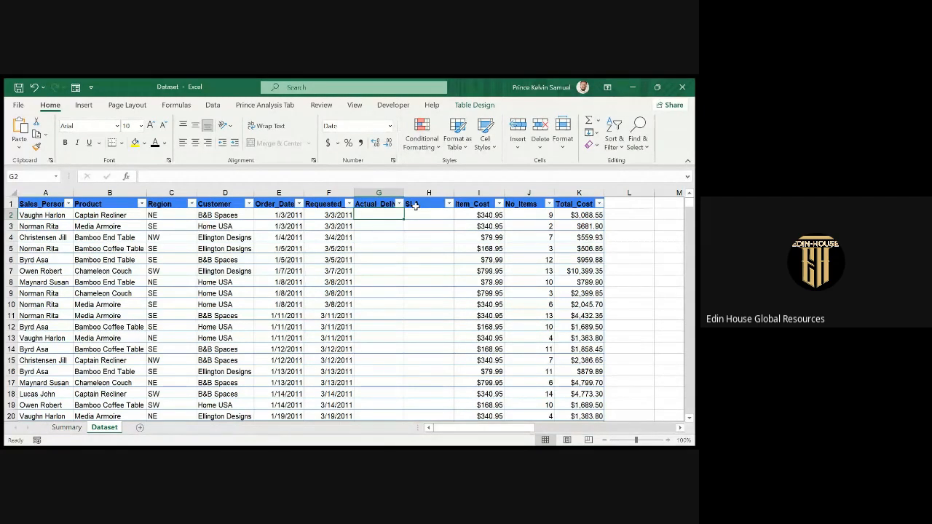
# Change F2's formula to =EDATE([@[Order_Date]],1) so Requested dates fall one month later.
pyautogui.click(314, 219)
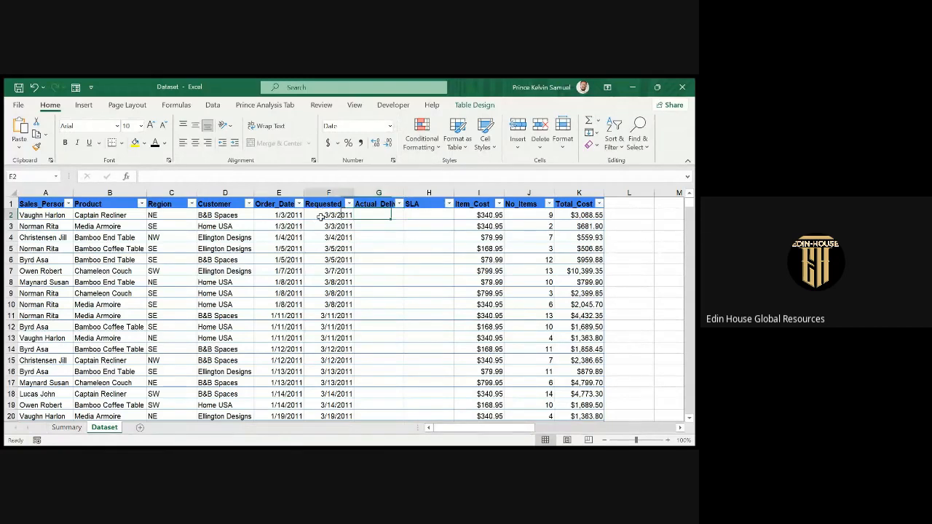
pyautogui.click(173, 178)
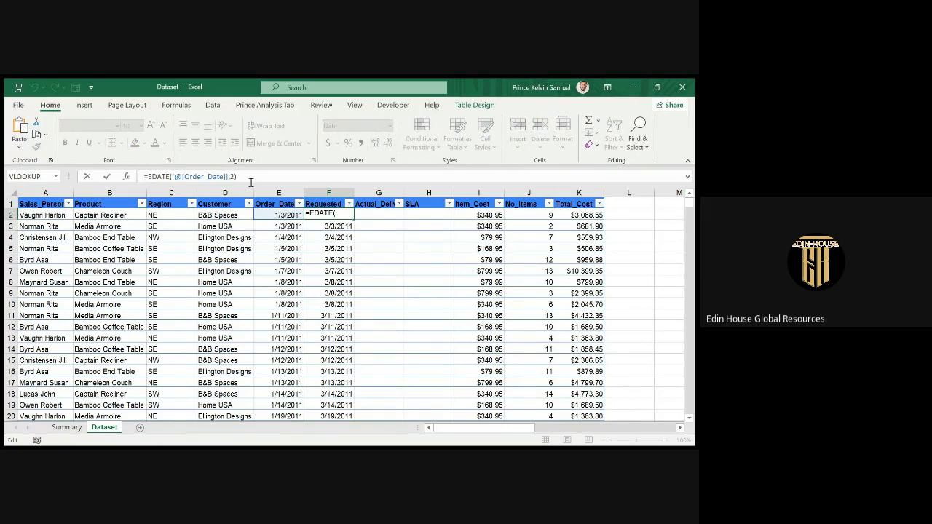
pyautogui.press('Return')
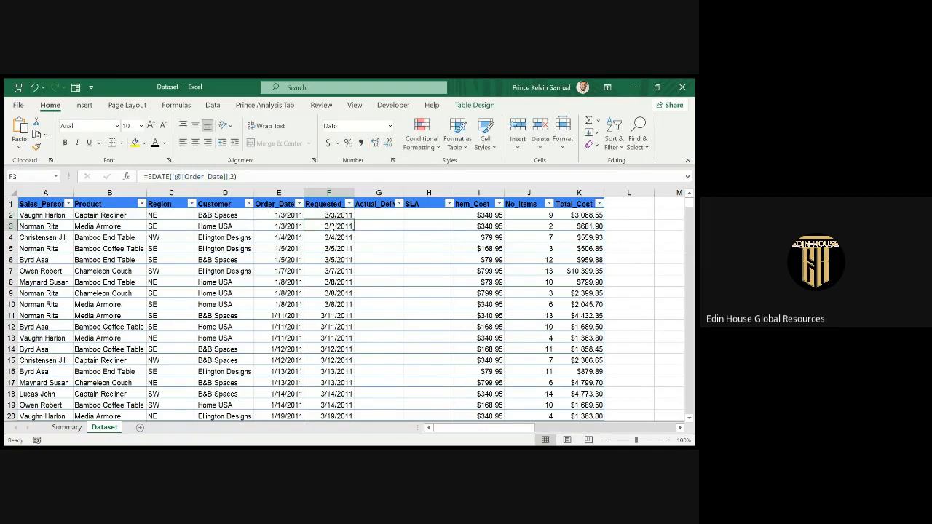
pyautogui.click(276, 217)
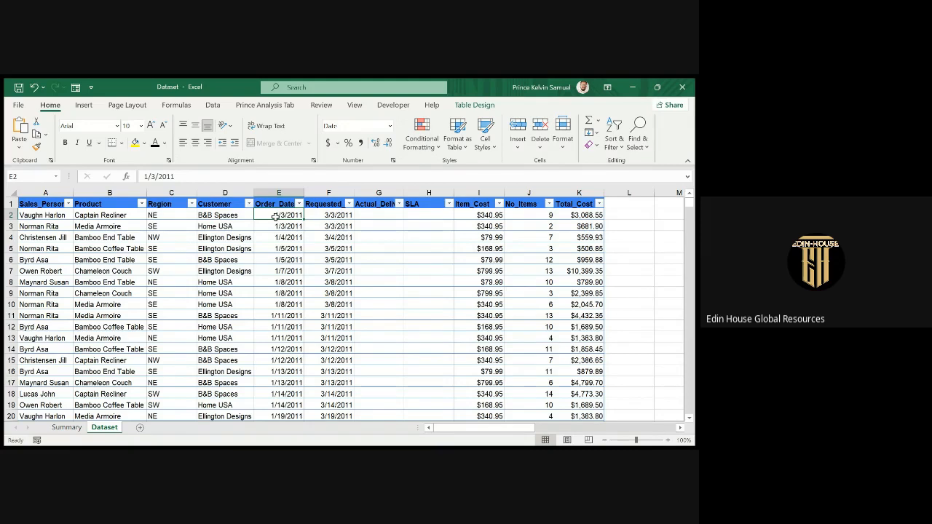
pyautogui.click(317, 214)
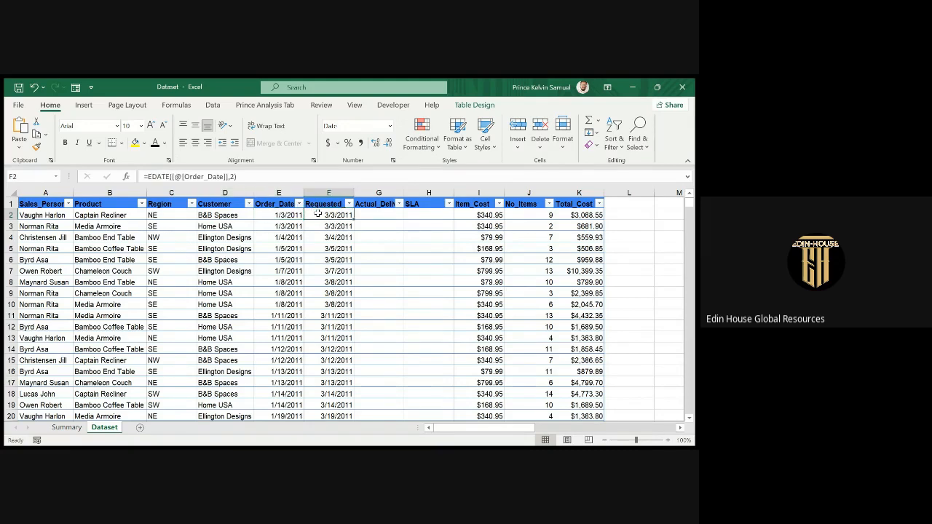
pyautogui.click(230, 176)
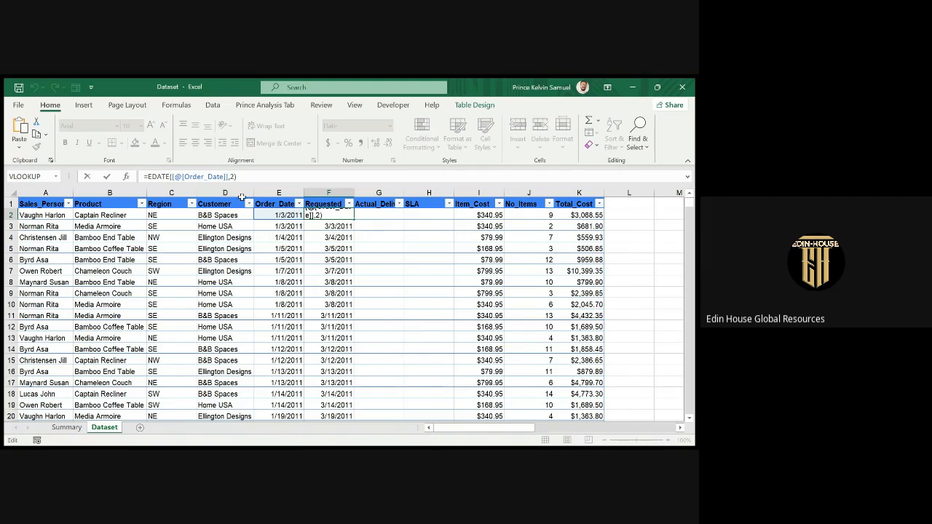
pyautogui.press('BackSpace')
pyautogui.write('1')
pyautogui.press('Return')
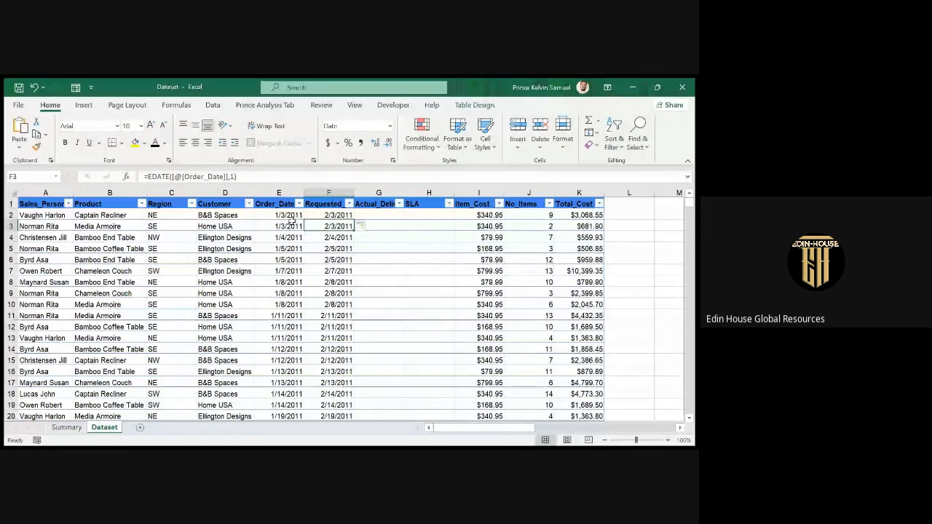
pyautogui.click(234, 177)
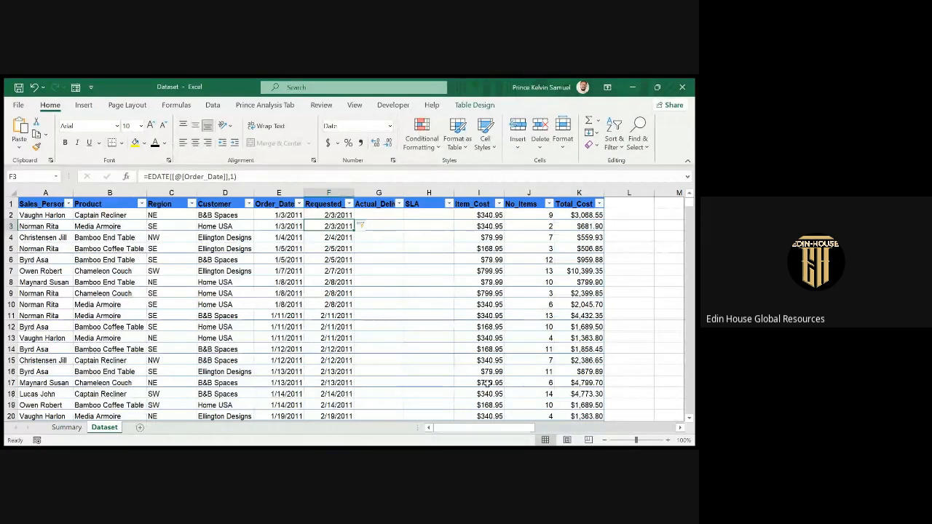
pyautogui.click(380, 214)
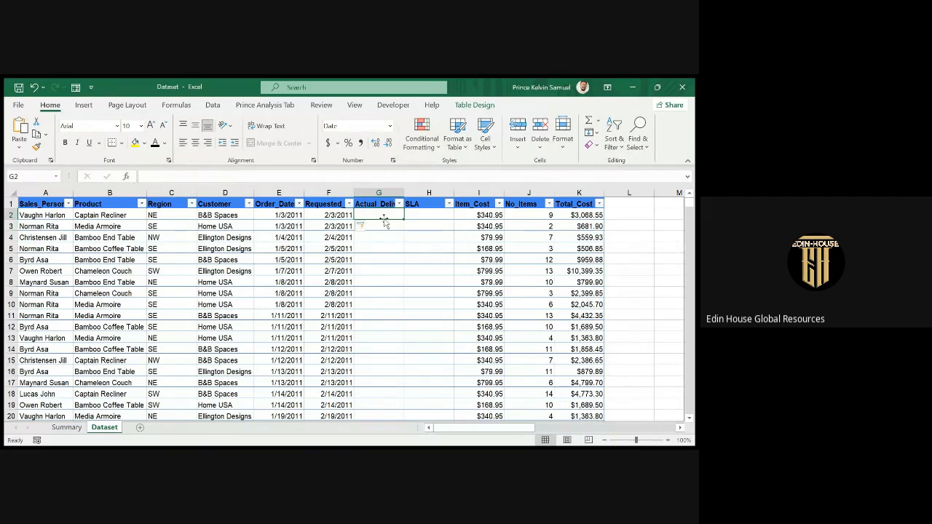
# Select the full Dataset table and insert a PivotTable from it on a new worksheet.
pyautogui.click(66, 427)
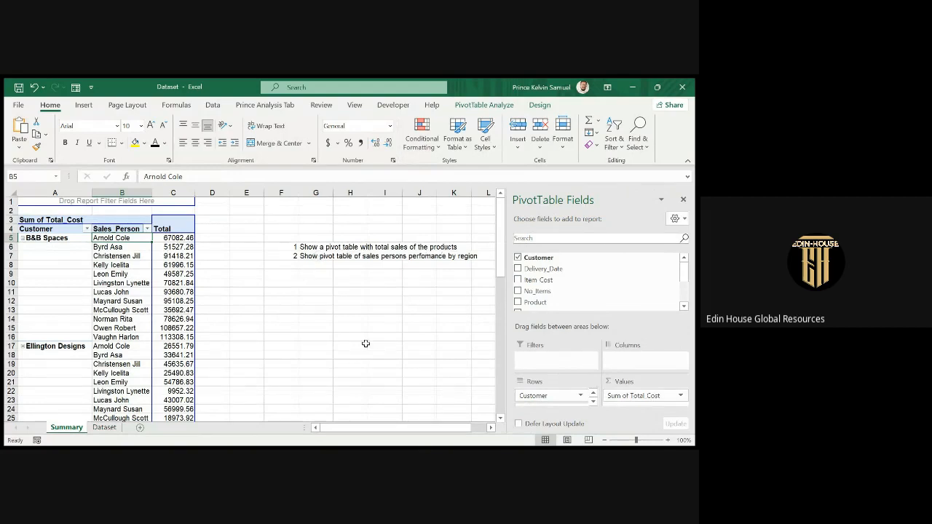
pyautogui.click(104, 427)
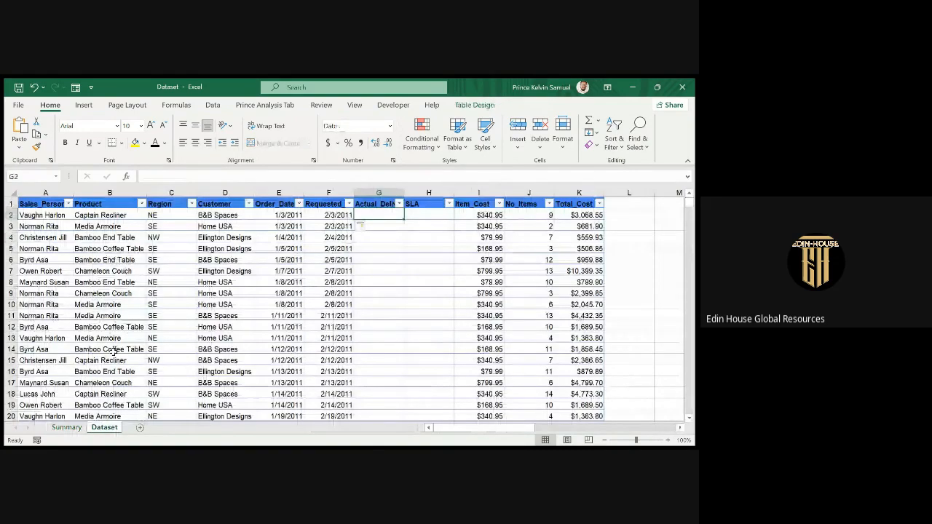
pyautogui.click(45, 207)
pyautogui.hotkey('ctrl', 'shift', 'Right')
pyautogui.hotkey('ctrl', 'shift', 'Down')
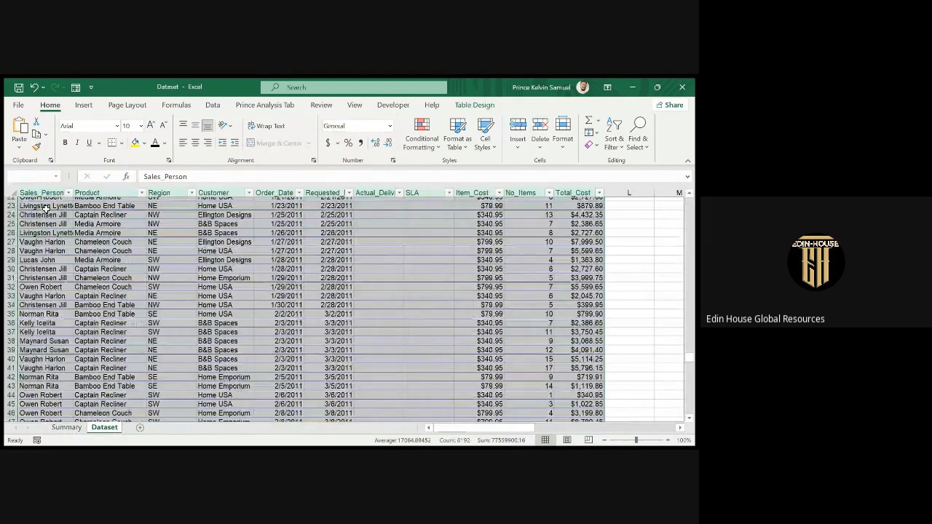
pyautogui.click(84, 105)
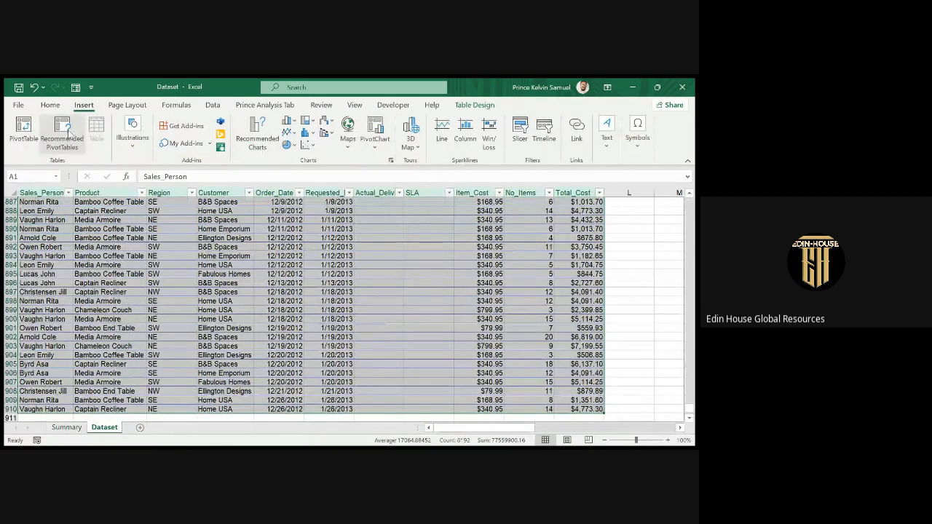
pyautogui.click(64, 132)
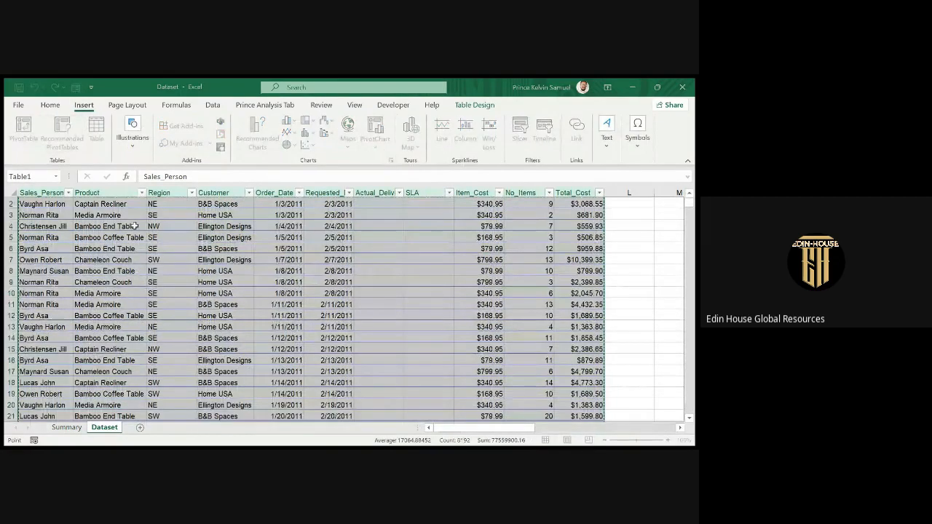
pyautogui.click(532, 392)
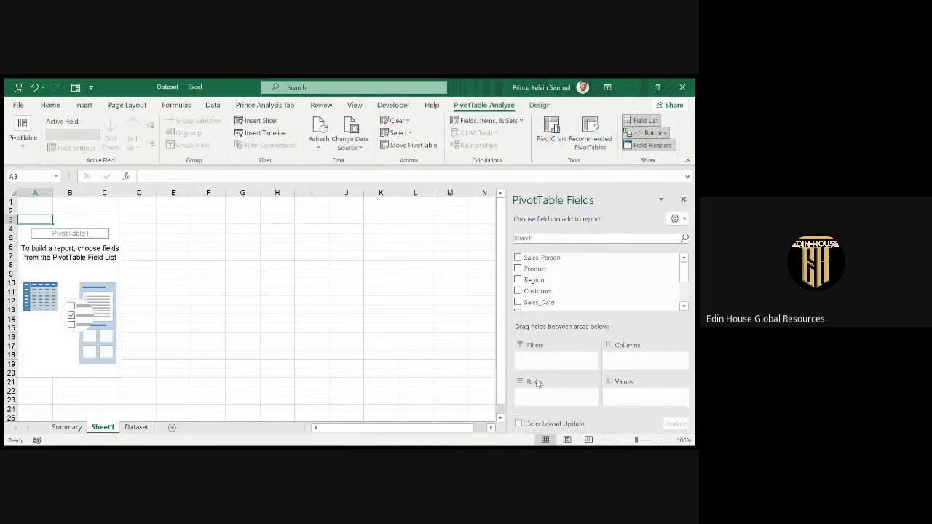
# On Sheet1, put Product in the pivot's Rows and sum Total_Cost in Values.
pyautogui.click(67, 429)
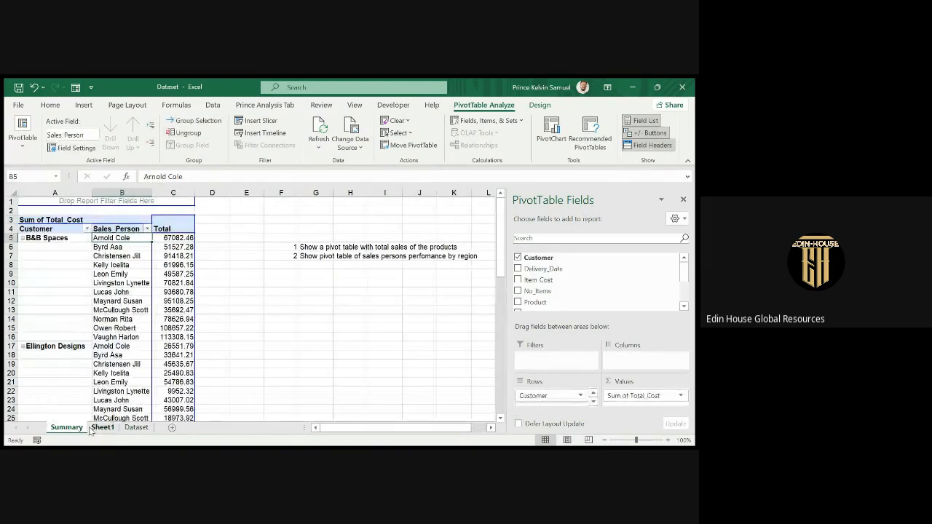
pyautogui.click(102, 428)
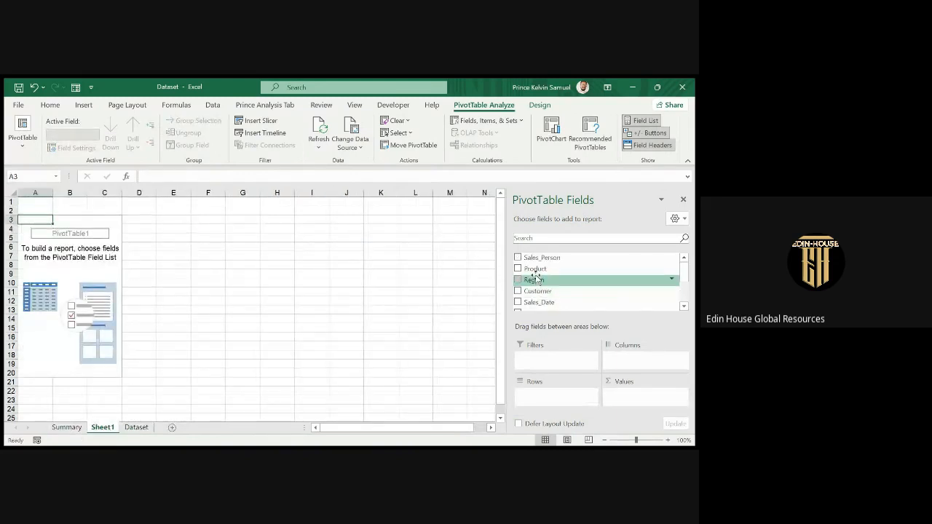
pyautogui.moveTo(536, 269); pyautogui.dragTo(546, 394)
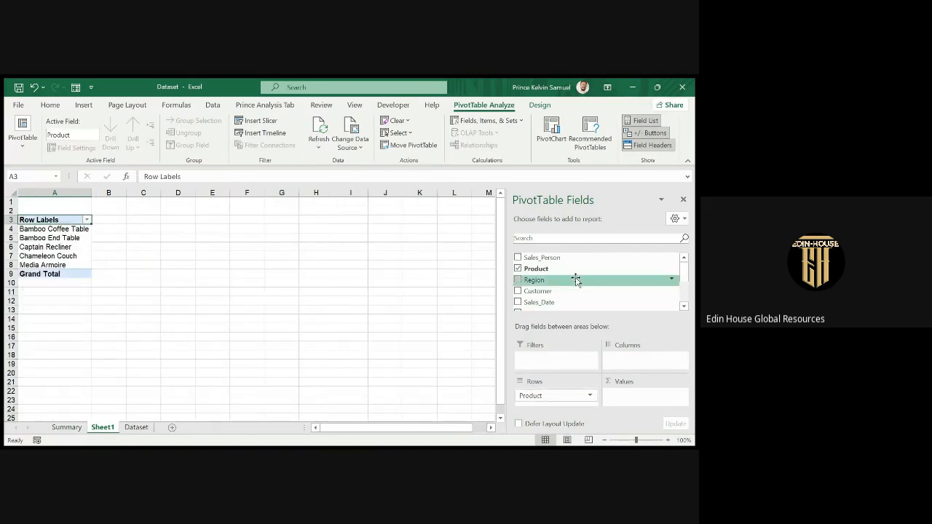
pyautogui.scroll(-3, 575, 280)
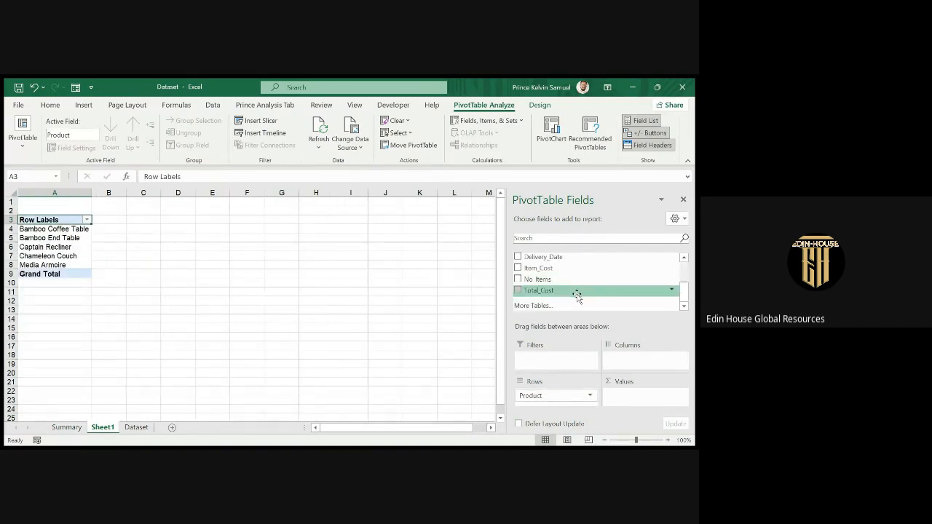
pyautogui.moveTo(563, 291); pyautogui.dragTo(632, 399)
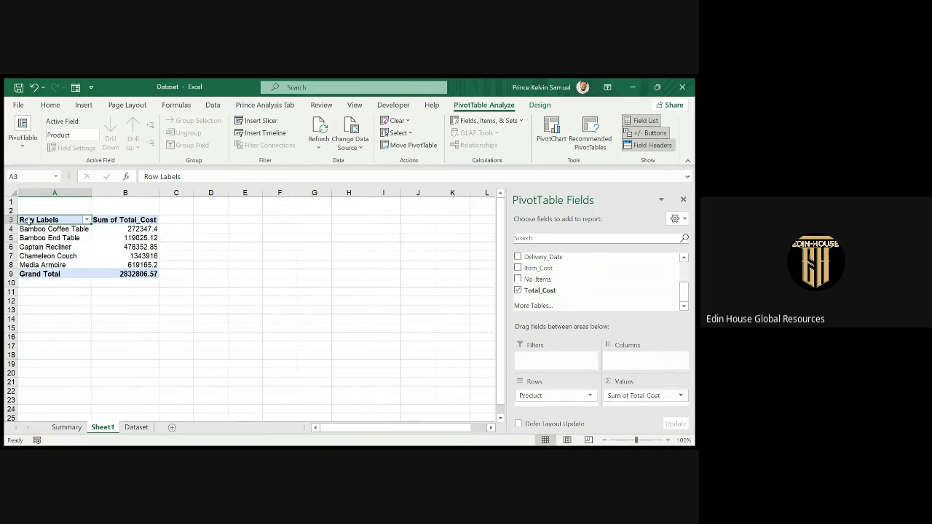
# Select the product pivot's cells, then go back to the Summary sheet via Dataset.
pyautogui.moveTo(55, 220); pyautogui.dragTo(144, 274)
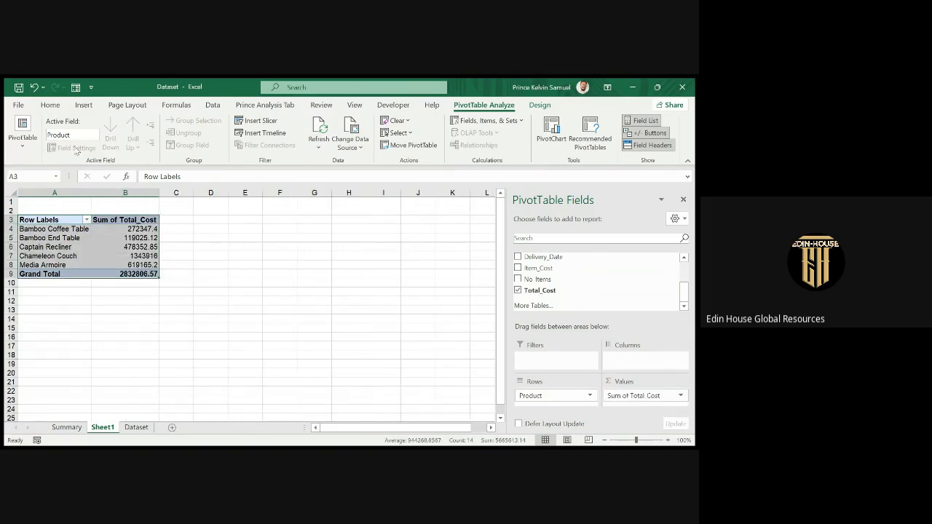
pyautogui.click(53, 106)
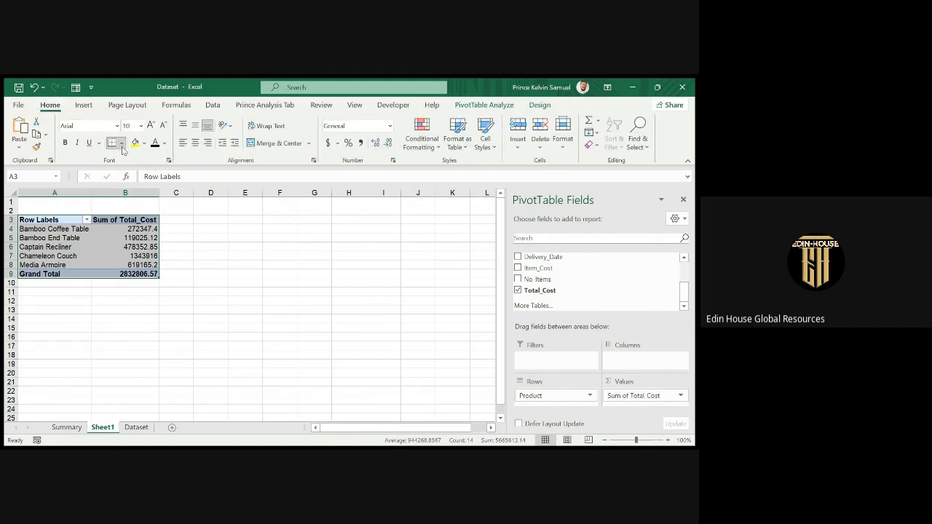
pyautogui.click(213, 282)
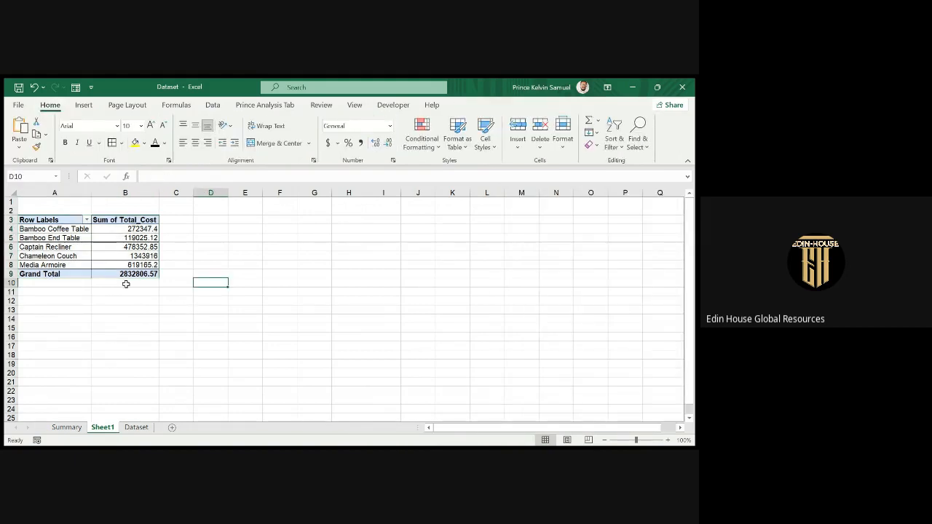
pyautogui.click(121, 264)
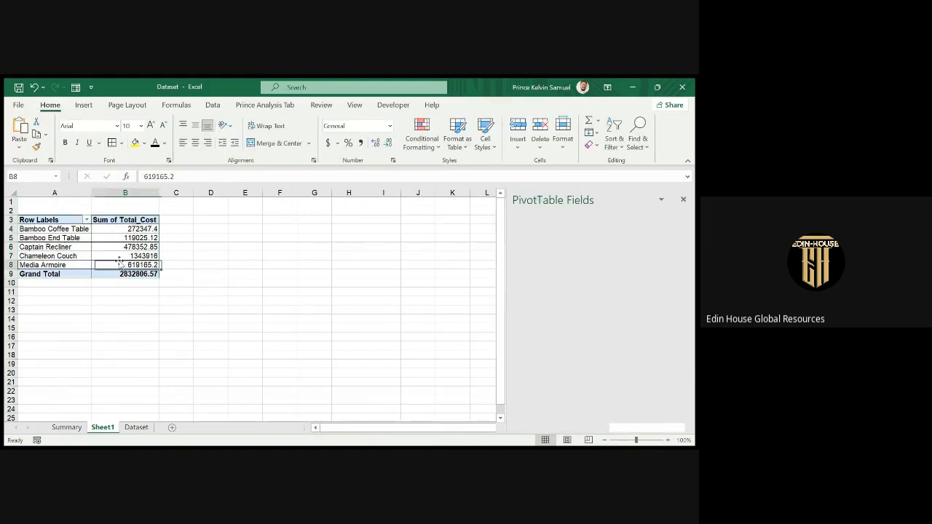
pyautogui.click(136, 427)
pyautogui.click(69, 427)
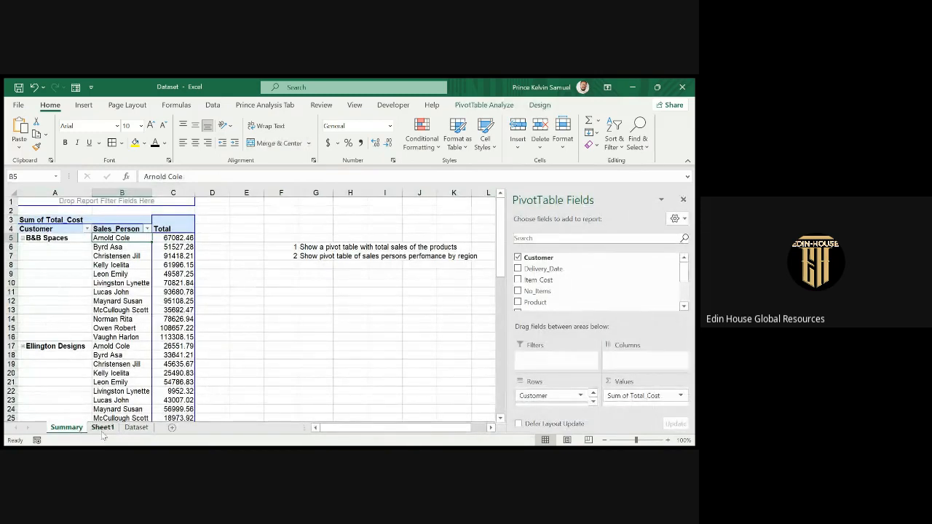
# Rename Sheet1 to 'Total Product Sales', then show the Dataset sheet.
pyautogui.click(102, 428)
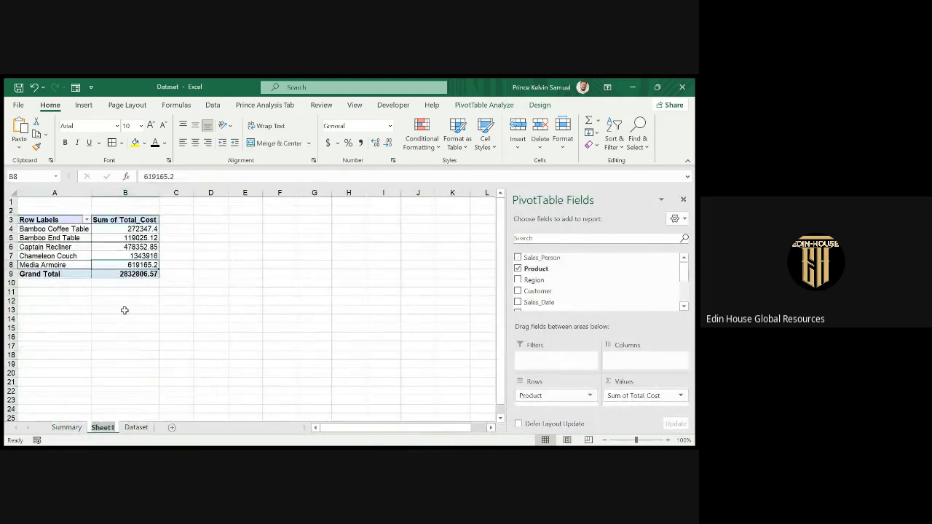
pyautogui.hotkey('alt', 'h')
pyautogui.write('orTot')
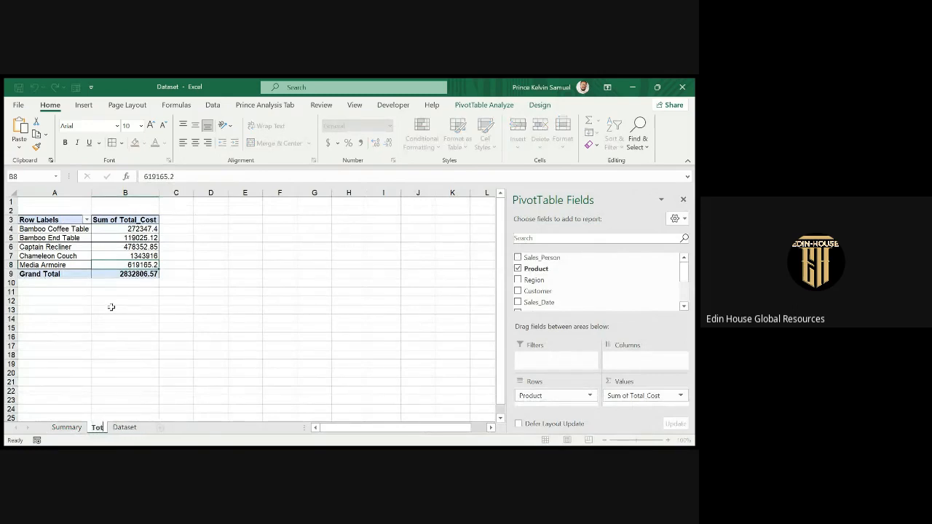
pyautogui.write('al Product')
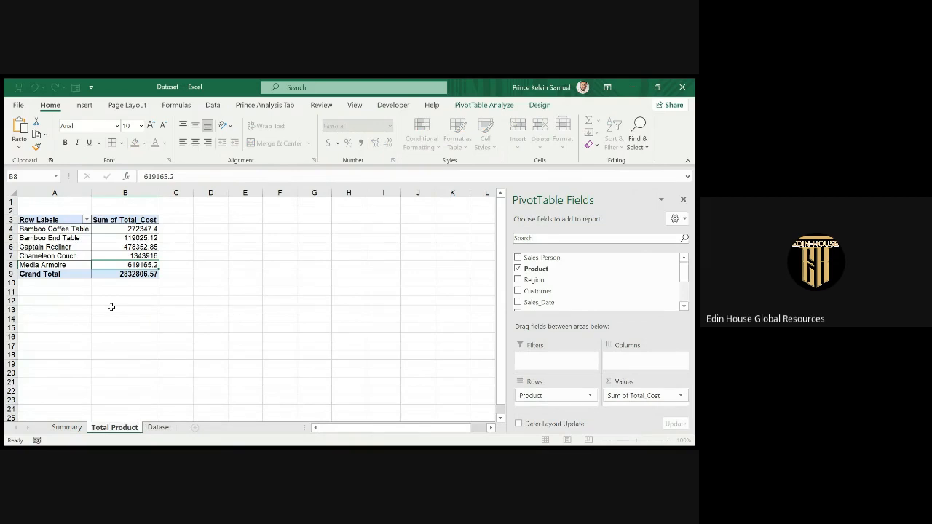
pyautogui.write('s')
pyautogui.press('Return')
pyautogui.press('BackSpace')
pyautogui.press('BackSpace')
pyautogui.write('Sales')
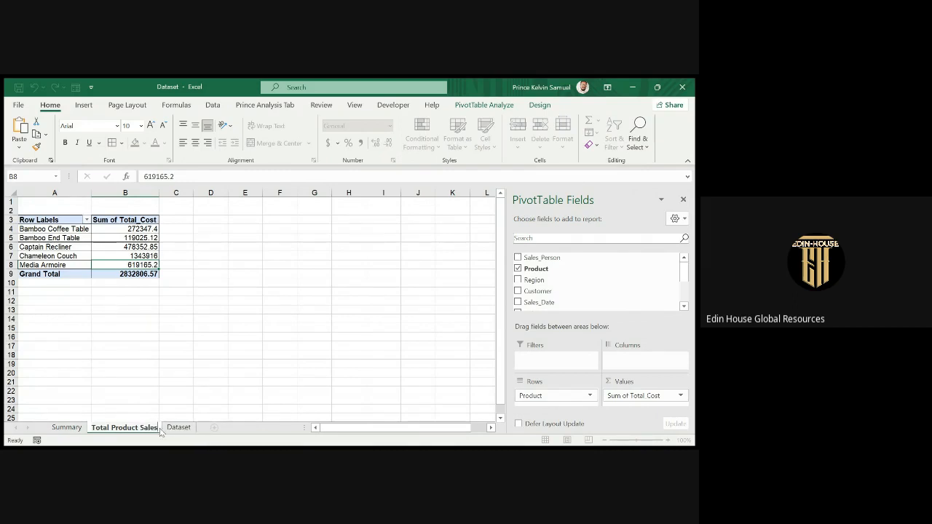
pyautogui.press('Return')
pyautogui.click(176, 429)
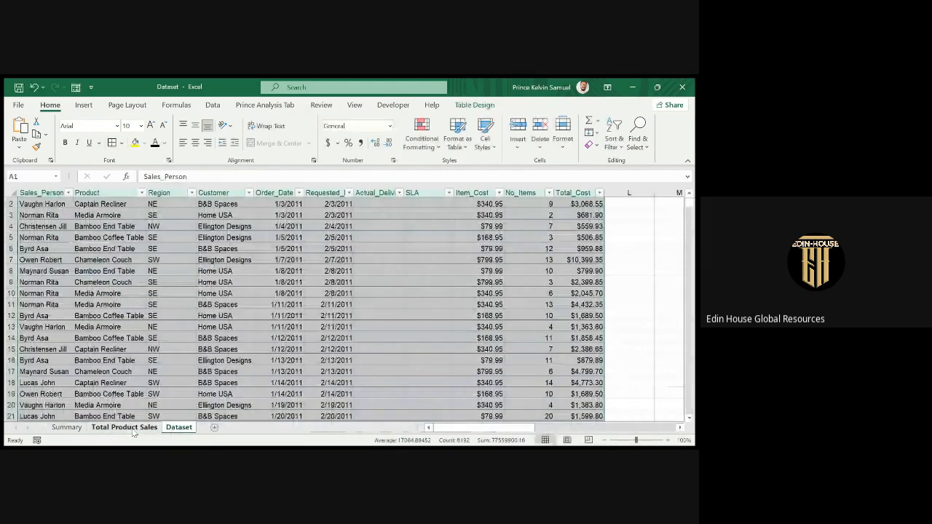
# Insert a second PivotTable from Dataset on a new sheet and name it 'Sales Performance by Region'.
pyautogui.click(66, 428)
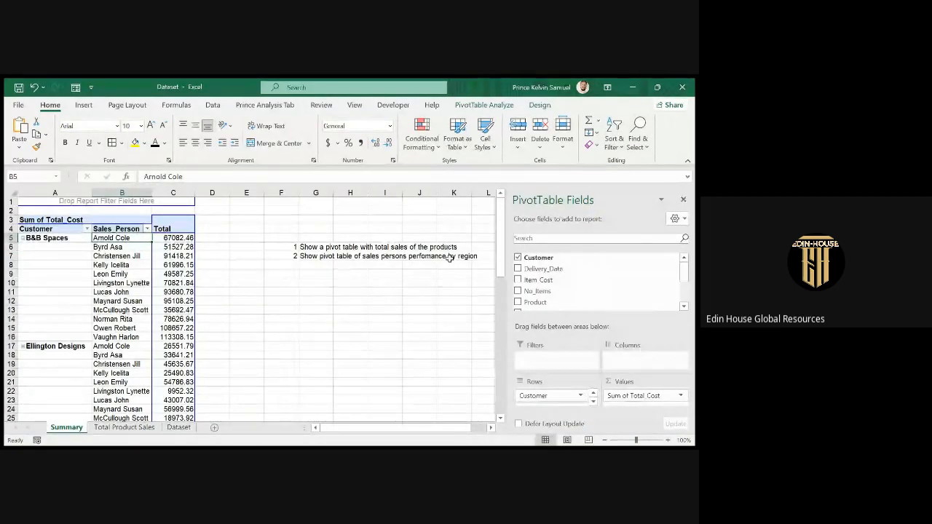
pyautogui.click(178, 429)
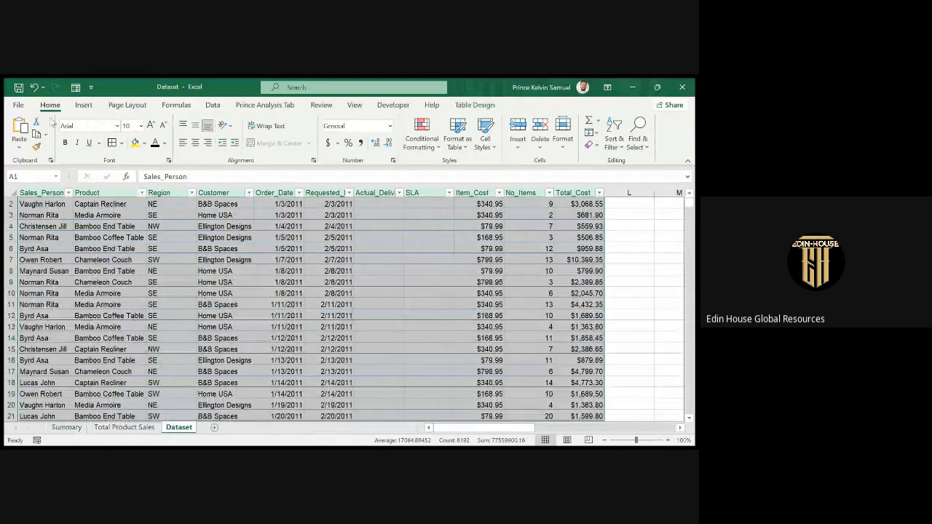
pyautogui.click(82, 106)
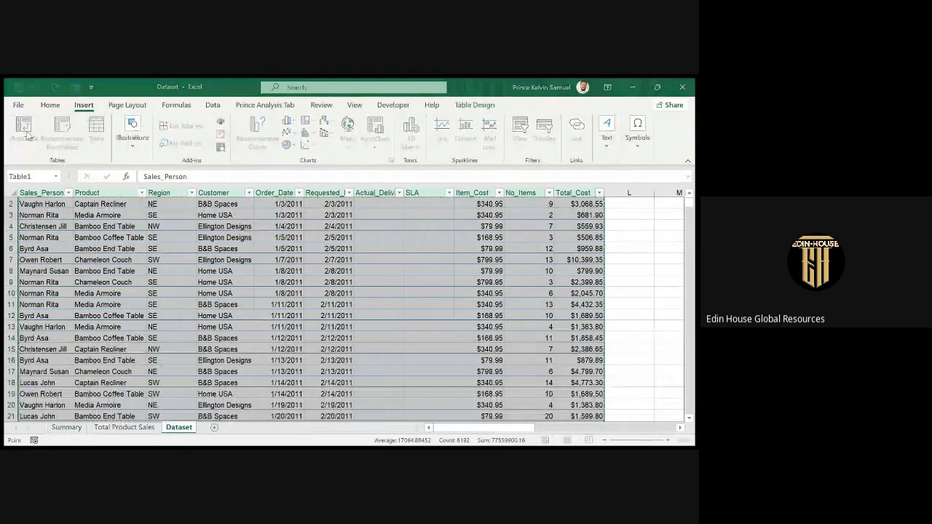
pyautogui.click(534, 391)
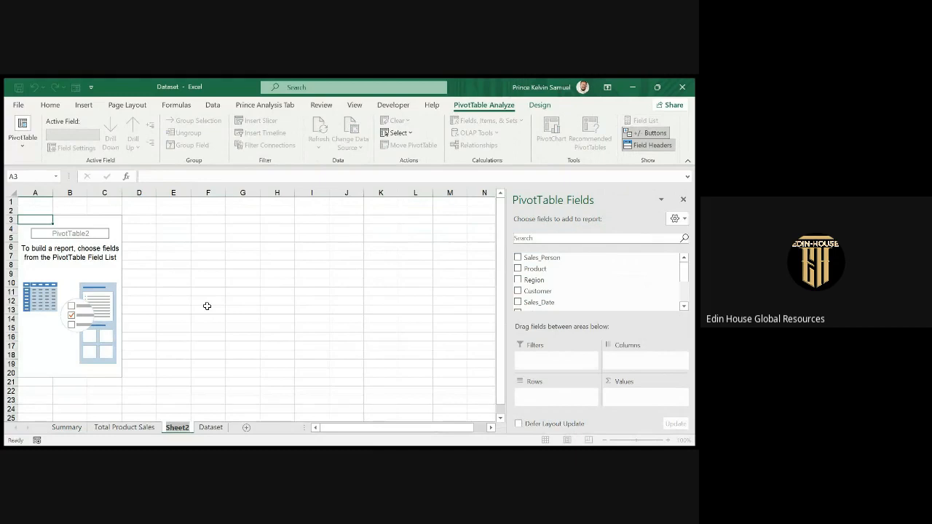
pyautogui.write('Sales Per')
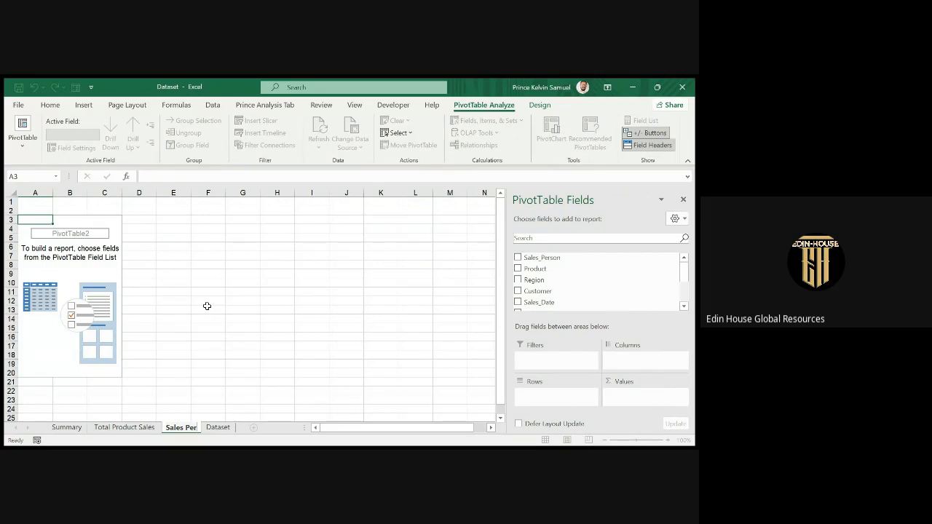
pyautogui.write('formance by')
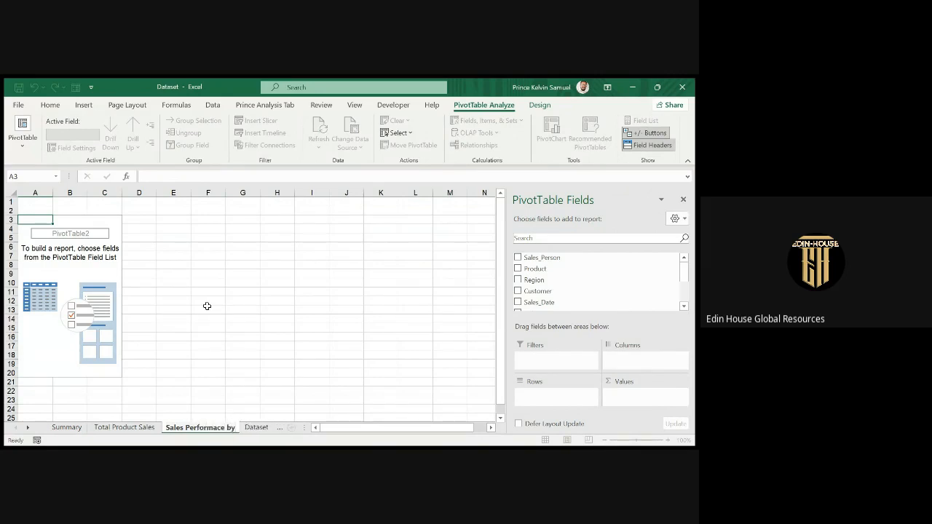
pyautogui.write(' Region')
# Confirm the sheet name and build a pivot summing Total_Cost by Sales_Person, then Region.
pyautogui.press('Return')
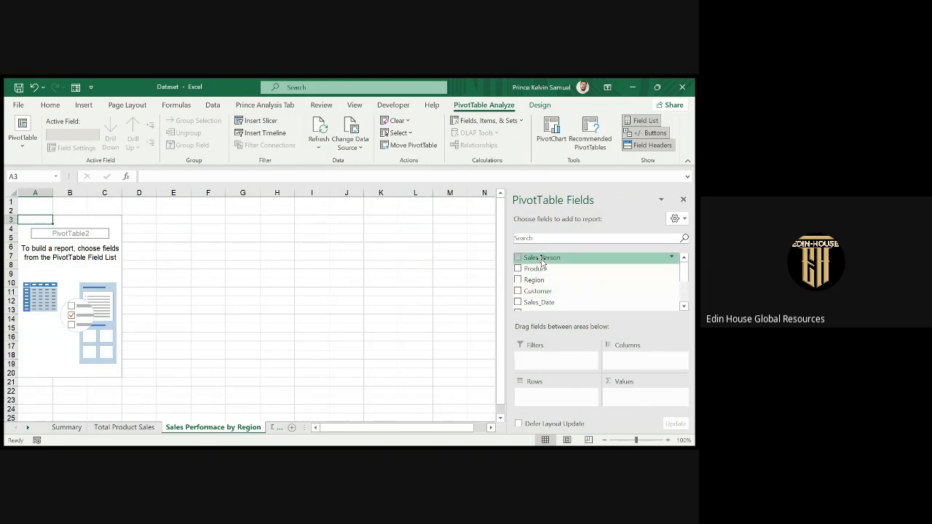
pyautogui.moveTo(542, 263); pyautogui.dragTo(547, 393)
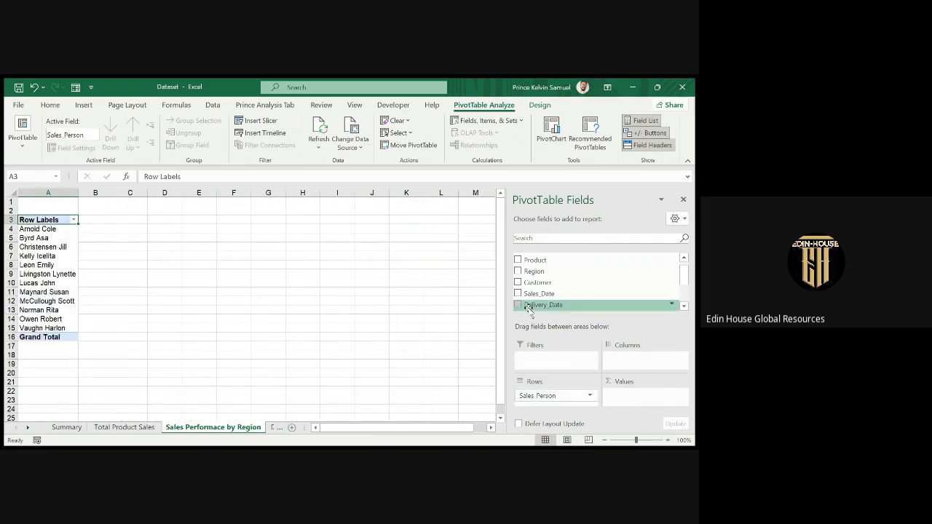
pyautogui.moveTo(531, 273); pyautogui.dragTo(554, 412)
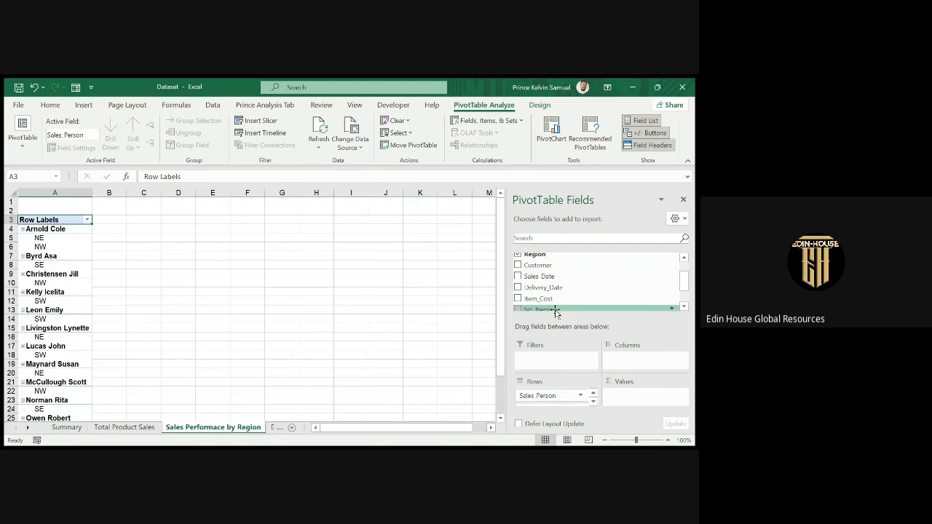
pyautogui.scroll(-2, 558, 289)
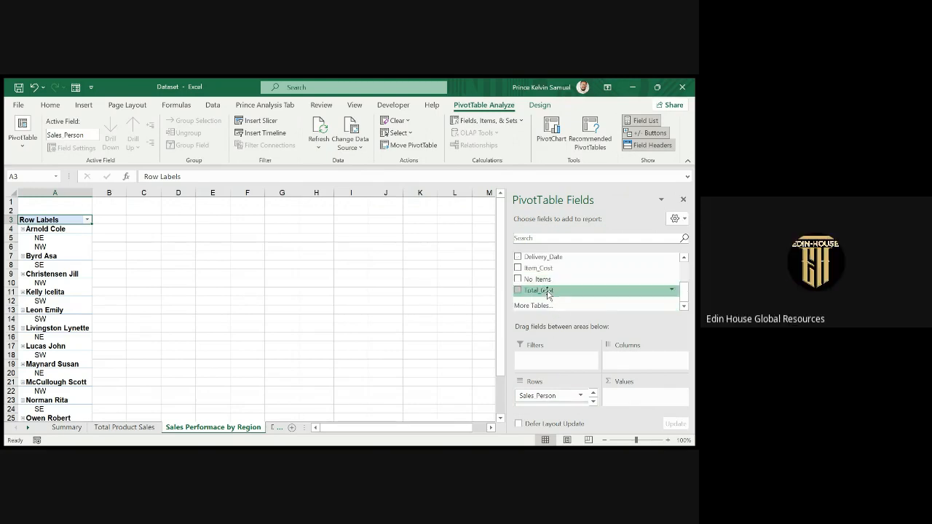
pyautogui.moveTo(545, 290); pyautogui.dragTo(638, 403)
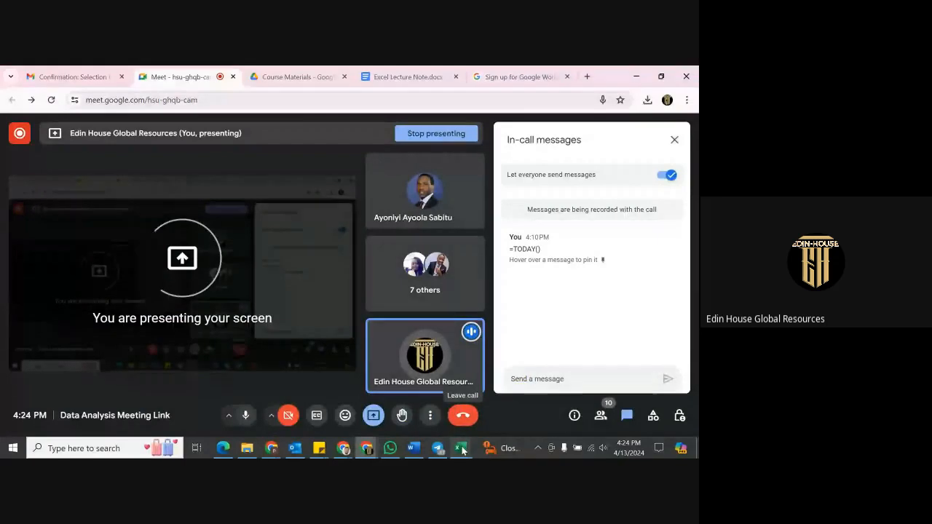
pyautogui.moveTo(462, 450)
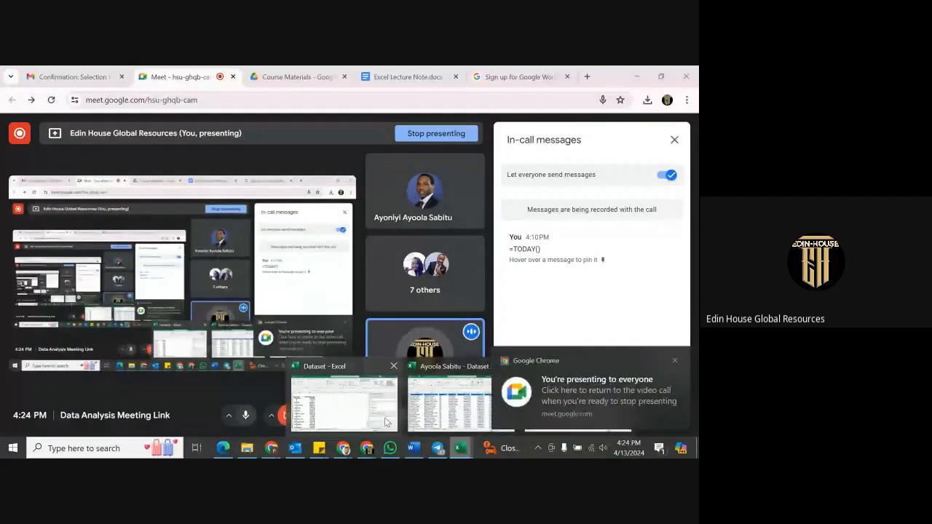
pyautogui.click(344, 400)
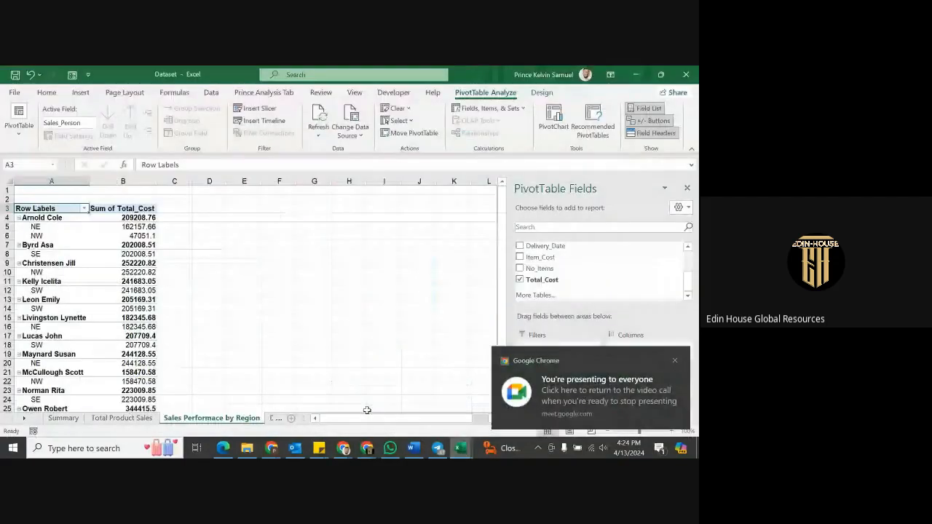
# In PivotTable Options, enable Classic PivotTable layout and sort the field list A to Z.
pyautogui.click(79, 260)
pyautogui.click(94, 264)
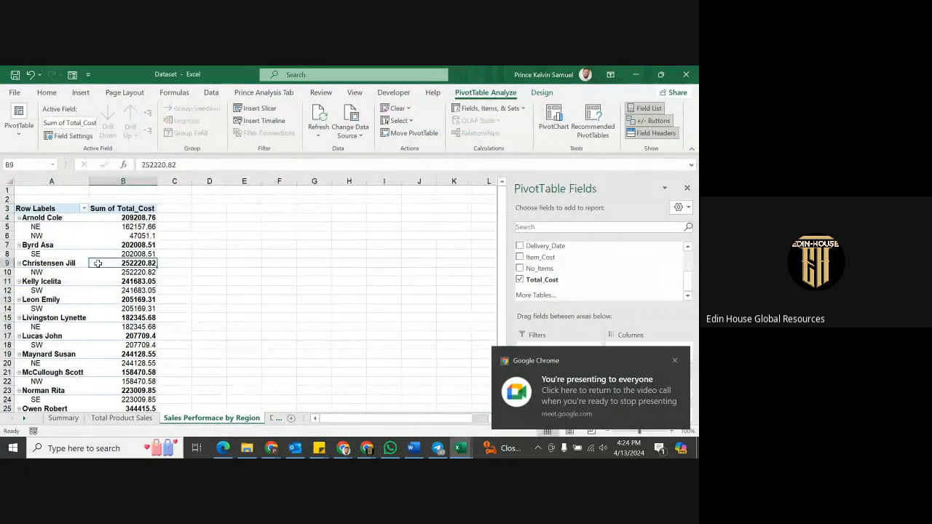
pyautogui.rightClick(98, 267)
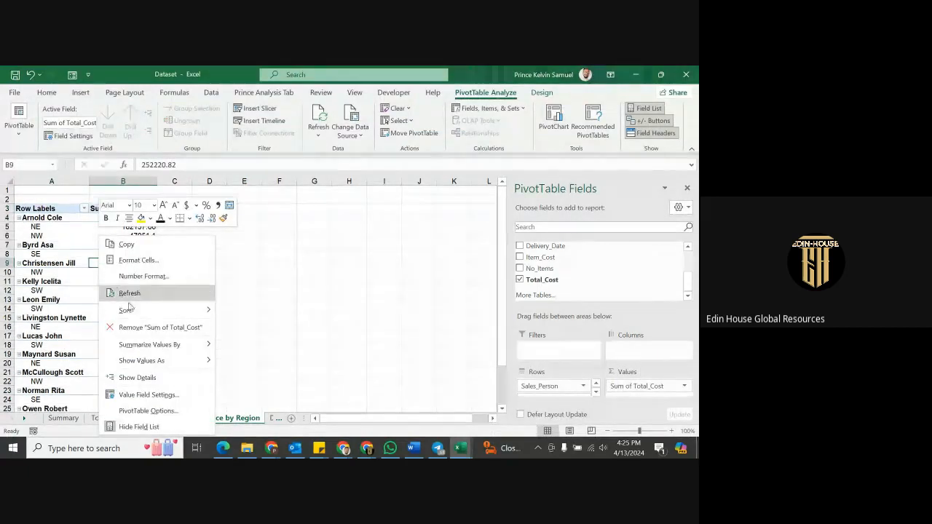
pyautogui.click(149, 410)
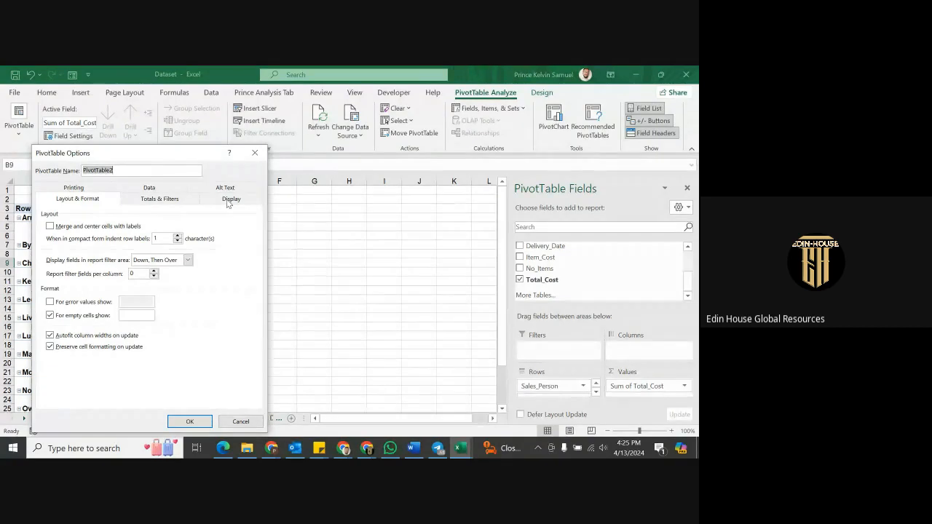
pyautogui.click(228, 201)
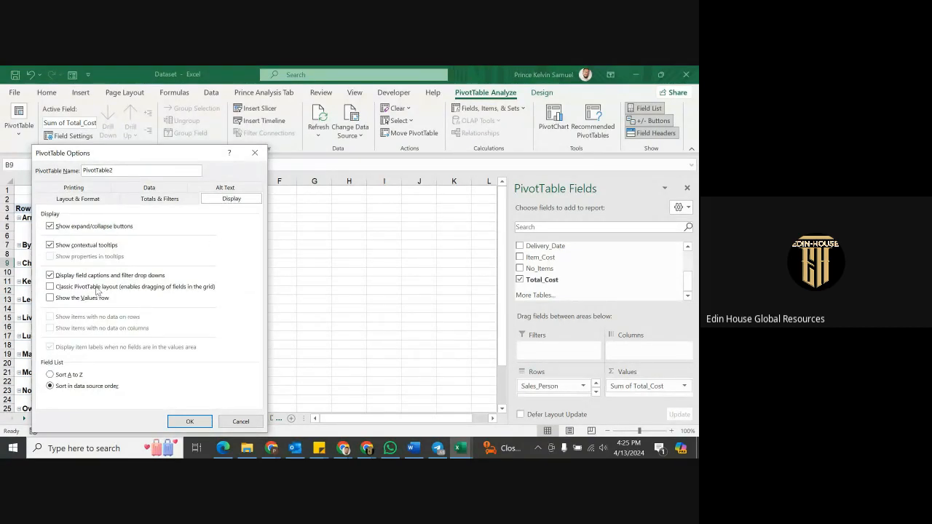
pyautogui.click(96, 288)
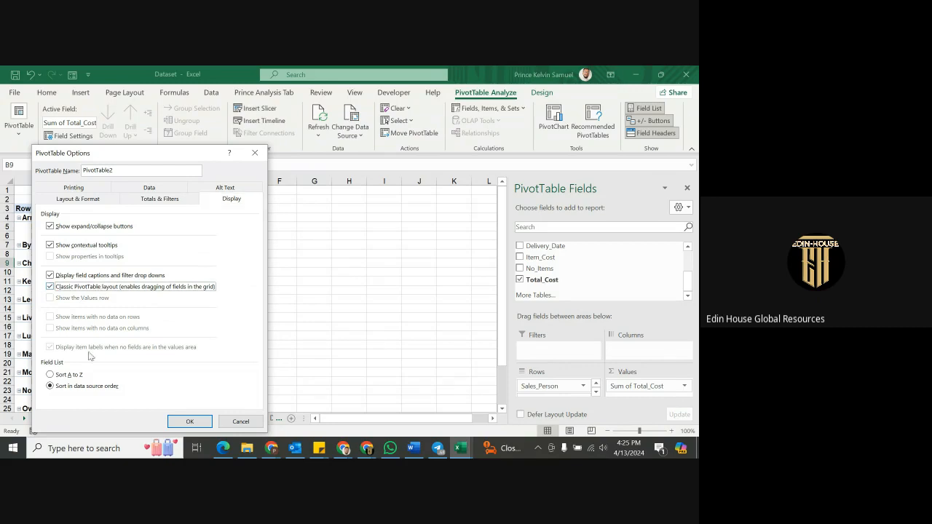
pyautogui.click(72, 377)
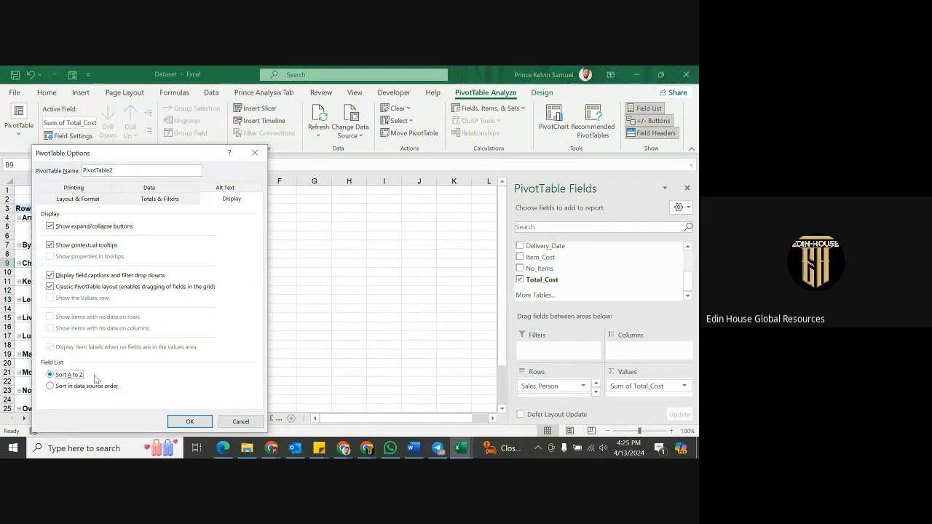
pyautogui.click(190, 421)
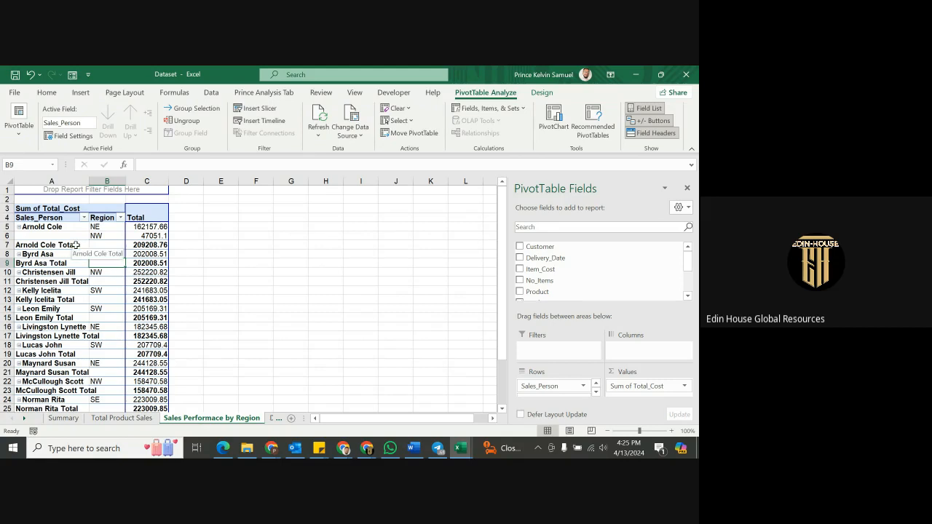
# Untick Subtotal "Sales_Person" from a salesperson total row's context menu.
pyautogui.click(76, 245)
pyautogui.rightClick(77, 247)
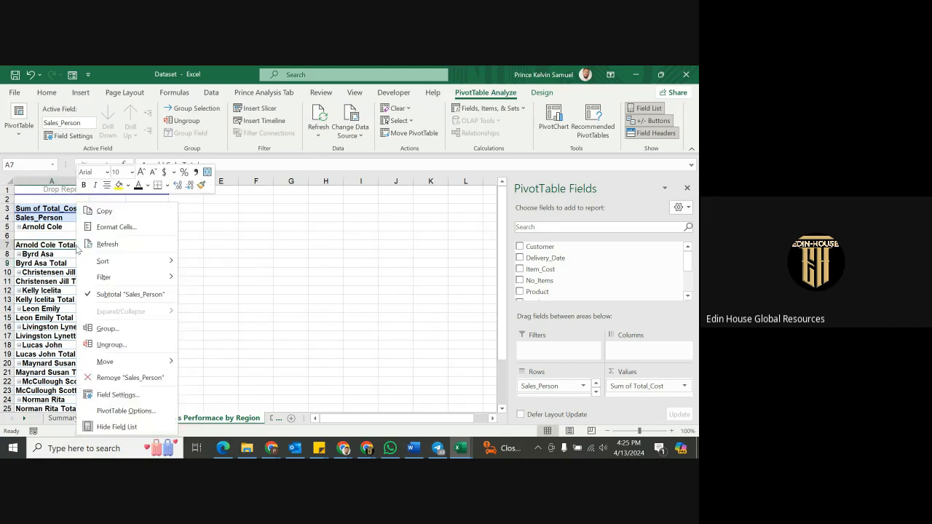
pyautogui.click(108, 295)
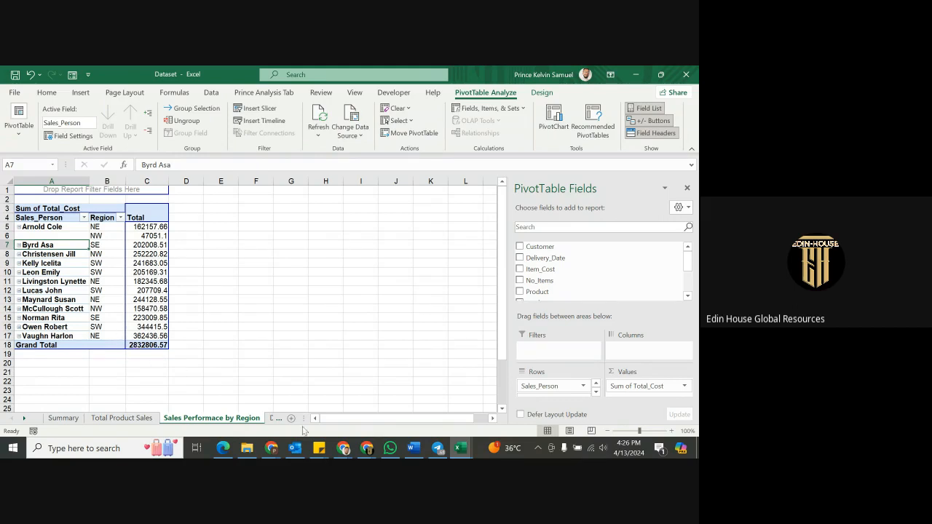
pyautogui.moveTo(460, 451)
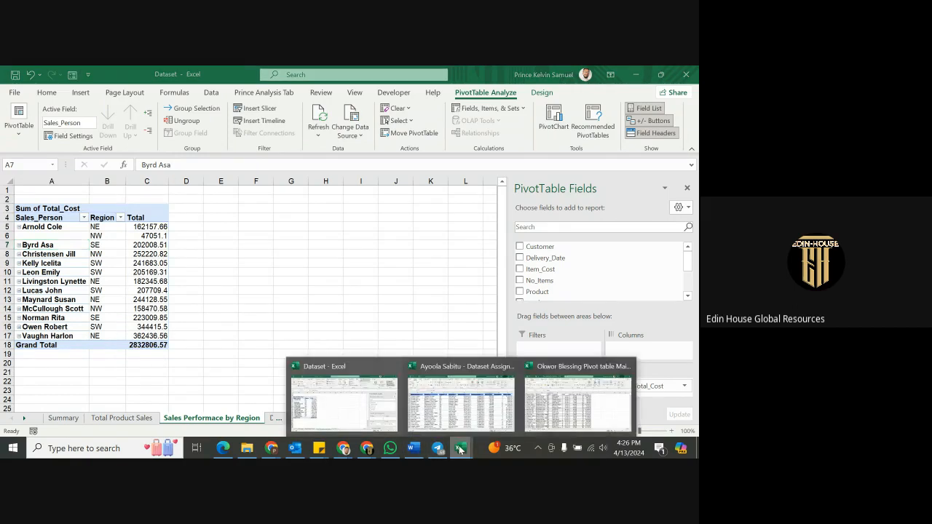
pyautogui.click(429, 379)
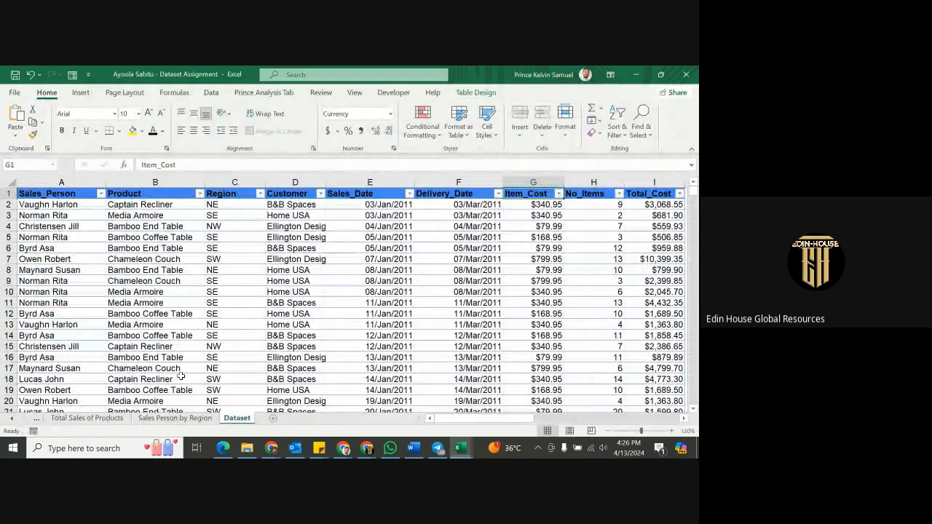
pyautogui.click(186, 419)
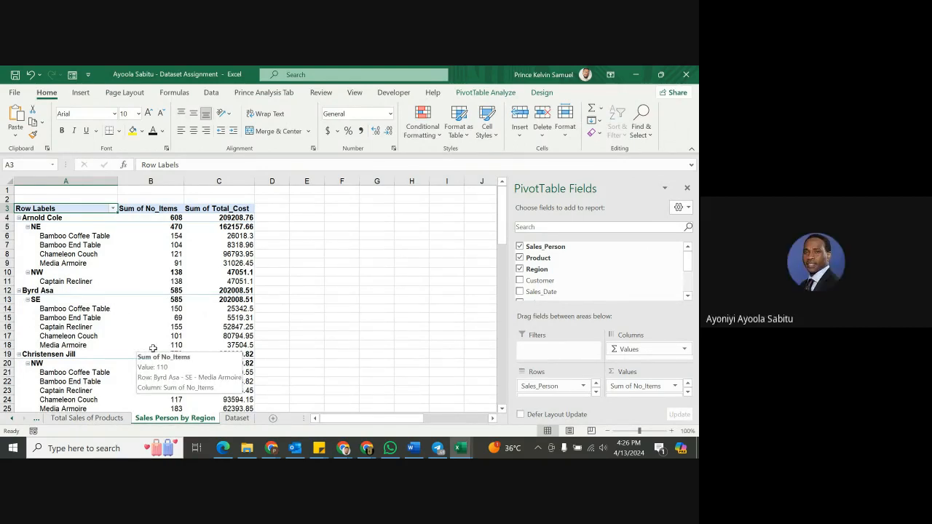
pyautogui.click(636, 74)
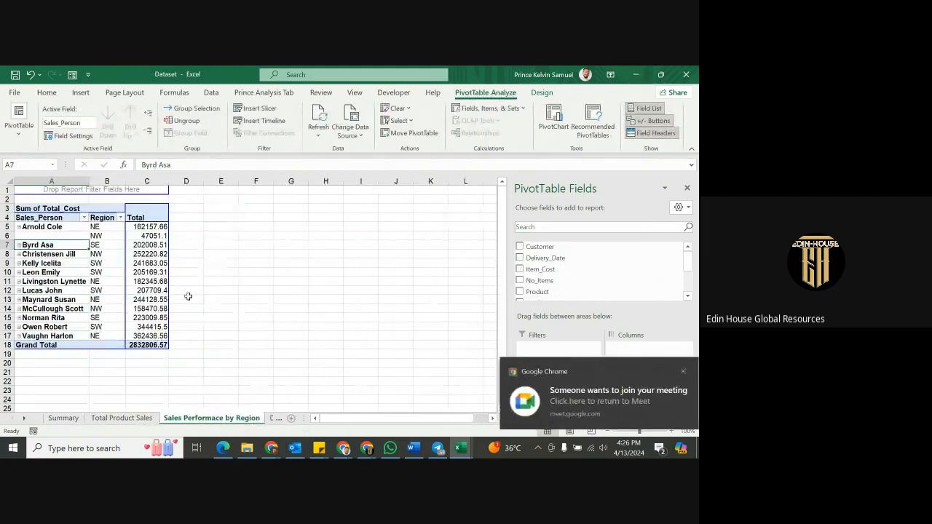
# Admit the waiting participant to the Meet call and minimize Chrome.
pyautogui.click(576, 408)
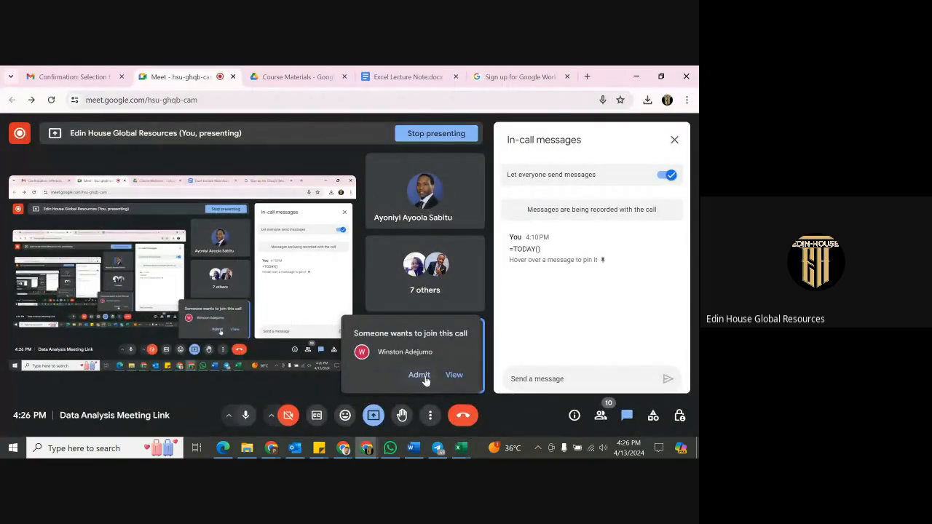
pyautogui.click(419, 374)
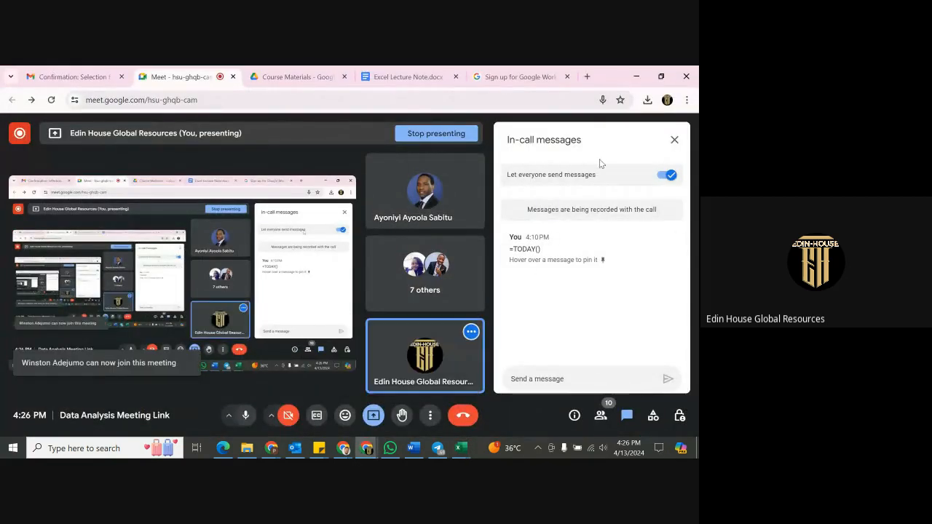
pyautogui.click(636, 76)
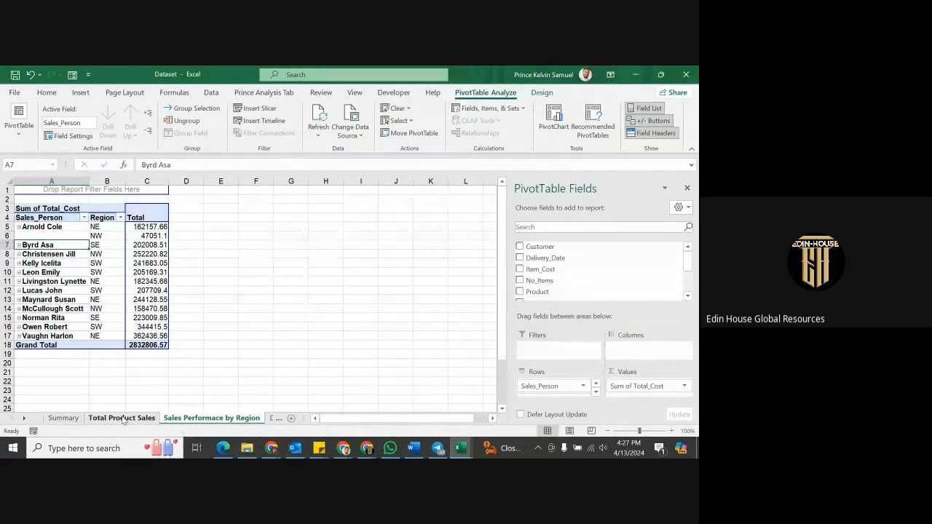
# Insert a pivot from Dataset on a new sheet summing Total_Cost by Region.
pyautogui.click(273, 419)
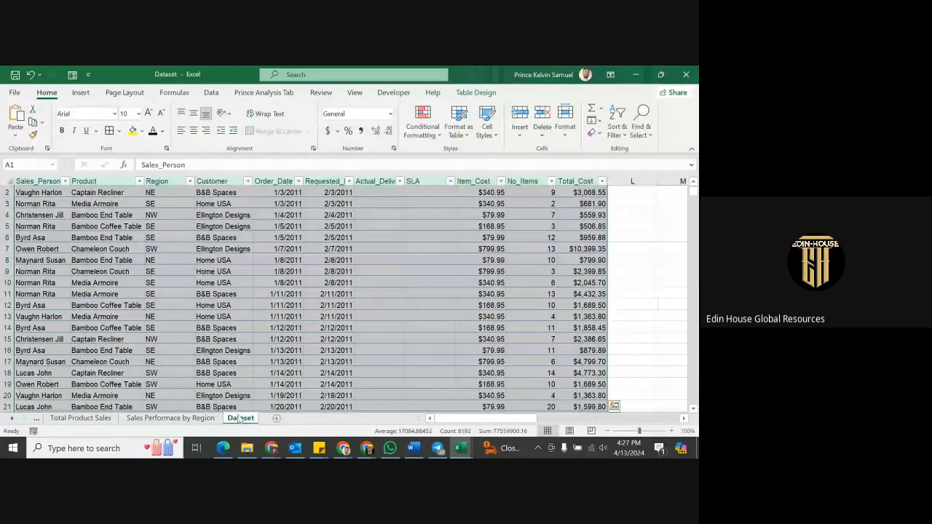
pyautogui.click(80, 93)
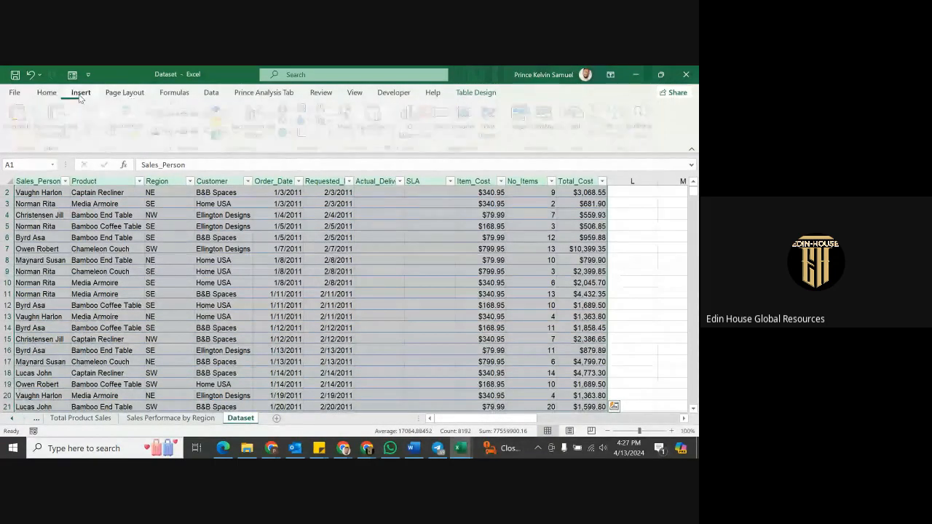
pyautogui.click(19, 120)
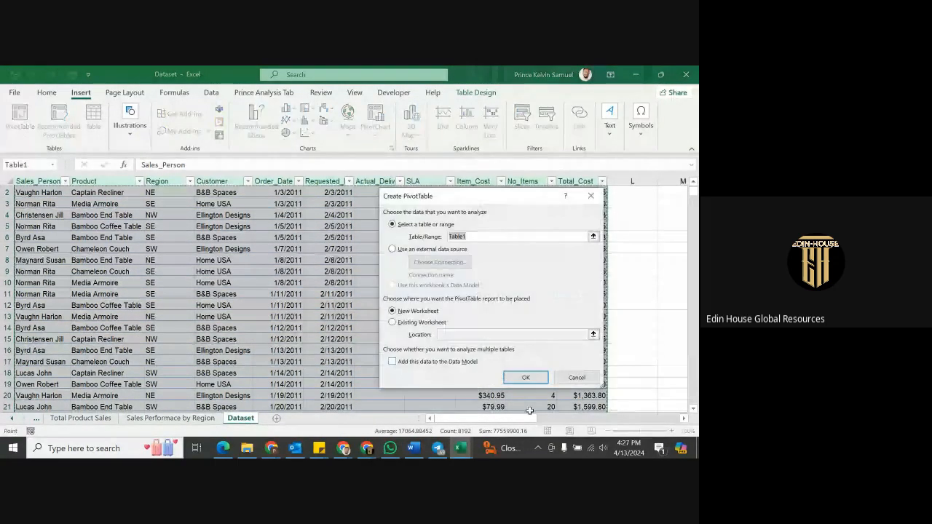
pyautogui.click(519, 378)
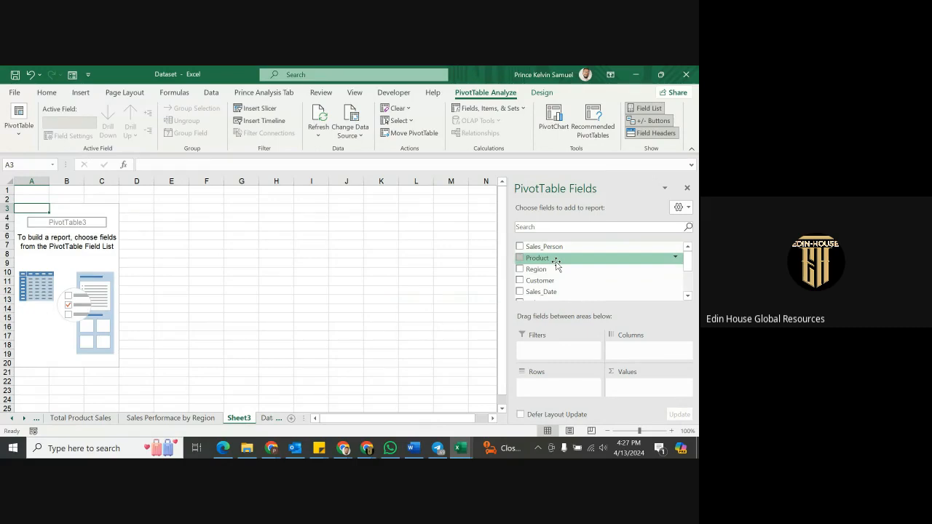
pyautogui.moveTo(540, 269); pyautogui.dragTo(554, 386)
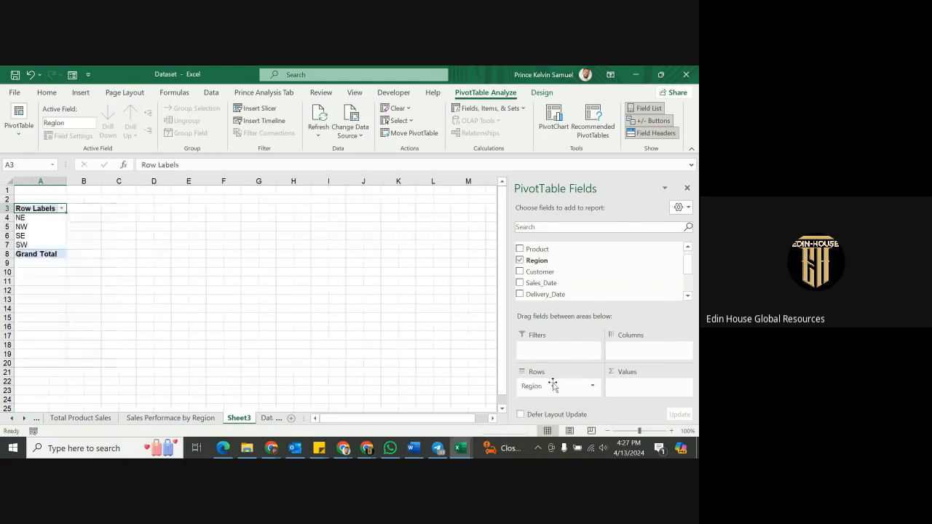
pyautogui.scroll(-2, 554, 291)
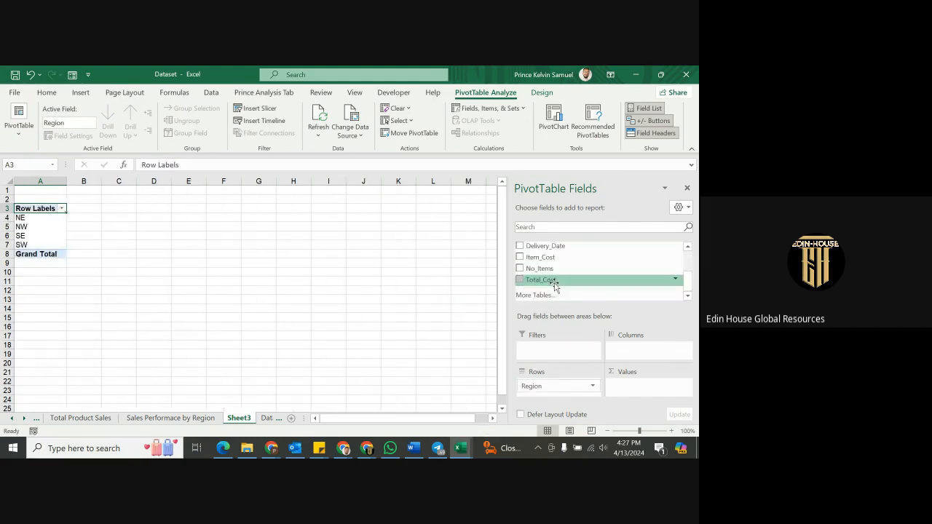
pyautogui.moveTo(555, 284); pyautogui.dragTo(644, 389)
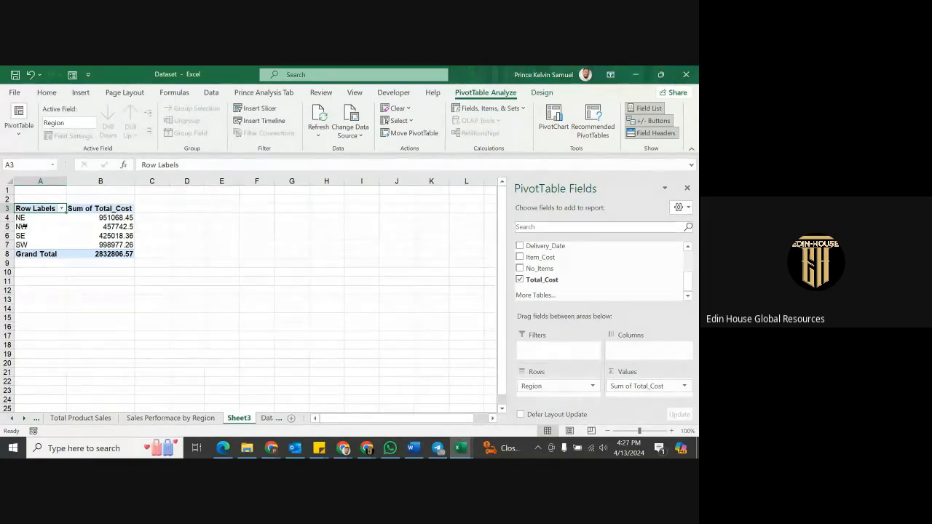
pyautogui.click(116, 226)
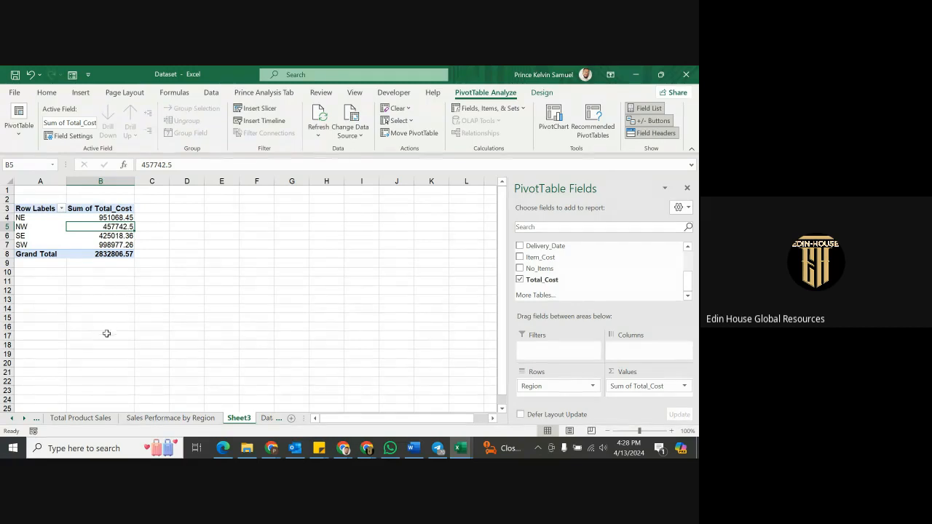
# Rename Sheet3 to 'Regional Sales' and return to the Dataset sheet.
pyautogui.rightClick(246, 420)
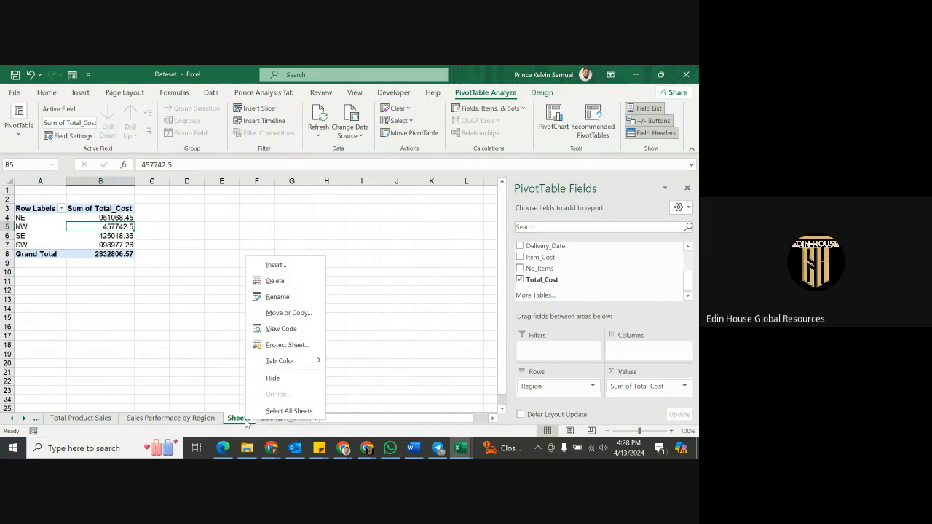
pyautogui.click(285, 297)
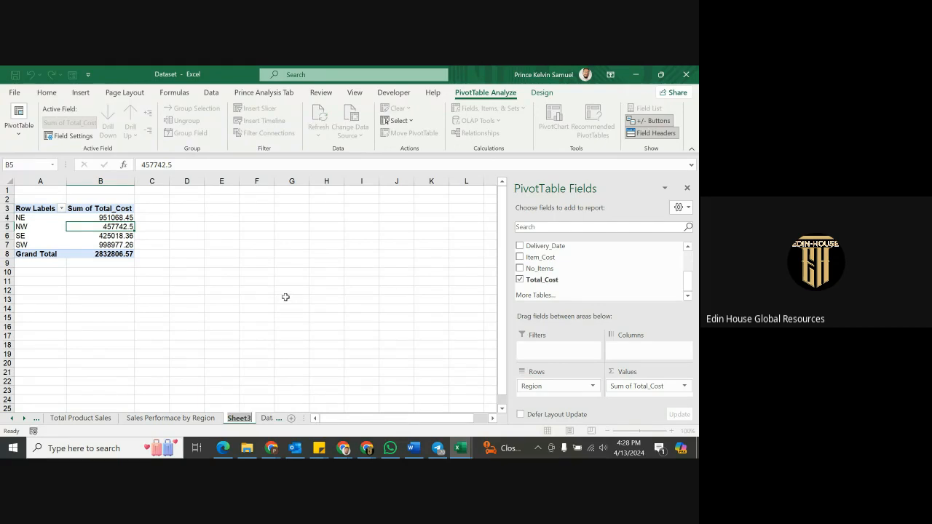
pyautogui.write('Regional Sales')
pyautogui.press('Return')
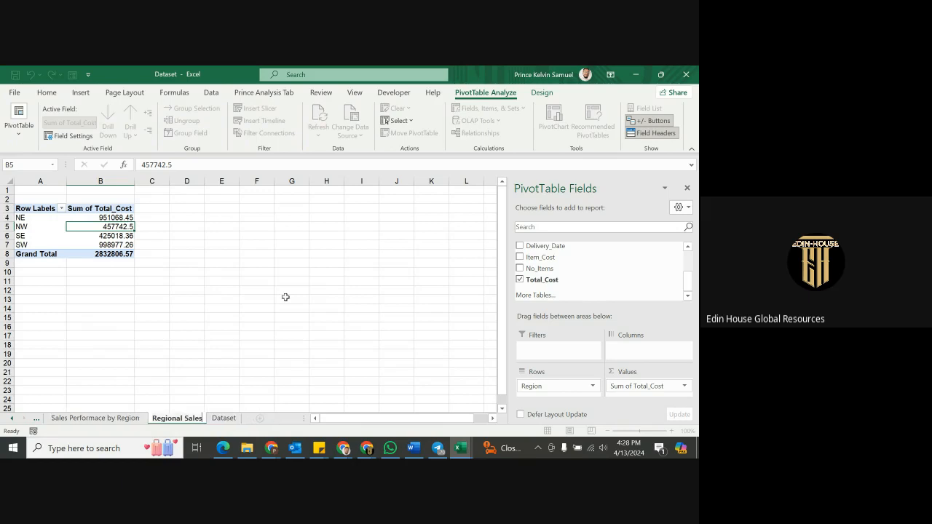
pyautogui.click(308, 301)
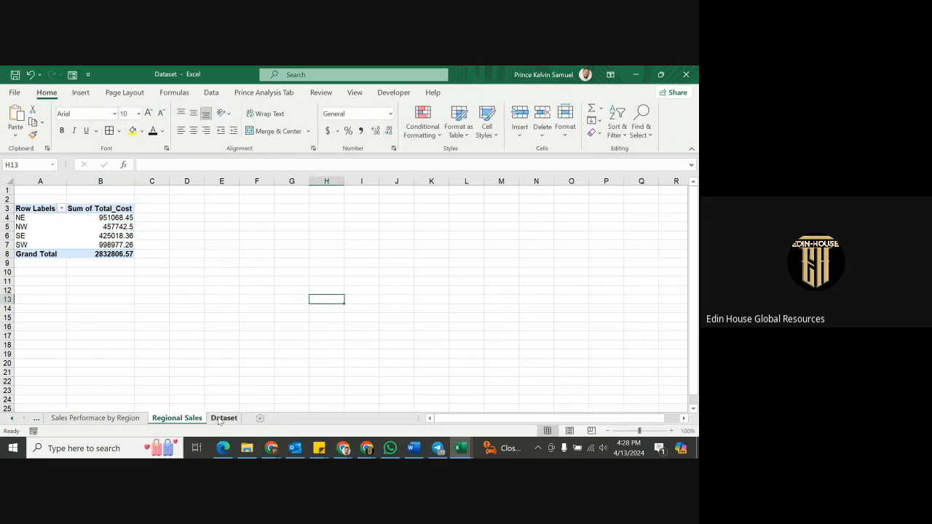
pyautogui.click(220, 419)
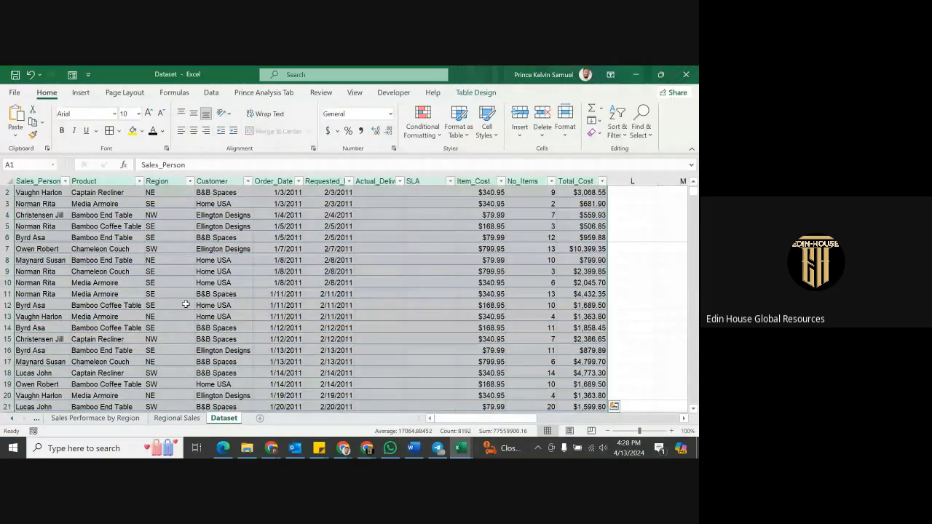
# Create an empty pivot table from Table1 at 'Regional Sales'!$A$12 on the existing worksheet.
pyautogui.click(80, 93)
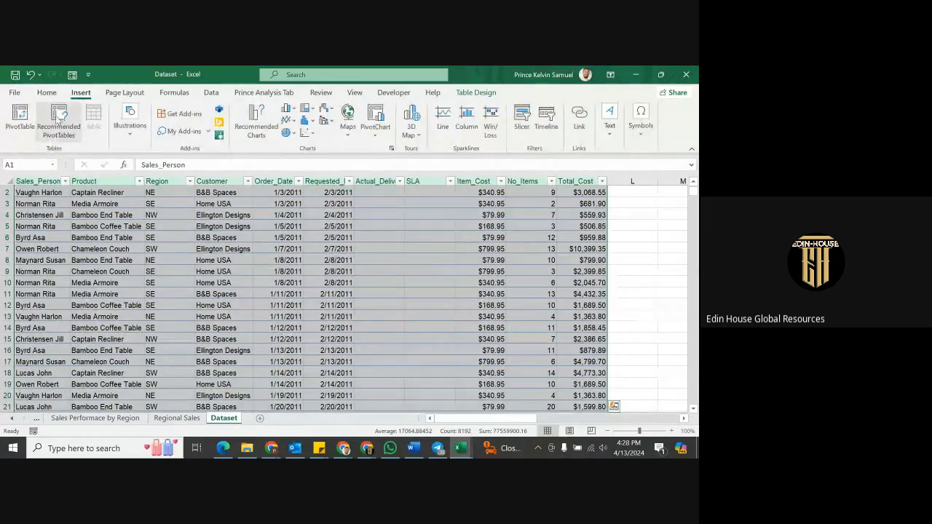
pyautogui.click(18, 118)
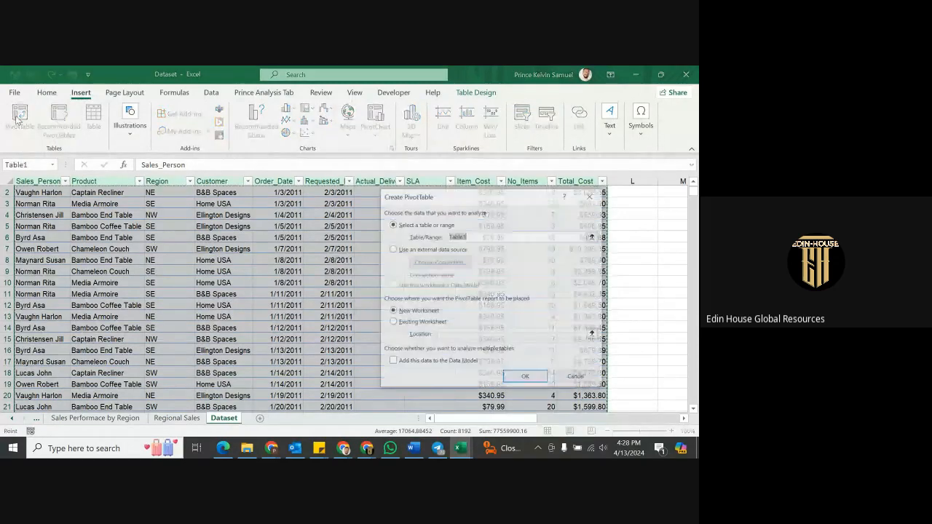
pyautogui.click(435, 323)
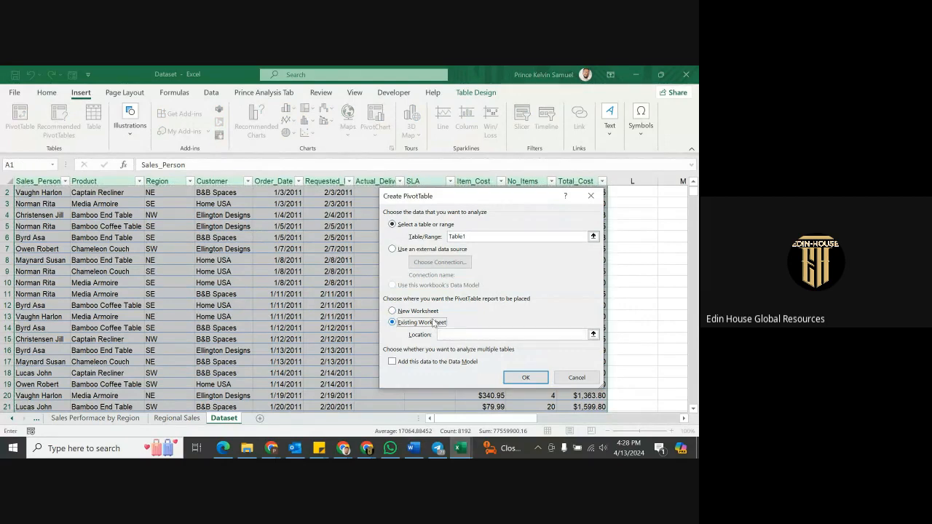
pyautogui.click(594, 335)
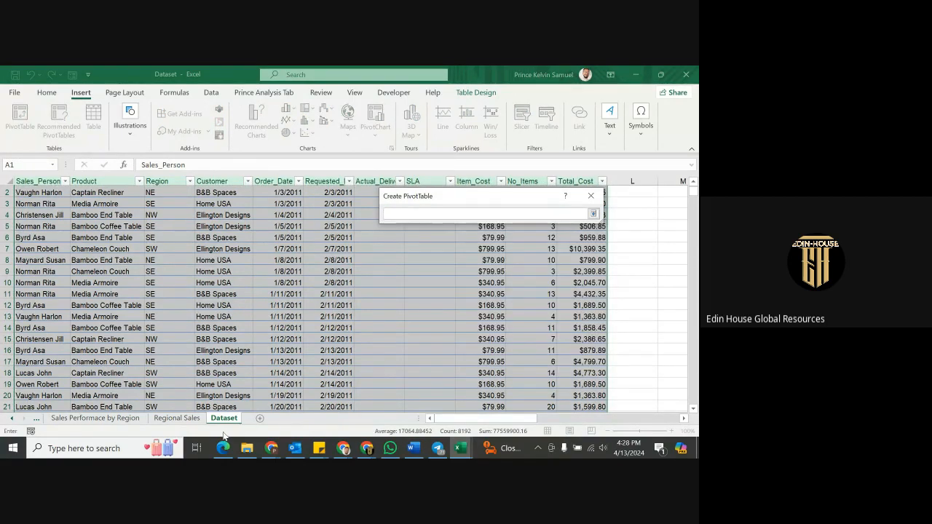
pyautogui.click(595, 214)
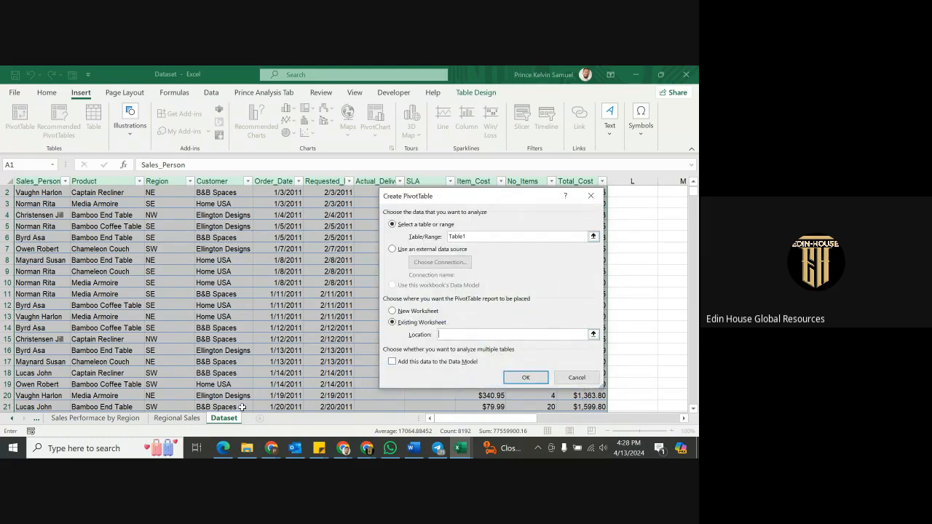
pyautogui.click(177, 420)
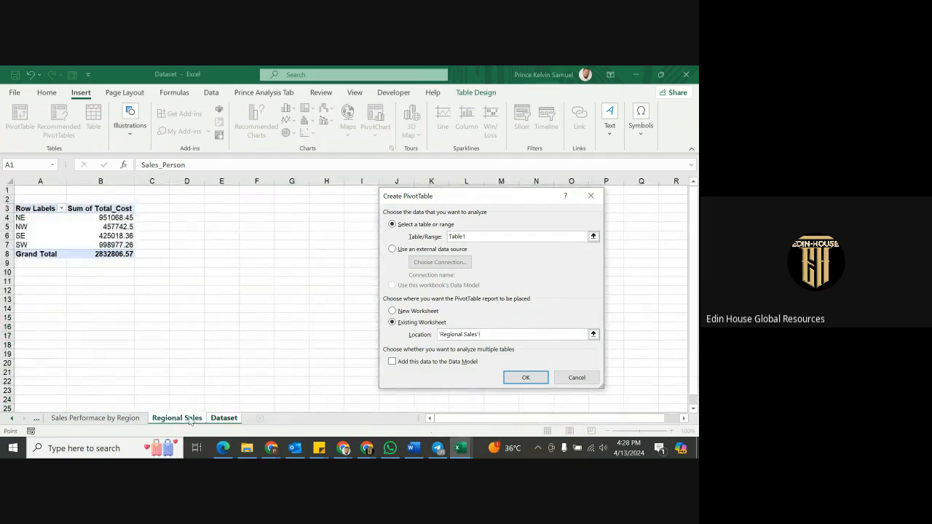
pyautogui.click(35, 291)
pyautogui.click(528, 379)
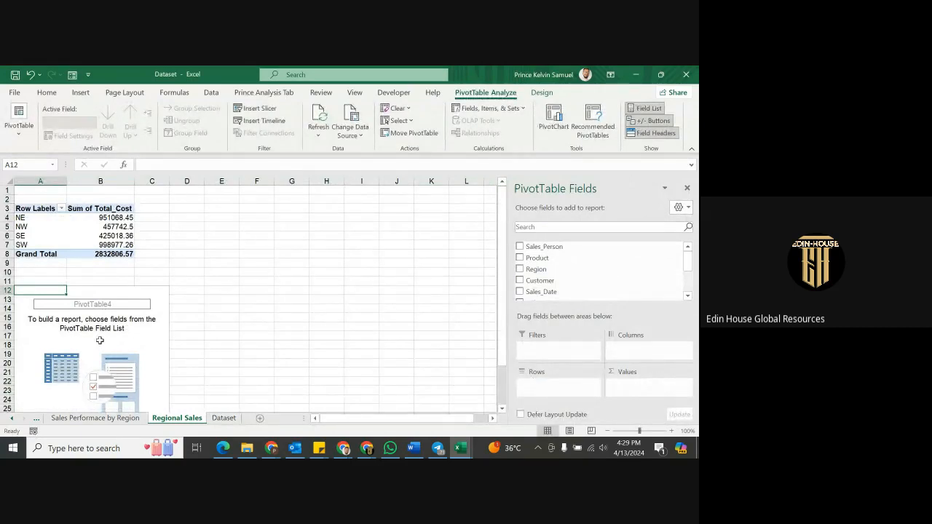
# Put Customer then Region in Rows and sum Total_Cost in Values.
pyautogui.click(86, 237)
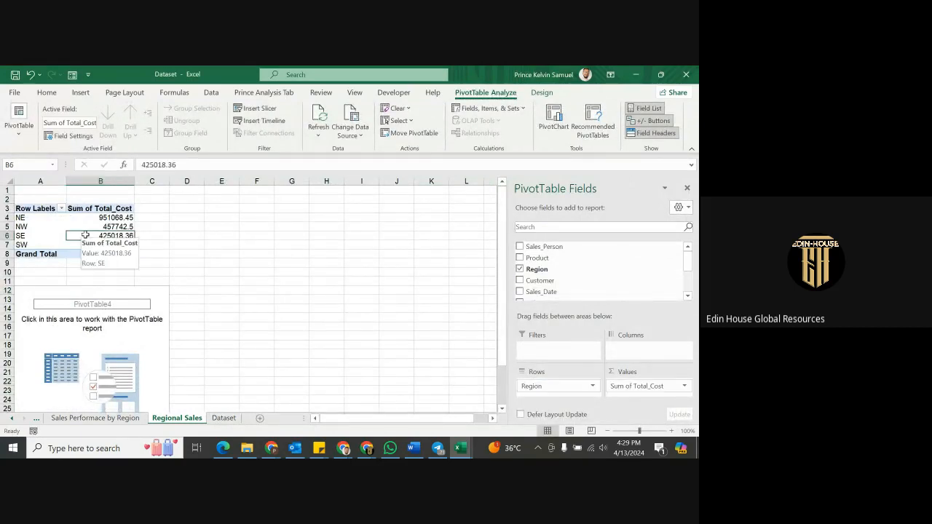
pyautogui.click(131, 337)
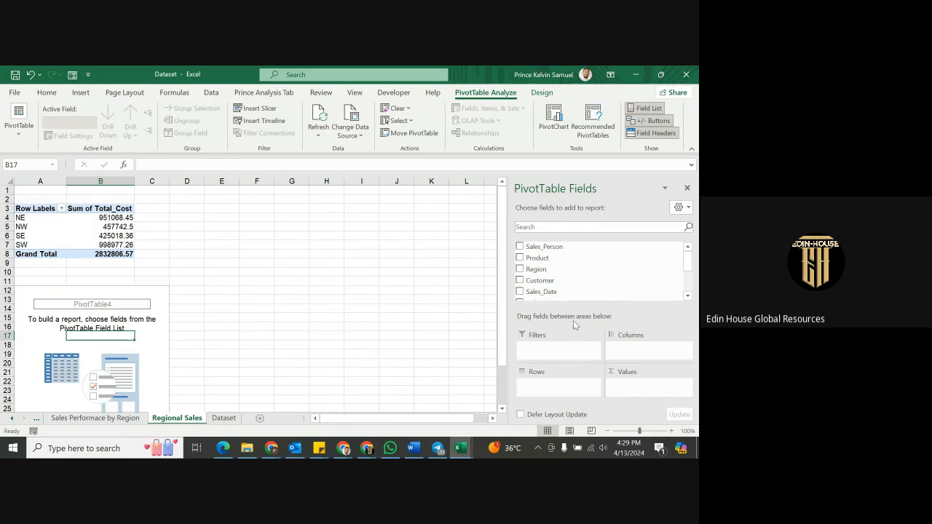
pyautogui.scroll(-1, 563, 268)
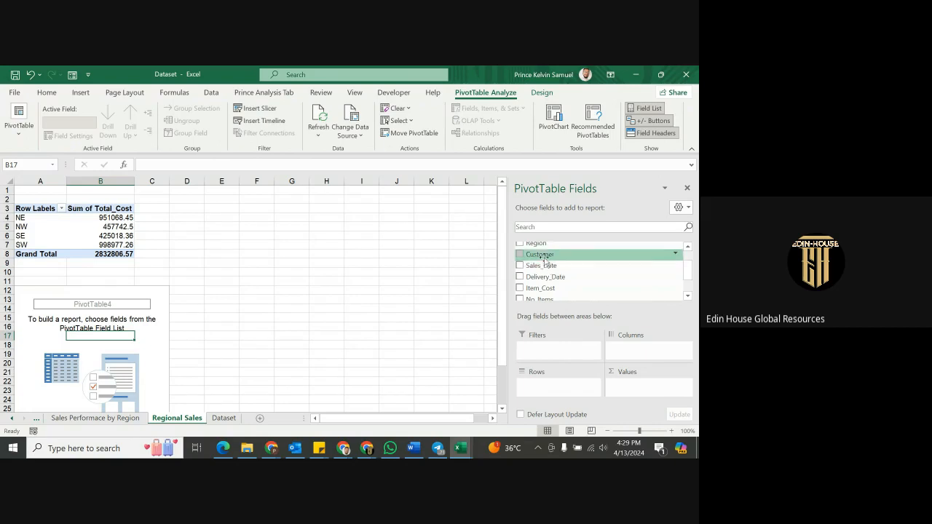
pyautogui.moveTo(542, 255); pyautogui.dragTo(566, 391)
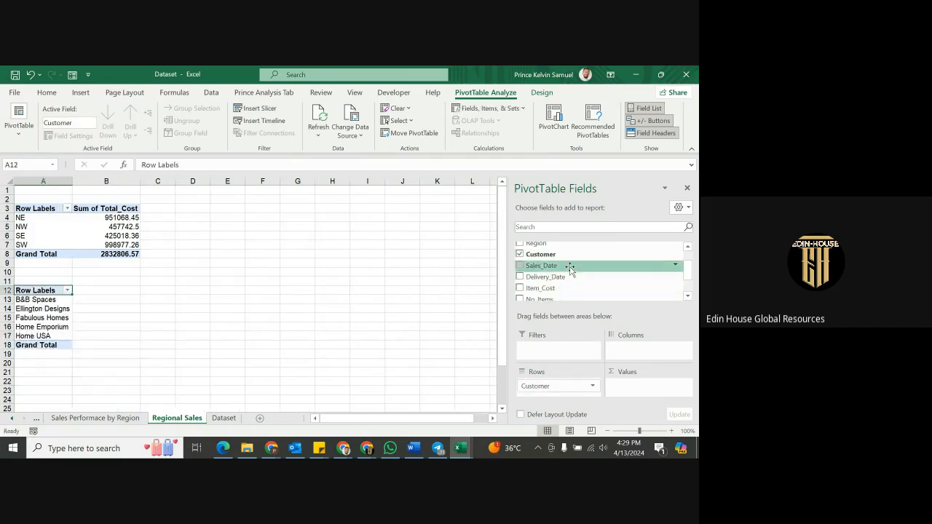
pyautogui.scroll(1, 565, 268)
pyautogui.moveTo(550, 271); pyautogui.dragTo(558, 391)
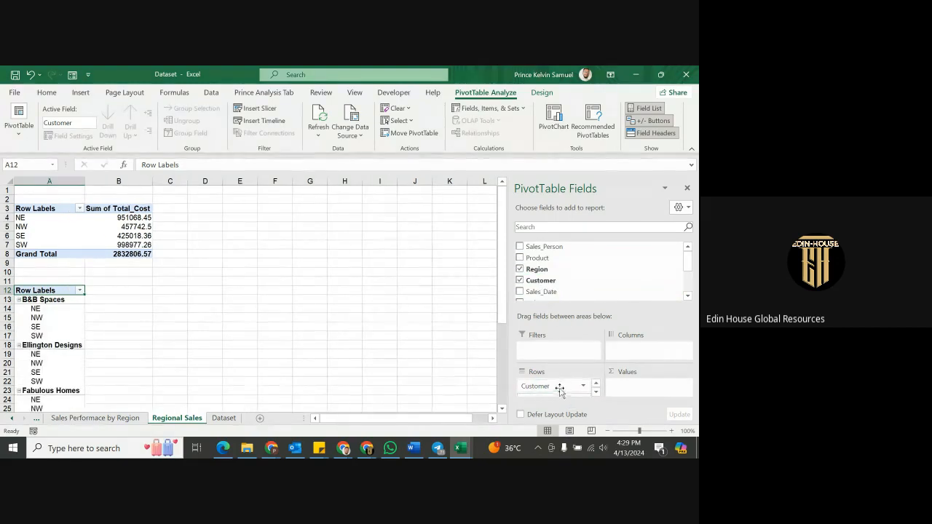
pyautogui.scroll(-2, 562, 291)
pyautogui.moveTo(555, 284); pyautogui.dragTo(656, 384)
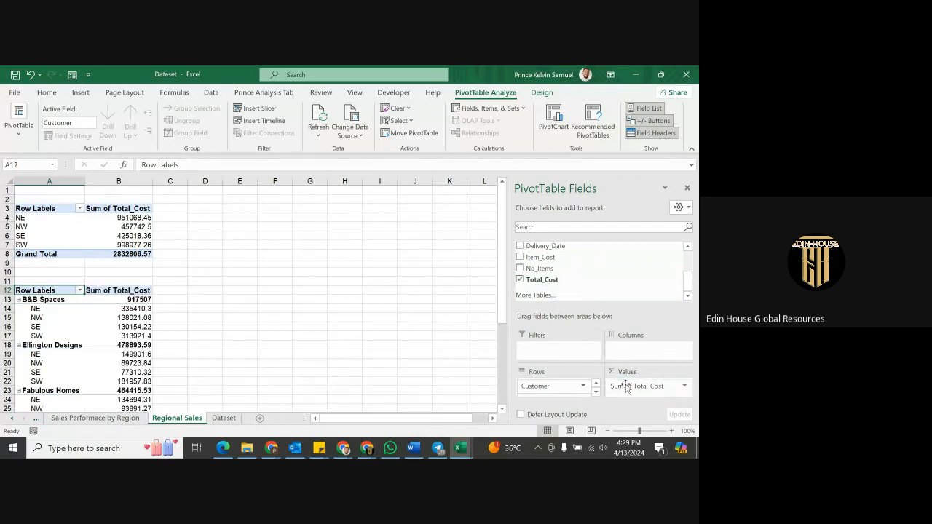
pyautogui.rightClick(65, 344)
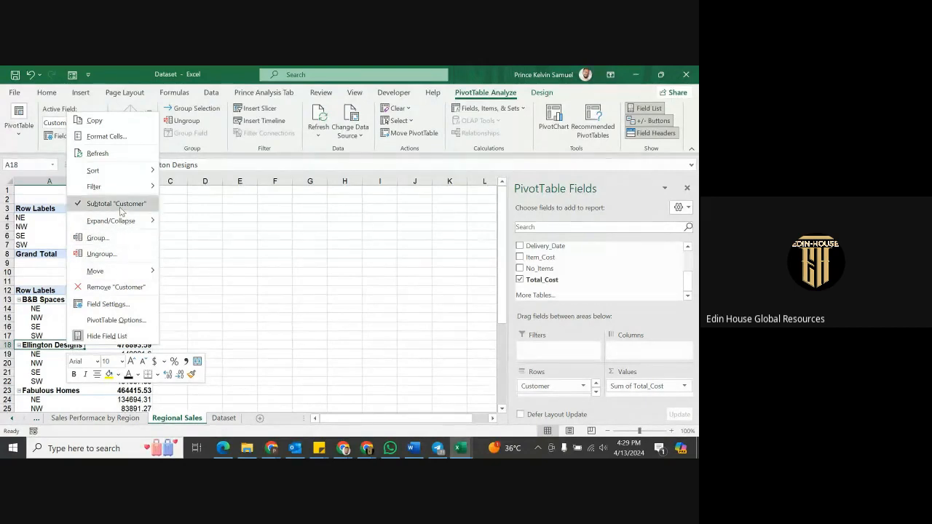
# Turn off the Subtotal "Customer" rows in the customer pivot.
pyautogui.click(119, 205)
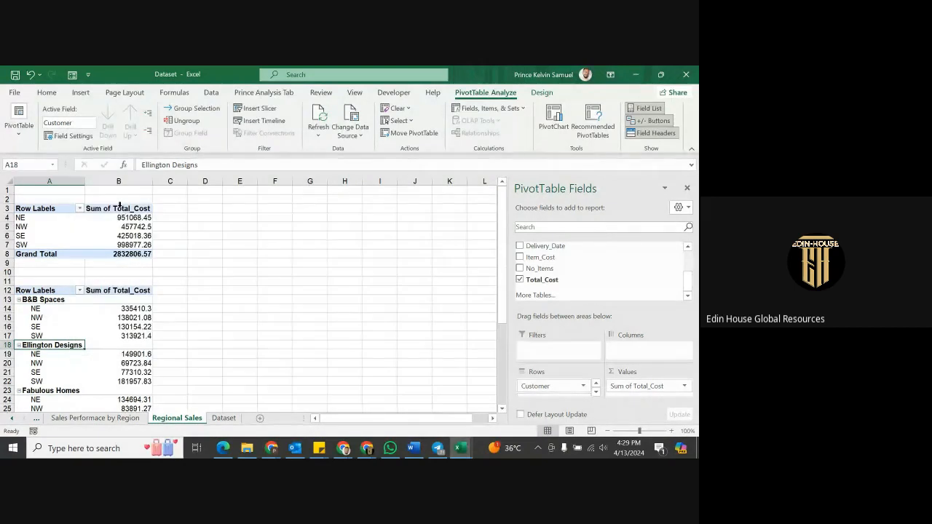
pyautogui.rightClick(93, 342)
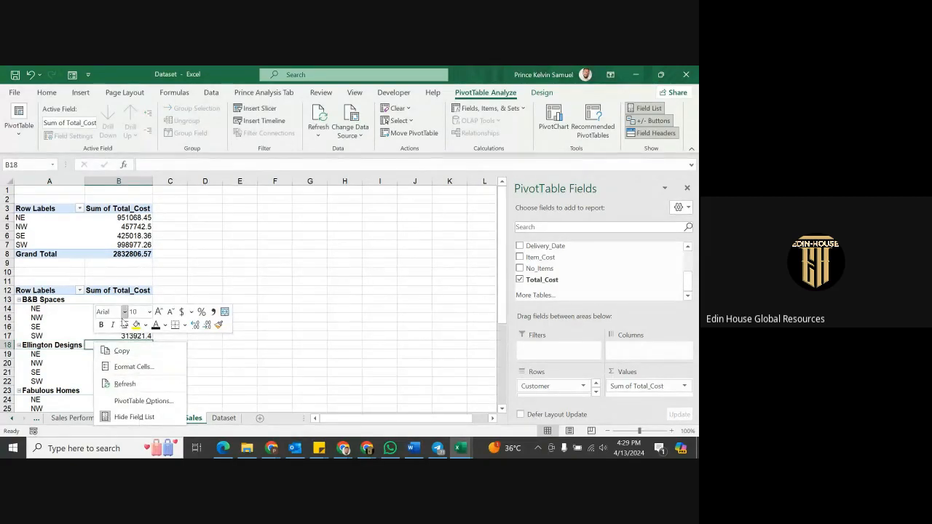
pyautogui.click(75, 323)
# In PivotTable Options Display, keep Classic layout and sort the field list A to Z.
pyautogui.rightClick(76, 322)
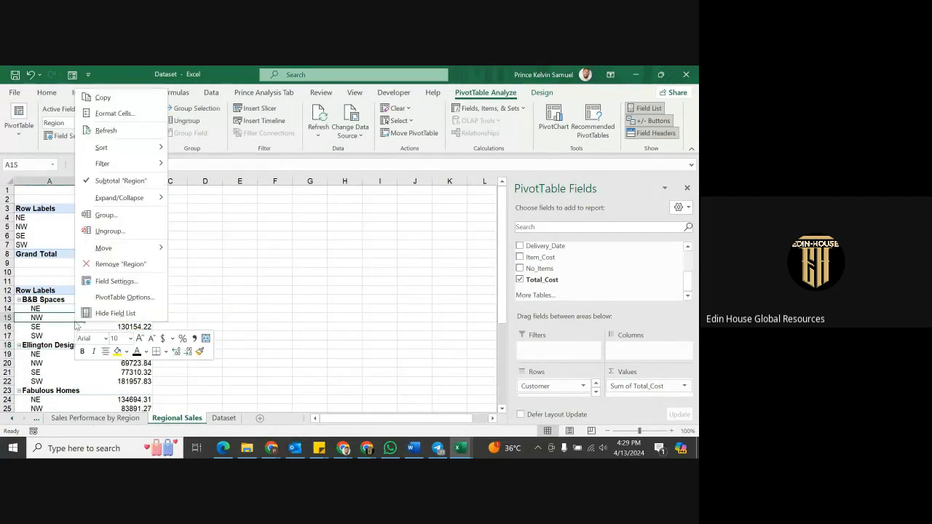
pyautogui.click(124, 297)
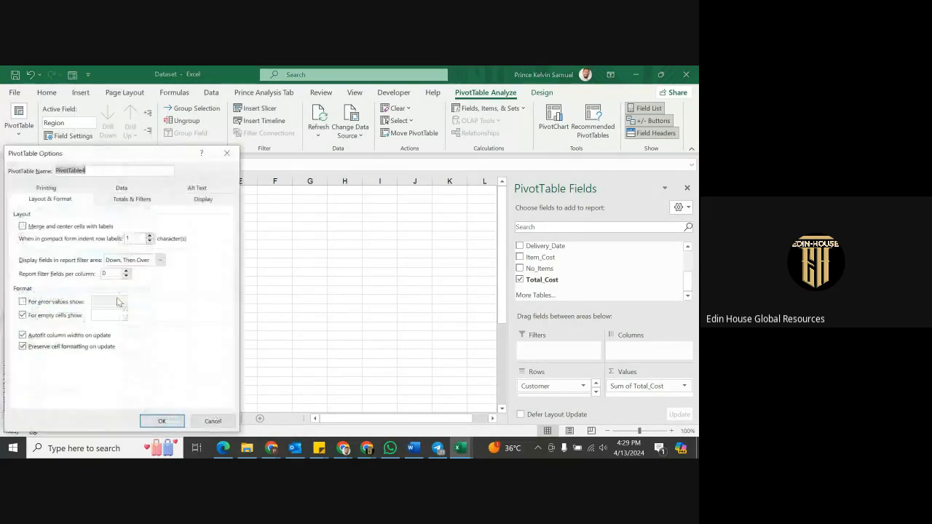
pyautogui.click(202, 201)
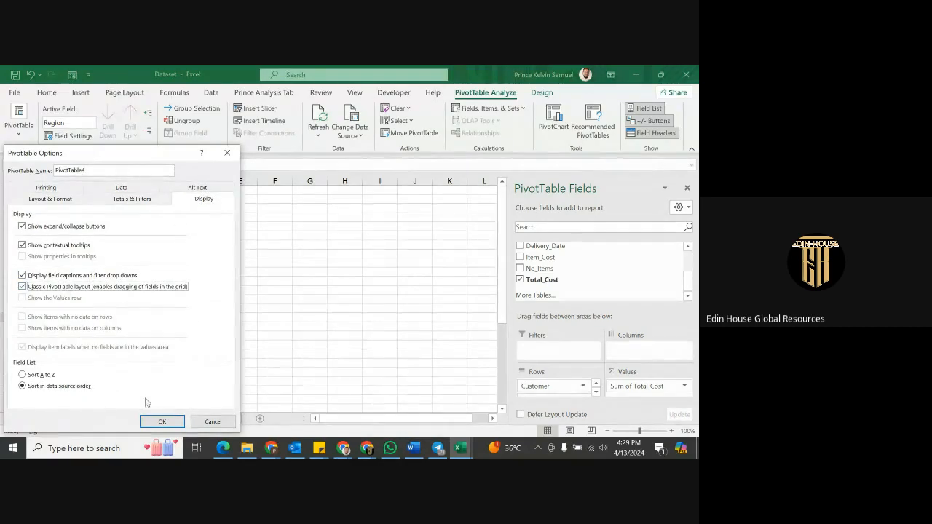
pyautogui.click(51, 375)
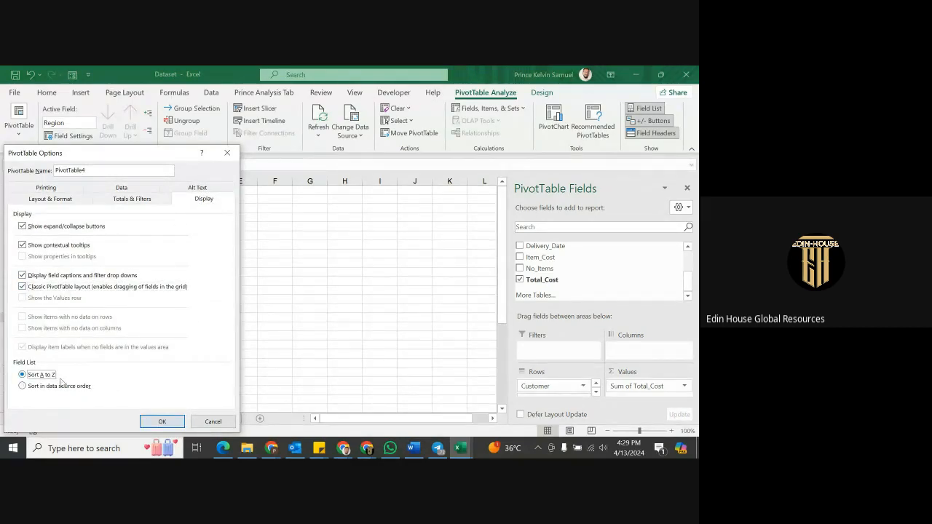
pyautogui.click(153, 422)
pyautogui.scroll(-1, 138, 329)
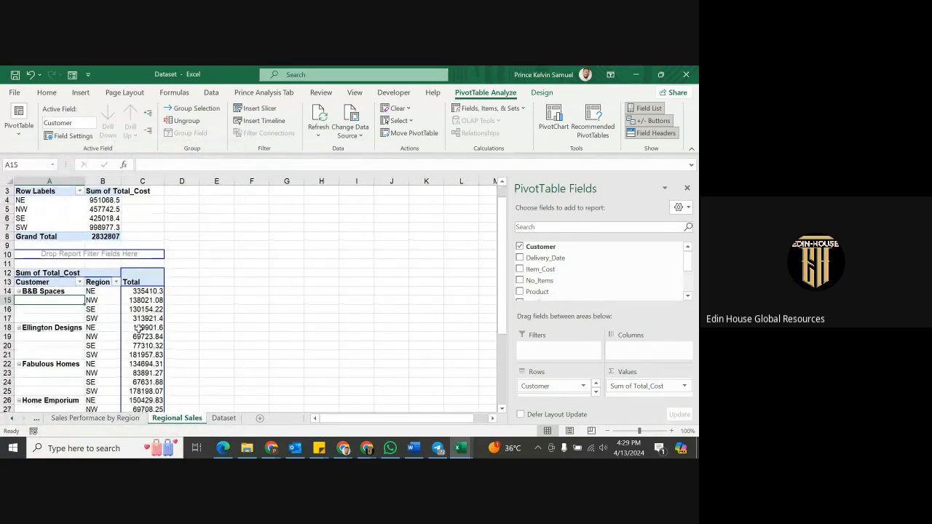
pyautogui.scroll(-2, 138, 329)
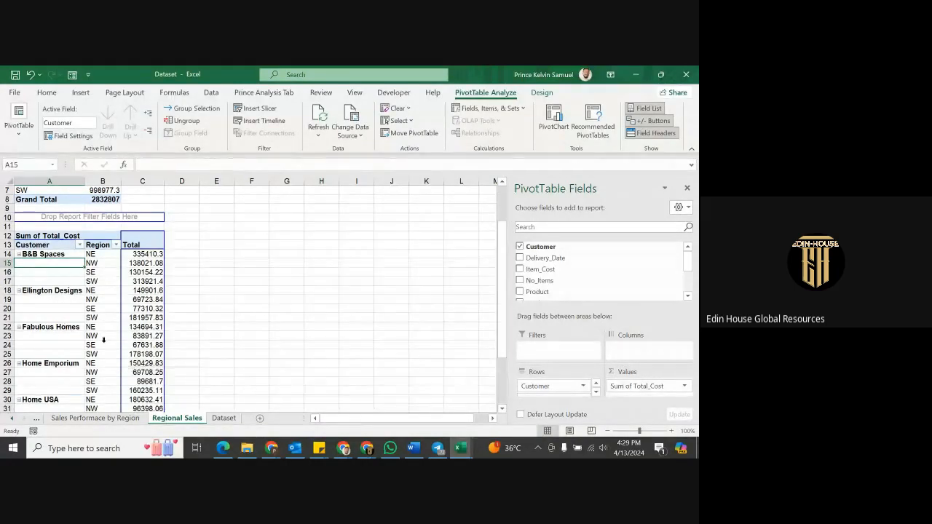
pyautogui.scroll(-3, 91, 291)
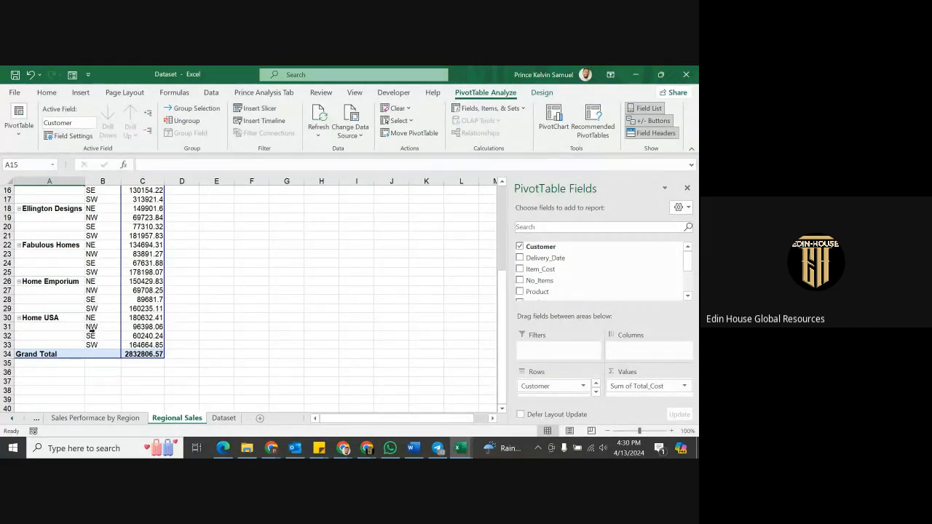
pyautogui.scroll(1, 91, 318)
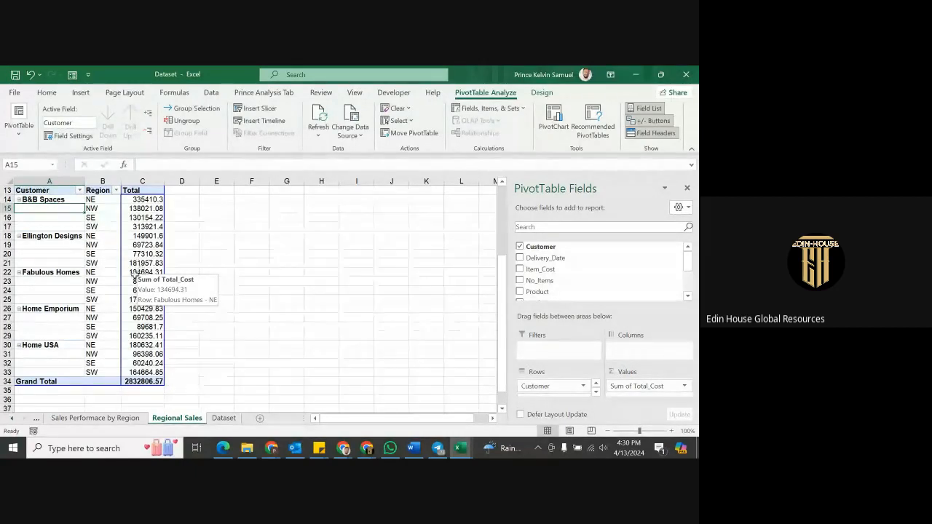
pyautogui.scroll(4, 101, 327)
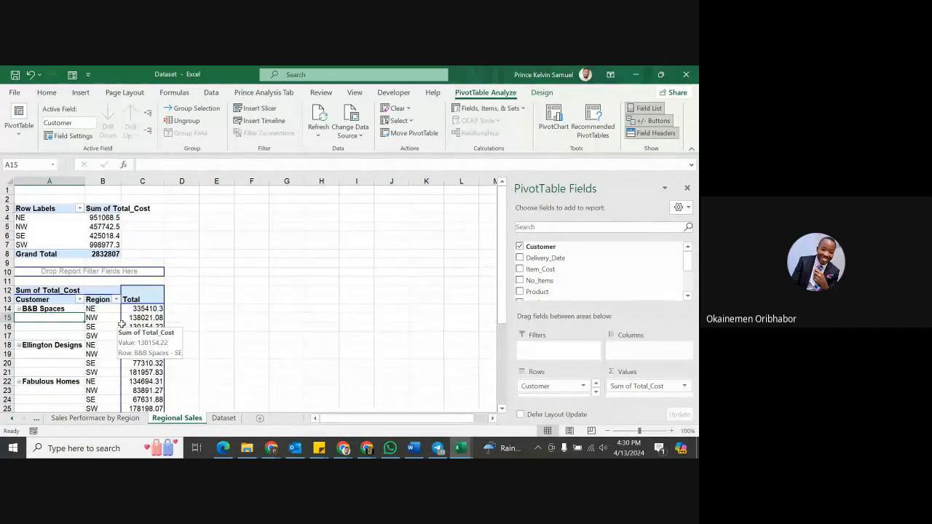
pyautogui.click(370, 452)
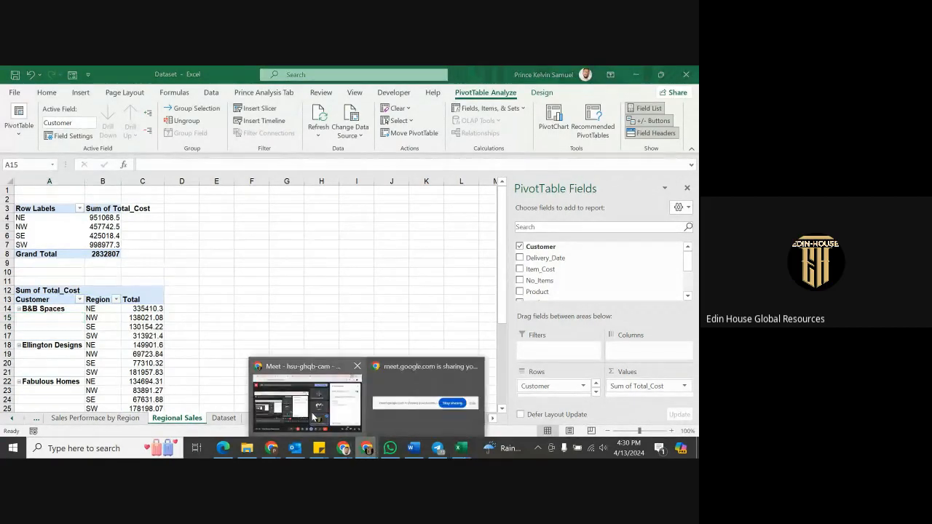
pyautogui.click(313, 417)
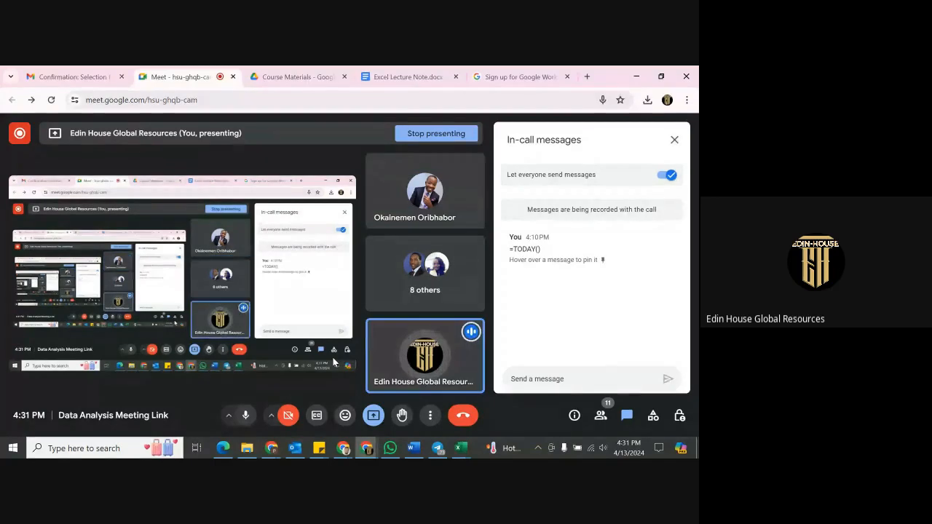
pyautogui.click(461, 448)
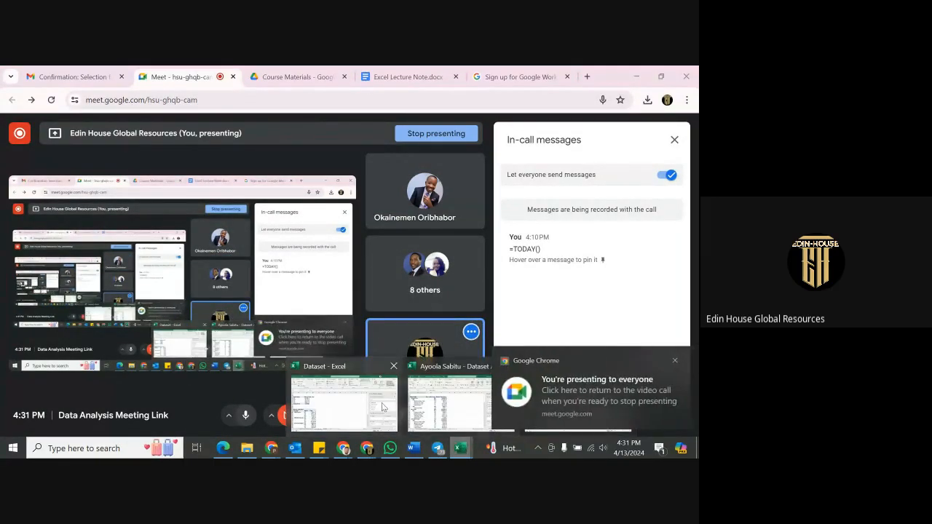
pyautogui.click(367, 395)
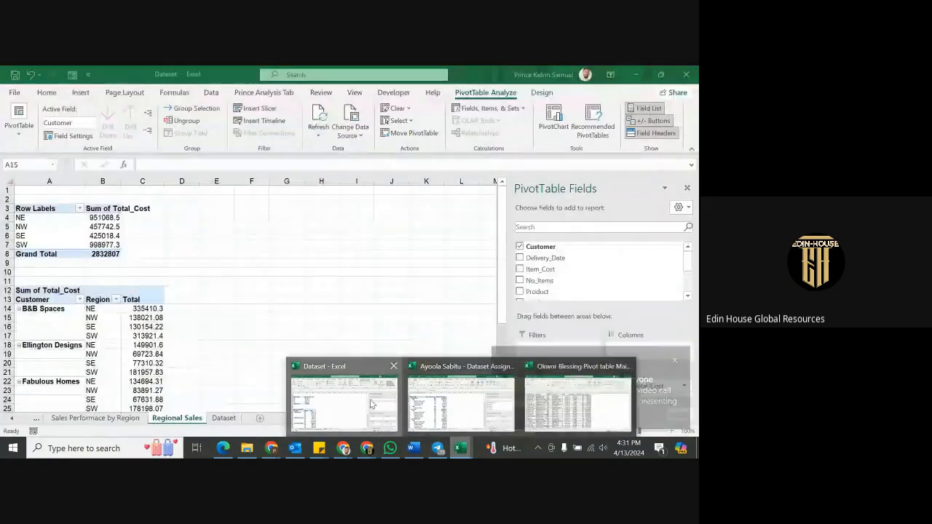
pyautogui.click(36, 419)
# Show the Summary sheet, then switch to the other Dataset Assignment workbook.
pyautogui.click(36, 420)
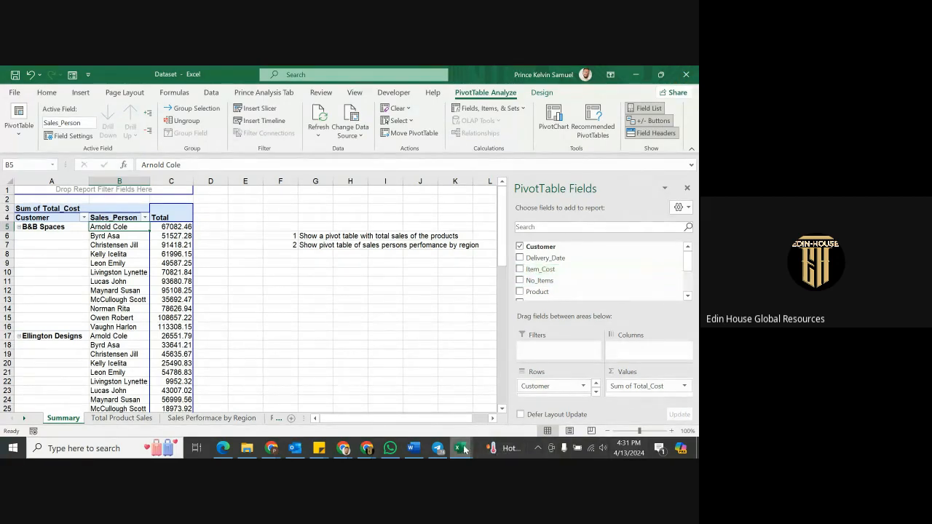
pyautogui.moveTo(462, 450)
pyautogui.click(443, 404)
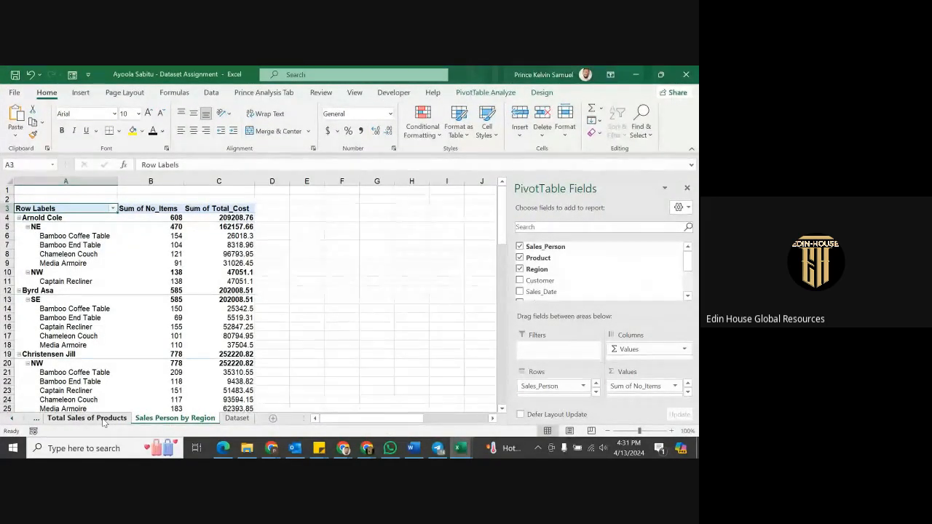
# Look over the product totals on the Total Sales of Products sheet.
pyautogui.click(87, 418)
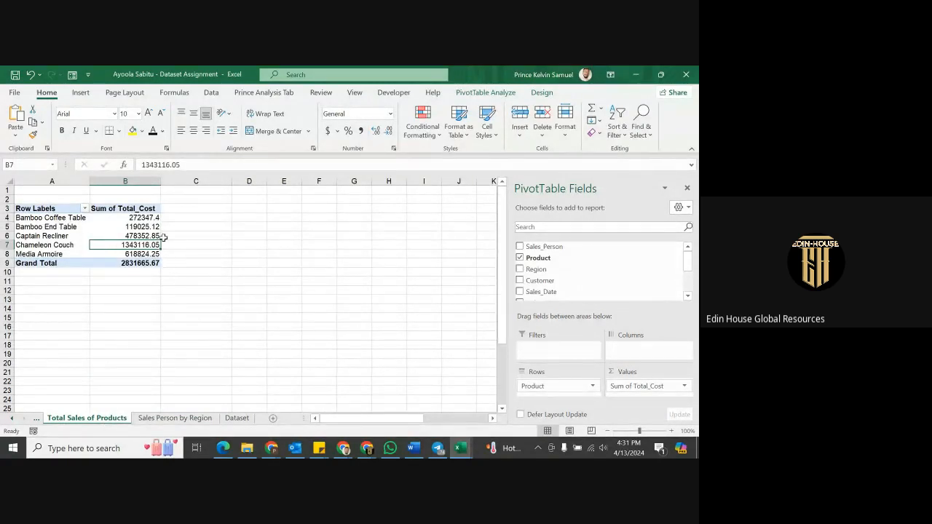
pyautogui.click(71, 226)
pyautogui.click(103, 238)
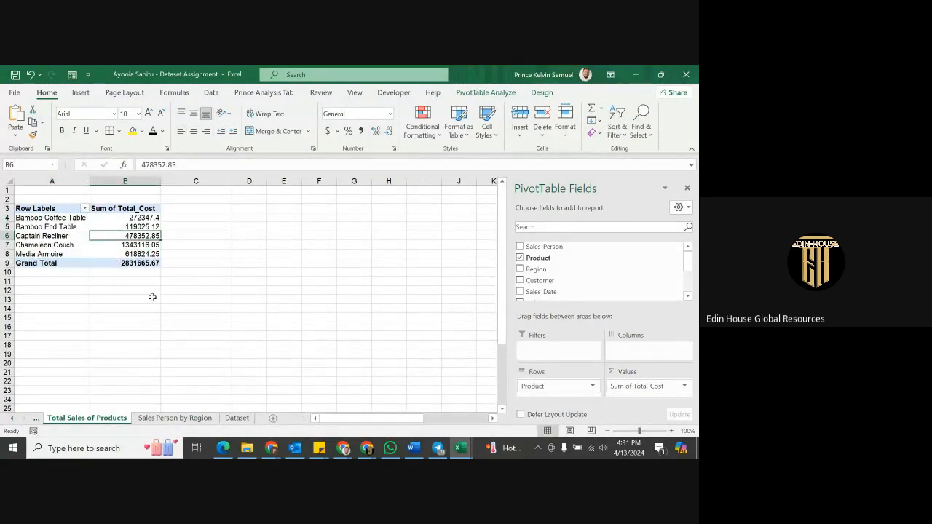
# Select the whole Dataset table from the Sales_Person header and start a PivotTable from it.
pyautogui.click(237, 418)
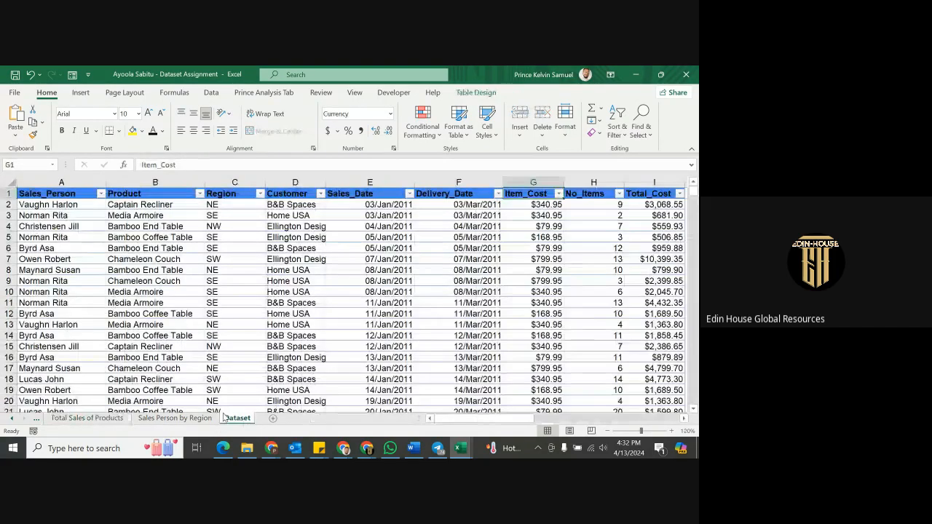
pyautogui.click(50, 196)
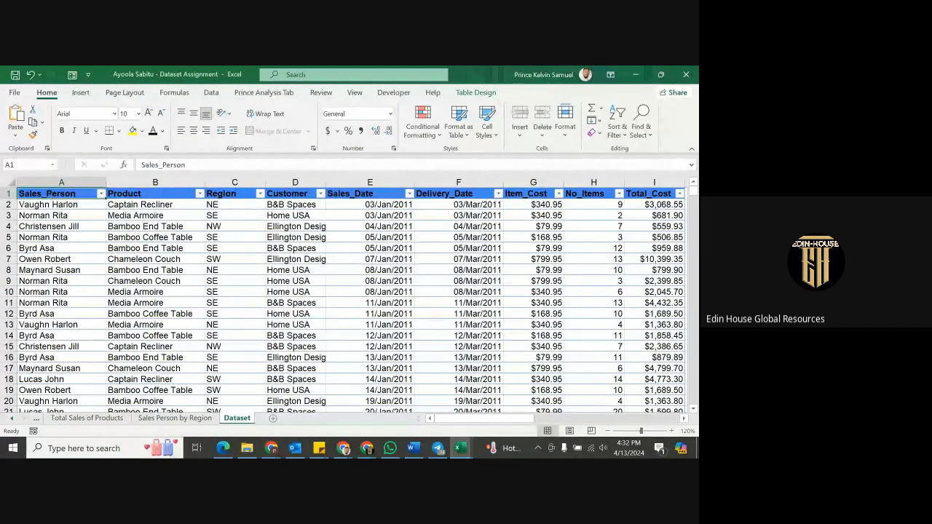
pyautogui.click(607, 432)
pyautogui.click(607, 431)
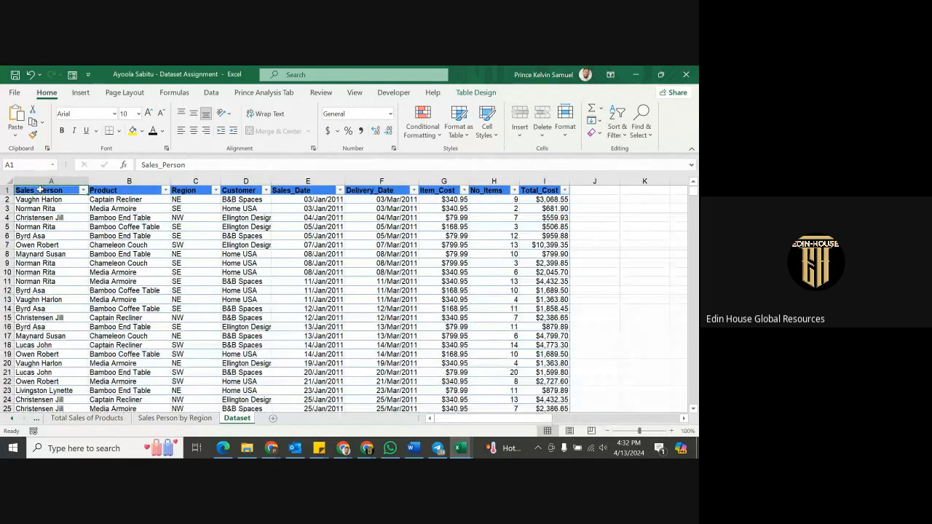
pyautogui.hotkey('ctrl', 'shift', 'Right')
pyautogui.hotkey('ctrl', 'shift', 'Down')
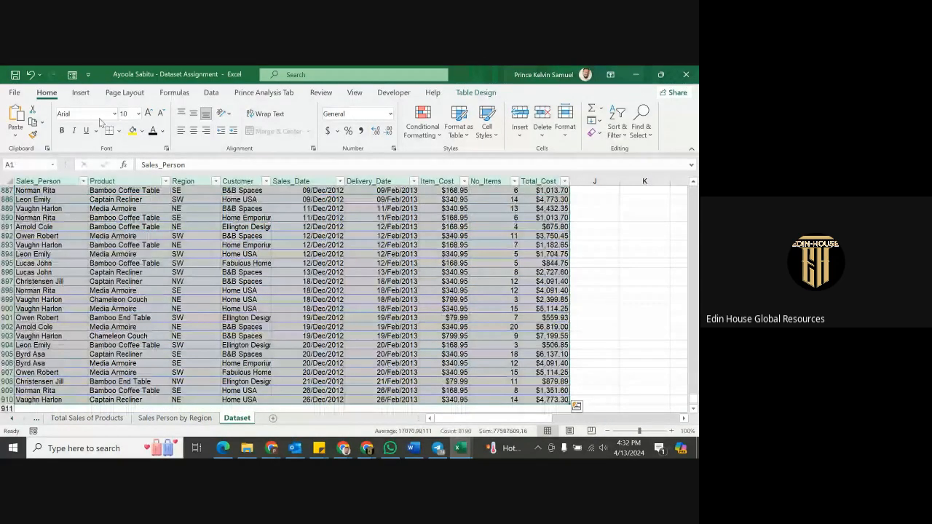
pyautogui.click(81, 92)
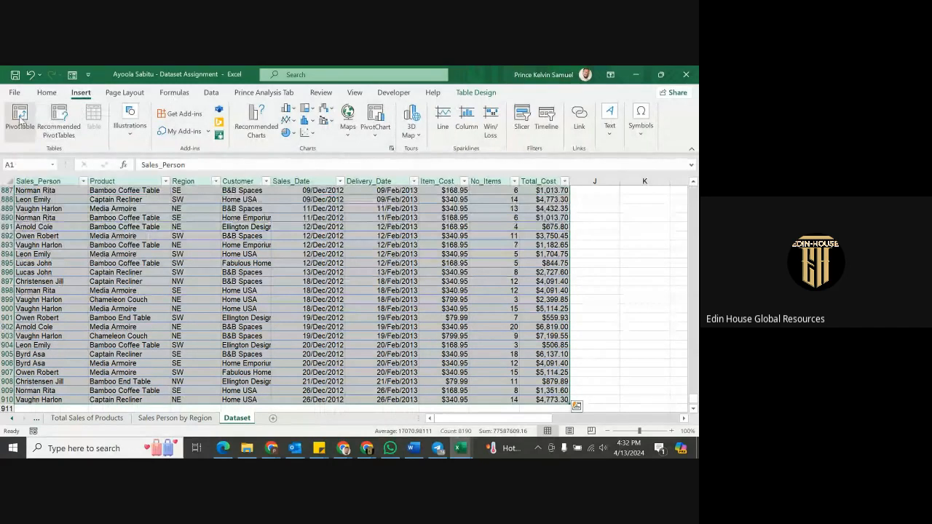
pyautogui.click(20, 117)
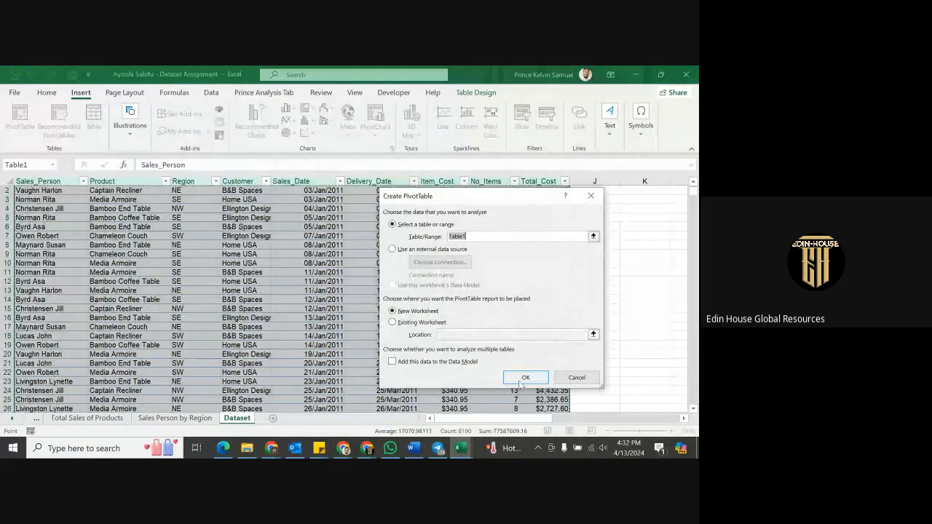
# Place the pivot on a new sheet with Product in Rows and Total_Cost summed, totalling 2831665.67.
pyautogui.click(521, 381)
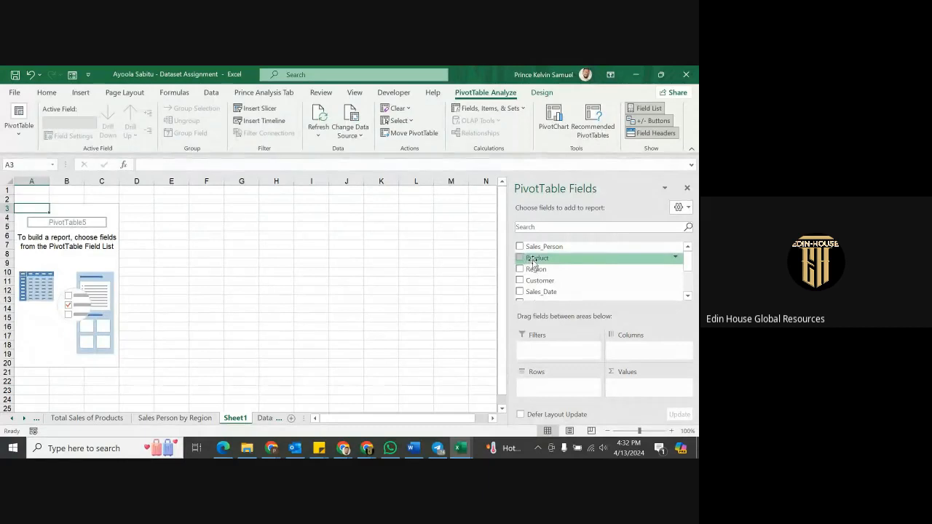
pyautogui.moveTo(527, 261); pyautogui.dragTo(561, 382)
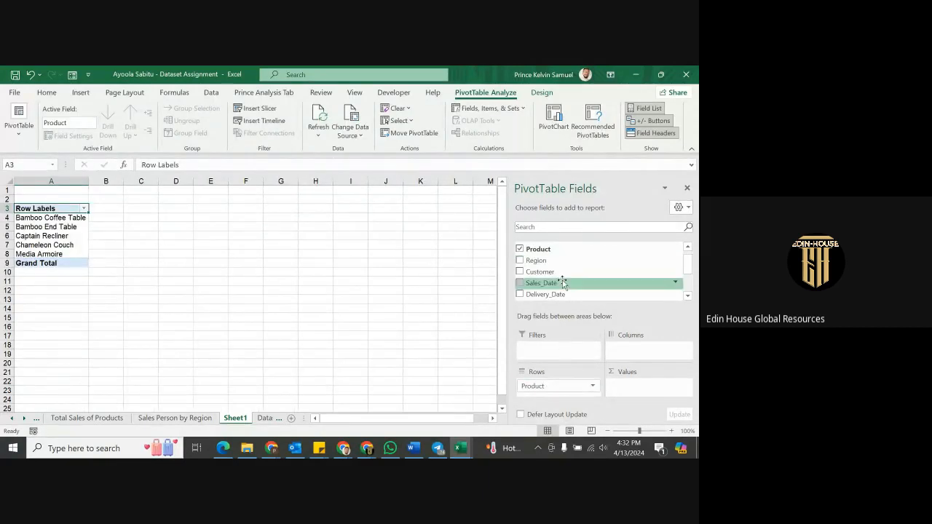
pyautogui.scroll(-2, 563, 282)
pyautogui.moveTo(548, 284); pyautogui.dragTo(644, 392)
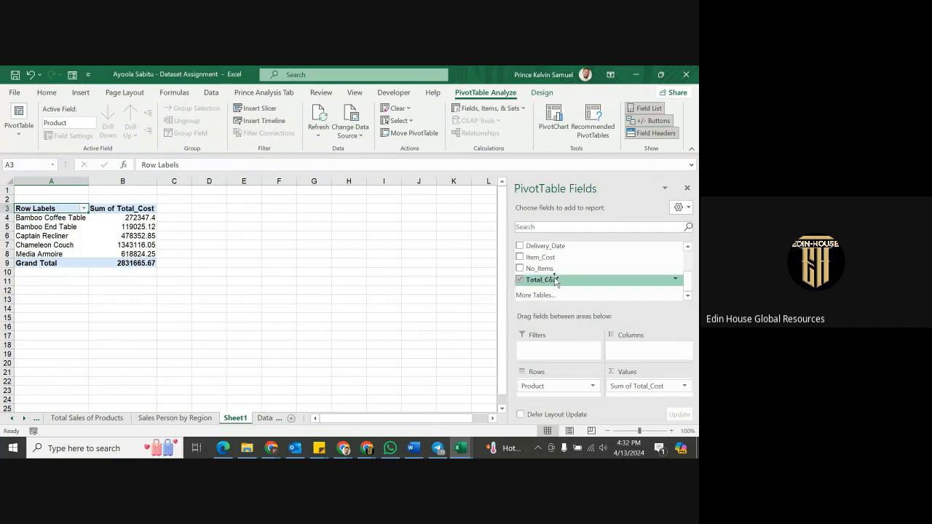
pyautogui.scroll(2, 552, 277)
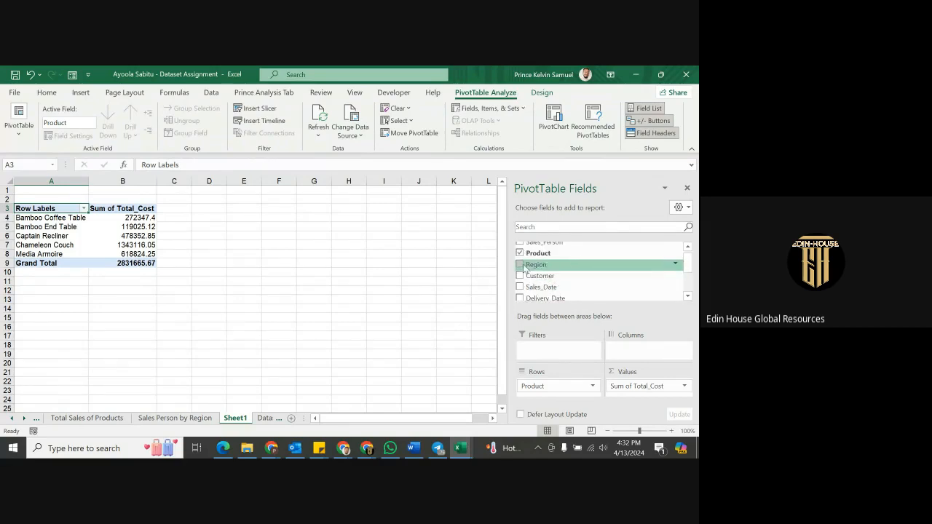
pyautogui.scroll(1, 539, 262)
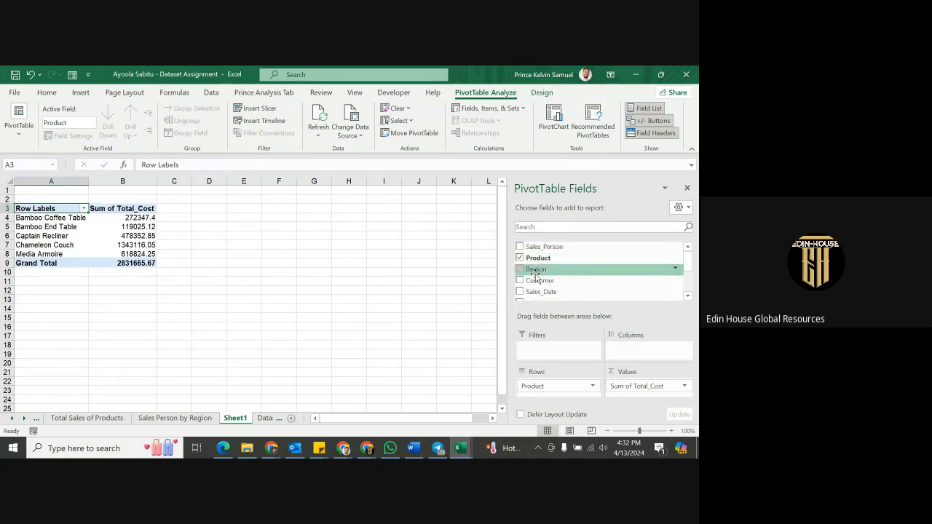
pyautogui.scroll(-1, 538, 287)
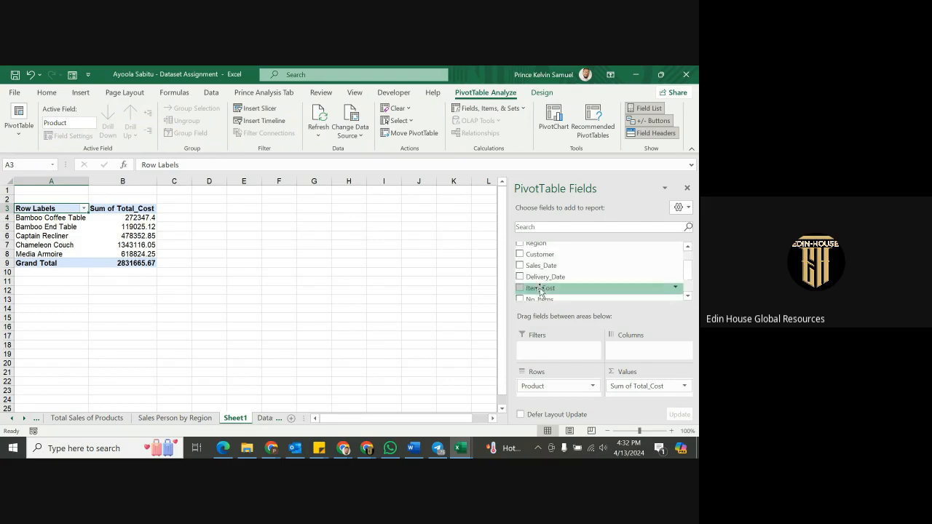
pyautogui.scroll(1, 539, 286)
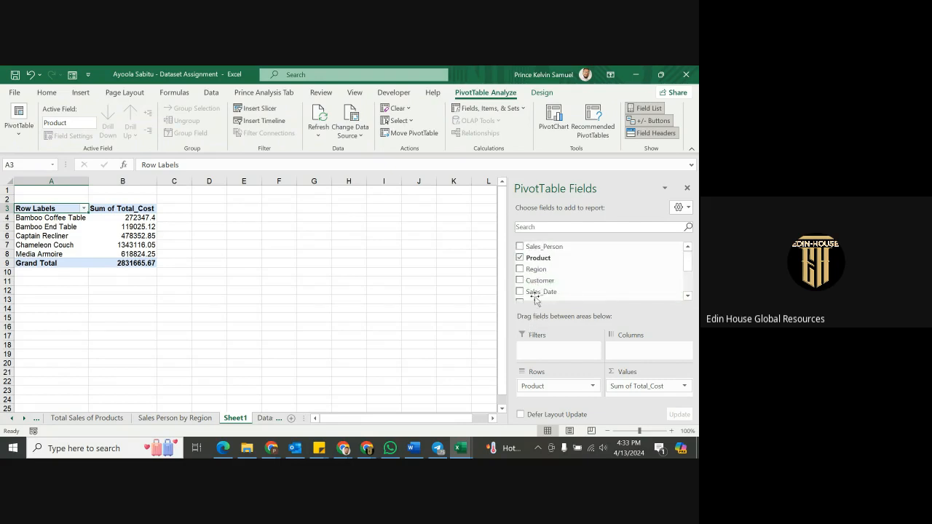
# Select the Dataset table and create an empty pivot at Sheet1!$A$12.
pyautogui.click(265, 418)
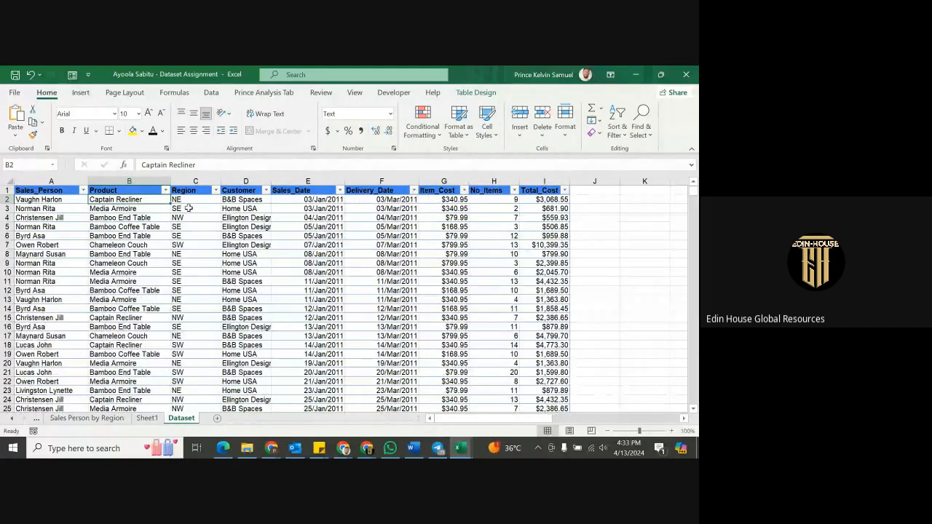
pyautogui.click(32, 191)
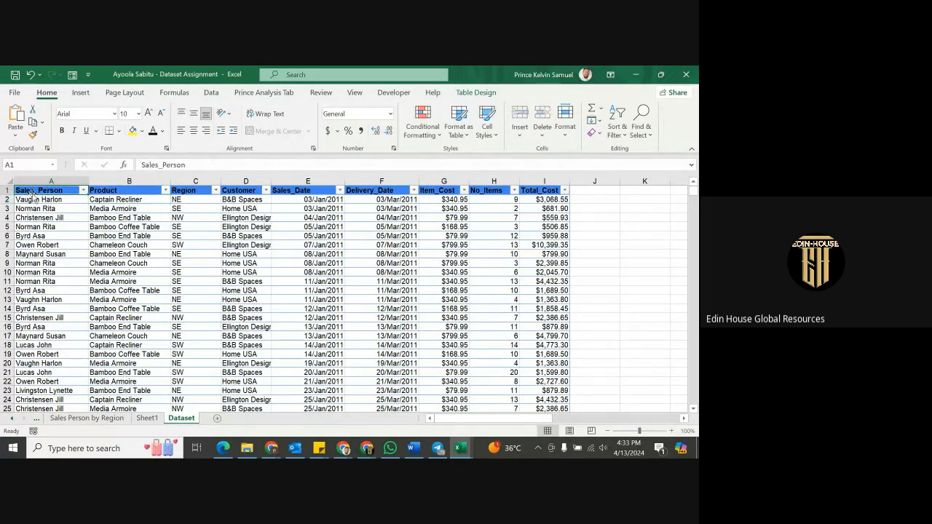
pyautogui.click(110, 191)
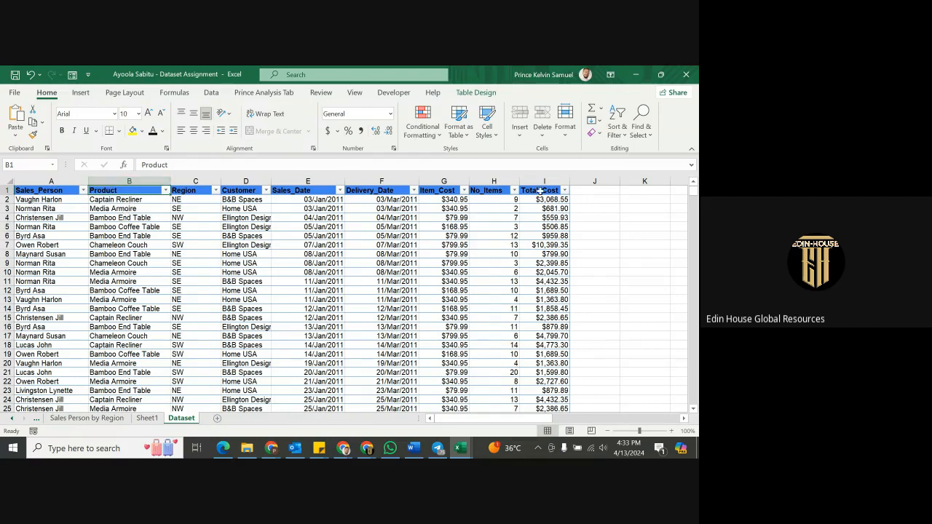
pyautogui.click(38, 190)
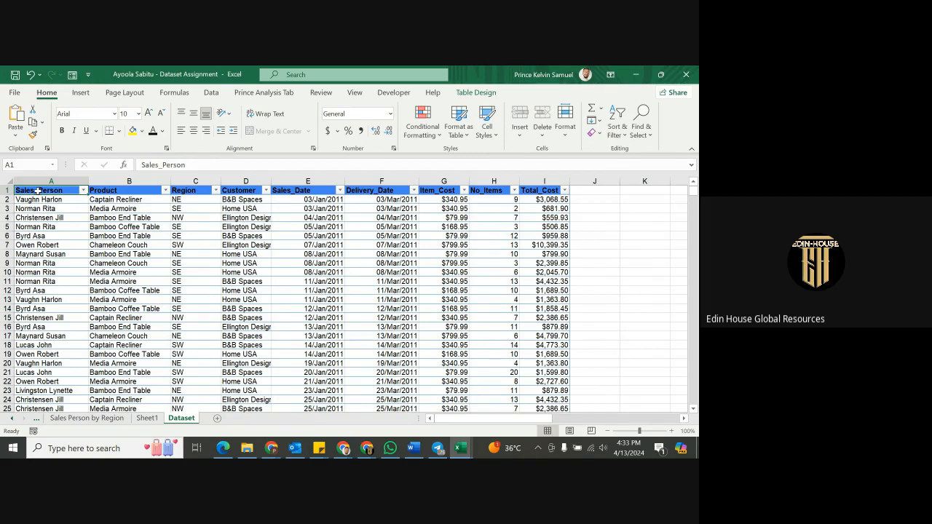
pyautogui.hotkey('ctrl', 'shift', 'Right')
pyautogui.hotkey('ctrl', 'shift', 'Down')
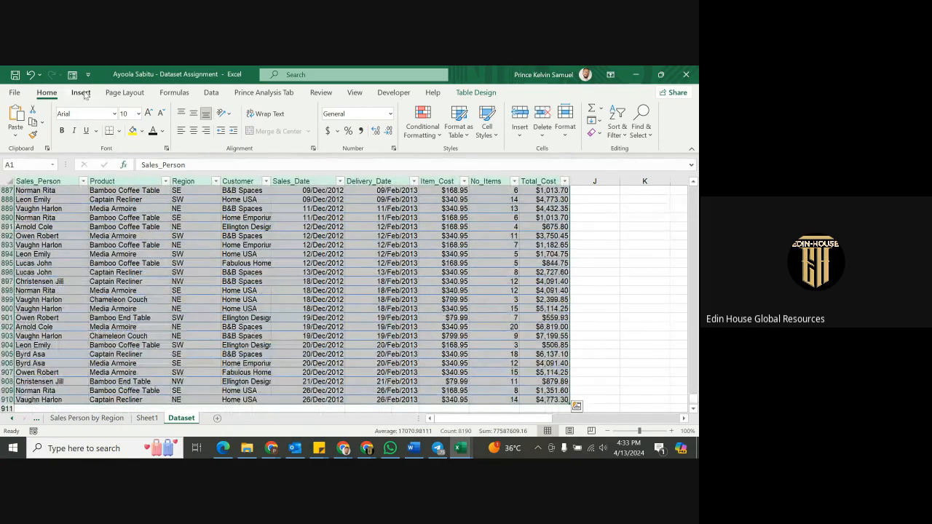
pyautogui.click(81, 92)
pyautogui.click(22, 118)
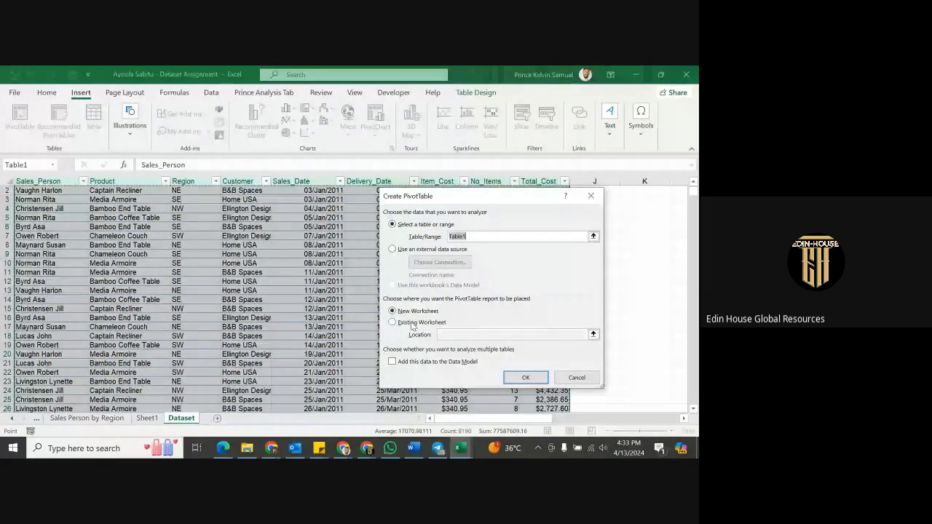
pyautogui.click(412, 325)
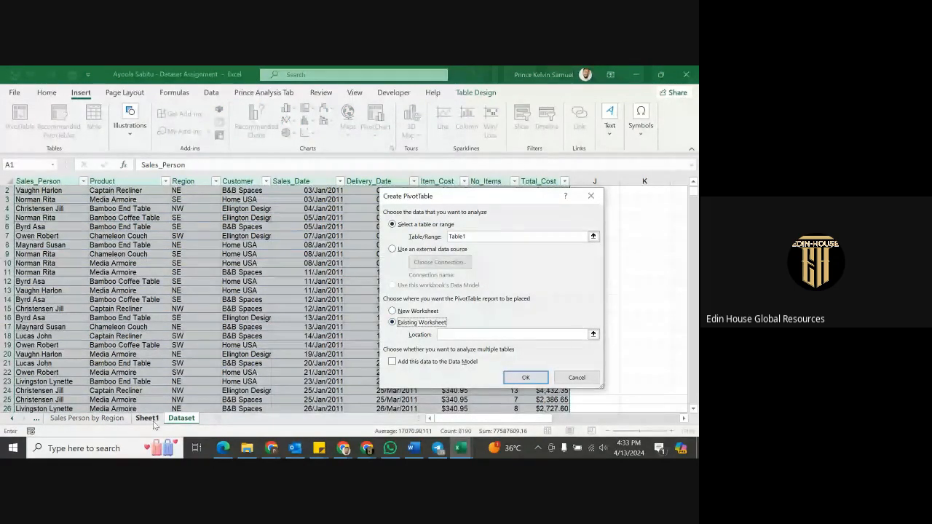
pyautogui.click(147, 418)
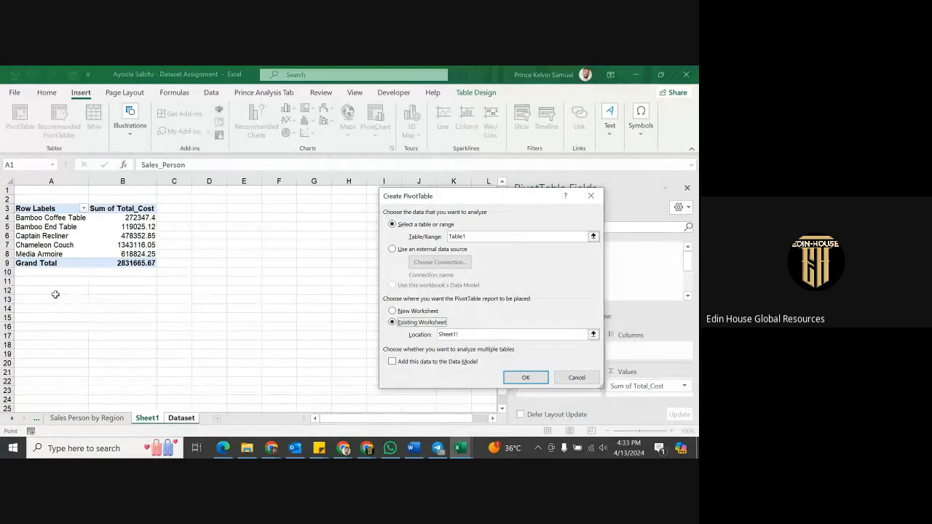
pyautogui.click(54, 290)
pyautogui.click(527, 377)
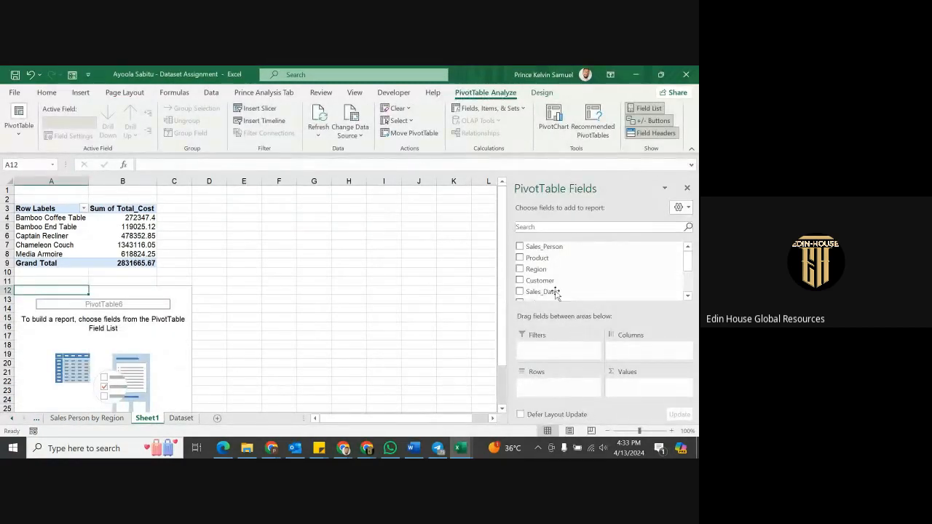
# Put Sales_Person and Product in Rows and sum No_Items instead of Total_Cost.
pyautogui.moveTo(530, 251); pyautogui.dragTo(543, 383)
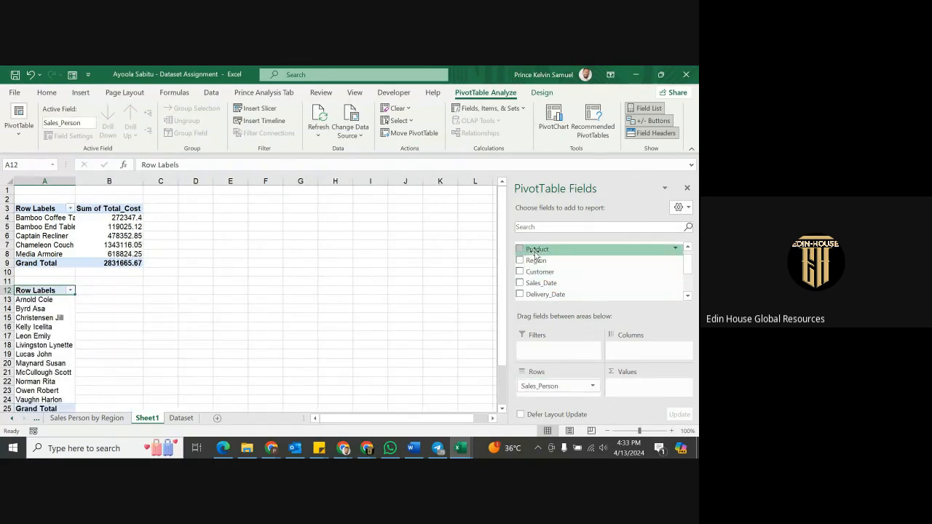
pyautogui.moveTo(536, 253); pyautogui.dragTo(536, 392)
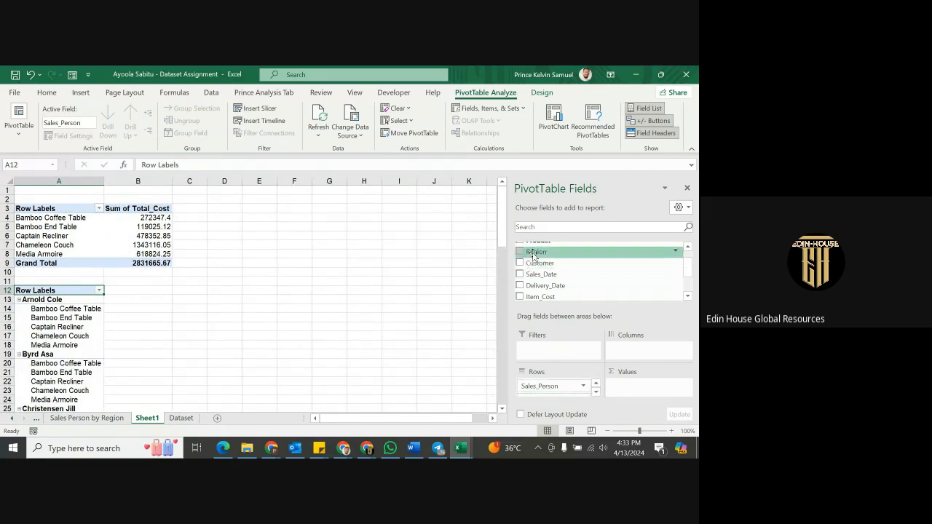
pyautogui.scroll(-2, 546, 266)
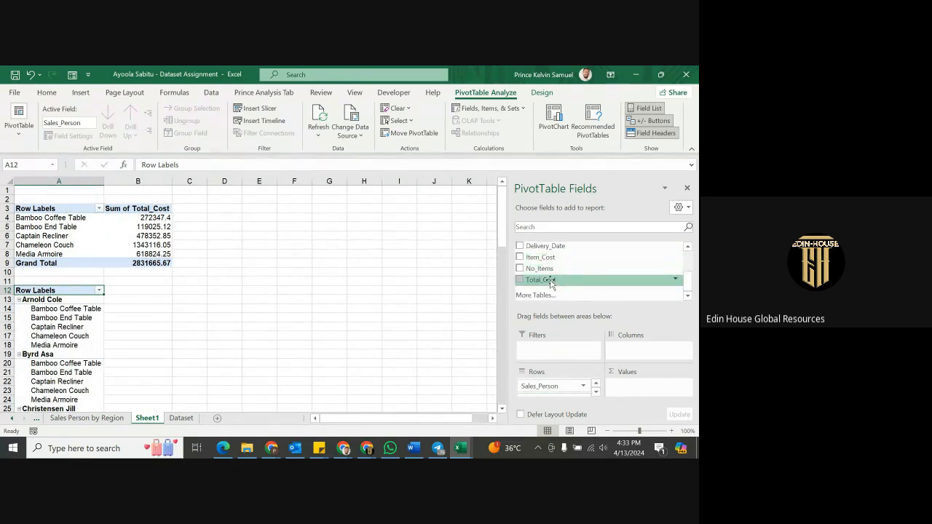
pyautogui.moveTo(551, 283); pyautogui.dragTo(632, 393)
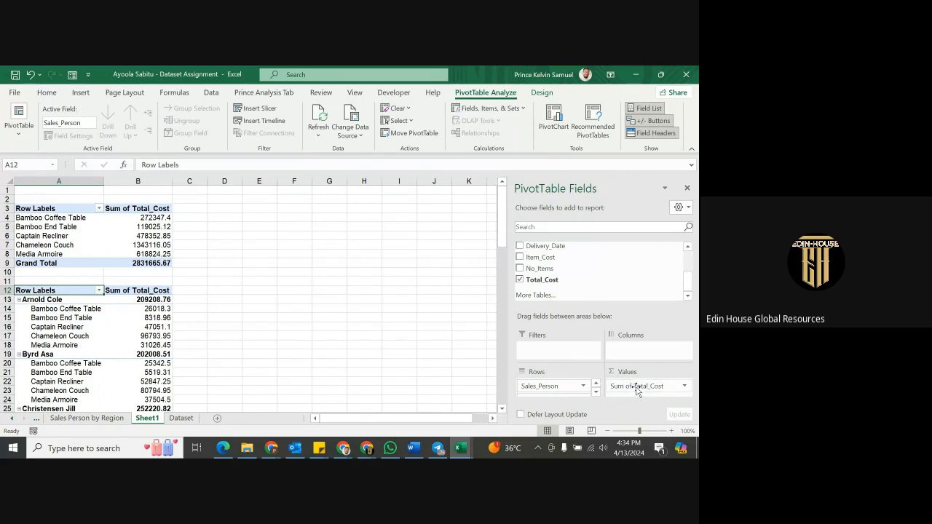
pyautogui.moveTo(636, 389); pyautogui.dragTo(608, 274)
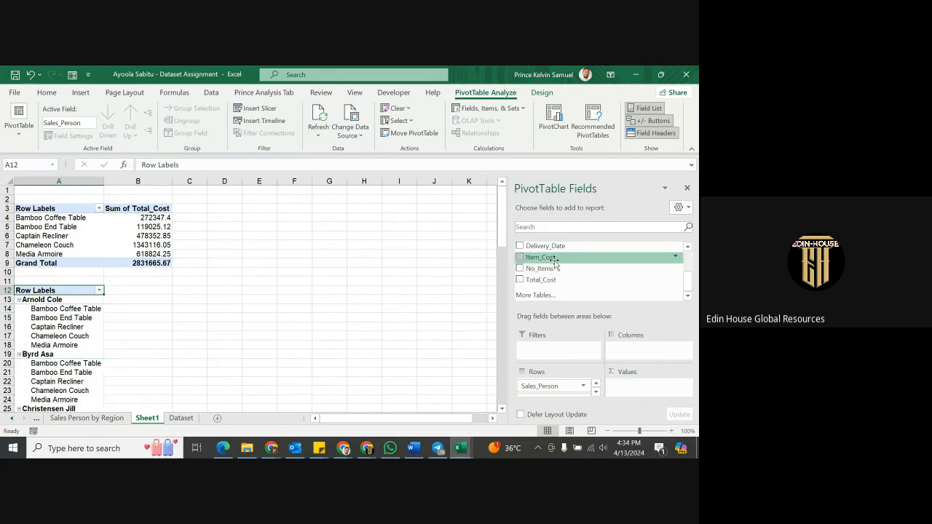
pyautogui.moveTo(551, 269); pyautogui.dragTo(639, 384)
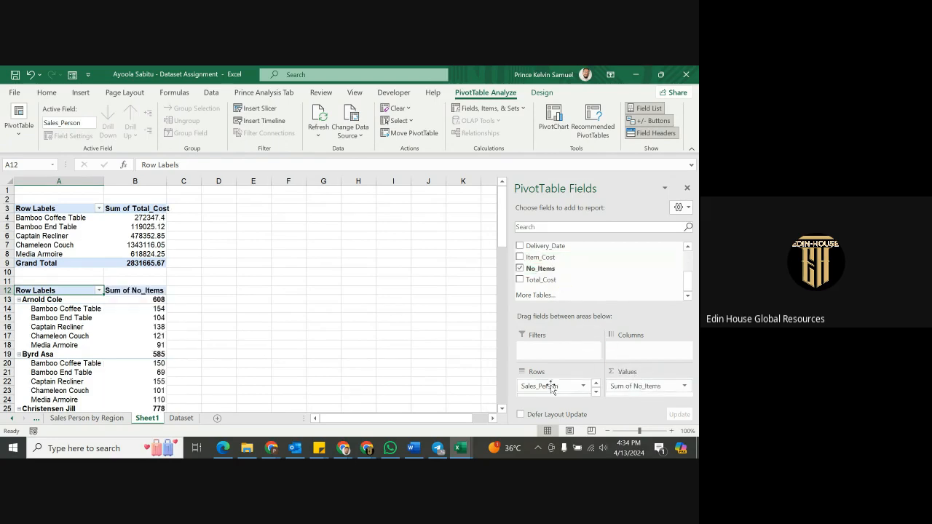
pyautogui.scroll(-2, 165, 327)
# Tick Classic PivotTable layout and A to Z field sorting in the No_Items pivot's PivotTable Options.
pyautogui.click(94, 282)
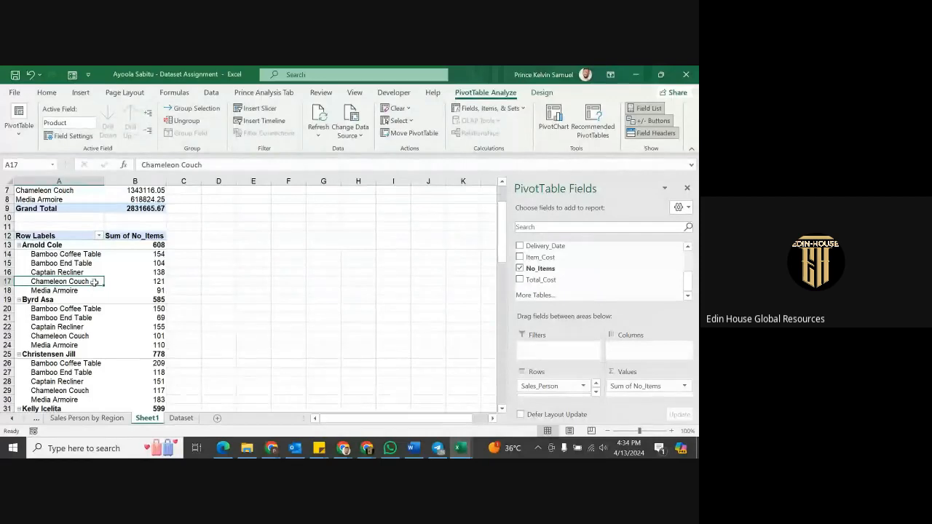
pyautogui.rightClick(94, 281)
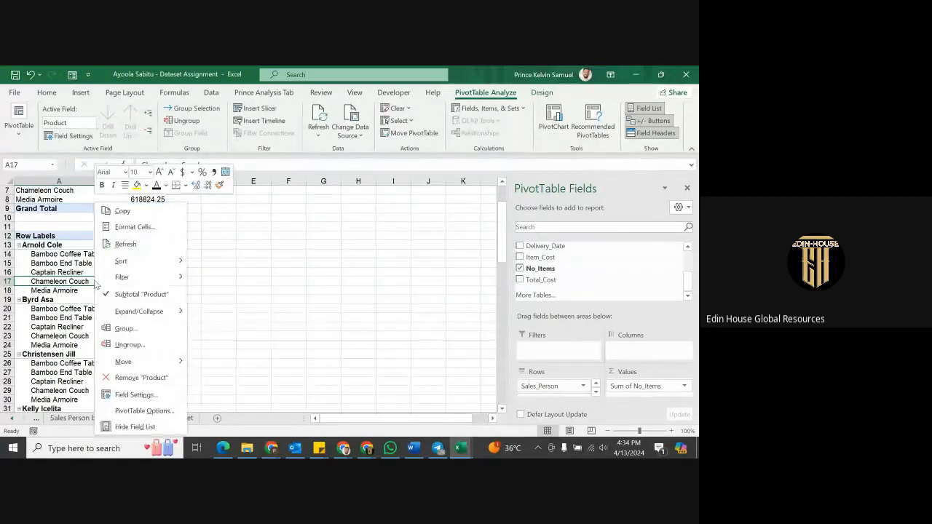
pyautogui.click(143, 410)
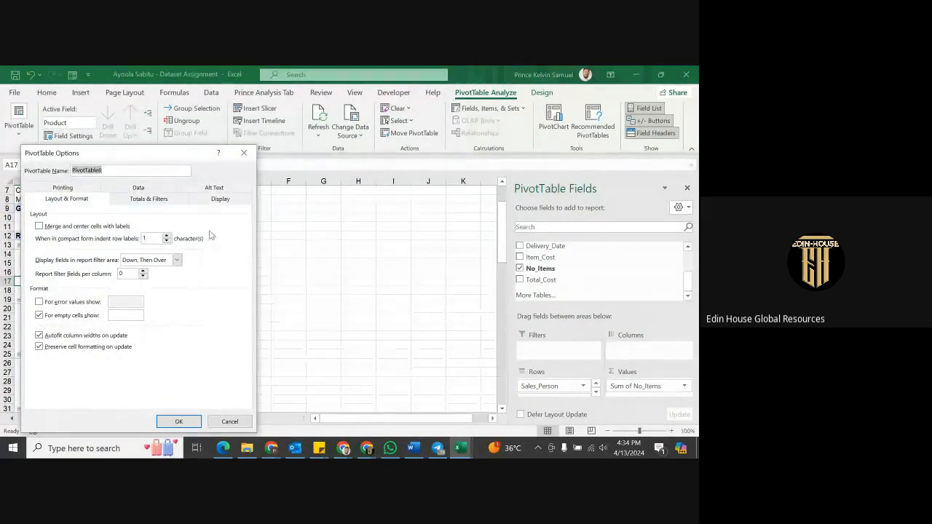
pyautogui.click(214, 199)
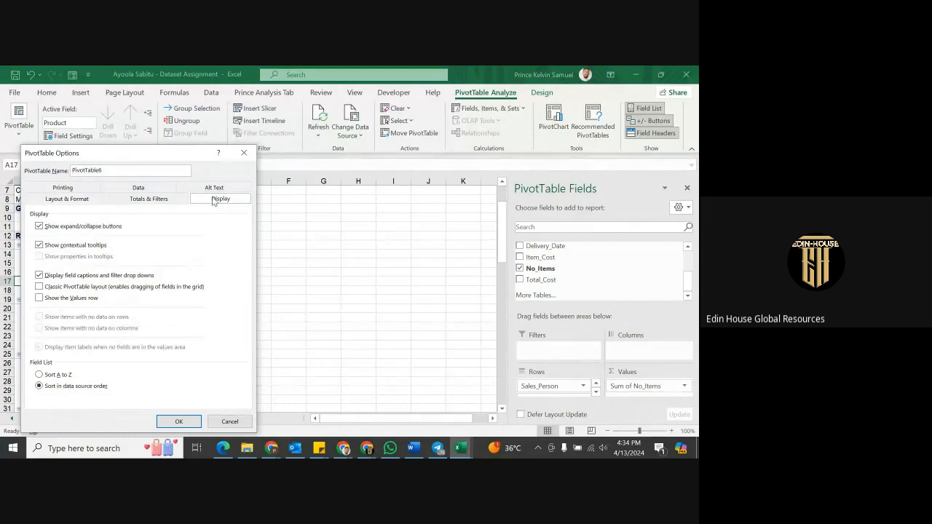
pyautogui.click(64, 287)
pyautogui.click(57, 376)
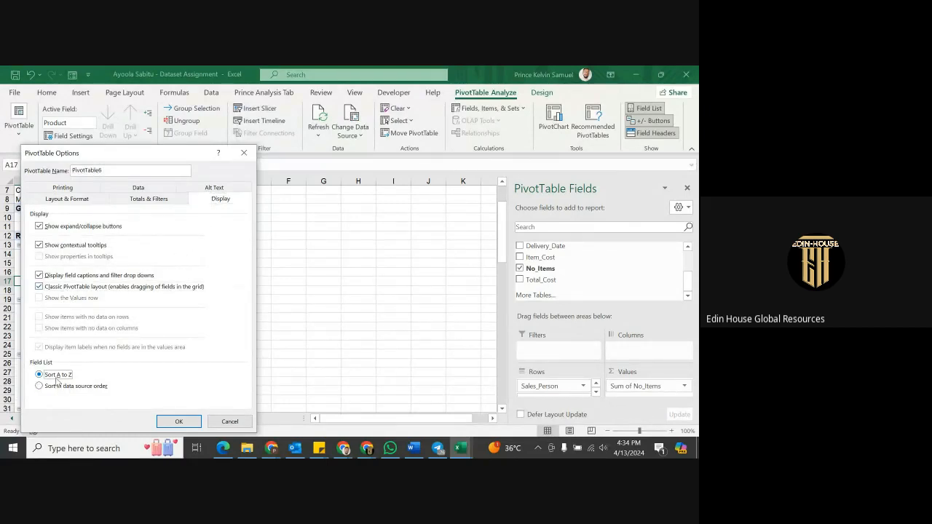
pyautogui.click(177, 422)
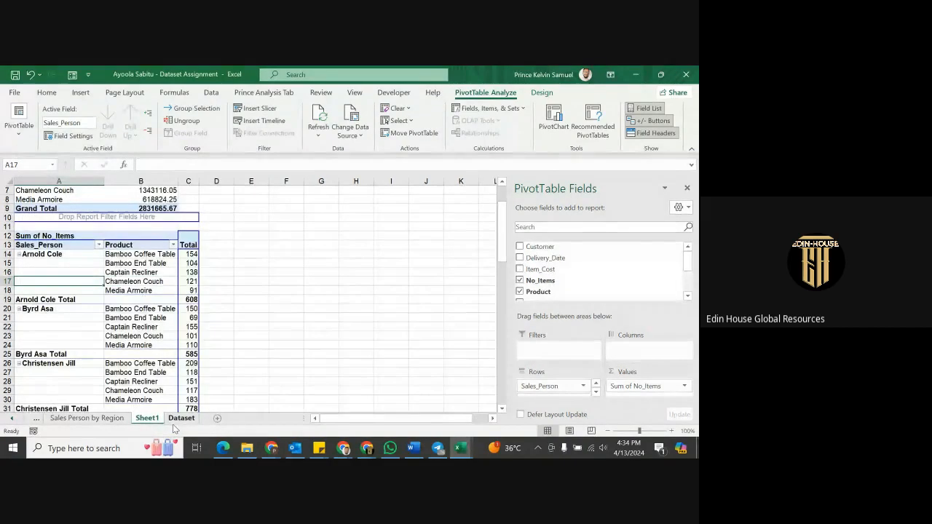
pyautogui.click(134, 269)
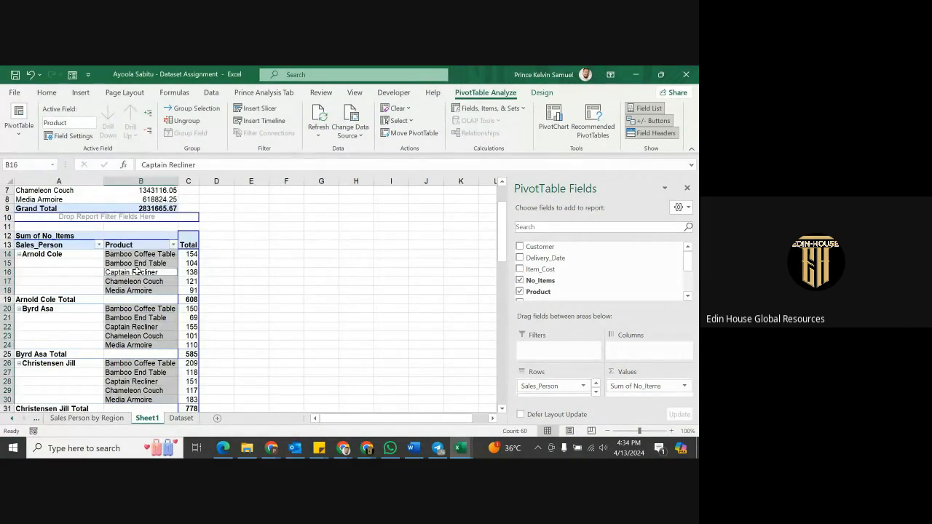
pyautogui.click(144, 310)
pyautogui.click(139, 354)
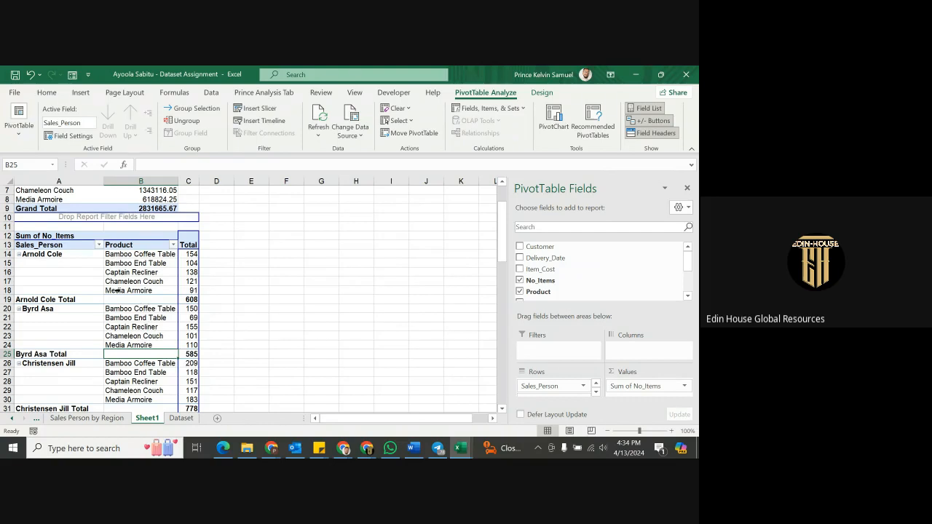
pyautogui.click(136, 259)
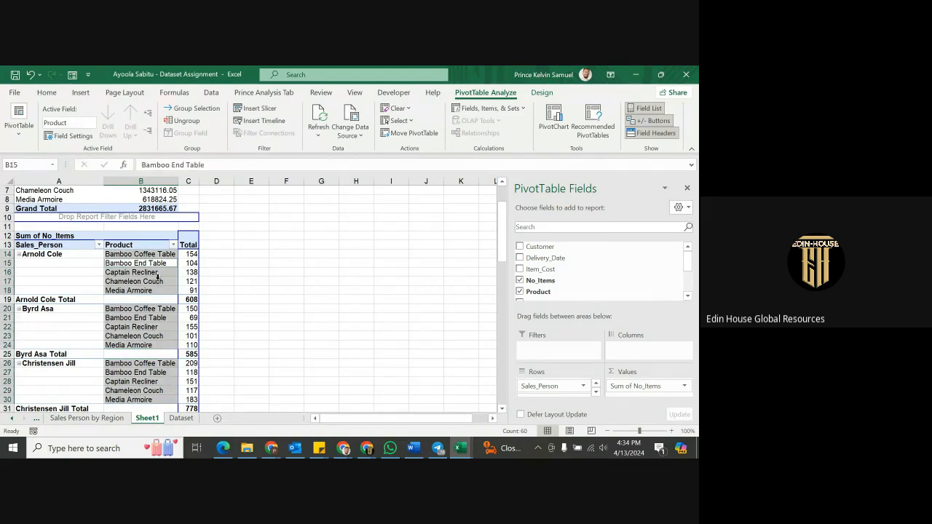
pyautogui.click(150, 284)
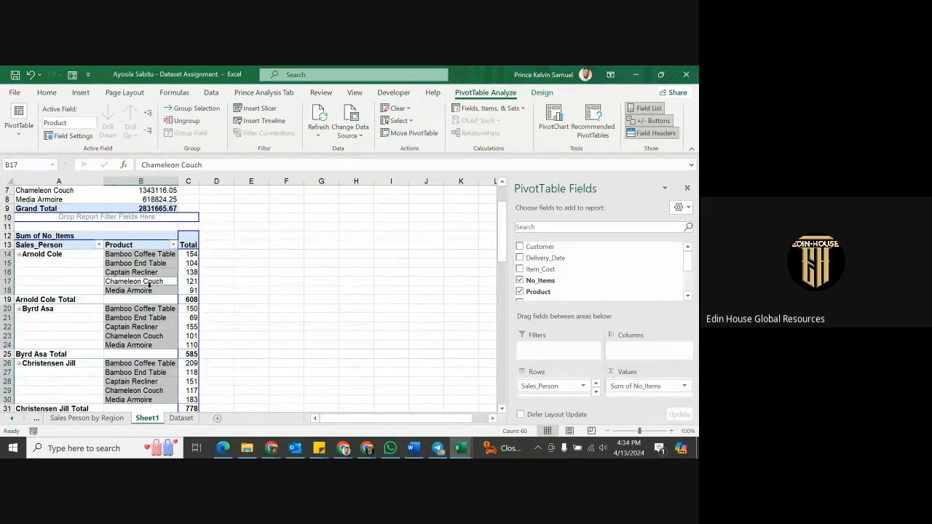
pyautogui.click(75, 300)
# Untick Subtotal "Sales_Person", then select the blank salesperson label cells under the first name.
pyautogui.rightClick(75, 300)
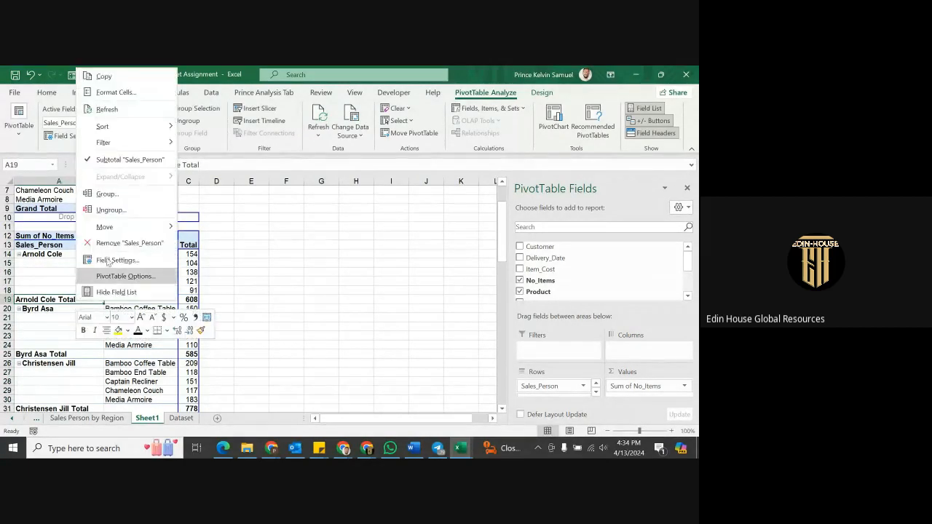
pyautogui.click(132, 167)
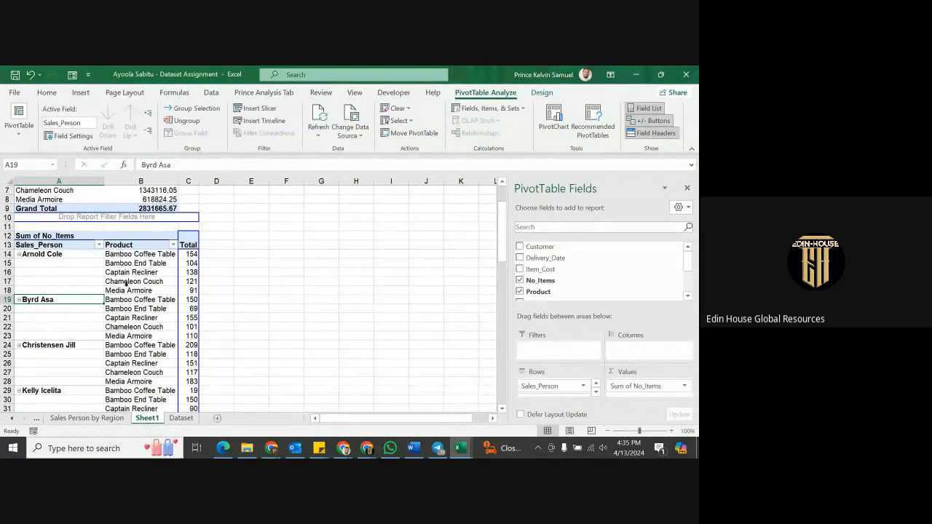
pyautogui.click(34, 265)
pyautogui.moveTo(35, 265); pyautogui.dragTo(35, 289)
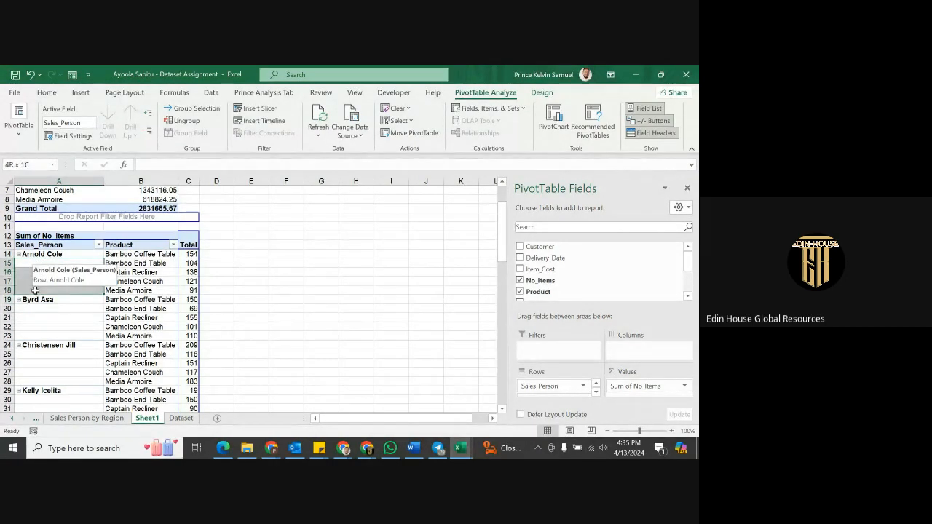
pyautogui.click(35, 289)
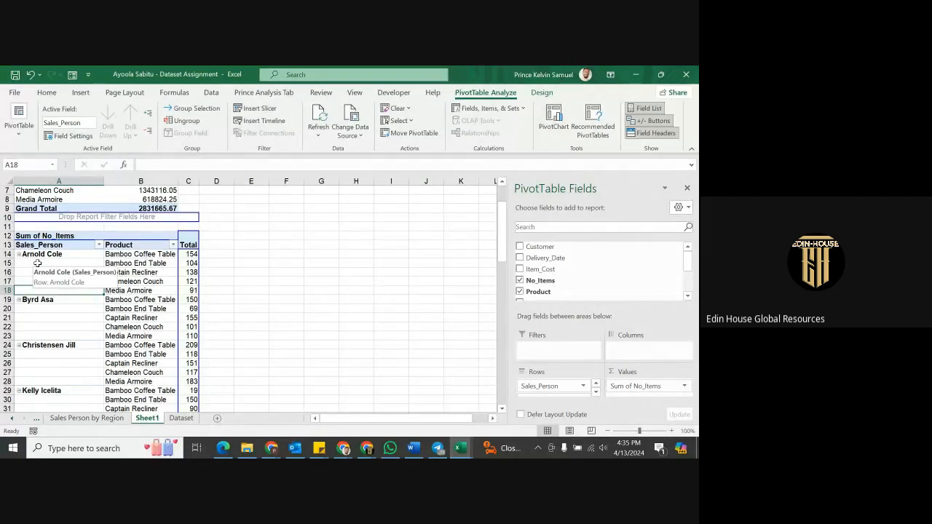
pyautogui.moveTo(36, 263); pyautogui.dragTo(50, 321)
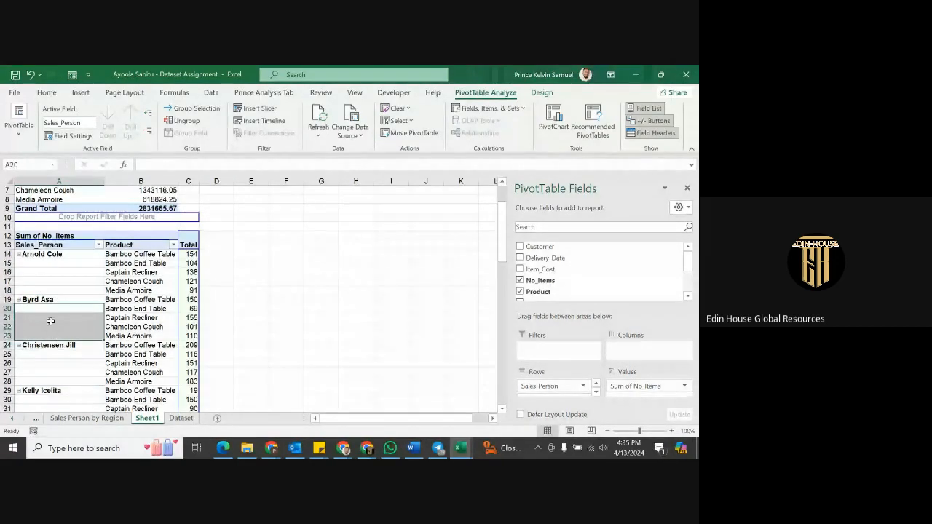
pyautogui.click(65, 284)
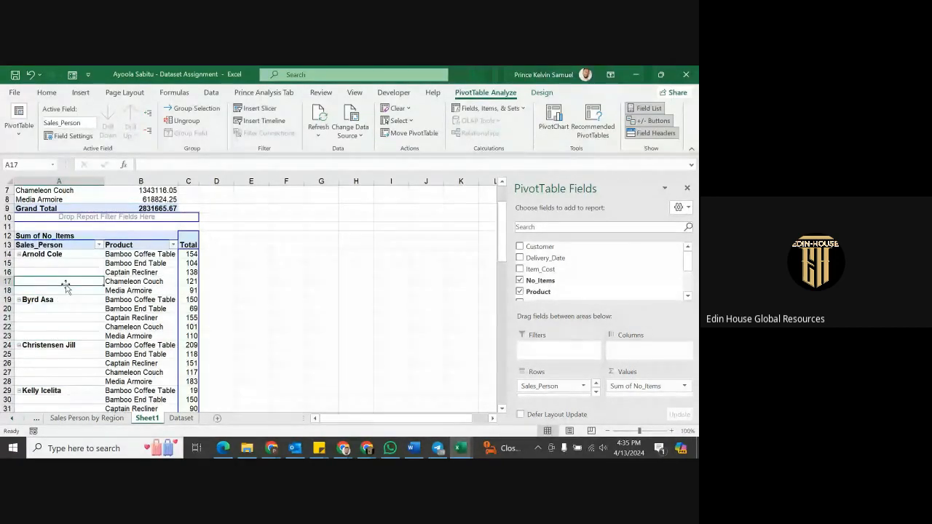
# Enable Repeat item labels in Sales_Person Field Settings, filling names down to the 7997 grand total.
pyautogui.rightClick(67, 285)
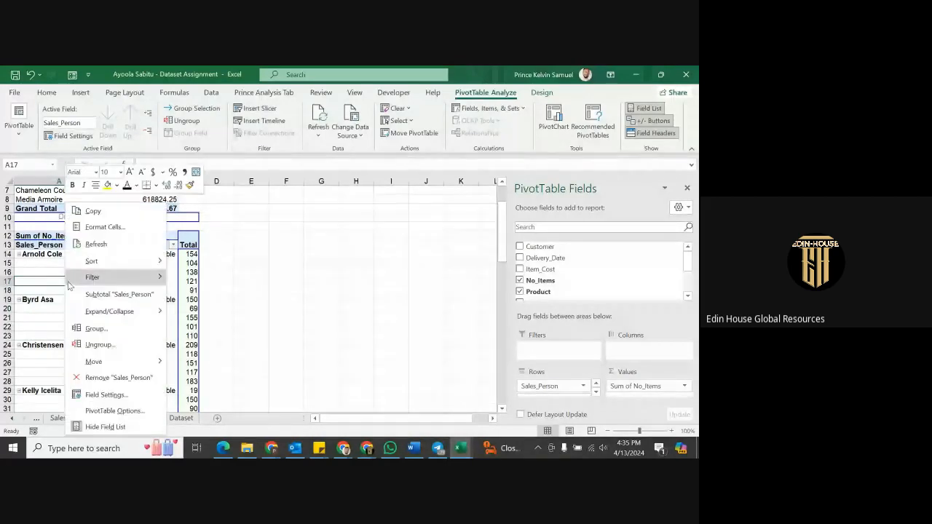
pyautogui.click(106, 396)
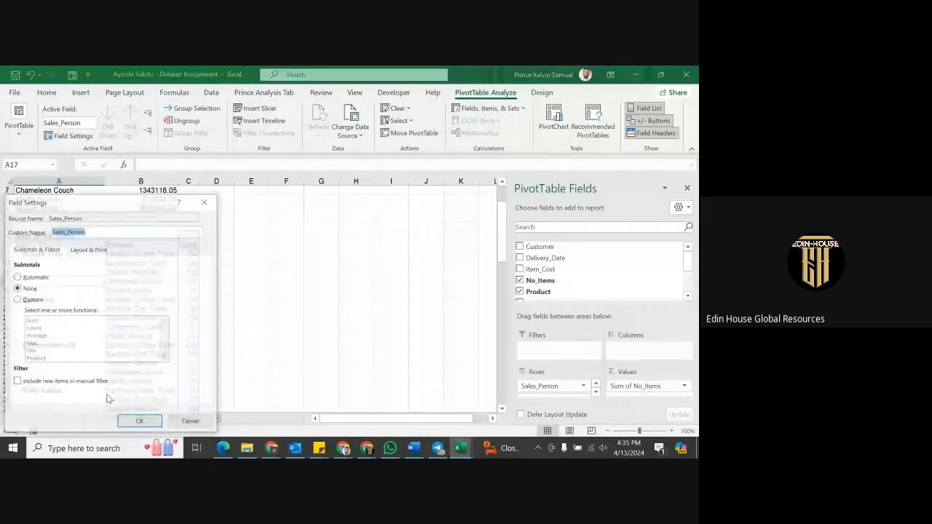
pyautogui.click(83, 251)
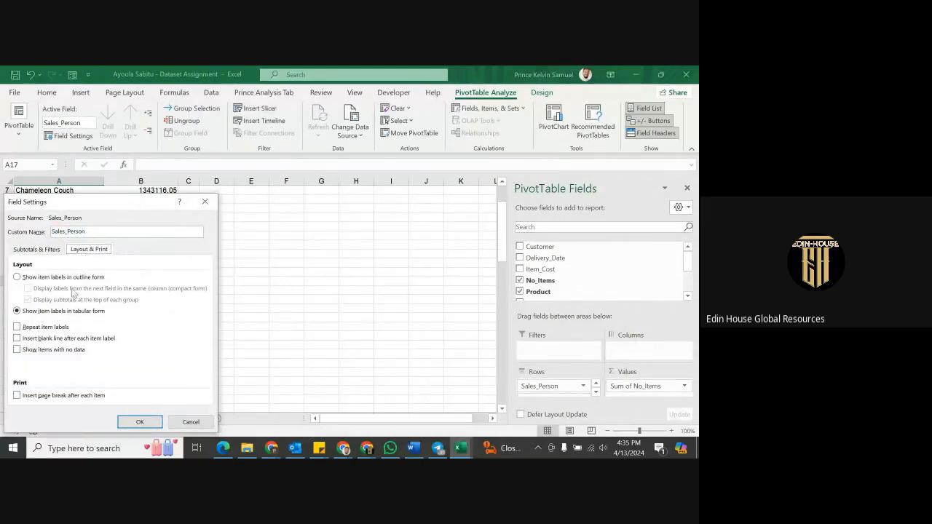
pyautogui.click(18, 328)
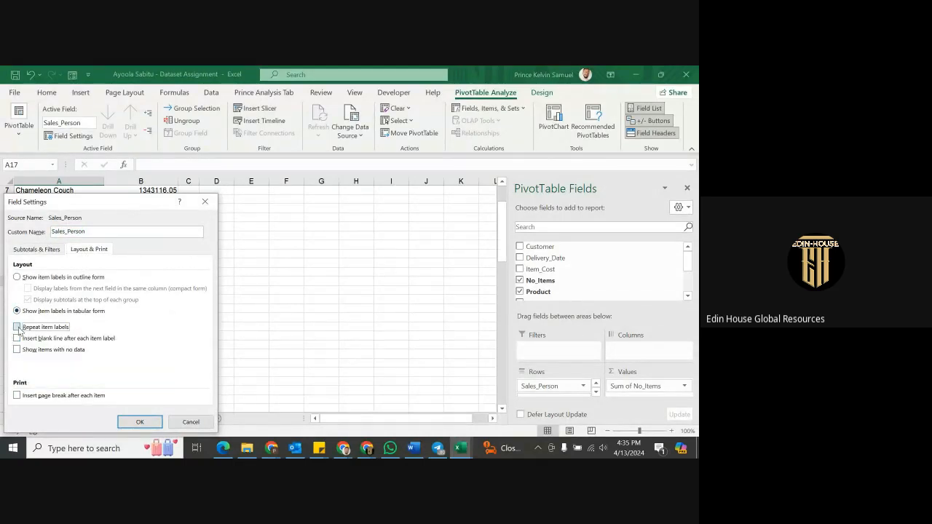
pyautogui.click(149, 424)
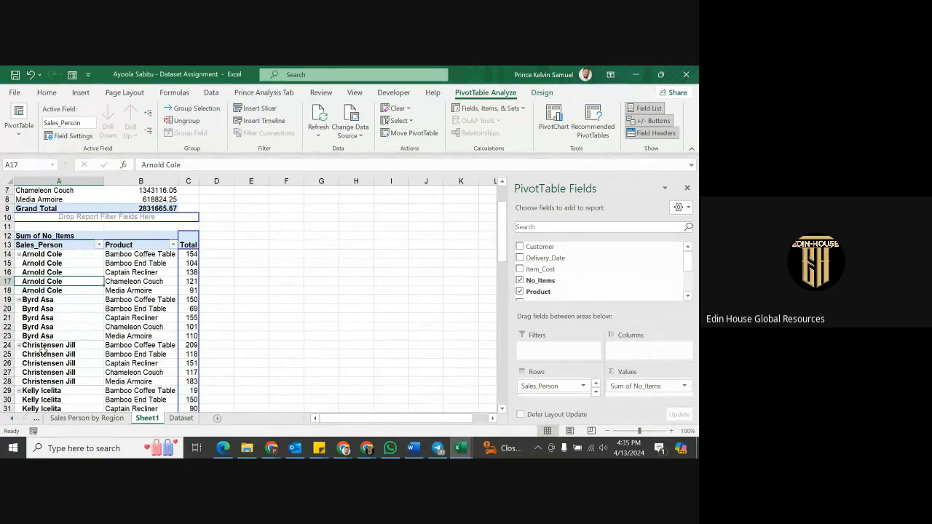
pyautogui.scroll(-7, 44, 348)
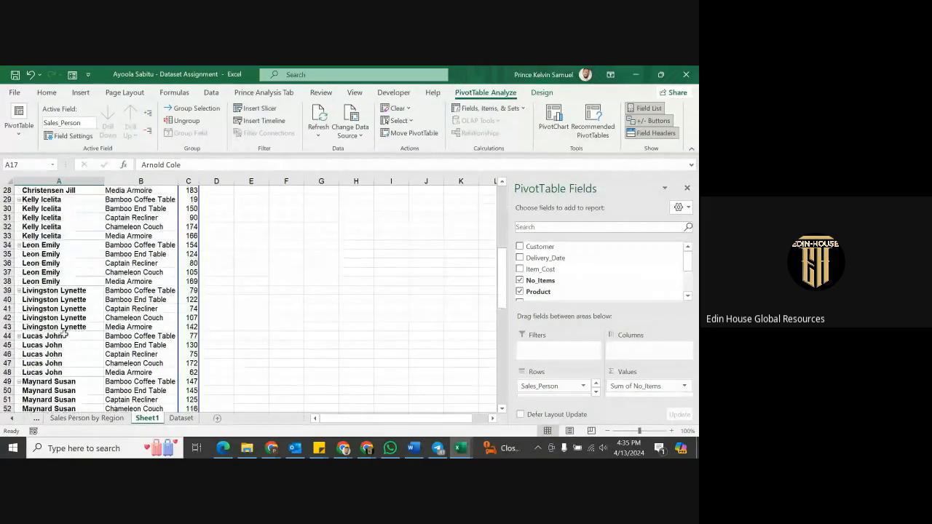
pyautogui.scroll(-7, 64, 334)
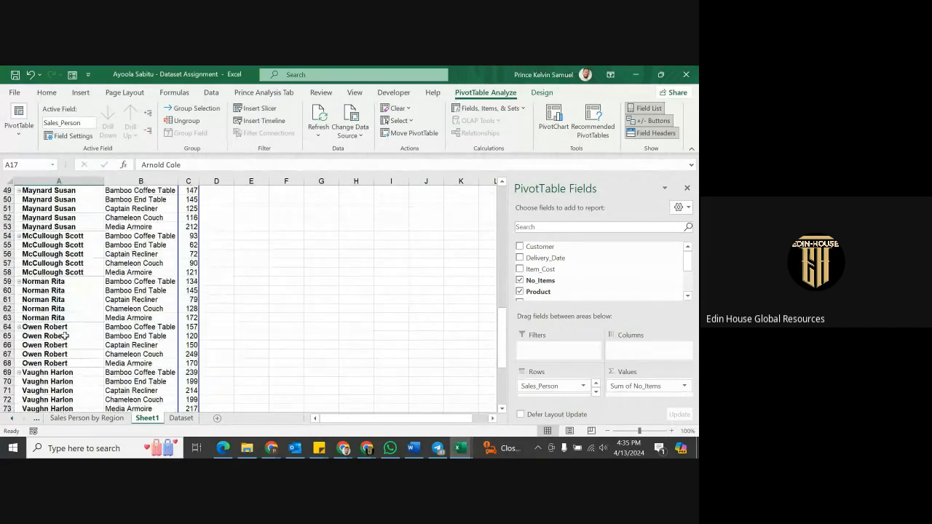
pyautogui.scroll(-3, 64, 336)
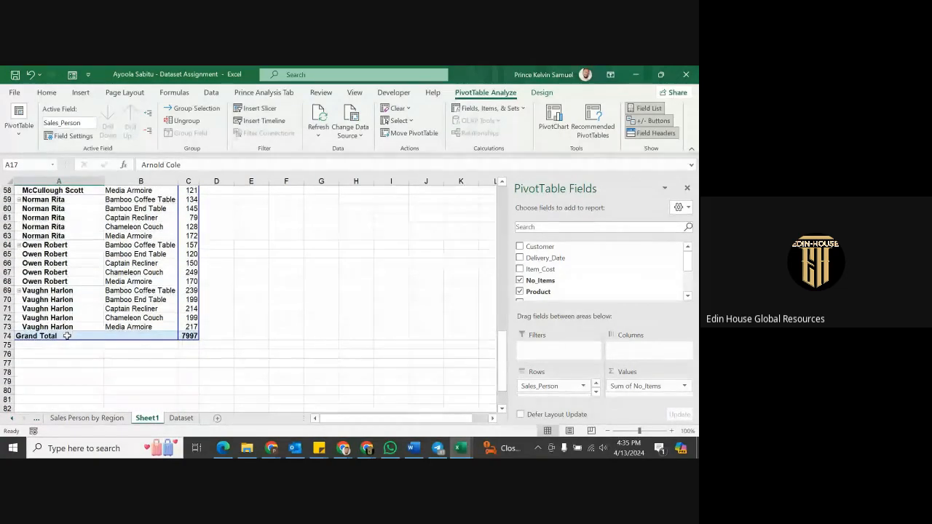
pyautogui.scroll(3, 66, 336)
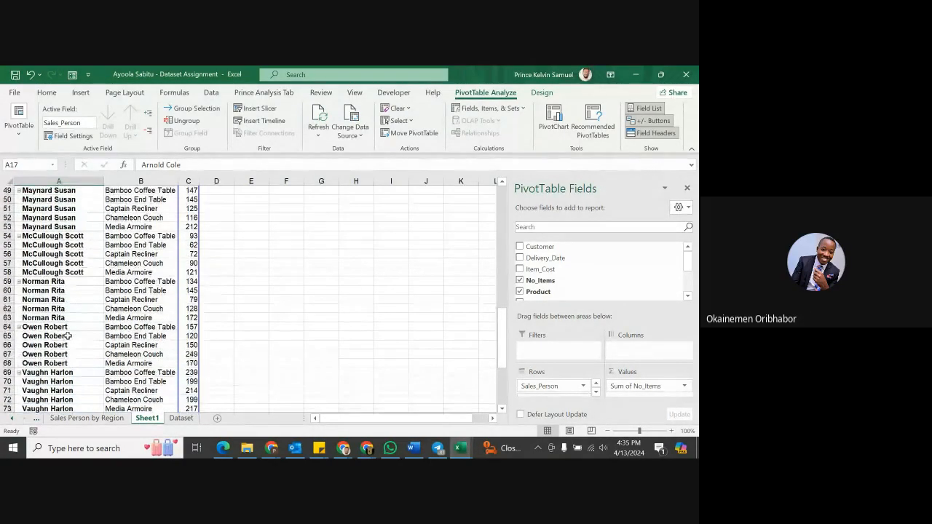
pyautogui.click(368, 450)
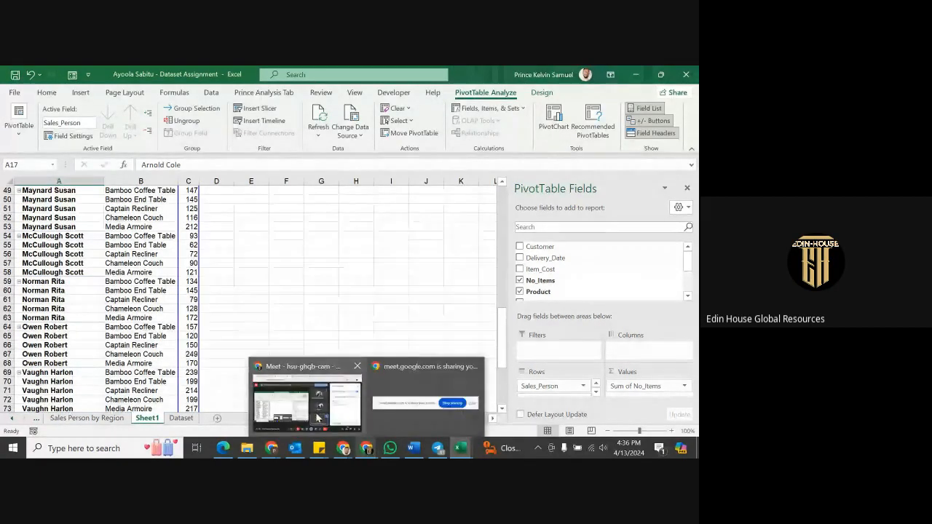
pyautogui.click(317, 416)
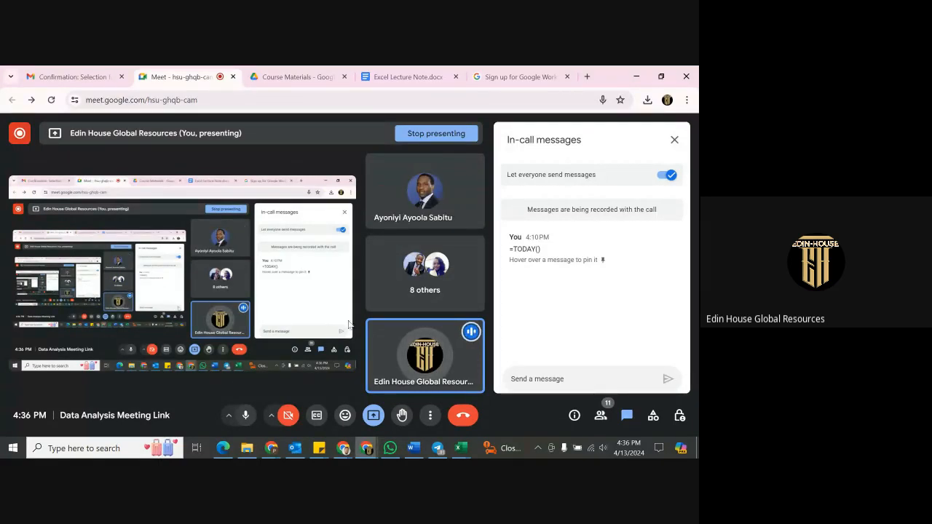
pyautogui.click(635, 77)
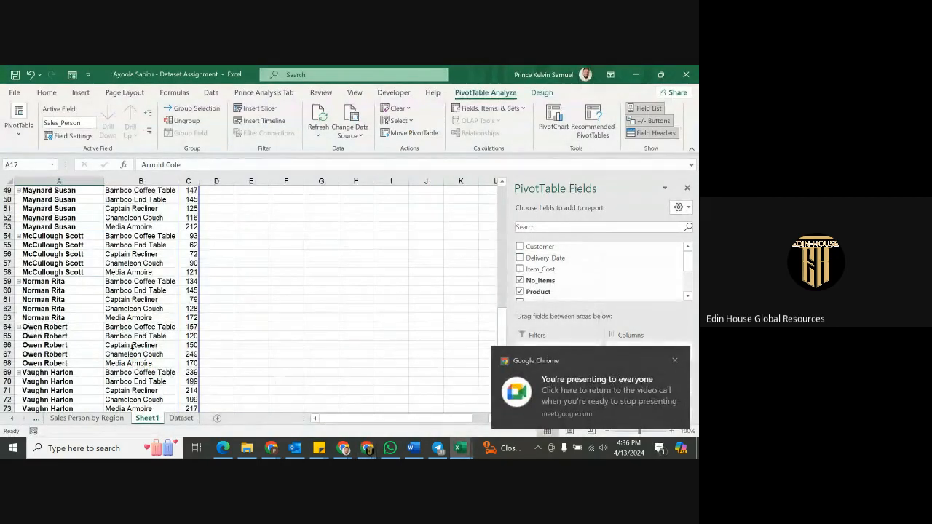
pyautogui.scroll(-2, 117, 317)
pyautogui.scroll(1, 124, 318)
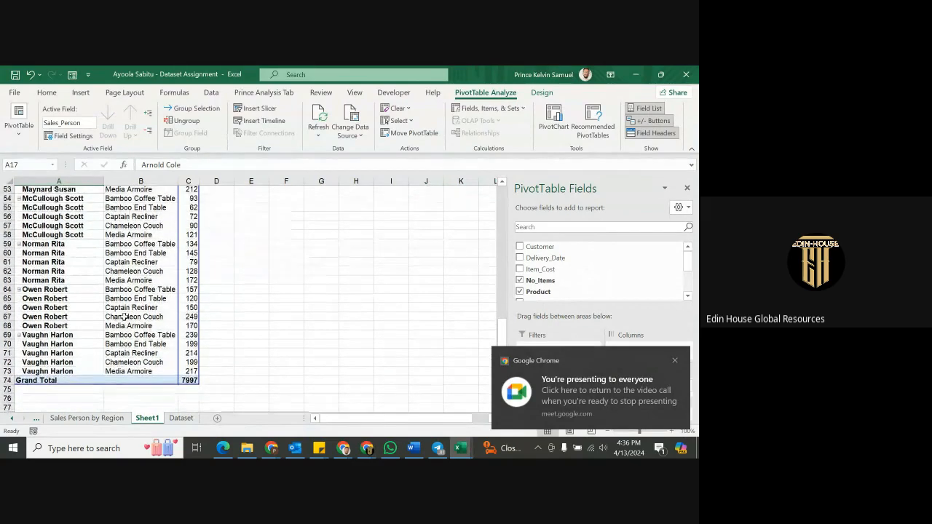
pyautogui.scroll(3, 125, 318)
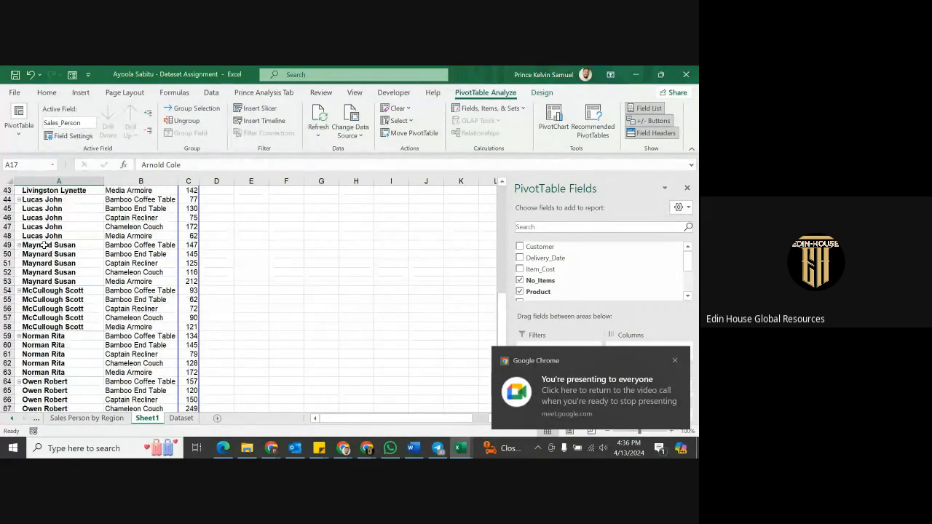
pyautogui.moveTo(44, 245); pyautogui.dragTo(40, 284)
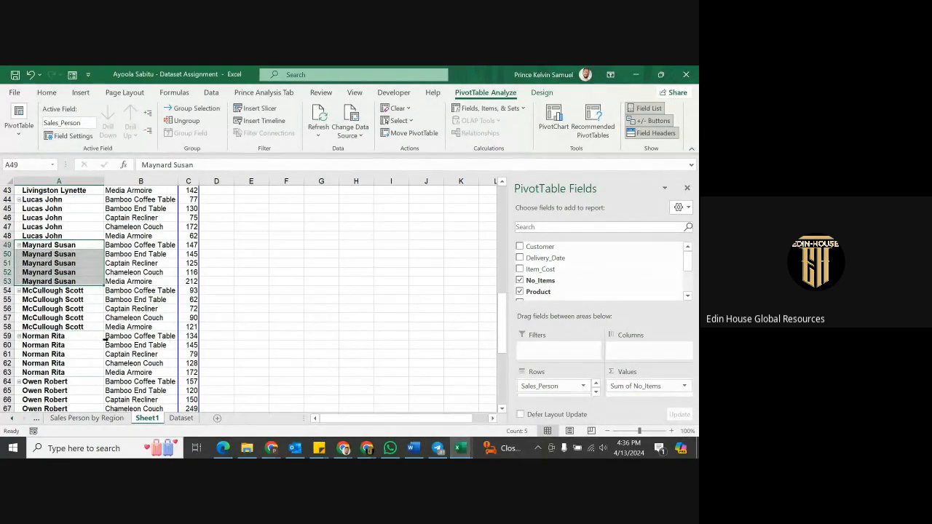
pyautogui.scroll(14, 151, 338)
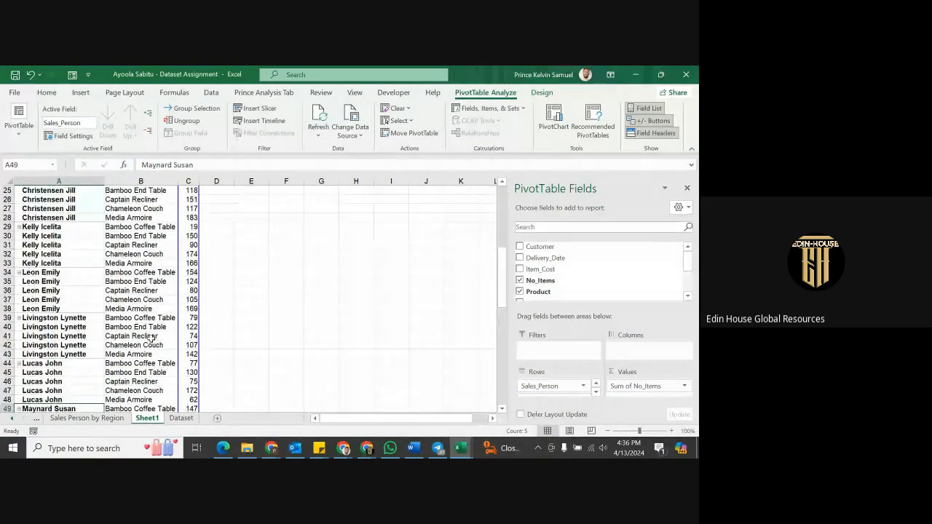
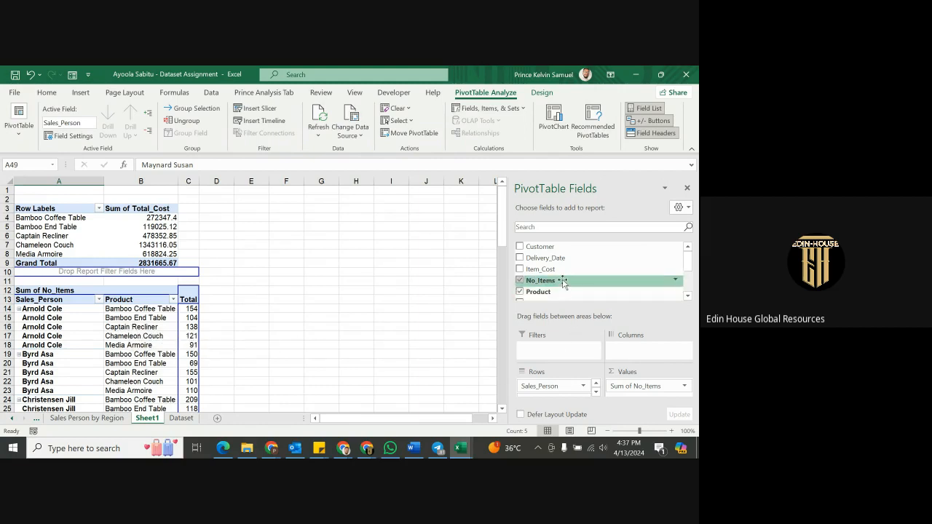
# Add Region to the sales-person pivot's Filters area and filter it to NE.
pyautogui.scroll(-3, 548, 267)
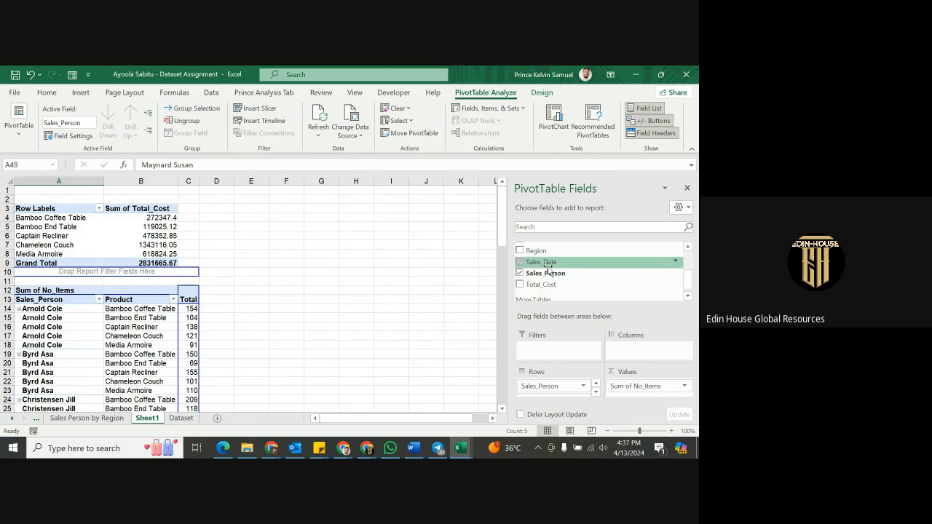
pyautogui.scroll(3, 554, 267)
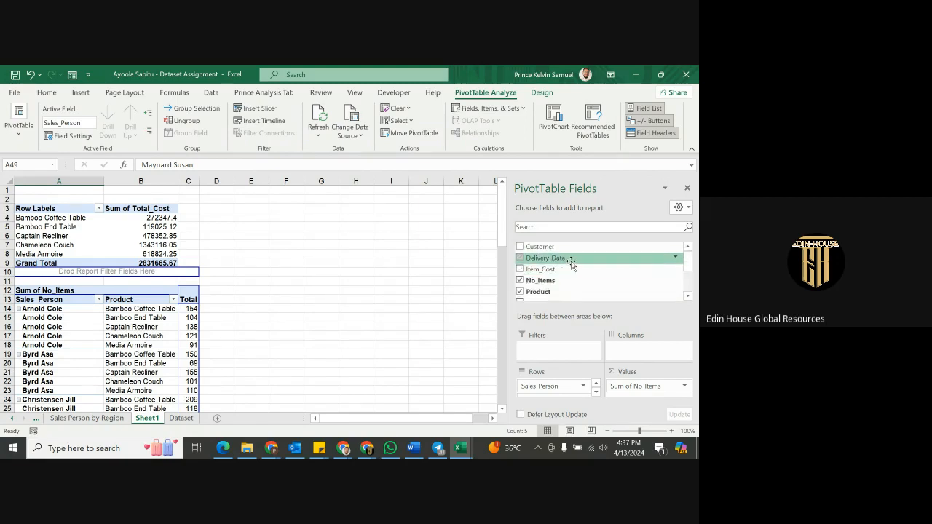
pyautogui.scroll(-2, 571, 267)
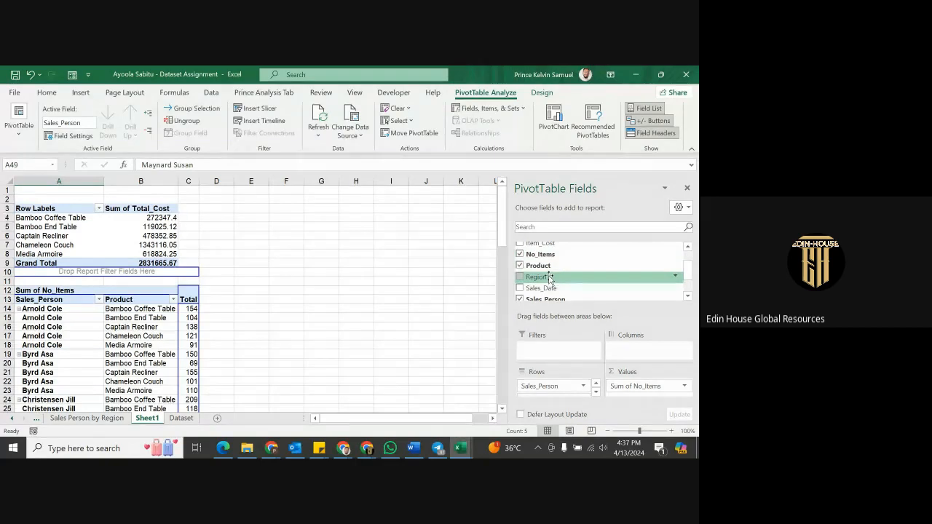
pyautogui.moveTo(550, 278); pyautogui.dragTo(552, 352)
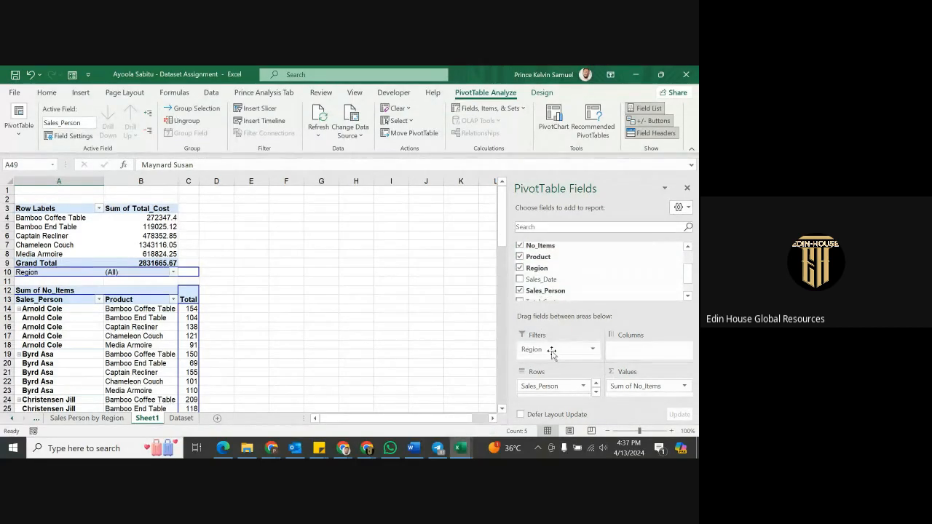
pyautogui.click(174, 273)
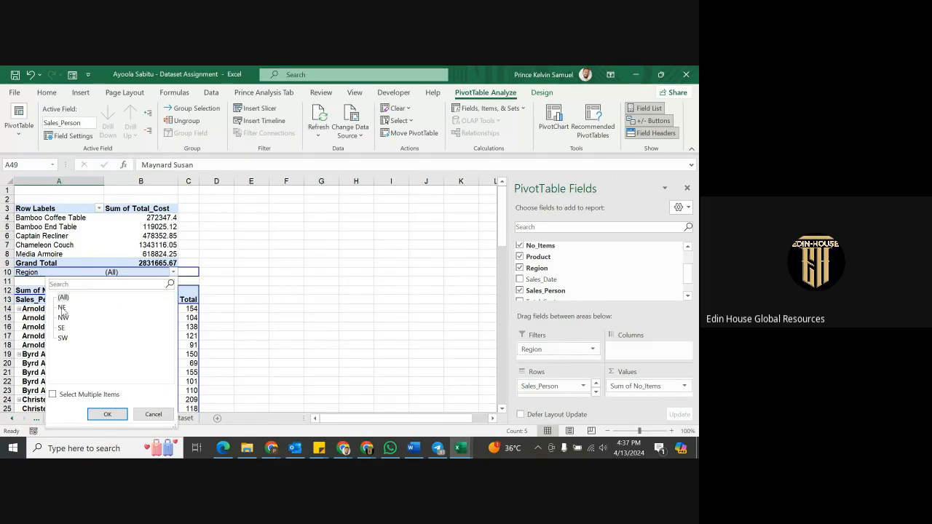
pyautogui.click(62, 308)
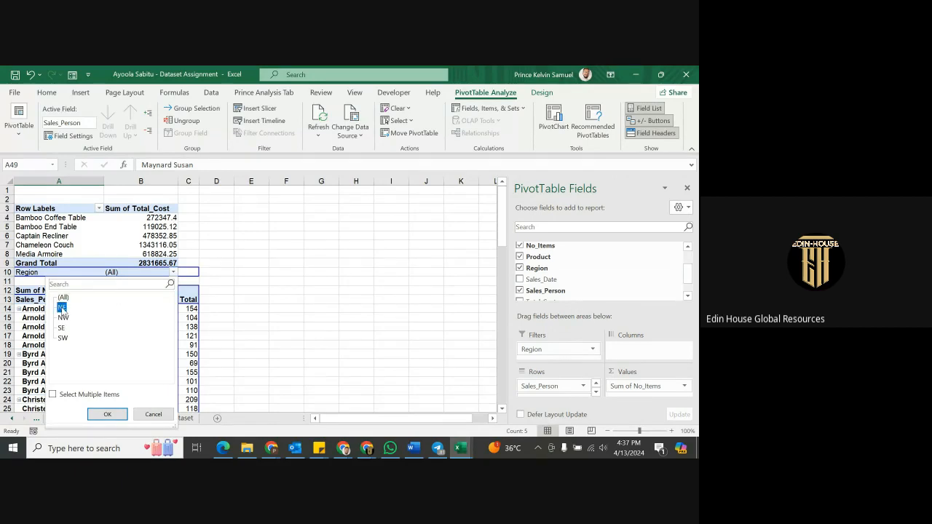
pyautogui.click(111, 417)
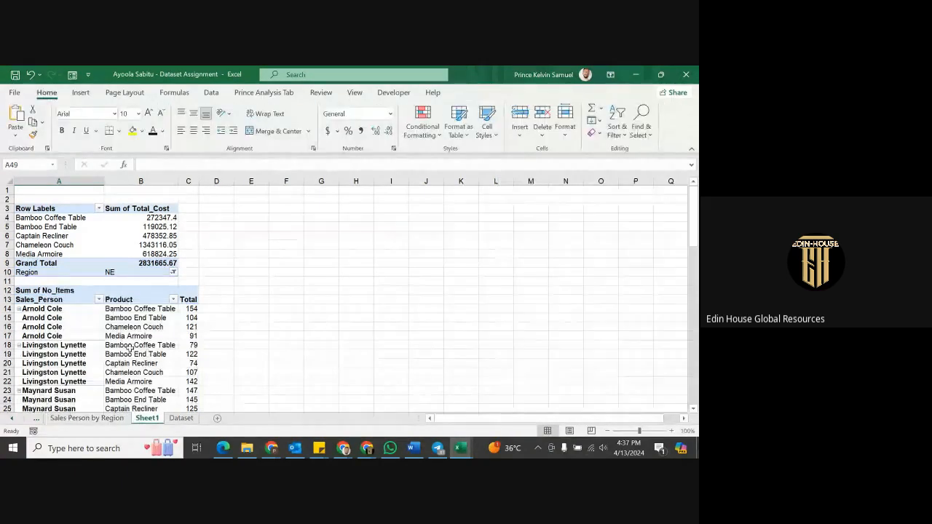
pyautogui.scroll(-3, 116, 316)
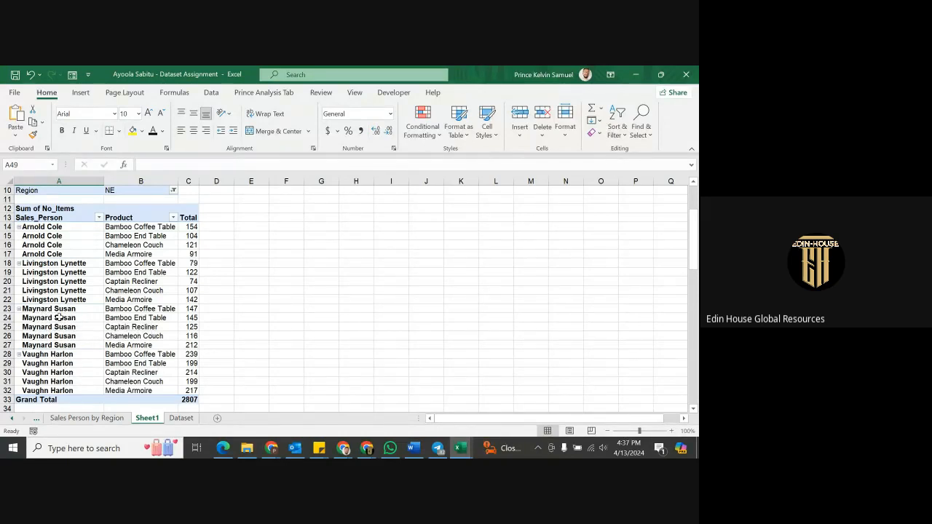
# Change the Region filter to SE, then to SW.
pyautogui.click(173, 191)
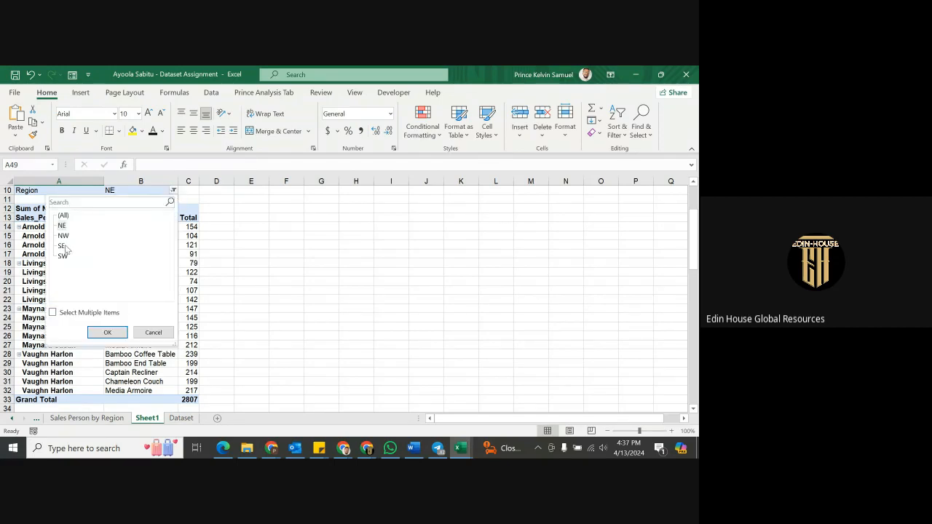
pyautogui.click(62, 246)
pyautogui.click(108, 333)
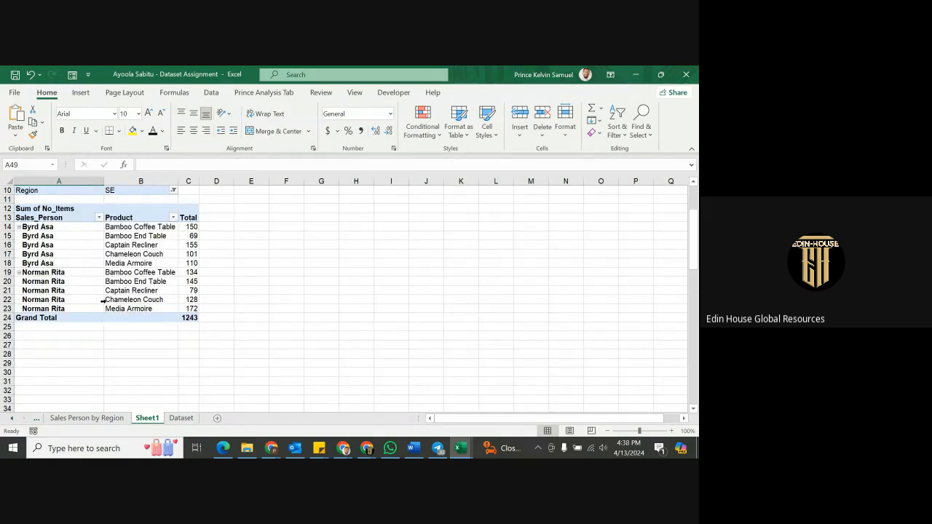
pyautogui.scroll(2, 102, 300)
pyautogui.click(172, 245)
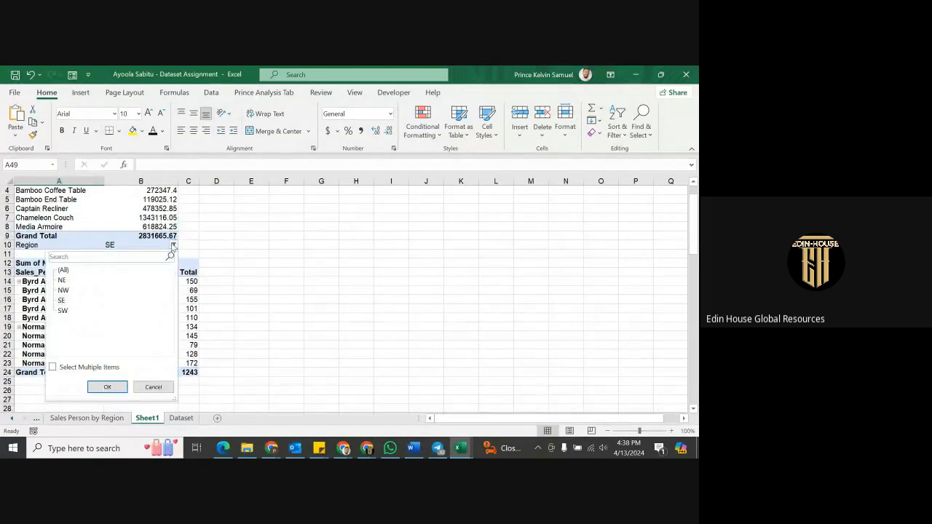
pyautogui.click(63, 311)
pyautogui.click(108, 386)
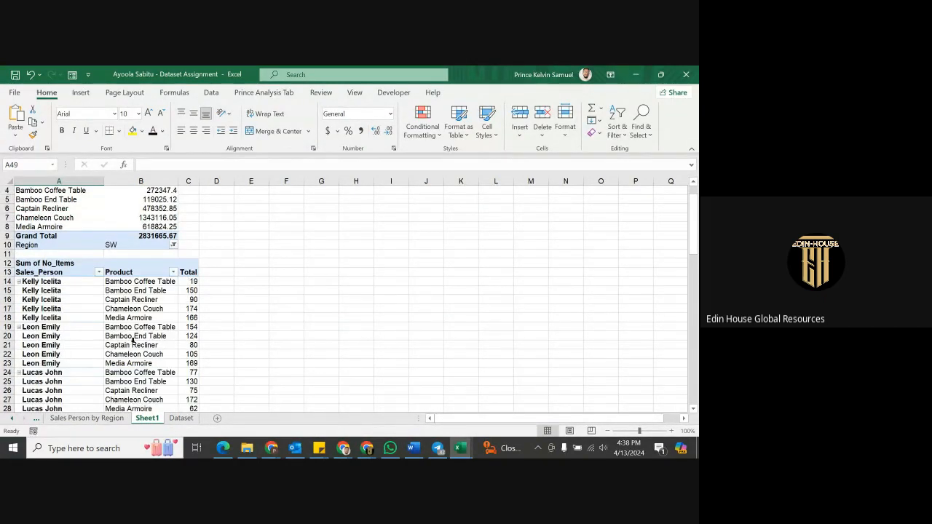
pyautogui.scroll(-4, 133, 339)
pyautogui.scroll(3, 137, 338)
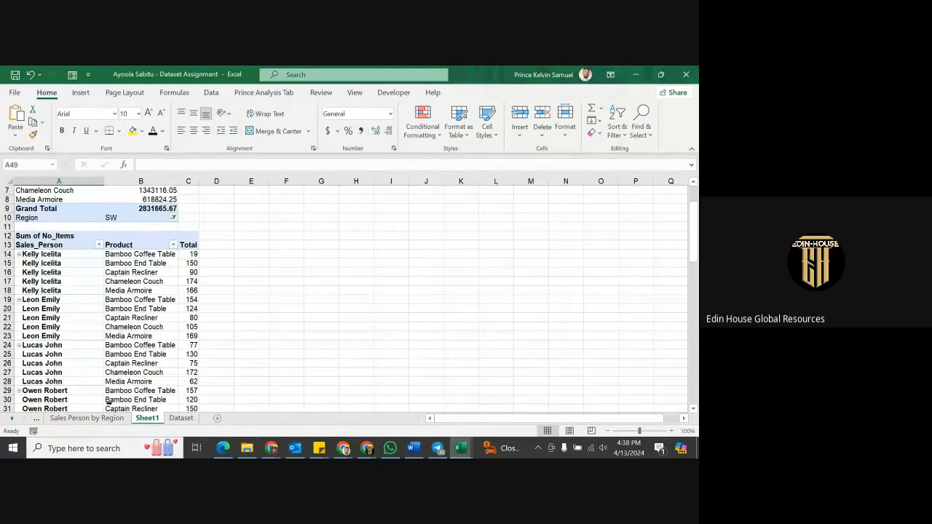
# On the Dataset sheet, reset AutoFilter with Ctrl+Shift+L and filter Region to NE only.
pyautogui.click(181, 418)
pyautogui.click(248, 271)
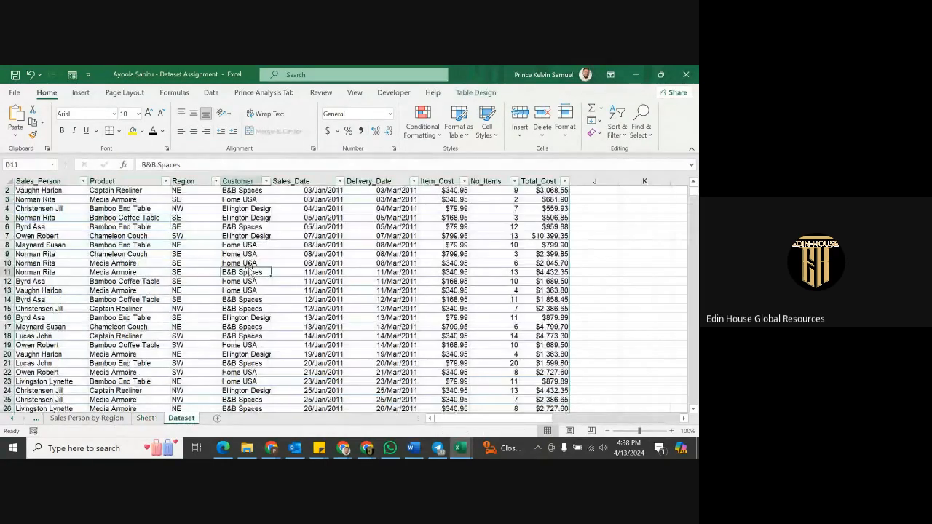
pyautogui.scroll(1, 243, 219)
pyautogui.click(240, 189)
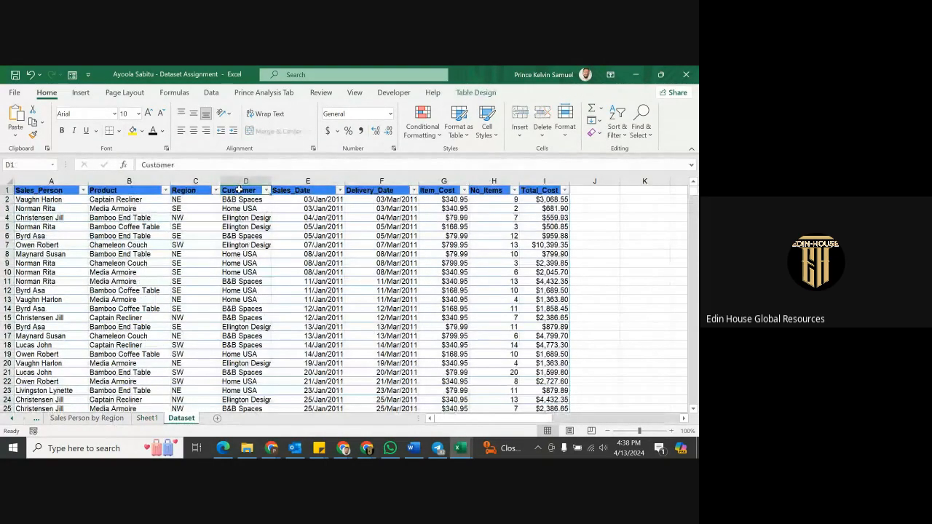
pyautogui.hotkey('ctrl', 'shift', 'l')
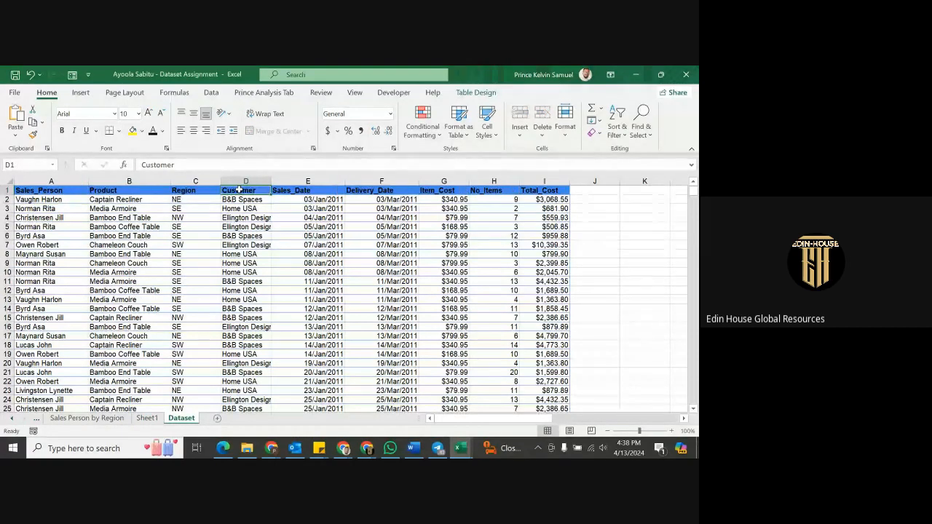
pyautogui.hotkey('ctrl', 'shift', 'l')
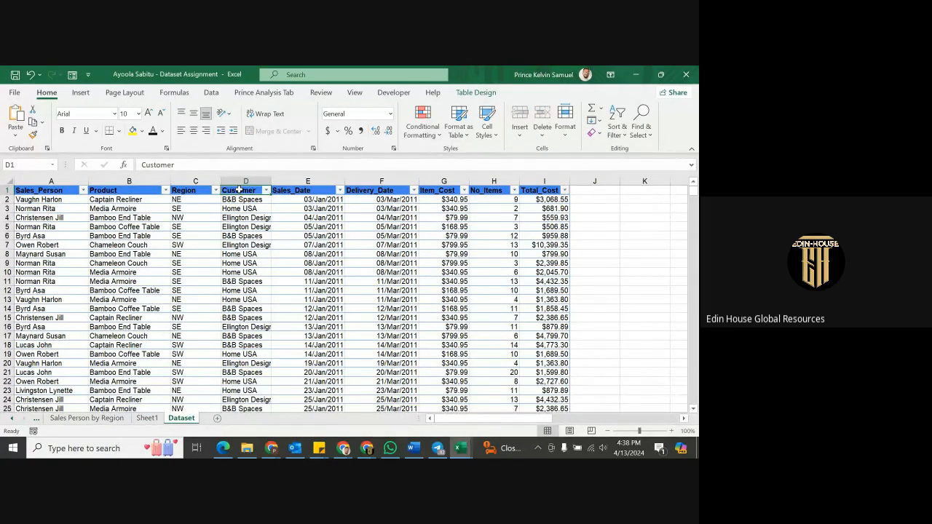
pyautogui.click(216, 191)
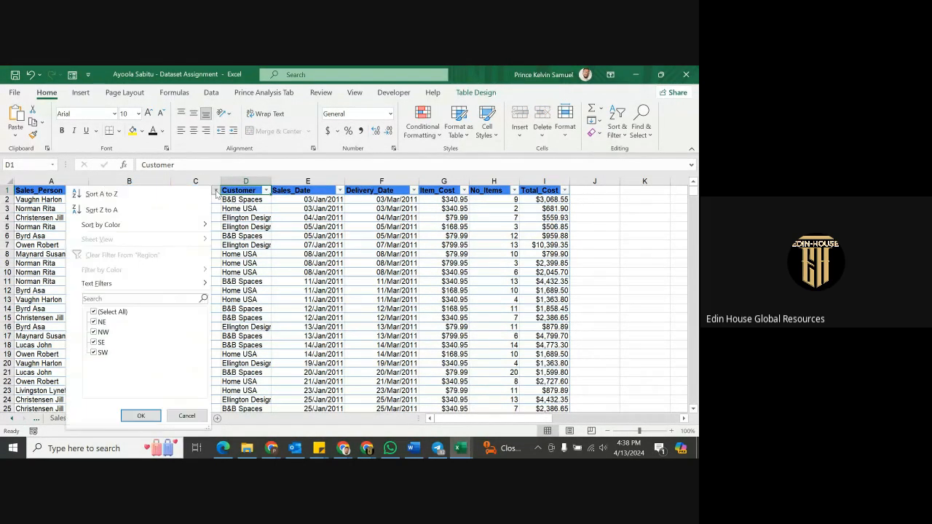
pyautogui.click(109, 312)
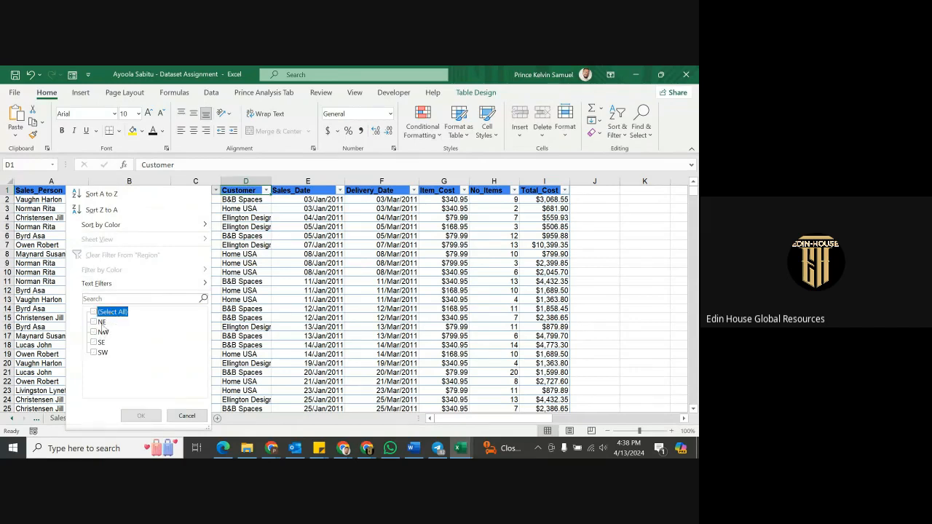
pyautogui.click(100, 322)
pyautogui.click(141, 416)
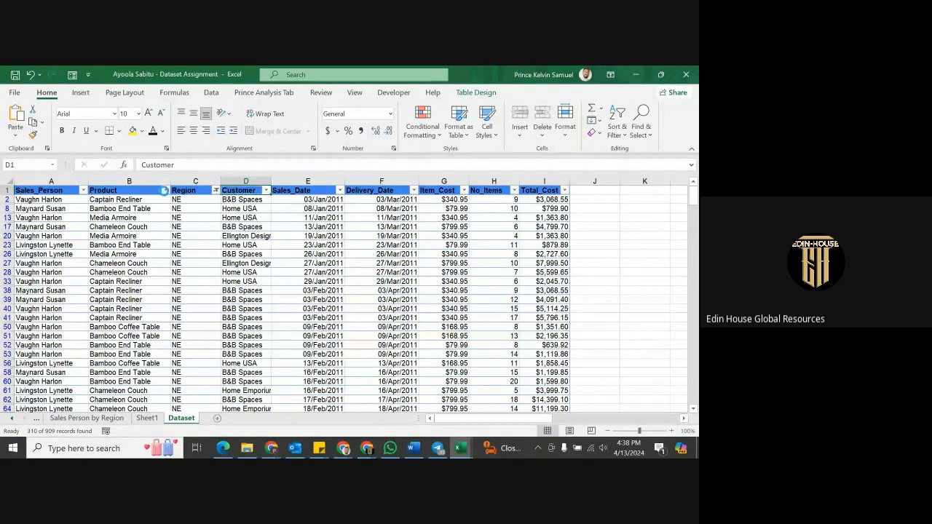
# Filter Product to Bamboo Coffee Table, review the rows, and return to Sheet1.
pyautogui.click(165, 191)
pyautogui.click(62, 313)
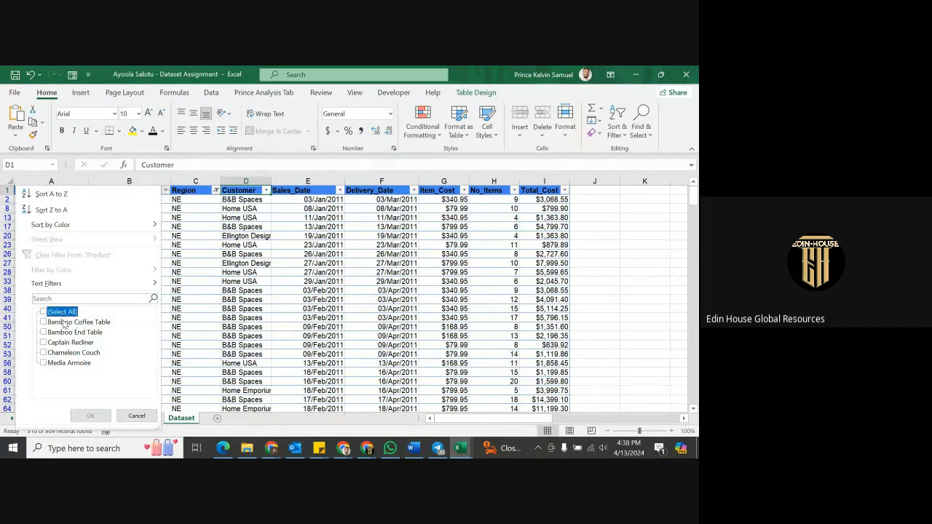
pyautogui.click(64, 323)
pyautogui.click(91, 416)
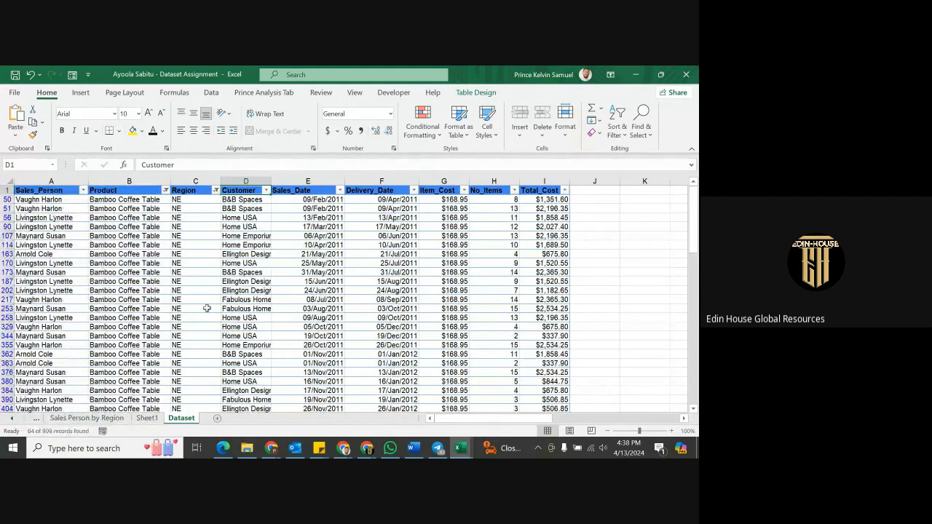
pyautogui.scroll(-2, 207, 309)
pyautogui.scroll(2, 137, 298)
pyautogui.scroll(-2, 80, 320)
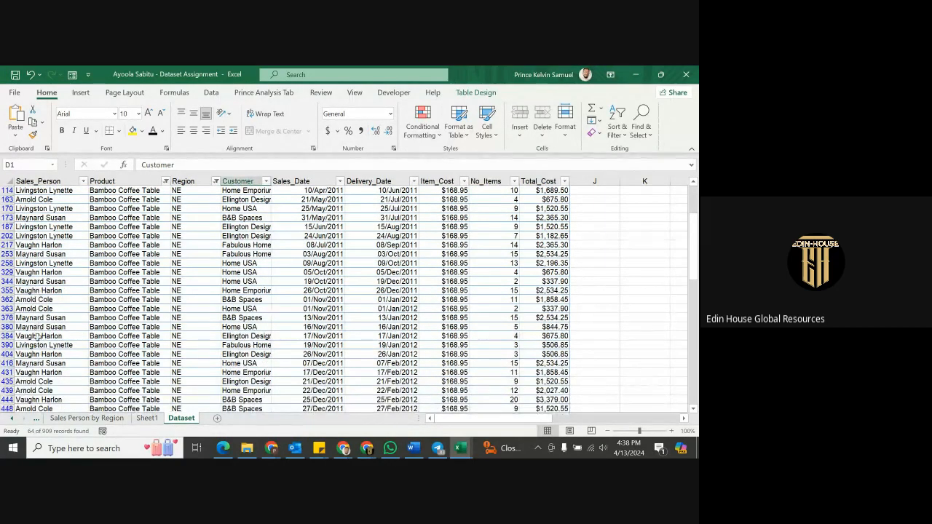
pyautogui.scroll(-5, 109, 323)
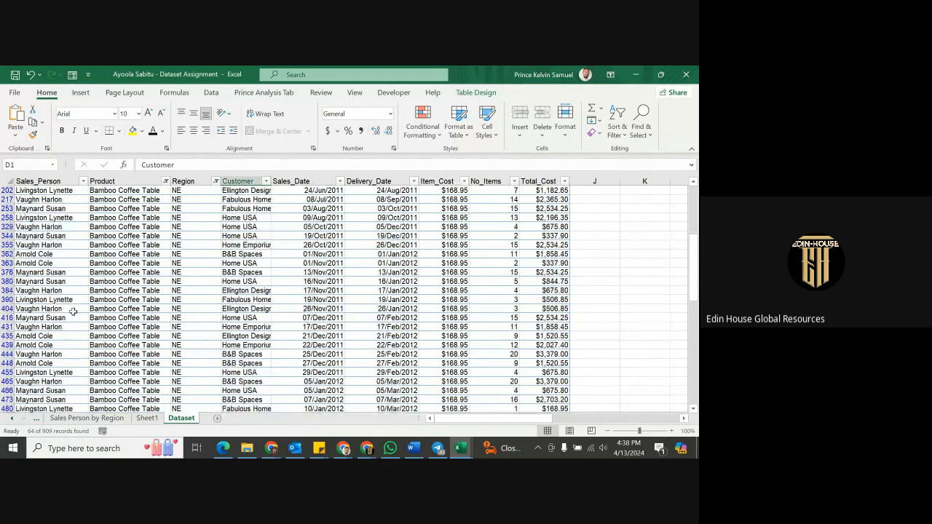
pyautogui.scroll(-2, 83, 319)
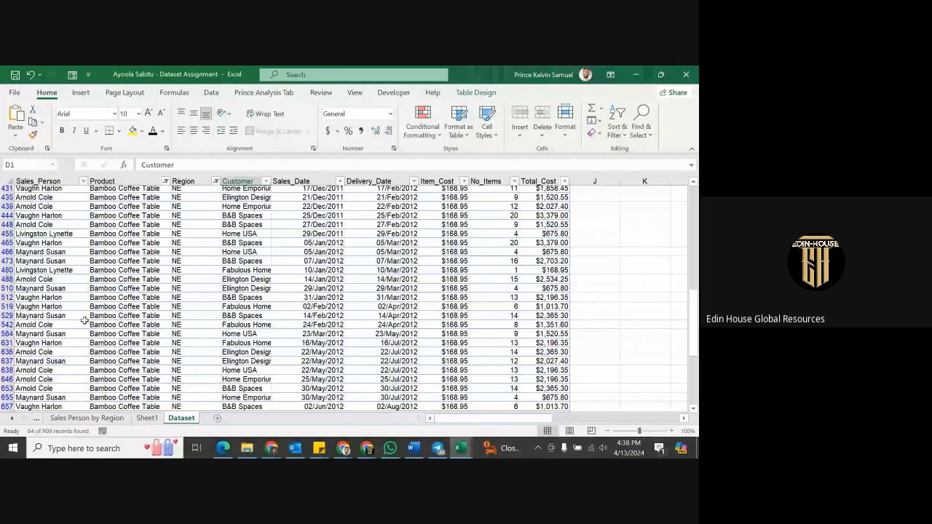
pyautogui.scroll(10, 83, 323)
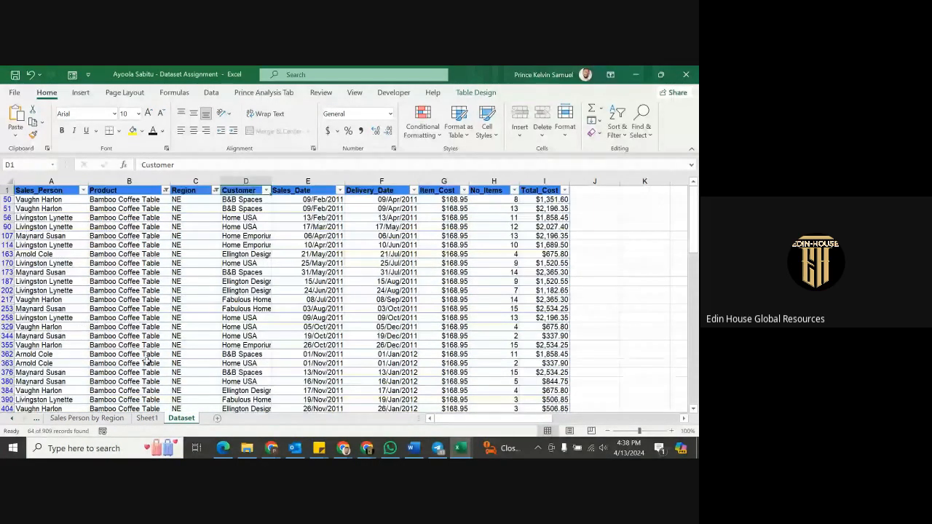
pyautogui.click(147, 419)
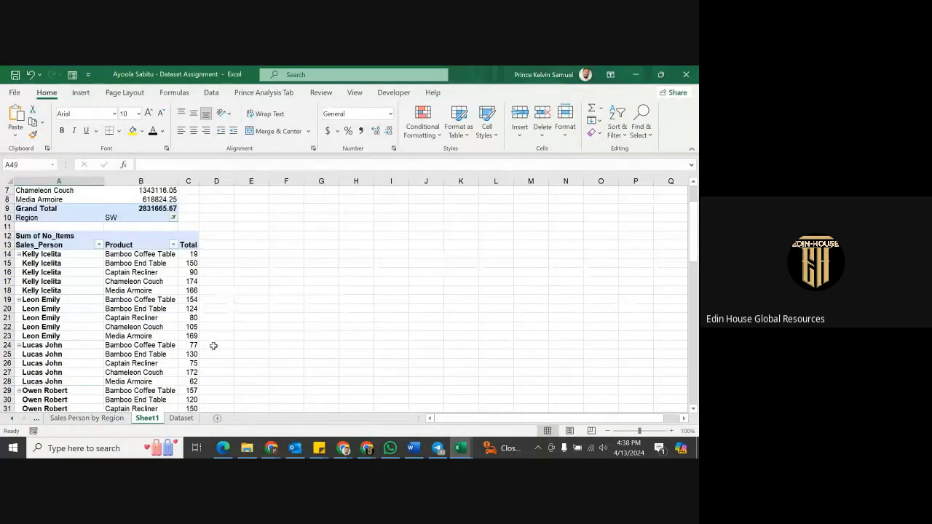
# Clear the Dataset table's Region and Product filters and select the whole sales table.
pyautogui.click(182, 419)
pyautogui.click(188, 192)
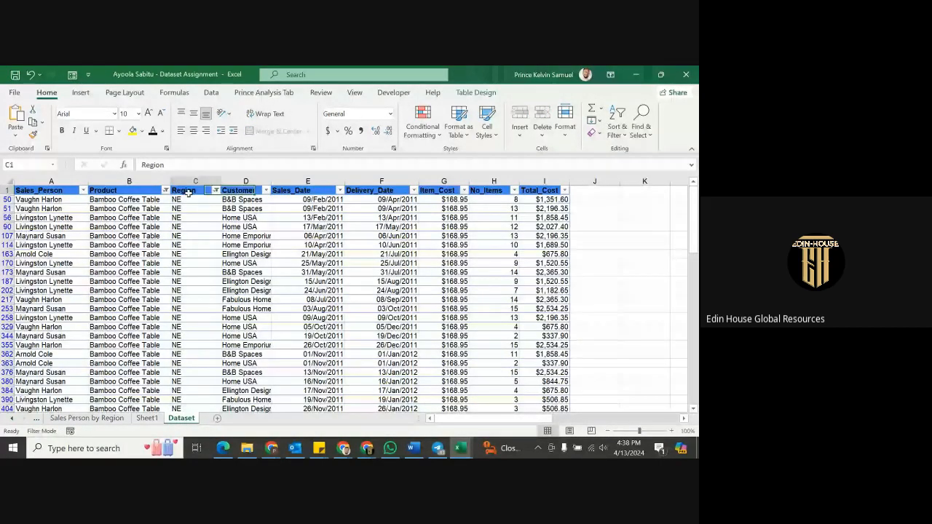
pyautogui.hotkey('ctrl', 'shift', 'l')
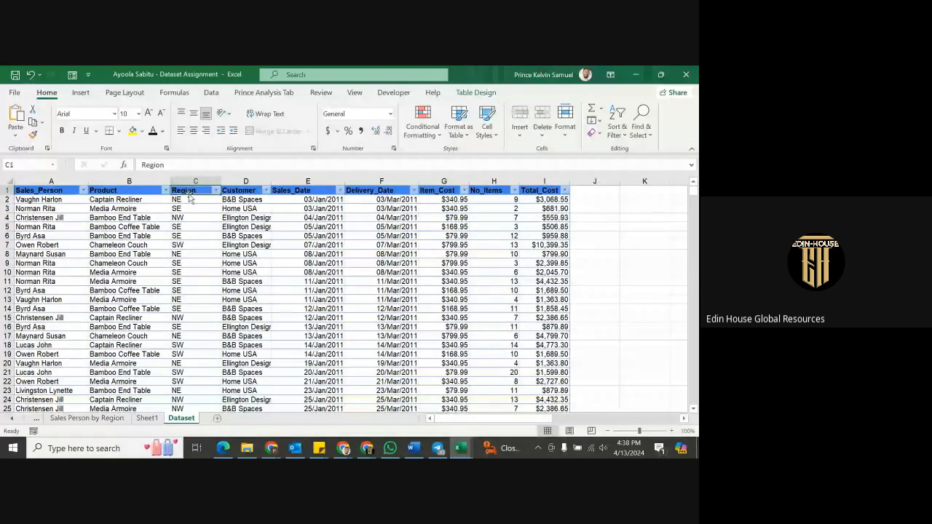
pyautogui.hotkey('ctrl', 'Home')
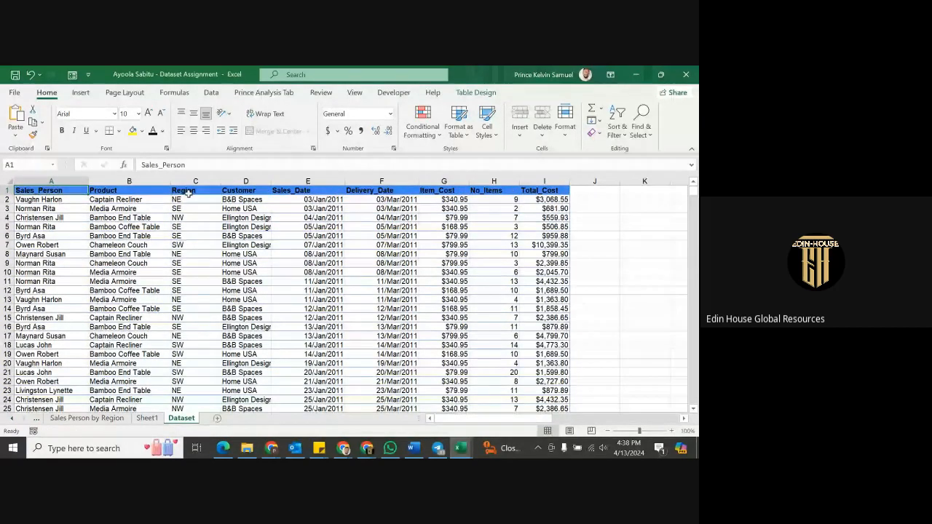
pyautogui.hotkey('ctrl', 'shift', 'Down')
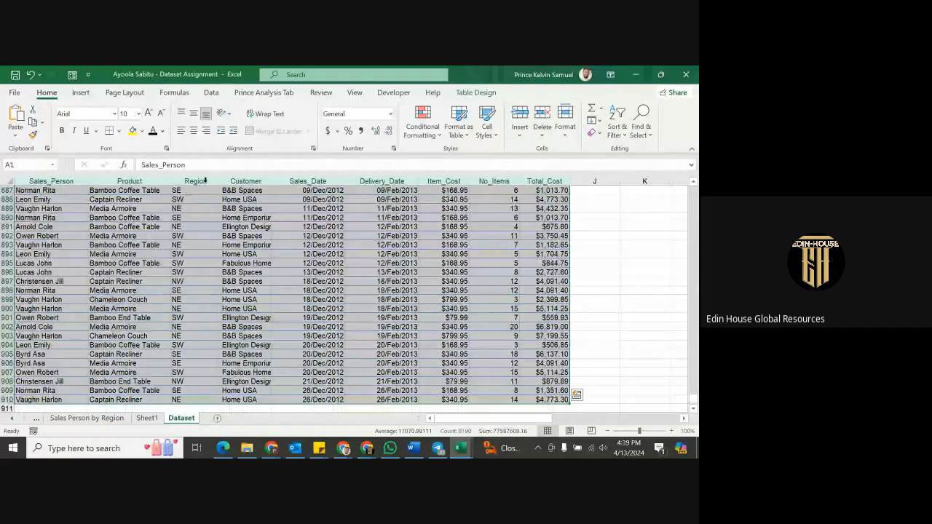
# Insert a PivotTable from the table on the existing worksheet at Sheet1!$G$14.
pyautogui.click(84, 95)
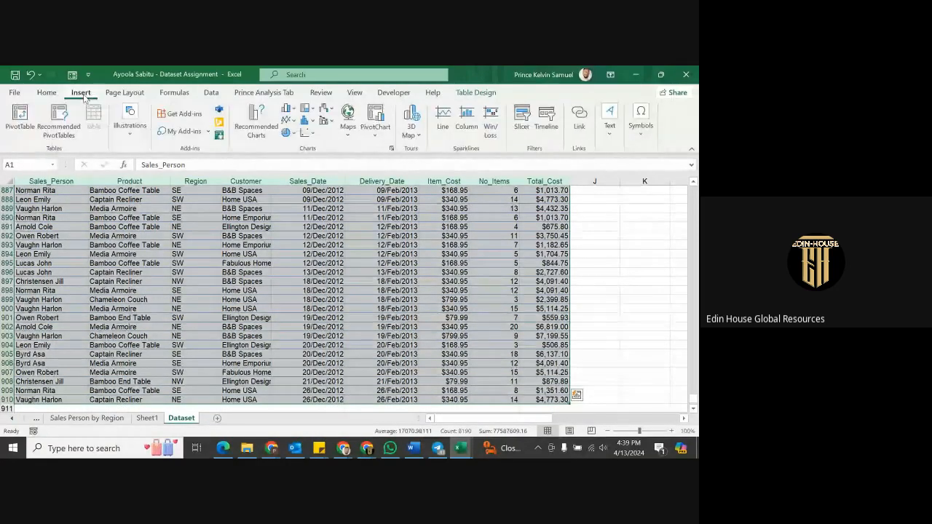
pyautogui.click(20, 118)
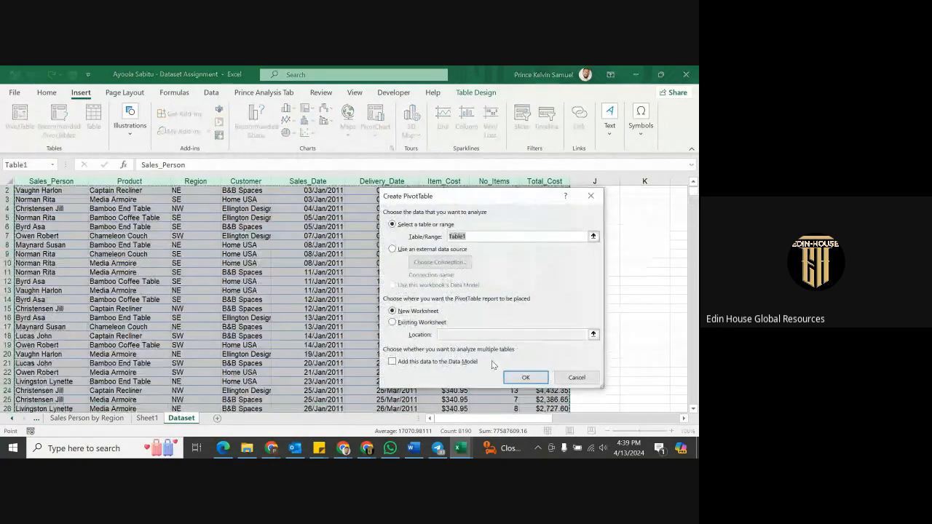
pyautogui.click(400, 322)
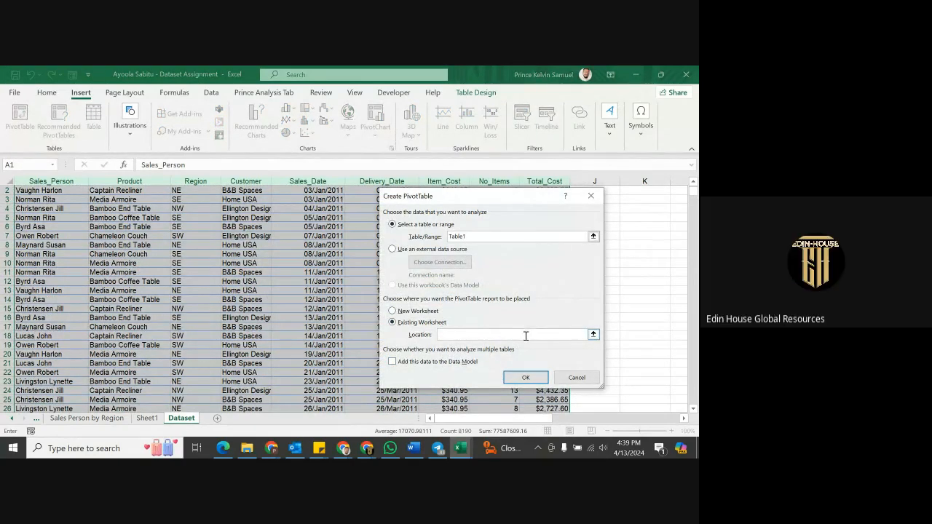
pyautogui.click(143, 419)
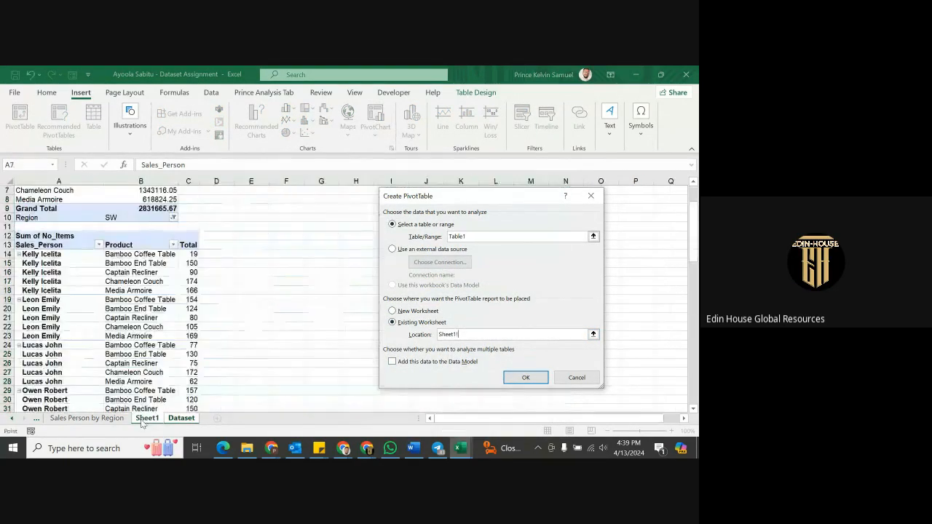
pyautogui.click(315, 253)
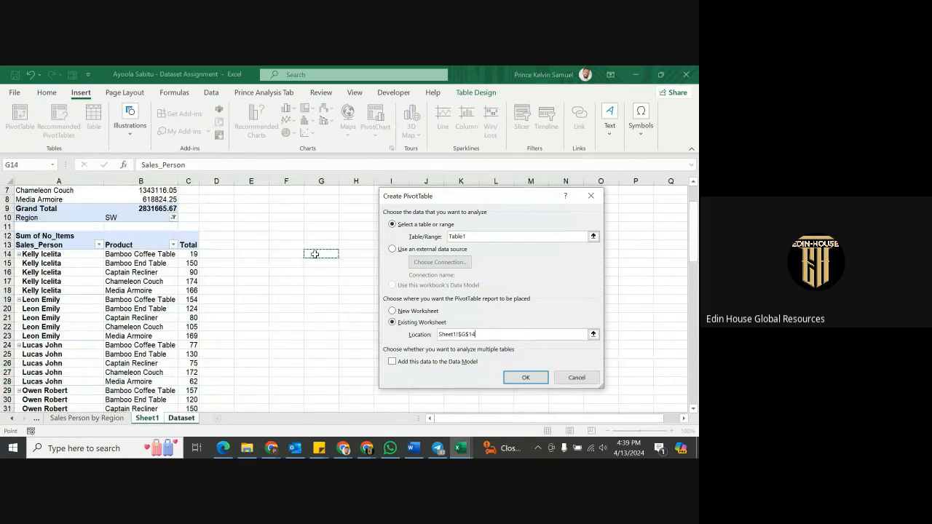
pyautogui.click(527, 377)
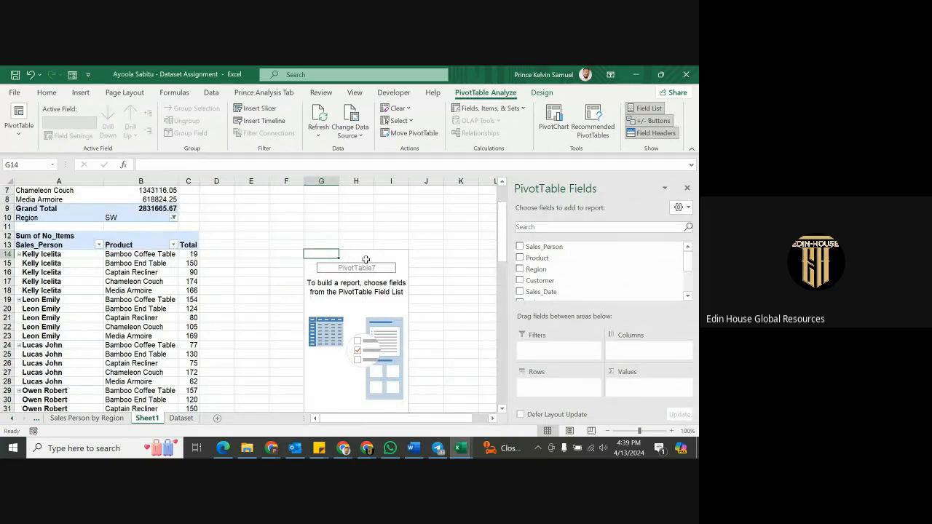
# Add Sales_Date (grouped into 2011 and 2012 years) and Product to the new pivot's Rows.
pyautogui.scroll(-2, 543, 285)
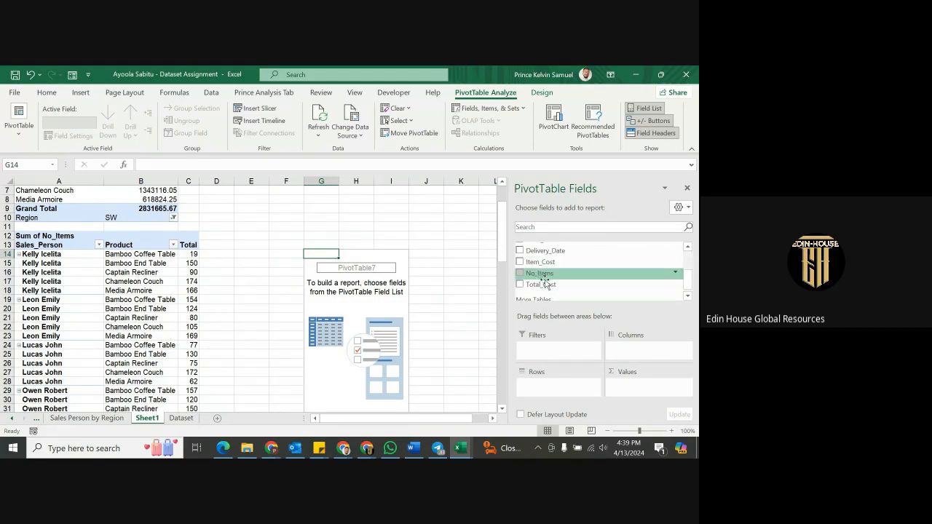
pyautogui.scroll(3, 542, 281)
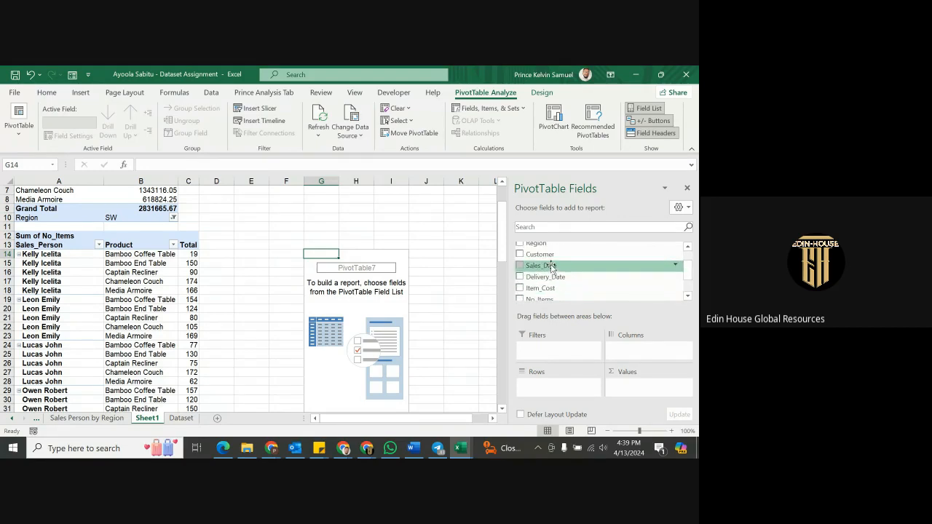
pyautogui.moveTo(552, 267); pyautogui.dragTo(538, 386)
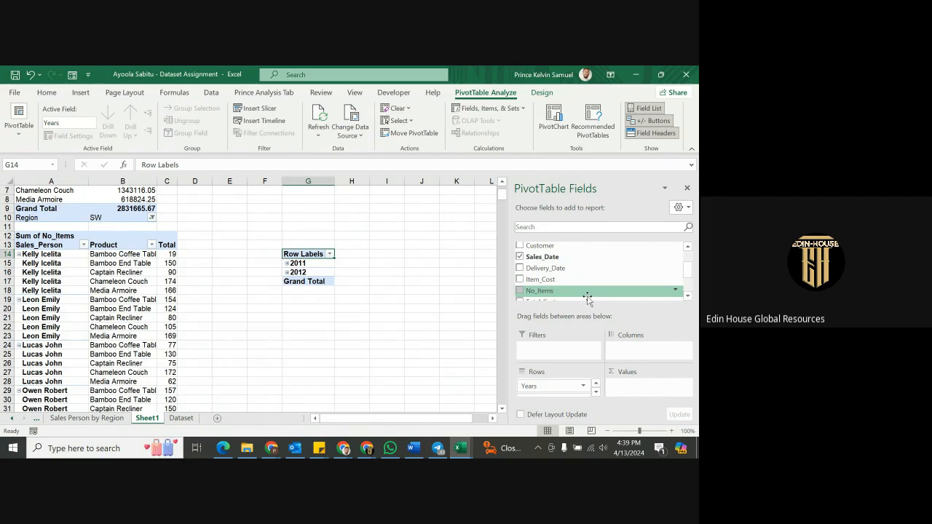
pyautogui.scroll(1, 552, 275)
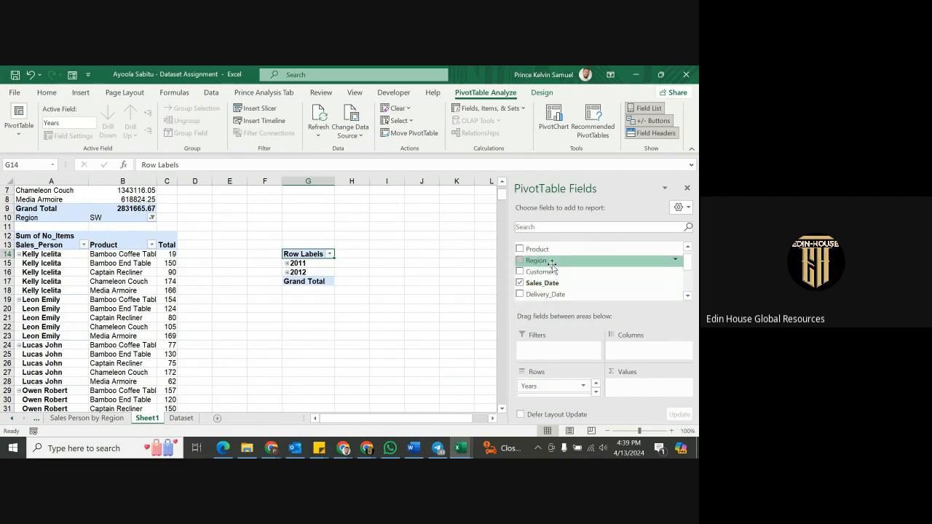
pyautogui.moveTo(542, 248); pyautogui.dragTo(559, 395)
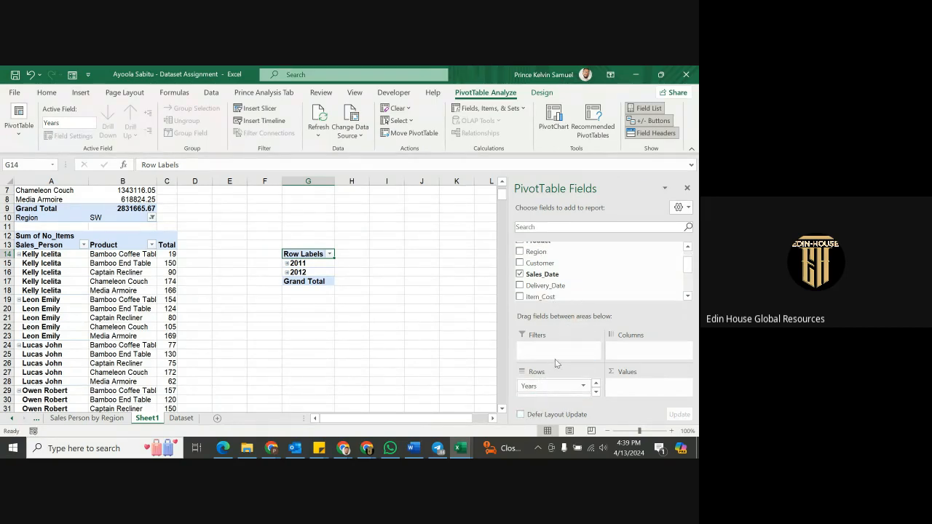
pyautogui.scroll(-2, 556, 391)
pyautogui.scroll(2, 553, 402)
pyautogui.moveTo(552, 394); pyautogui.dragTo(570, 415)
# Place Product under Years, sum No_Items (4051 for 2011, 3946 for 2012), and expand 2011.
pyautogui.moveTo(569, 405); pyautogui.dragTo(560, 394)
pyautogui.scroll(-3, 566, 254)
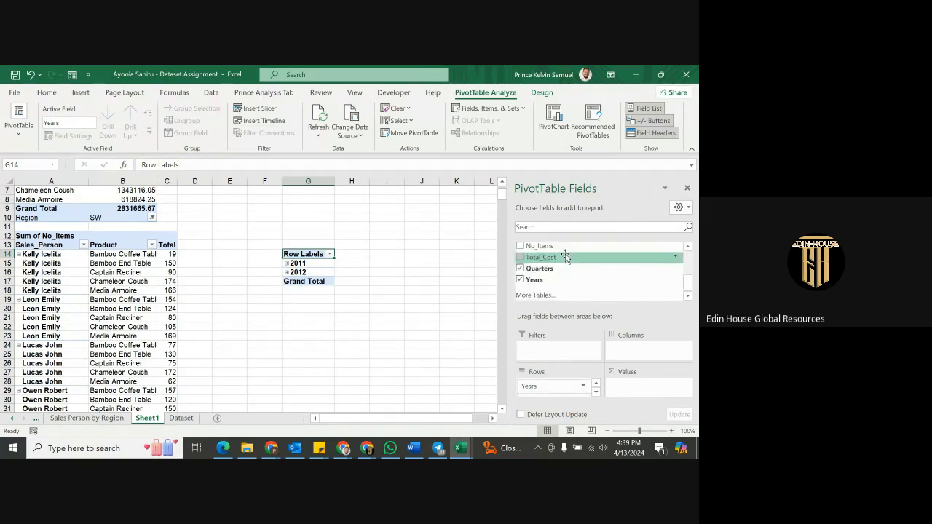
pyautogui.scroll(1, 549, 278)
pyautogui.moveTo(550, 271); pyautogui.dragTo(642, 386)
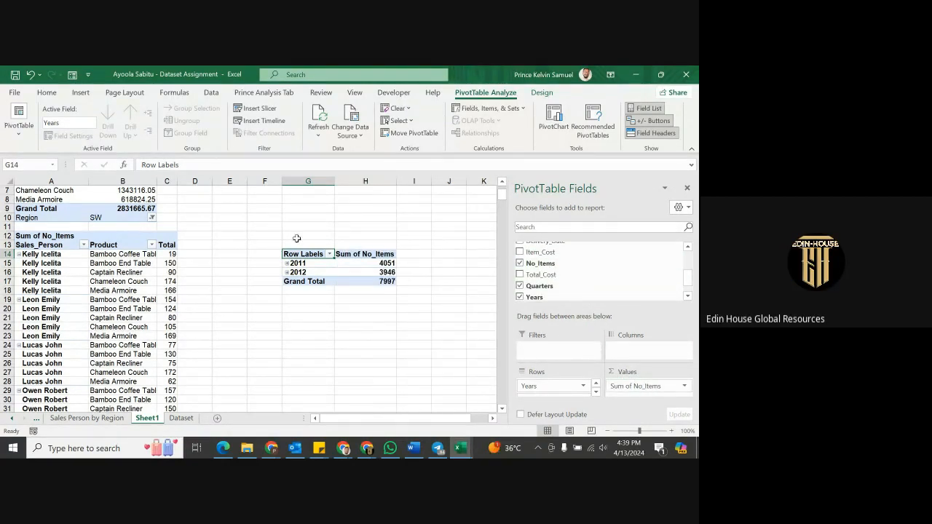
pyautogui.click(288, 265)
pyautogui.click(287, 264)
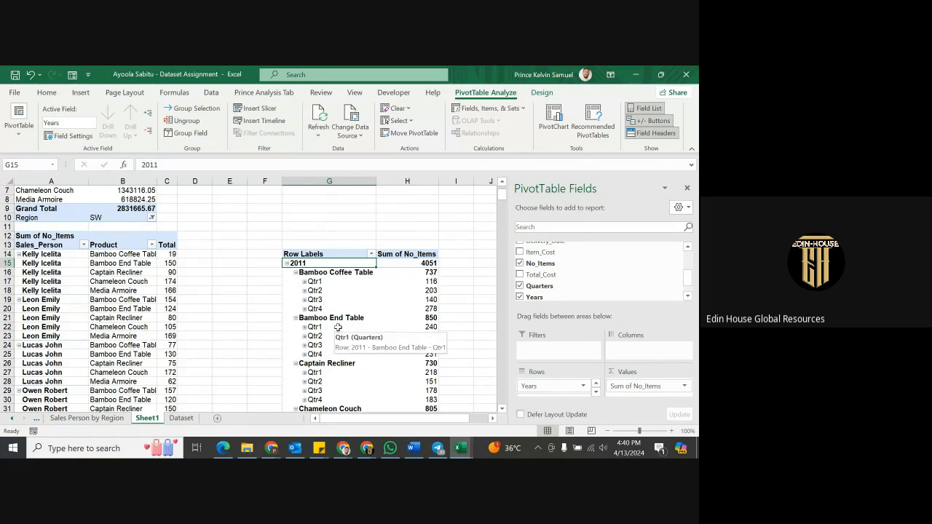
# Turn on Classic PivotTable layout in the new pivot's PivotTable Options Display settings.
pyautogui.rightClick(331, 282)
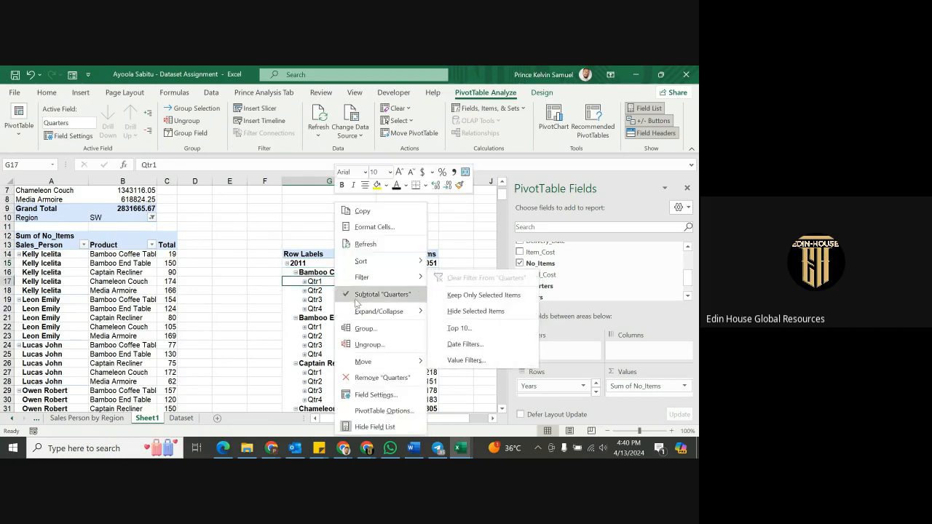
pyautogui.click(372, 415)
pyautogui.click(459, 204)
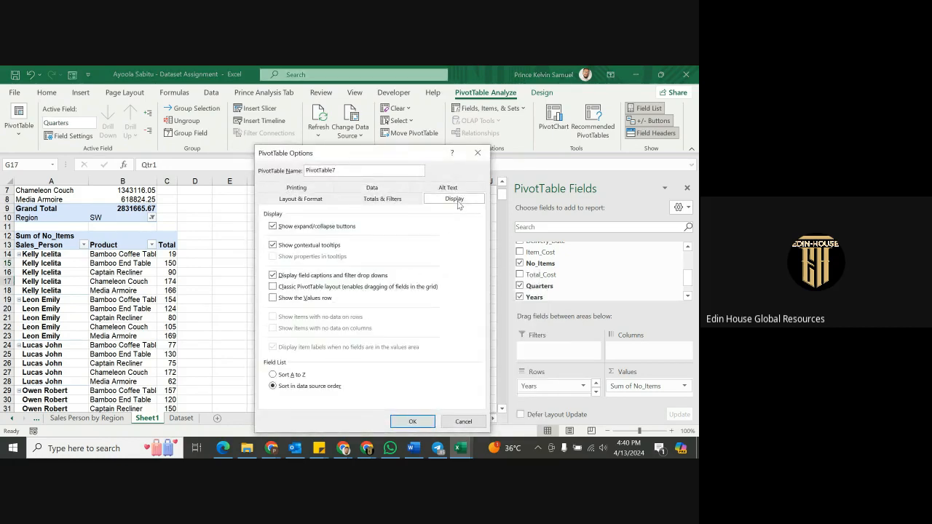
pyautogui.click(316, 289)
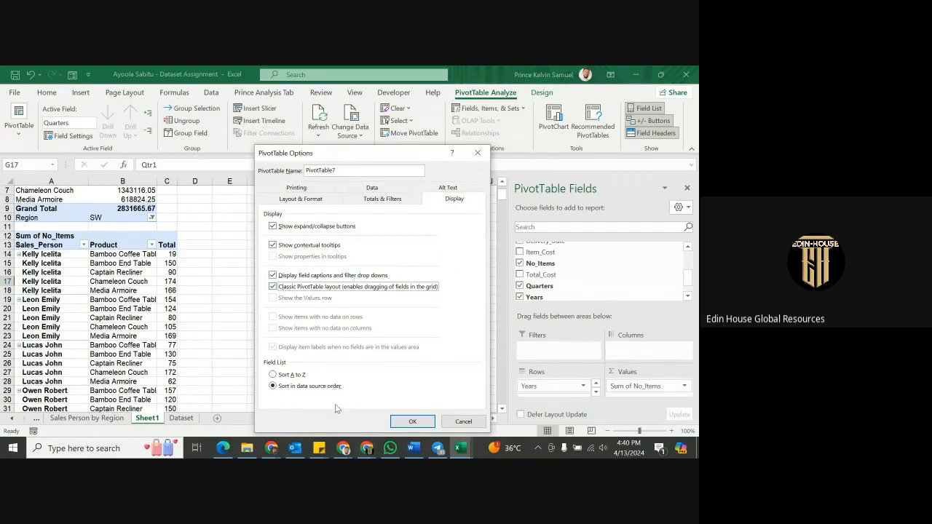
pyautogui.click(294, 376)
pyautogui.click(412, 421)
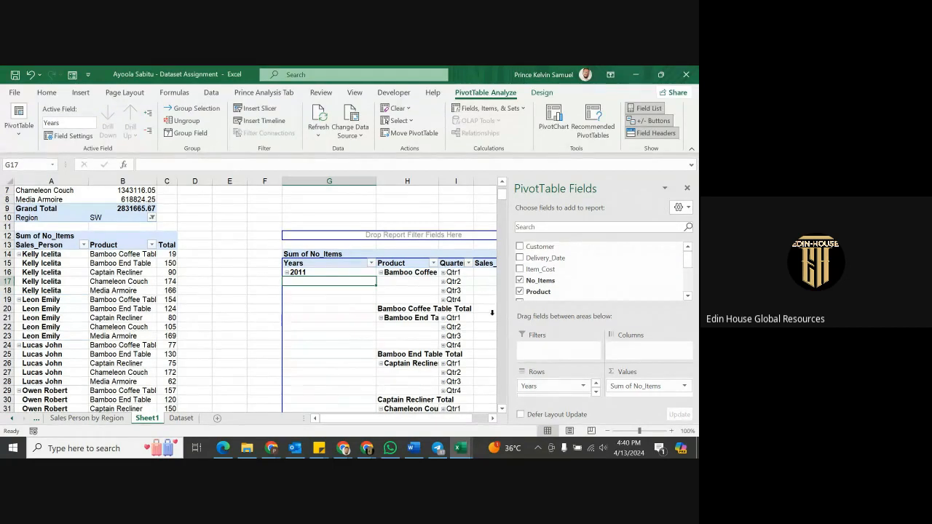
pyautogui.moveTo(392, 420); pyautogui.dragTo(449, 423)
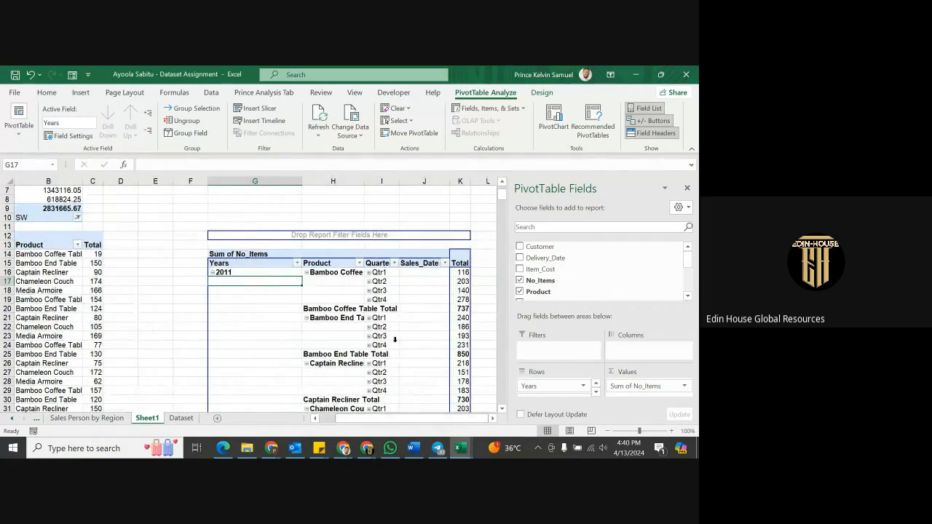
pyautogui.scroll(-2, 395, 340)
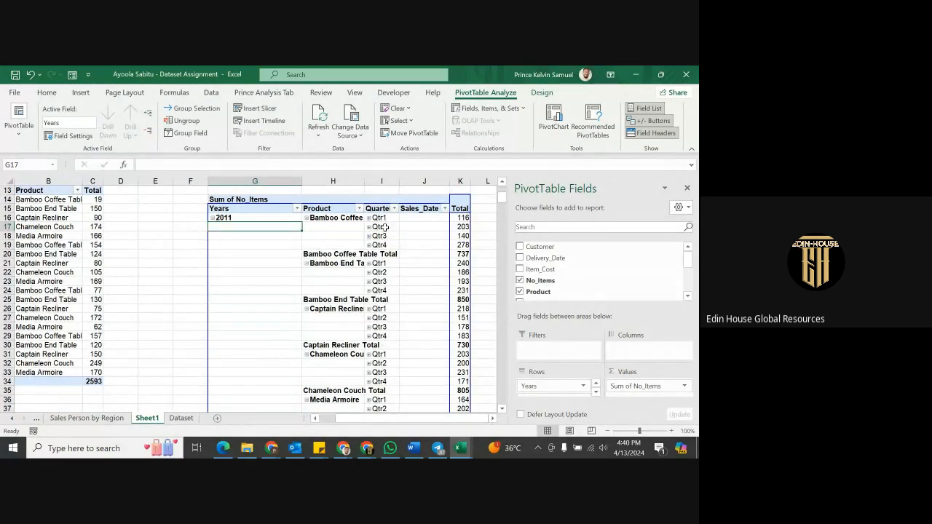
# Untick Subtotal "Product" so rows like Bamboo Coffee Table Total disappear, leaving quarter figures.
pyautogui.click(334, 252)
pyautogui.rightClick(333, 252)
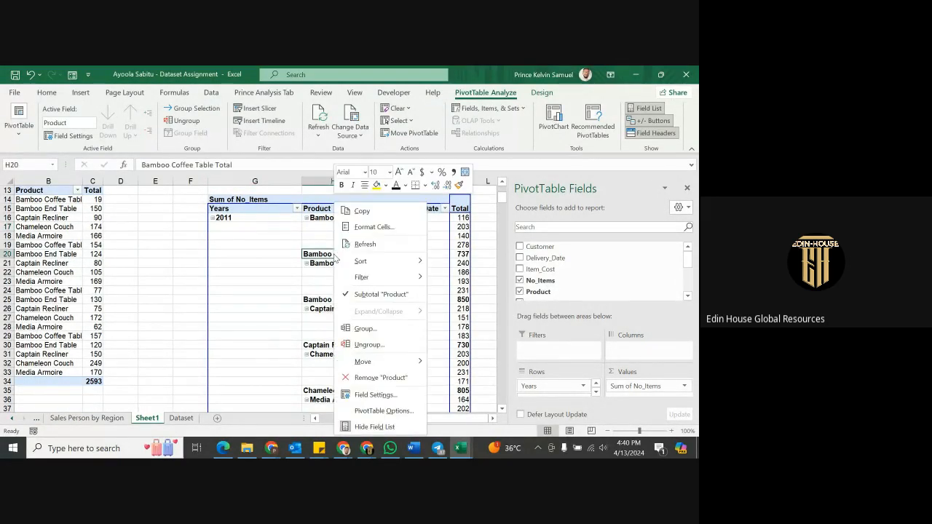
pyautogui.click(378, 295)
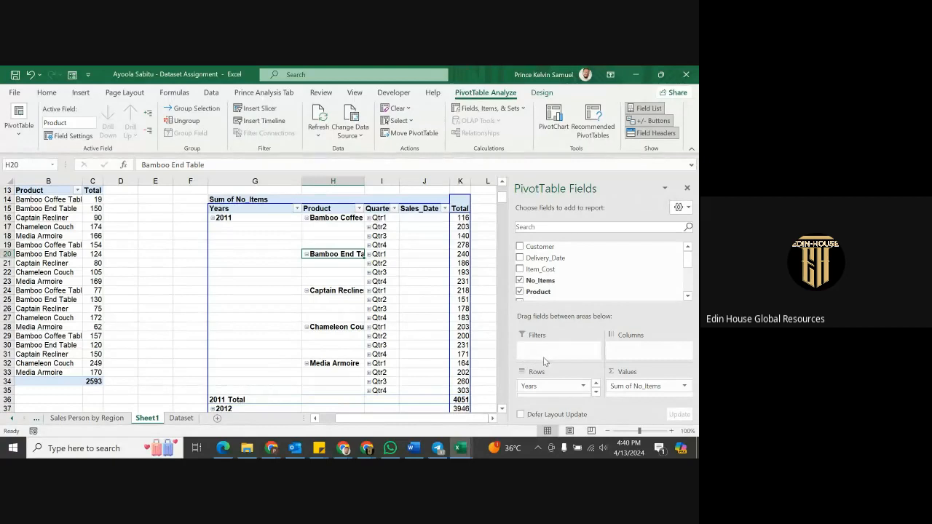
pyautogui.scroll(-1, 570, 384)
pyautogui.scroll(1, 571, 384)
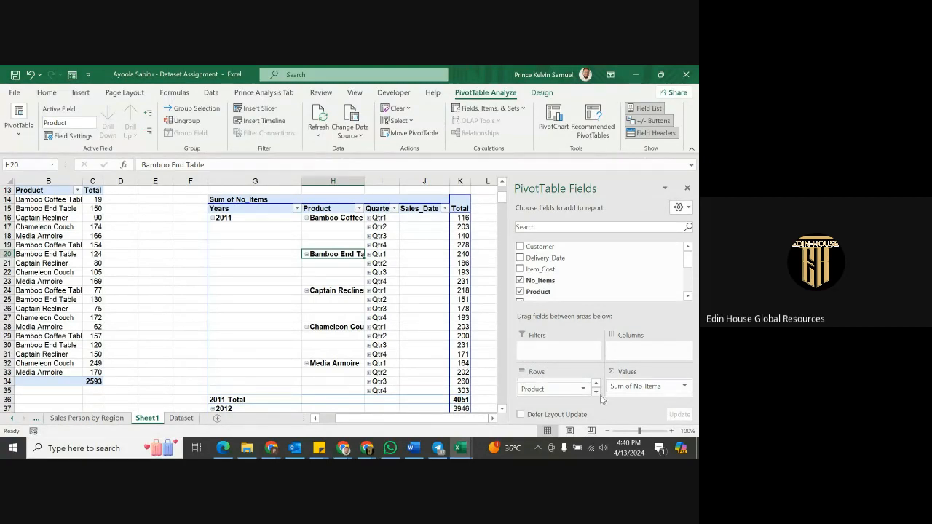
pyautogui.scroll(-1, 567, 391)
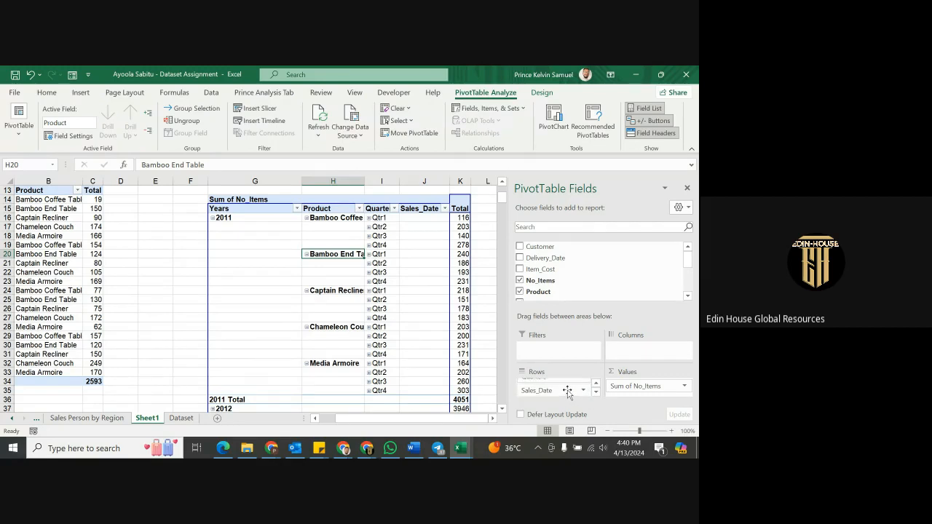
pyautogui.scroll(2, 568, 391)
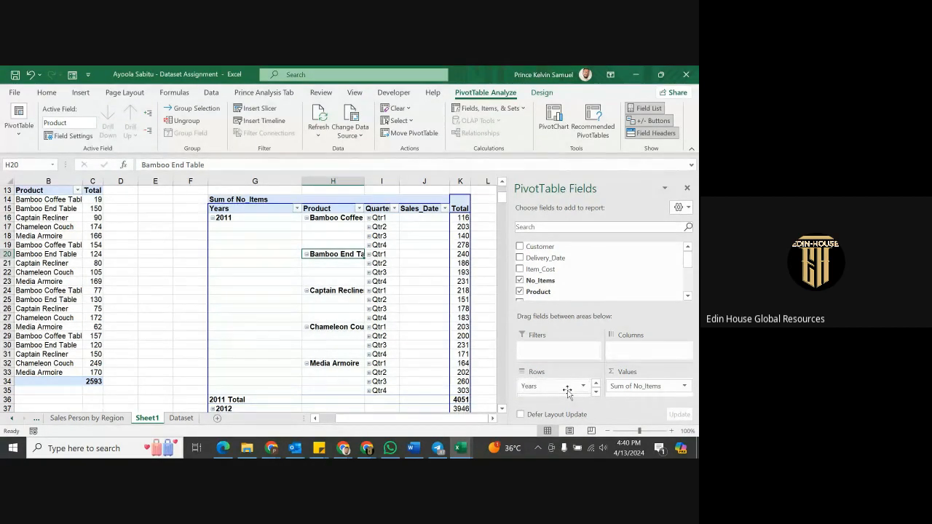
pyautogui.scroll(-1, 559, 384)
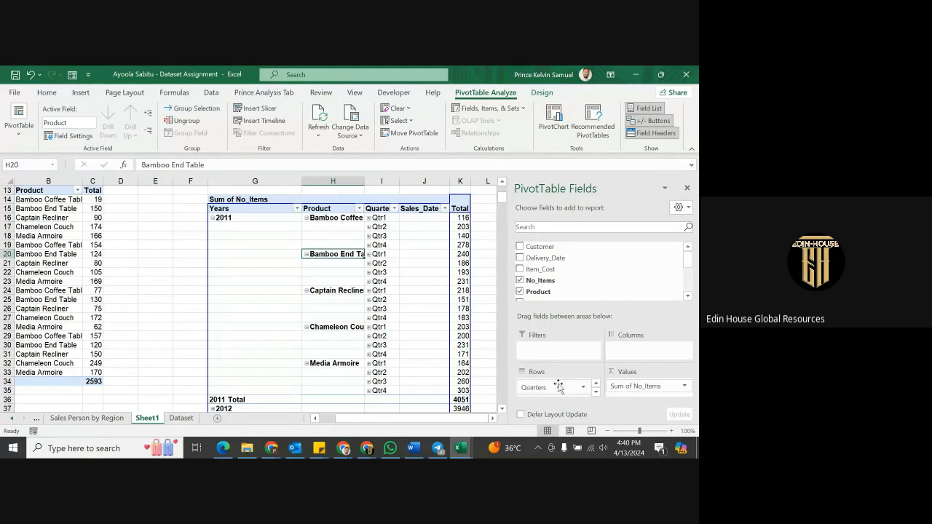
pyautogui.moveTo(557, 389); pyautogui.dragTo(633, 250)
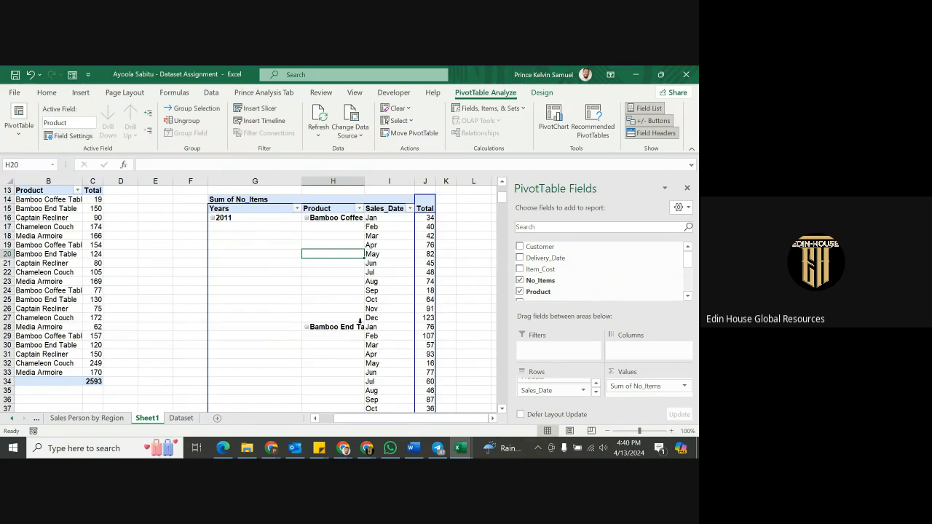
pyautogui.scroll(-3, 330, 230)
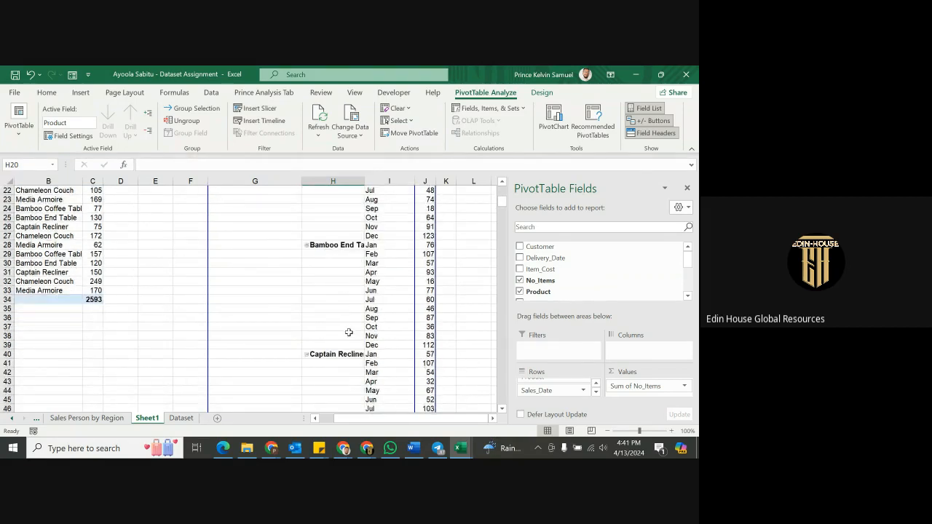
pyautogui.scroll(-8, 349, 332)
pyautogui.scroll(10, 348, 335)
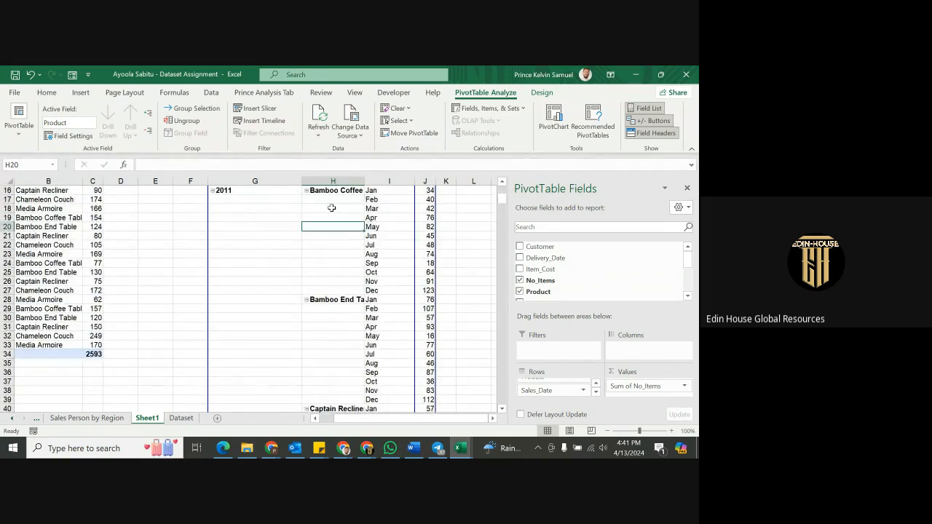
pyautogui.moveTo(240, 198); pyautogui.dragTo(255, 392)
pyautogui.click(246, 267)
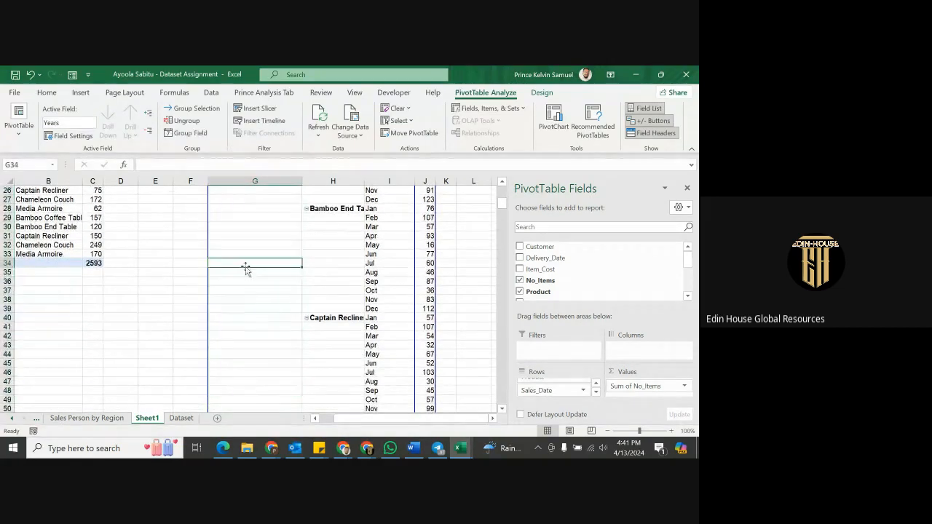
pyautogui.scroll(-12, 246, 270)
pyautogui.scroll(-3, 249, 288)
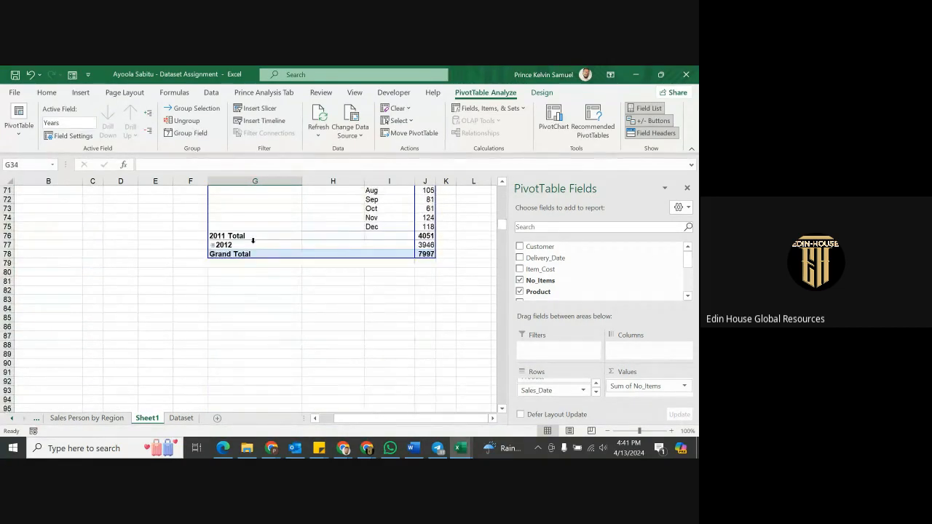
pyautogui.scroll(20, 265, 241)
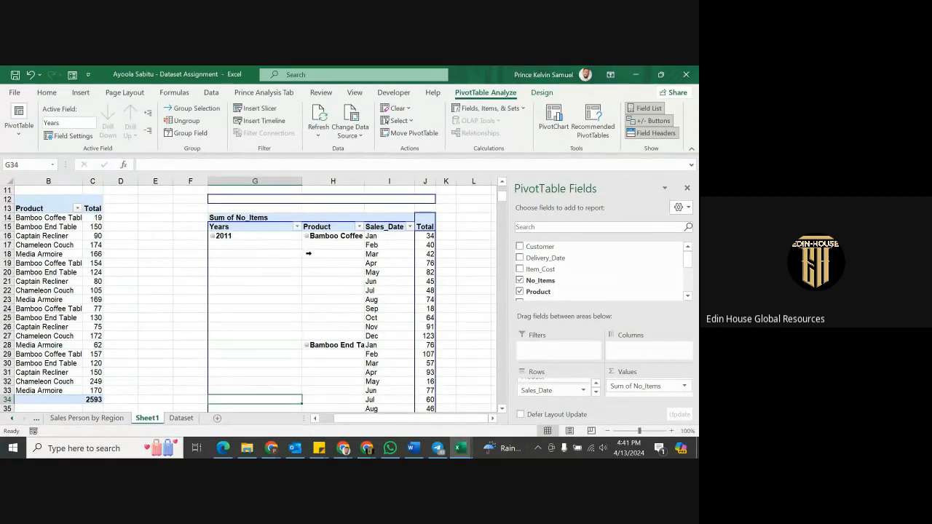
# Enable Repeat item labels in the Years field settings so 2011 appears on every monthly row.
pyautogui.click(308, 254)
pyautogui.click(288, 256)
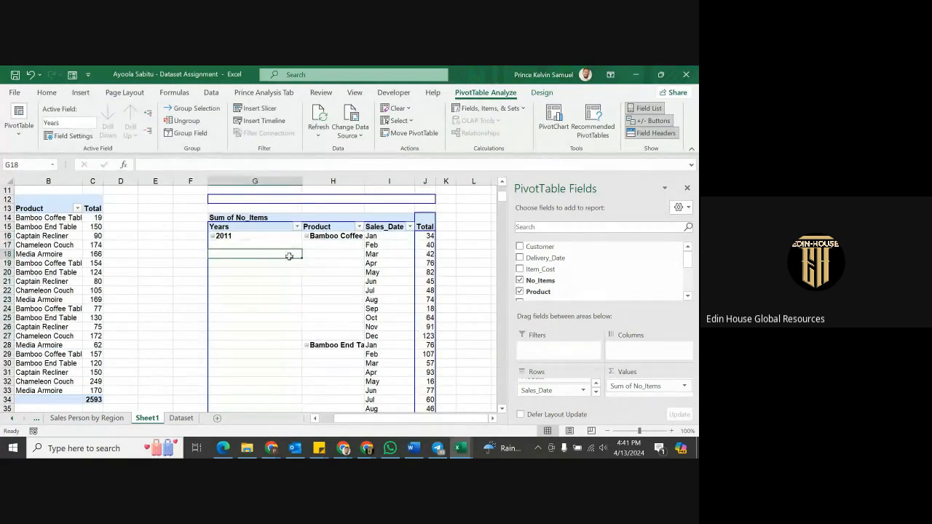
pyautogui.rightClick(290, 255)
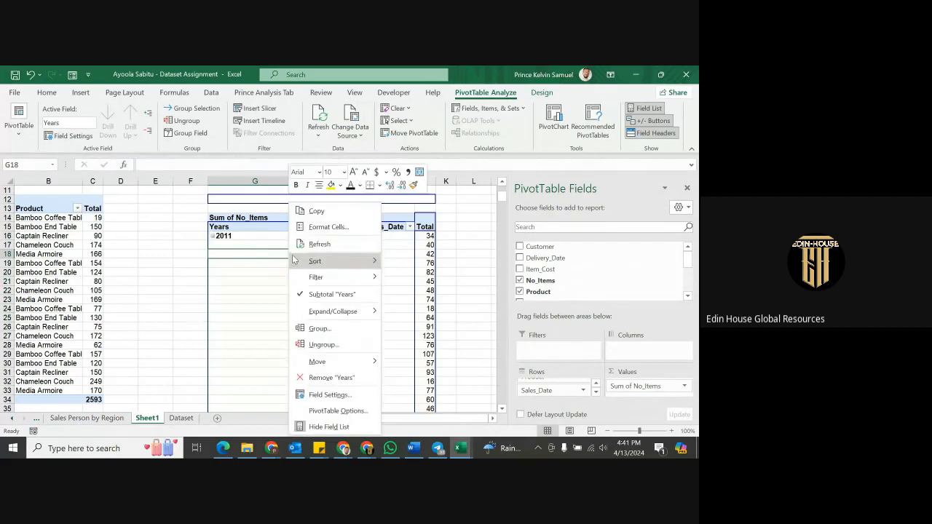
pyautogui.click(358, 394)
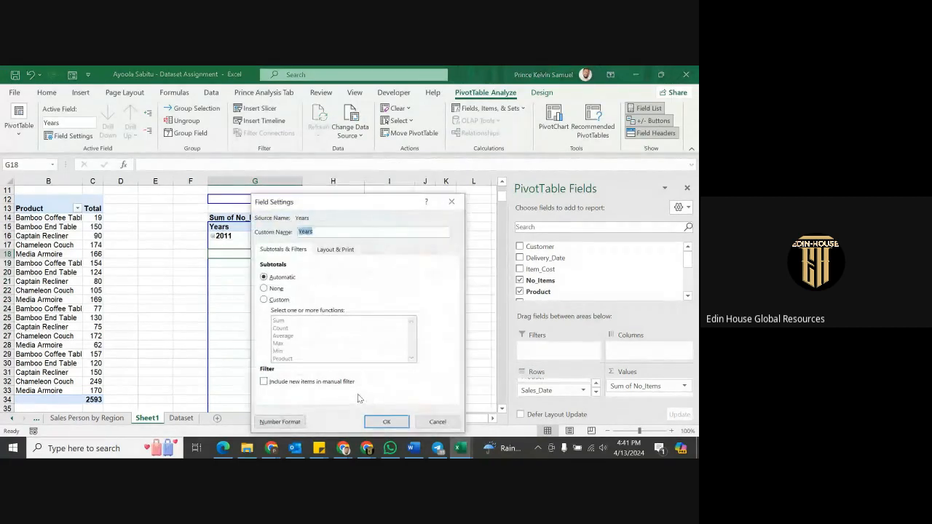
pyautogui.click(324, 250)
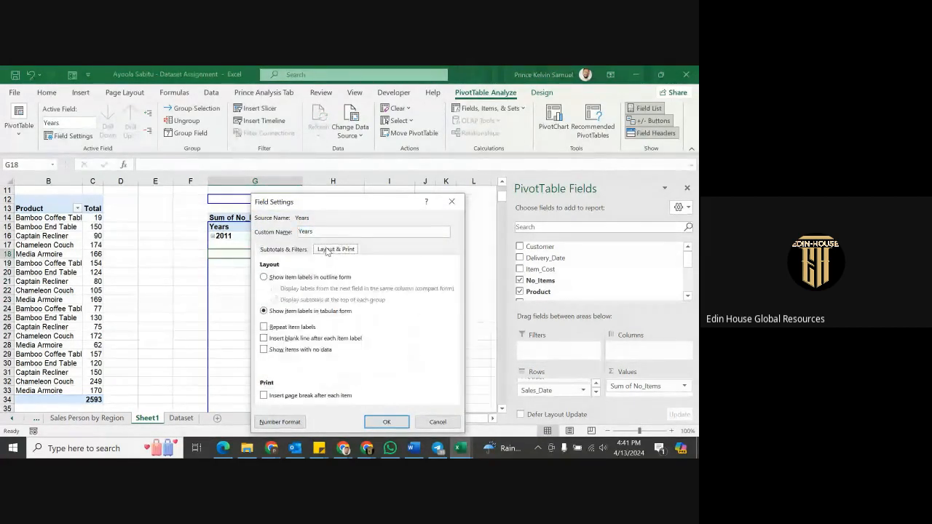
pyautogui.click(292, 328)
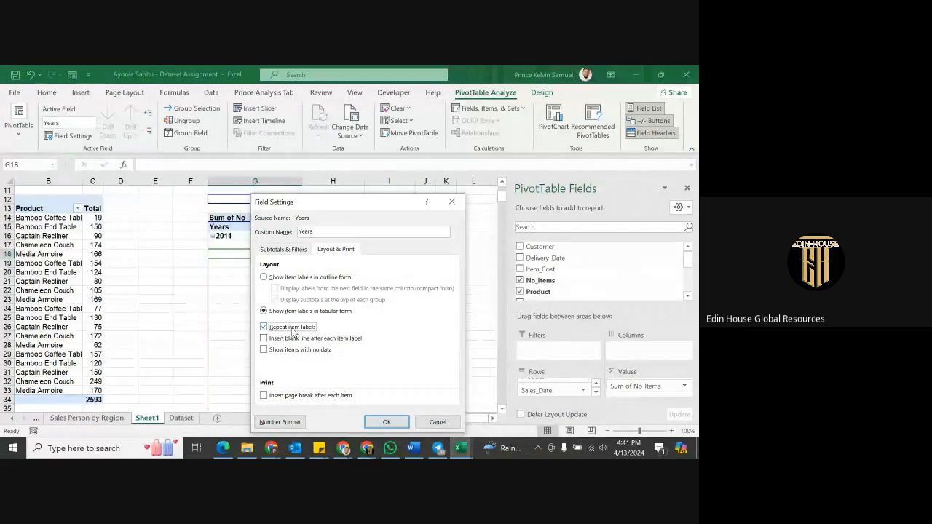
pyautogui.click(388, 426)
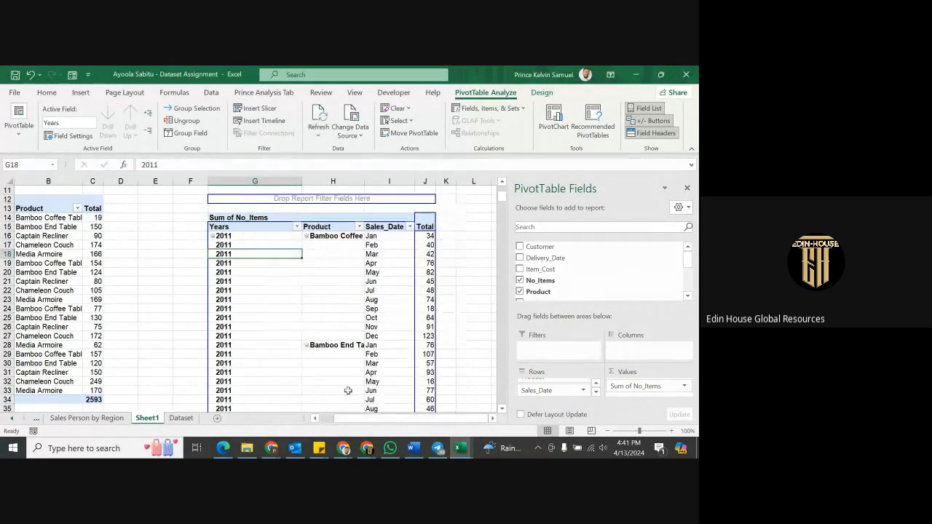
pyautogui.scroll(-3, 259, 313)
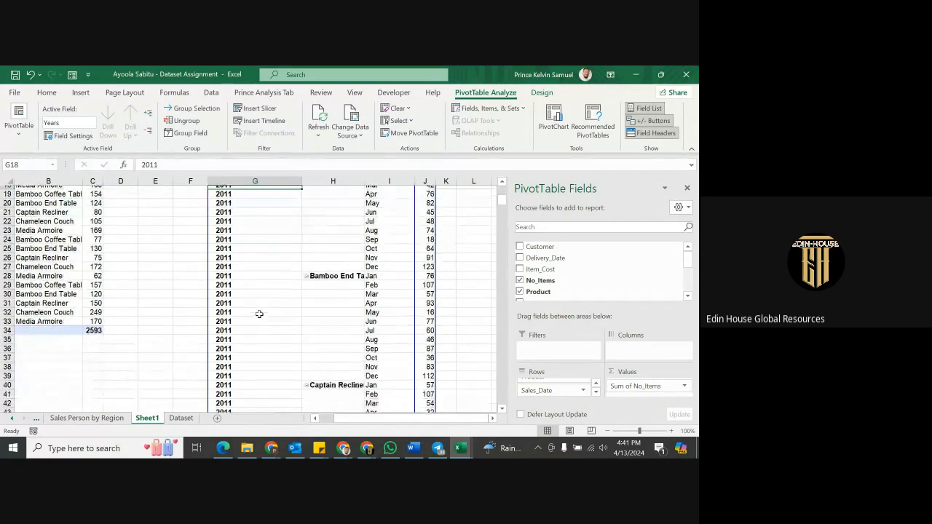
pyautogui.scroll(-13, 259, 314)
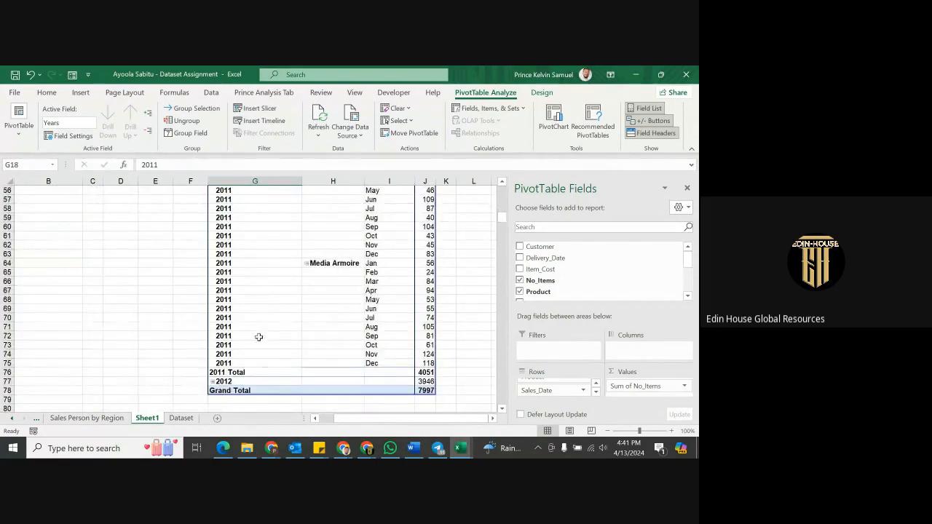
pyautogui.scroll(16, 345, 328)
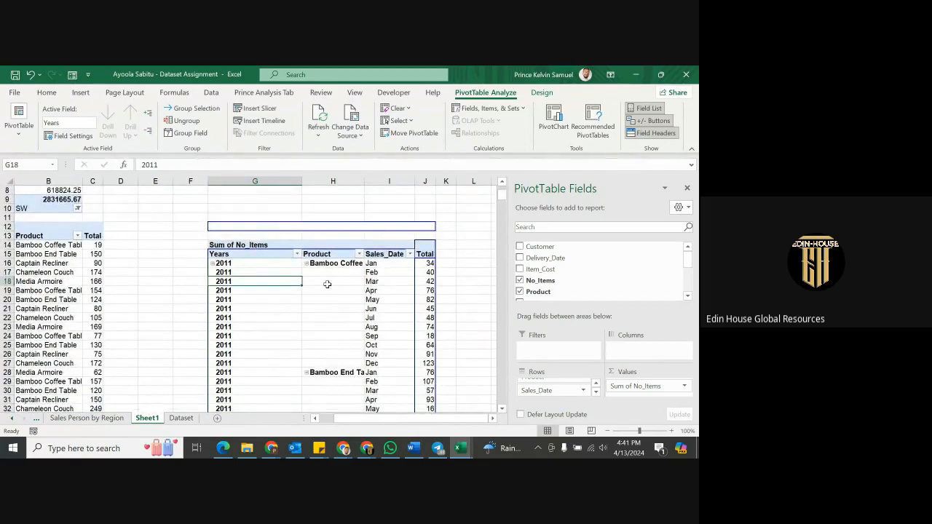
# Enable Repeat item labels in the Product field settings, e.g. Media Armoire on Jan–Dec rows.
pyautogui.click(325, 273)
pyautogui.rightClick(325, 274)
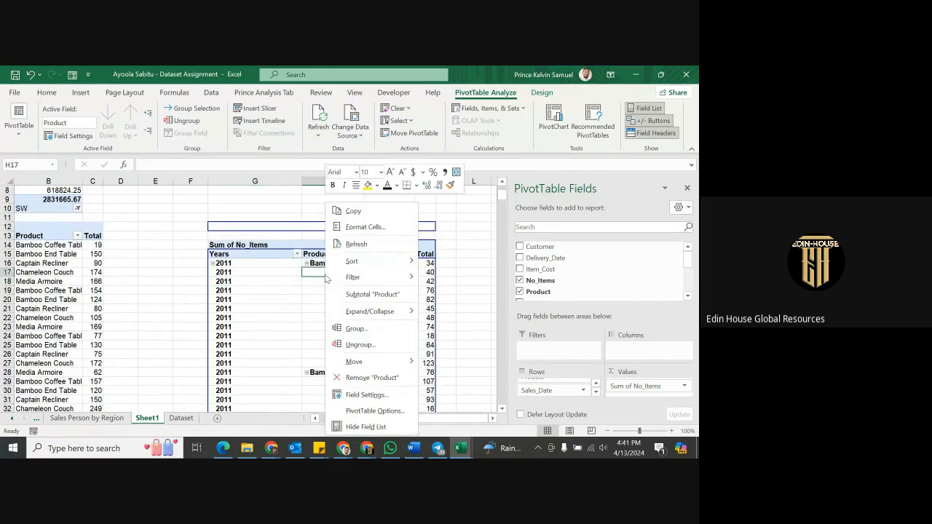
pyautogui.click(386, 396)
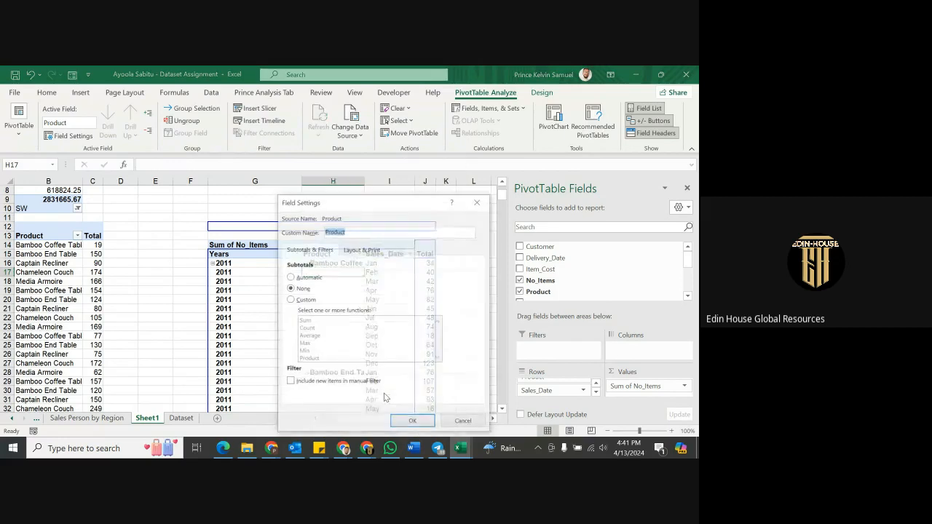
pyautogui.click(356, 252)
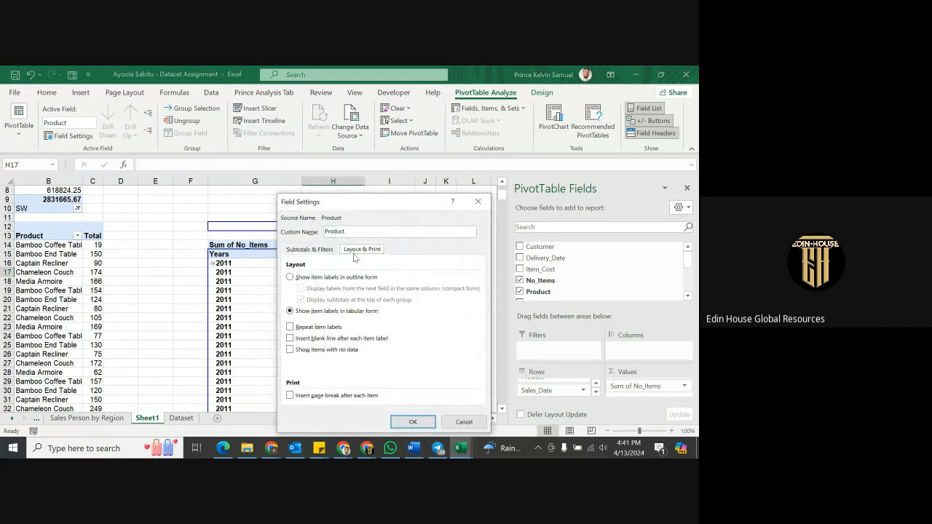
pyautogui.click(314, 327)
pyautogui.click(412, 422)
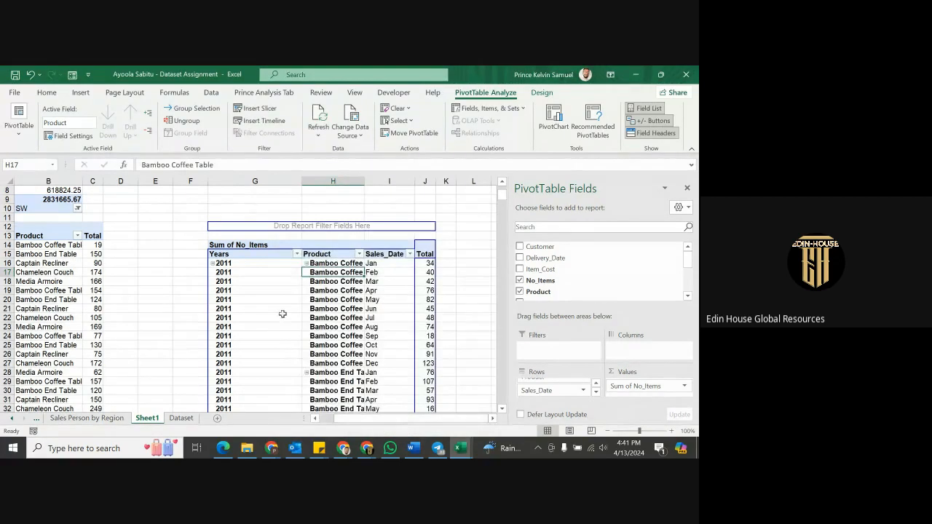
pyautogui.scroll(-15, 283, 314)
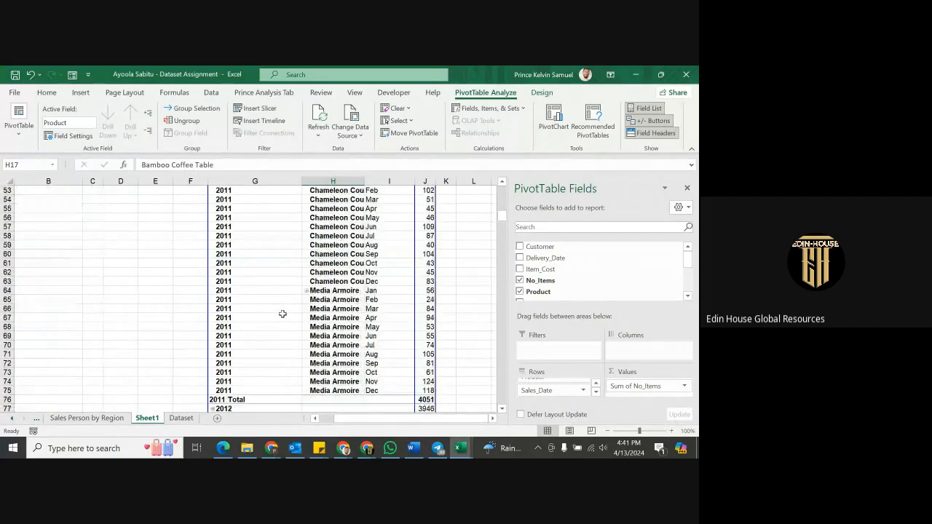
pyautogui.scroll(15, 282, 313)
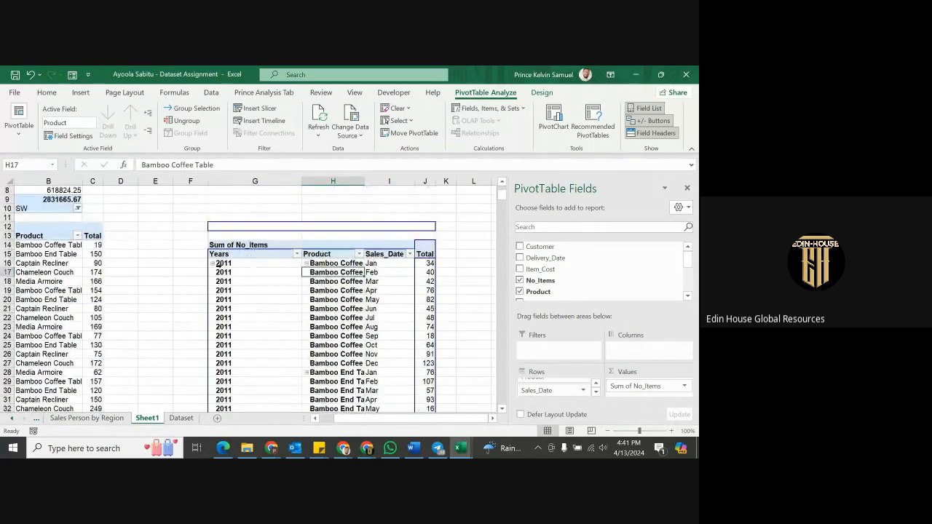
# Collapse 2011 to its 4051 total, expand 2012, then remove Years from the Rows area.
pyautogui.click(213, 263)
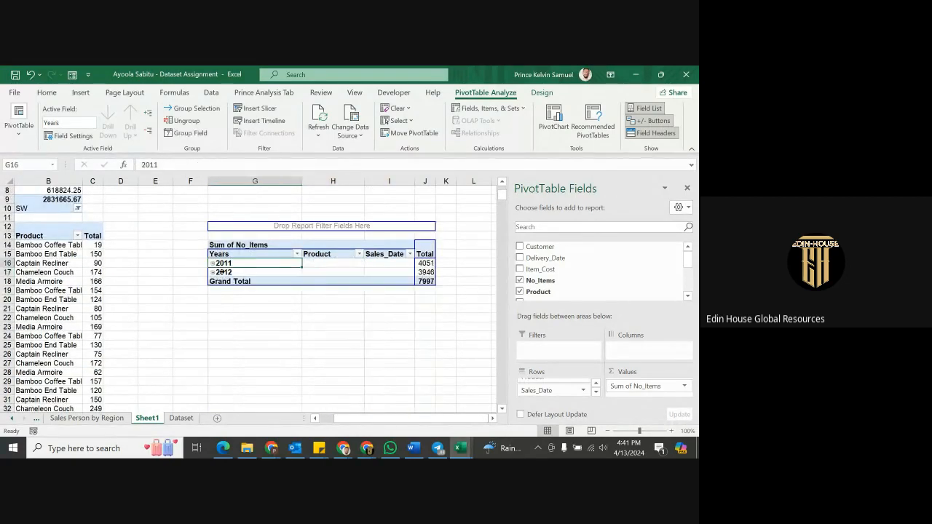
pyautogui.click(214, 273)
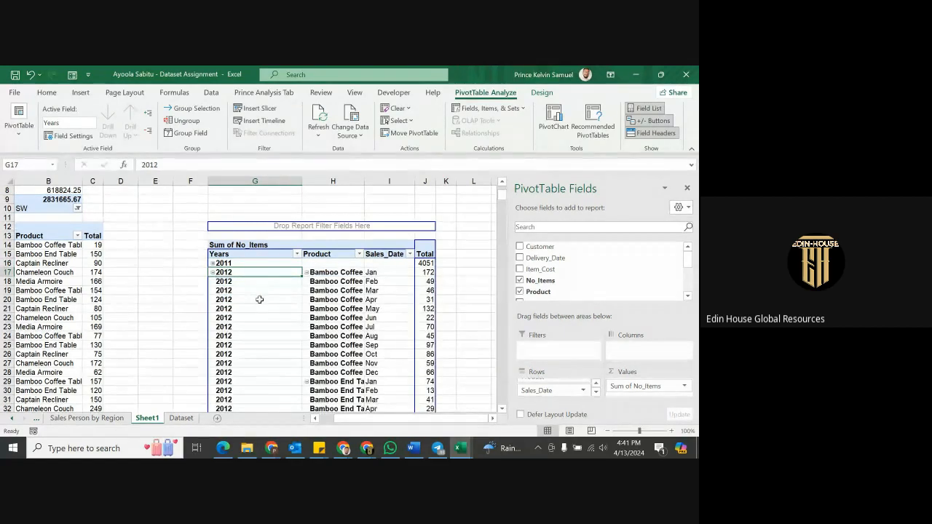
pyautogui.scroll(-4, 260, 299)
pyautogui.scroll(-15, 263, 304)
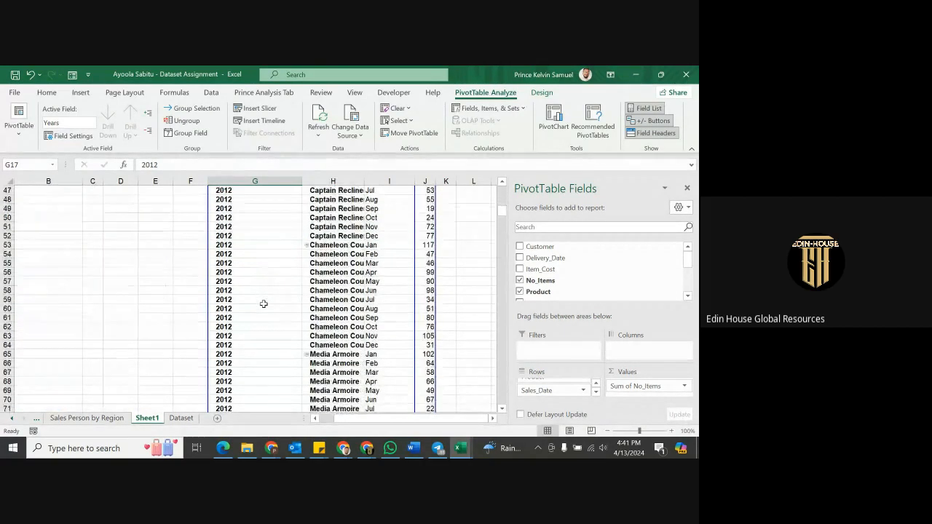
pyautogui.scroll(20, 266, 302)
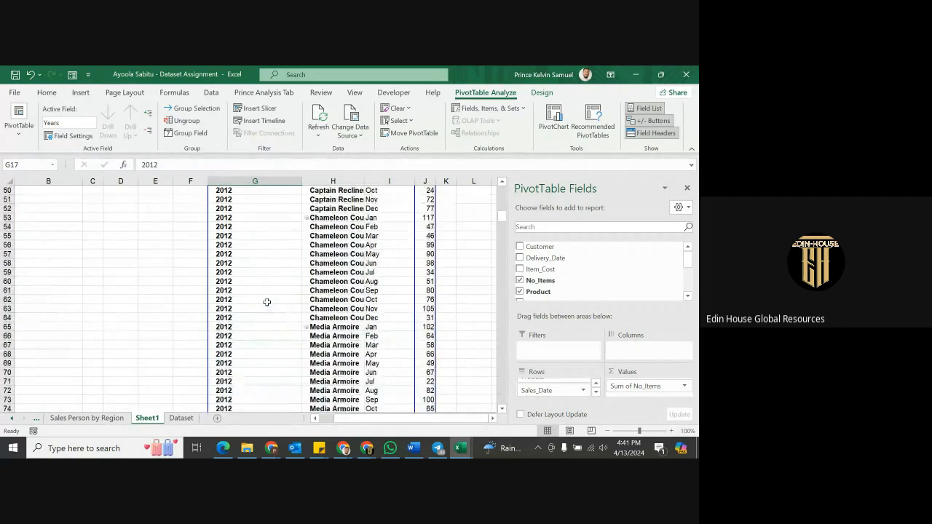
pyautogui.scroll(-2, 266, 298)
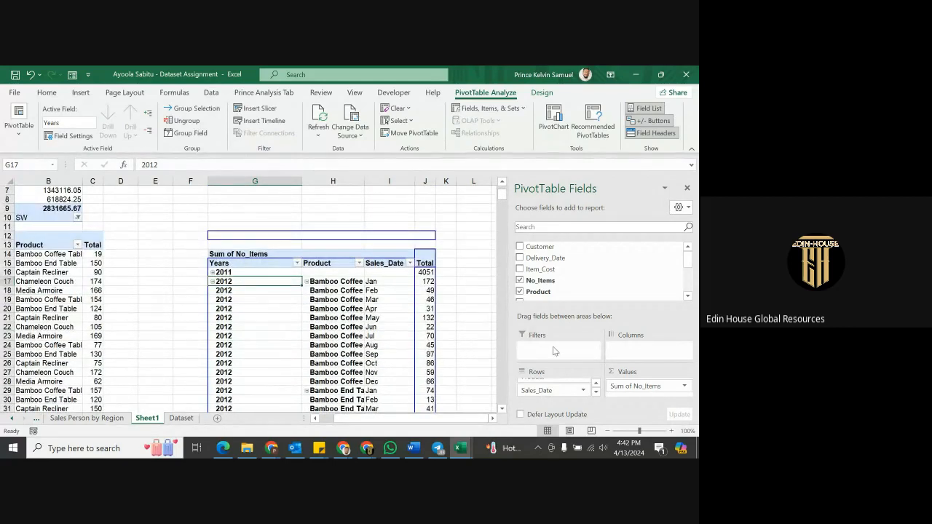
pyautogui.scroll(2, 565, 390)
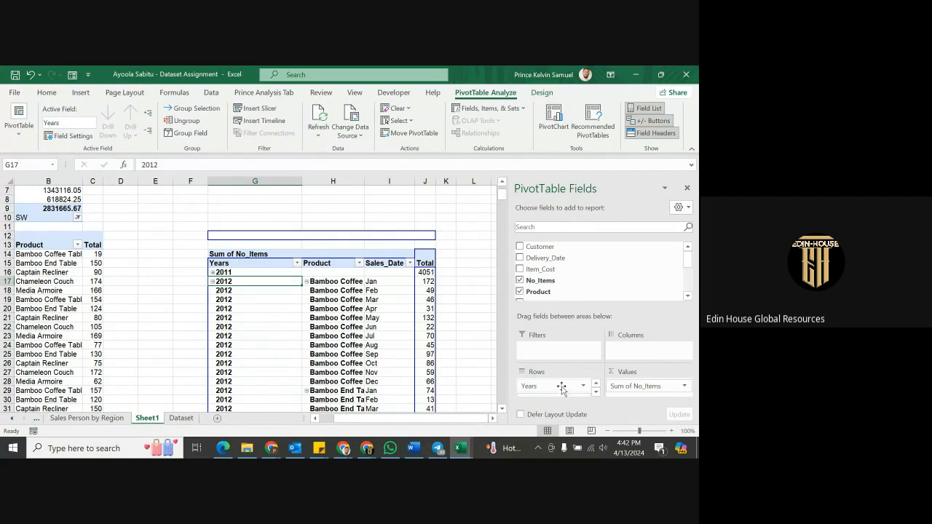
pyautogui.moveTo(565, 390); pyautogui.dragTo(630, 256)
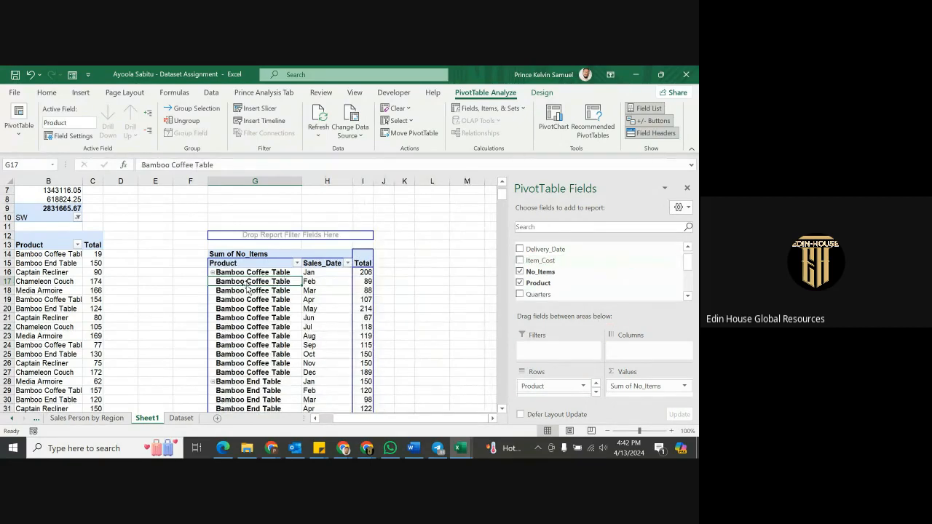
pyautogui.scroll(-3, 250, 281)
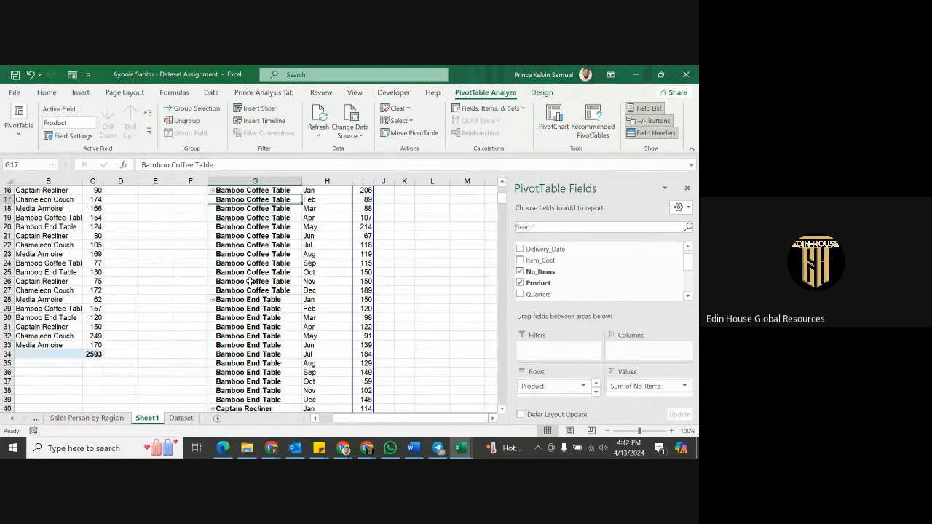
pyautogui.scroll(3, 250, 281)
pyautogui.scroll(-2, 329, 276)
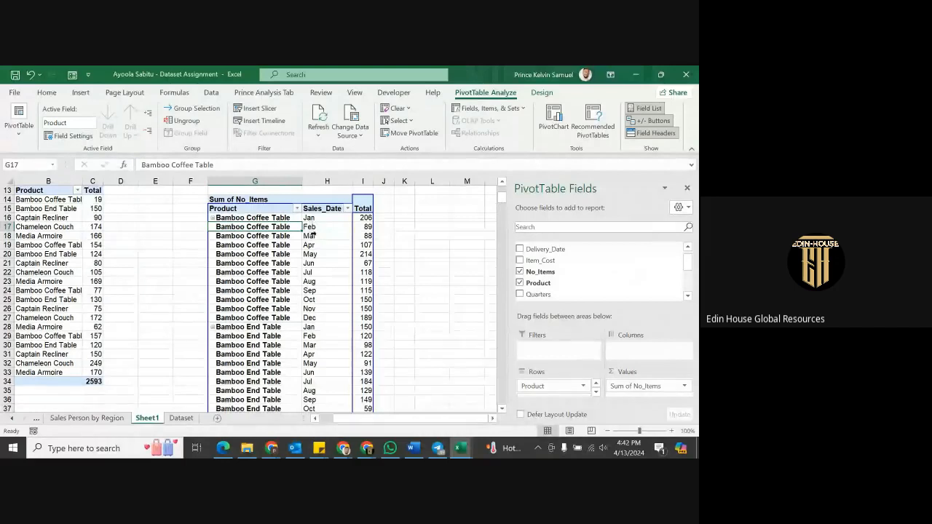
pyautogui.scroll(-4, 327, 249)
pyautogui.scroll(-14, 327, 250)
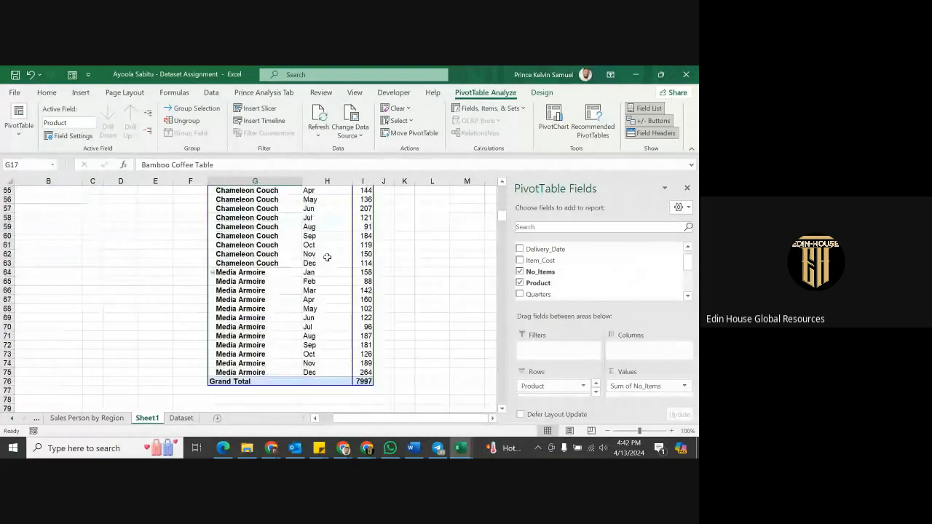
pyautogui.scroll(2, 327, 257)
pyautogui.scroll(5, 327, 257)
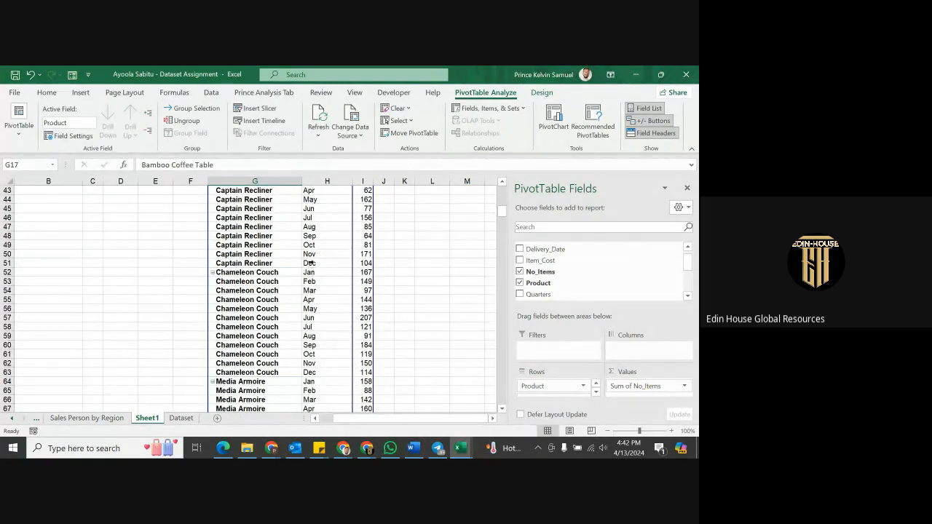
pyautogui.scroll(-4, 333, 375)
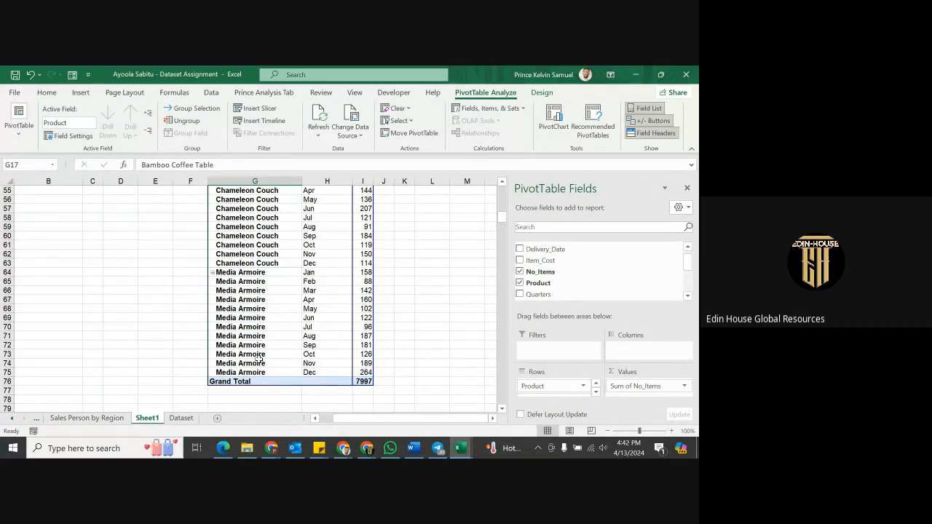
pyautogui.scroll(-1, 558, 391)
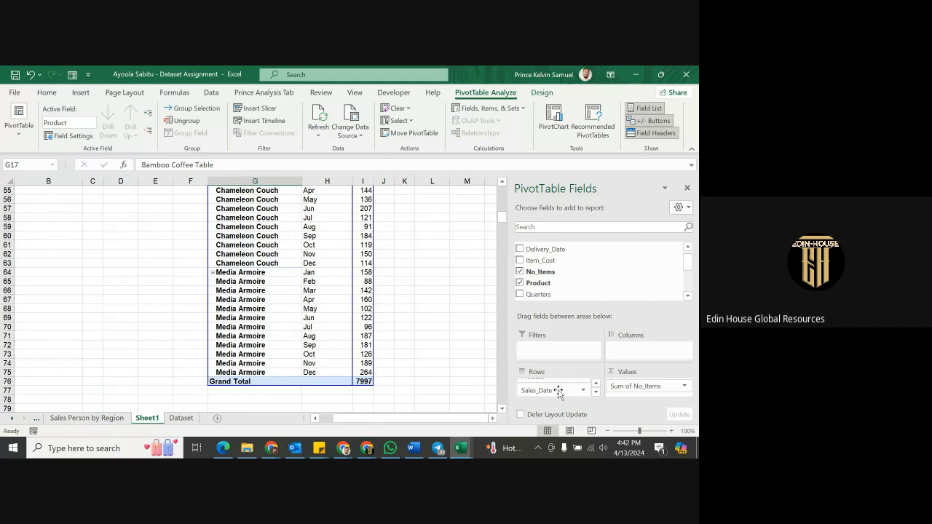
pyautogui.scroll(1, 558, 392)
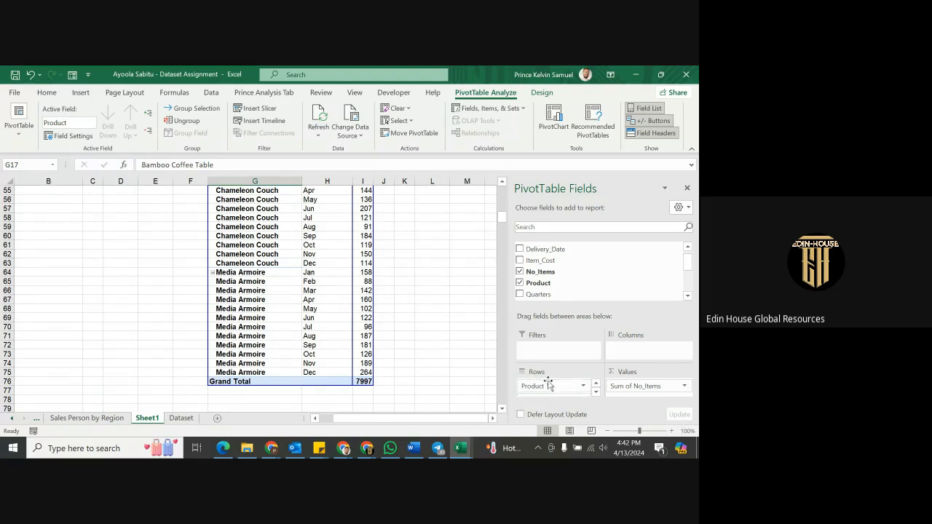
pyautogui.scroll(-1, 573, 386)
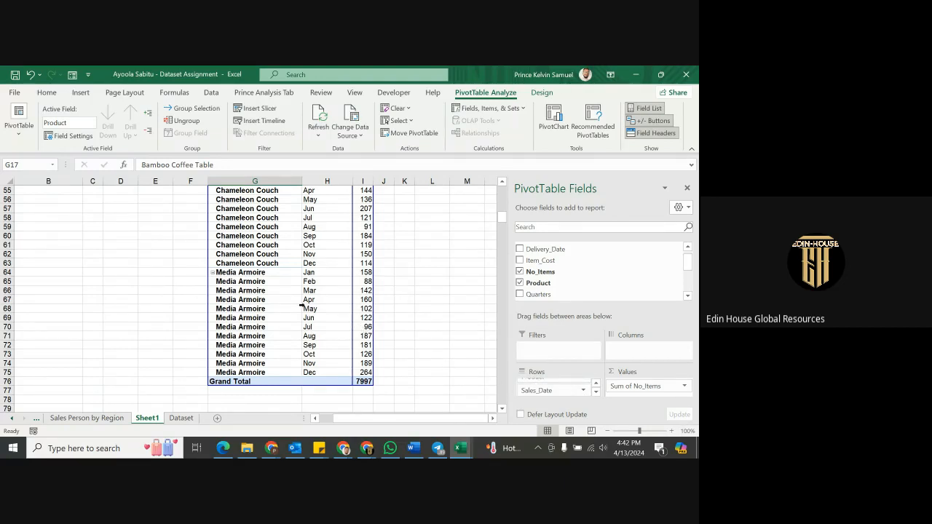
pyautogui.scroll(13, 300, 308)
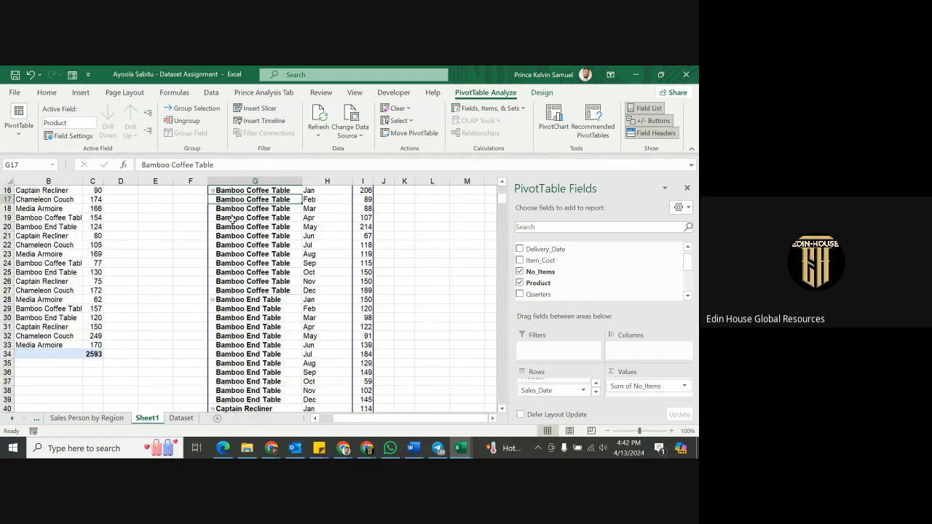
pyautogui.scroll(5, 241, 234)
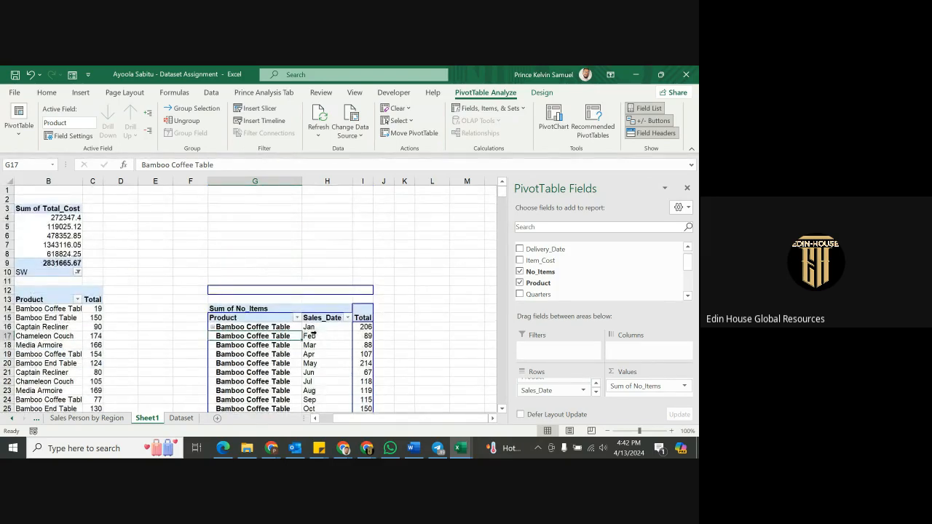
pyautogui.scroll(-3, 461, 350)
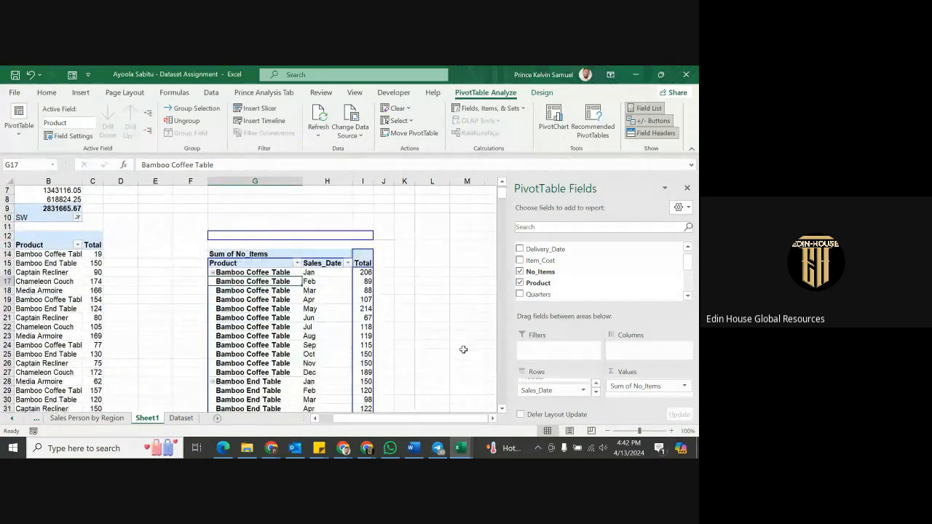
pyautogui.click(582, 392)
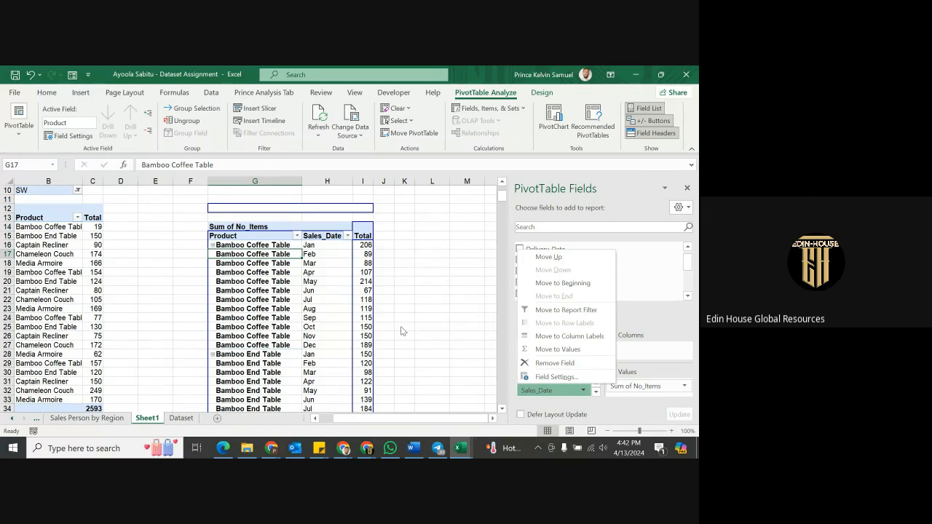
pyautogui.click(341, 309)
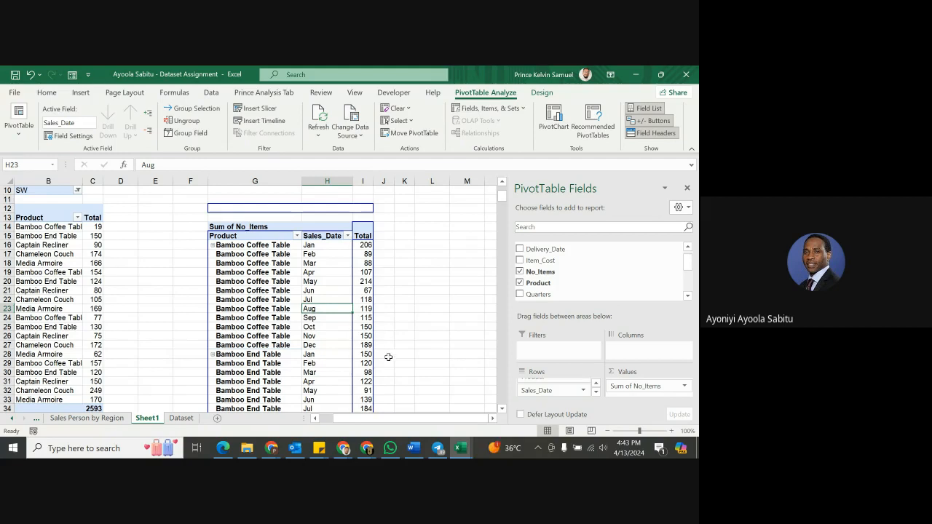
pyautogui.moveTo(460, 451)
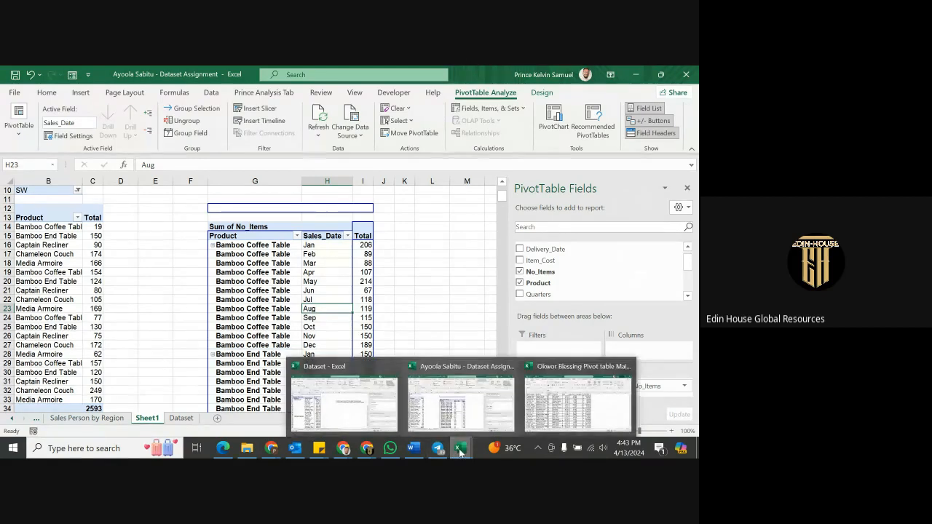
# In the Dataset workbook, start a new PivotTable from Table1 on the Dataset sheet.
pyautogui.click(353, 404)
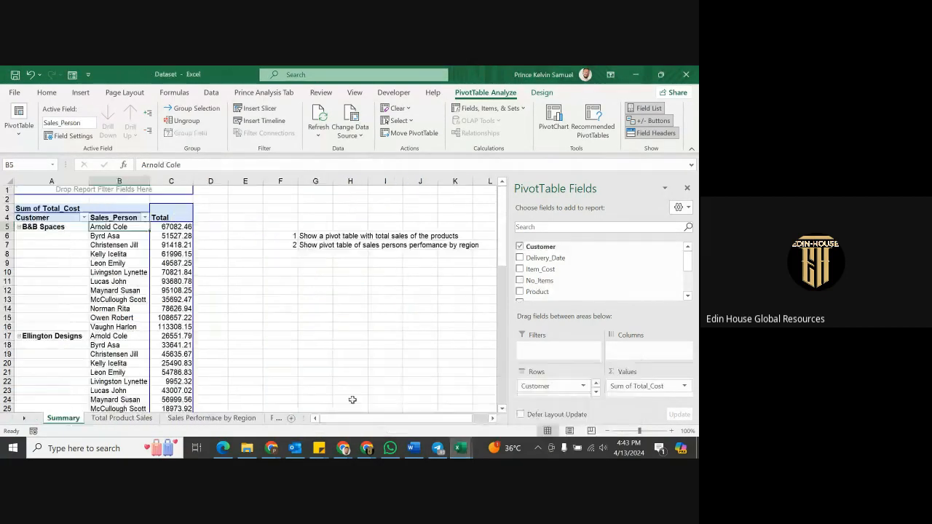
pyautogui.click(275, 418)
pyautogui.click(224, 419)
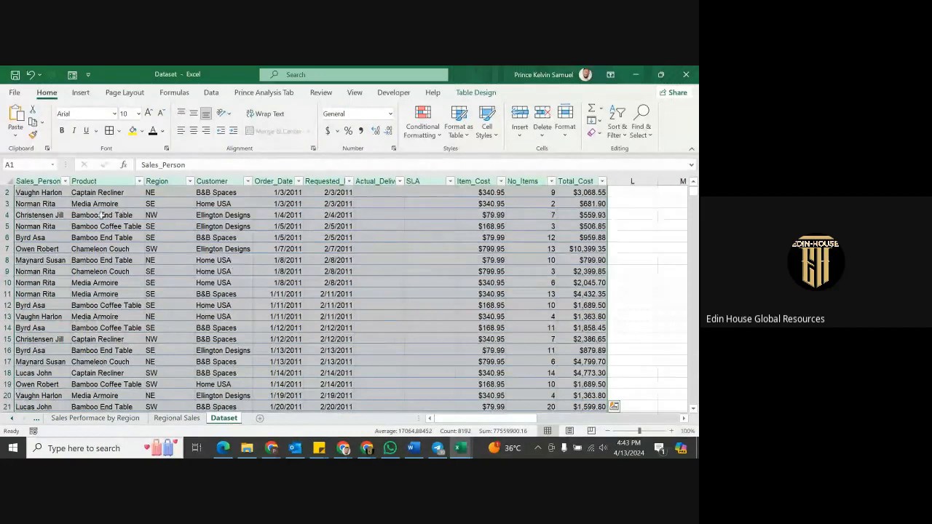
pyautogui.scroll(1, 154, 249)
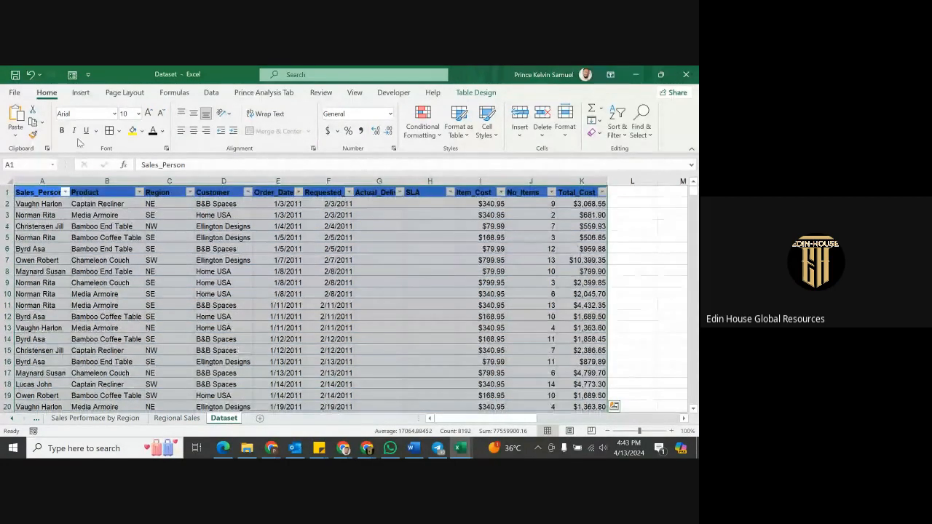
pyautogui.click(79, 94)
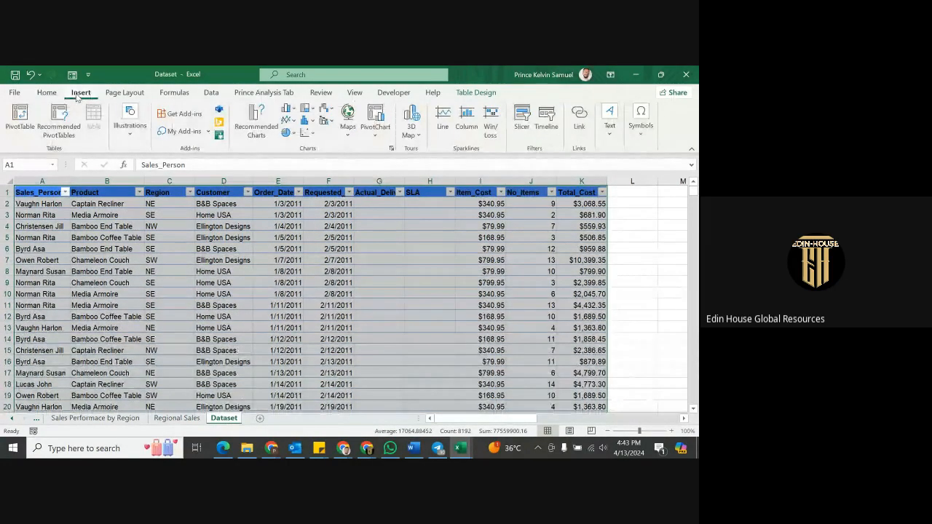
pyautogui.click(20, 115)
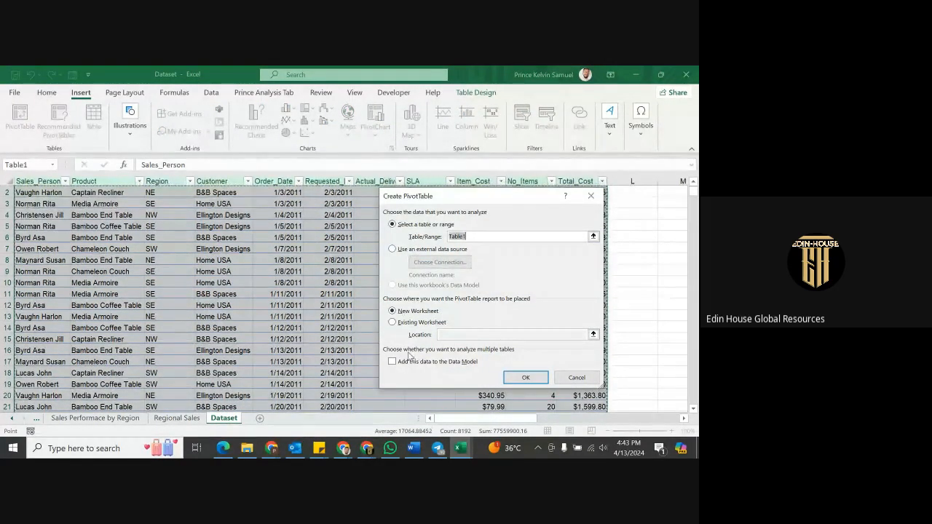
# Create the empty Table1 pivot at cell F4 of the existing Sales Performace by Region sheet.
pyautogui.click(392, 323)
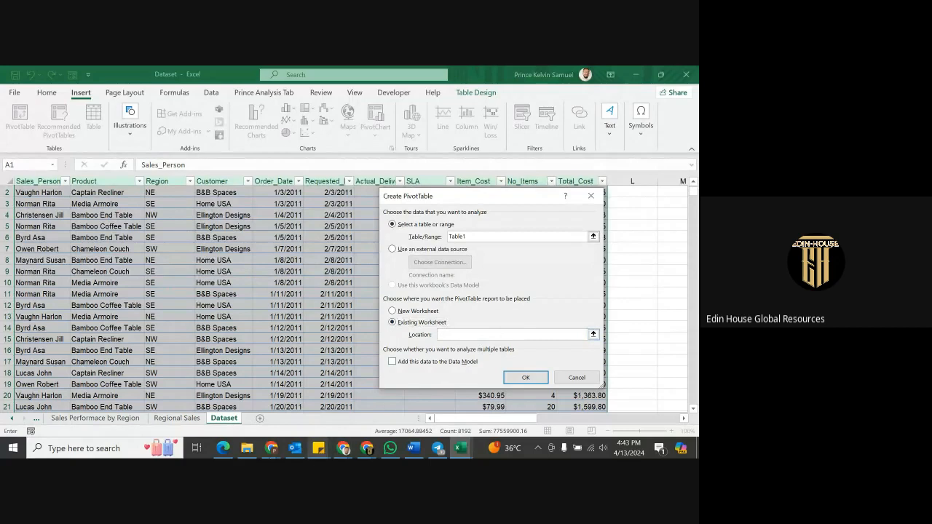
pyautogui.click(98, 420)
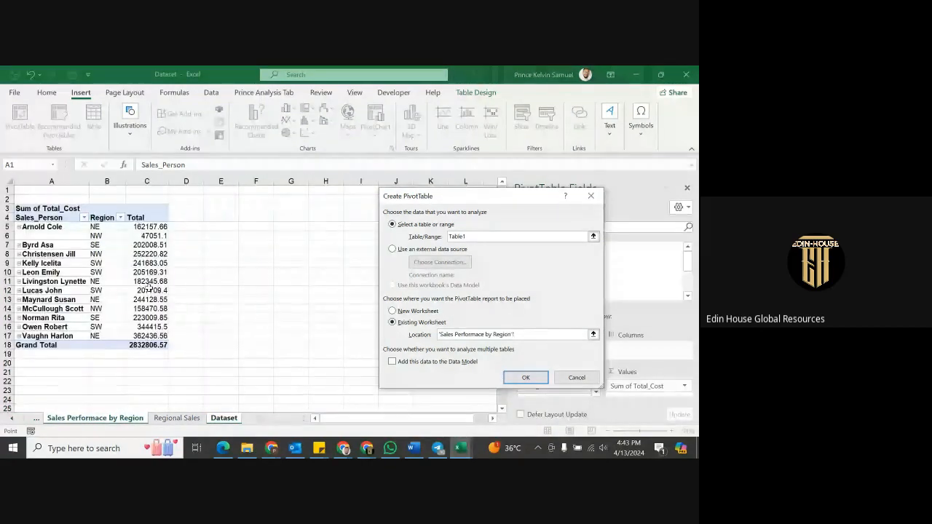
pyautogui.click(253, 216)
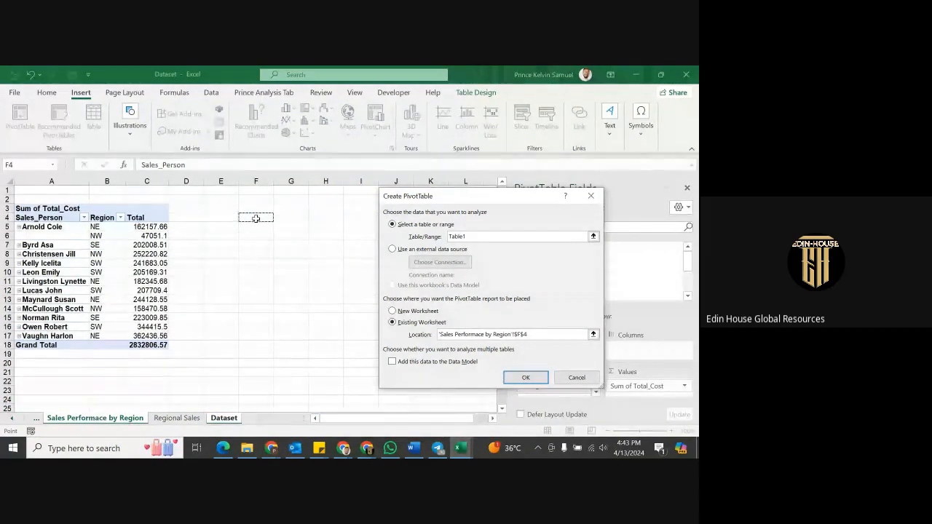
pyautogui.click(509, 380)
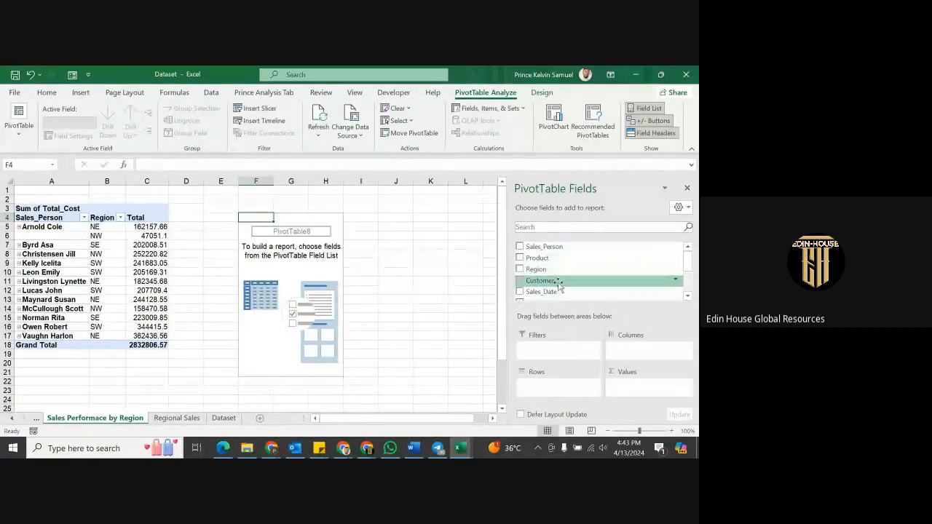
# Group rows by Delivery_Date years and sum No_Items (2011 3148, 2012 4178, 2013 673).
pyautogui.scroll(-1, 559, 289)
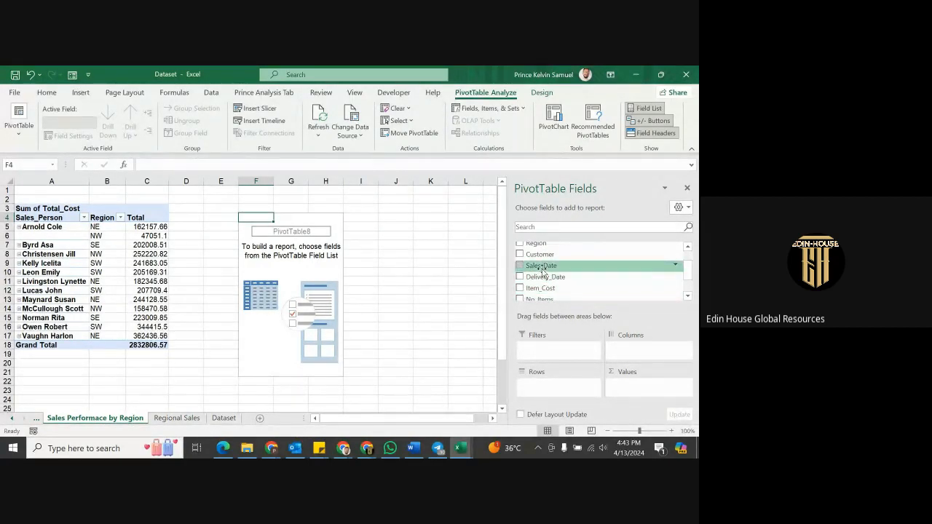
pyautogui.moveTo(543, 265); pyautogui.dragTo(553, 393)
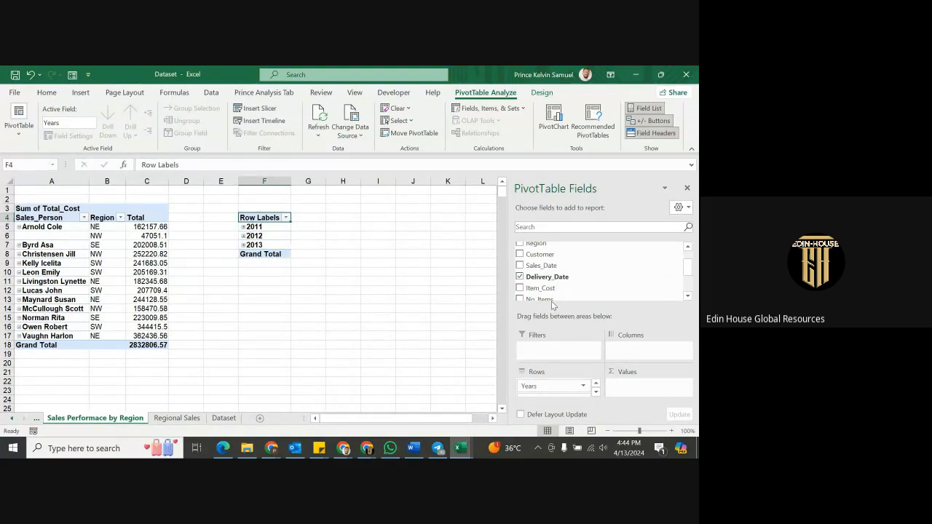
pyautogui.scroll(-1, 567, 282)
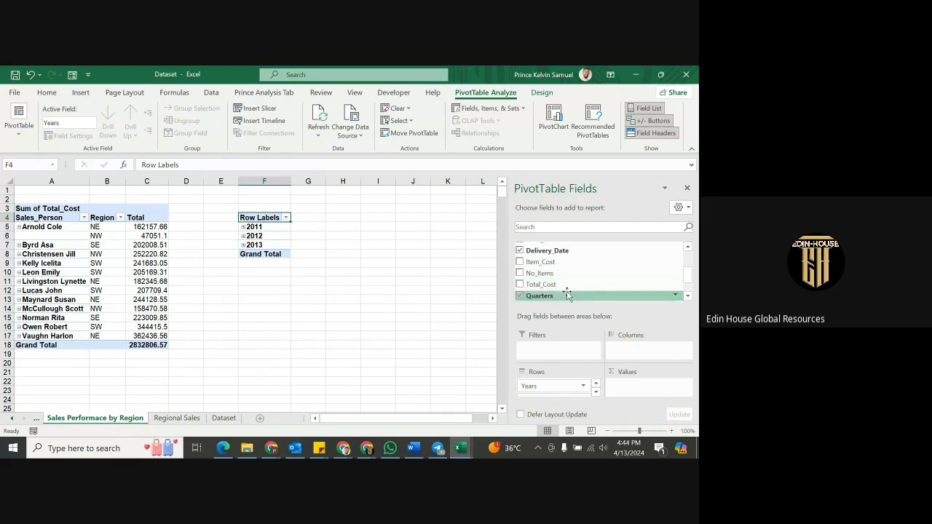
pyautogui.moveTo(556, 286)
pyautogui.mouseDown()
pyautogui.moveTo(614, 371)
pyautogui.moveTo(646, 397)
pyautogui.moveTo(608, 314)
pyautogui.moveTo(565, 282)
pyautogui.mouseUp()
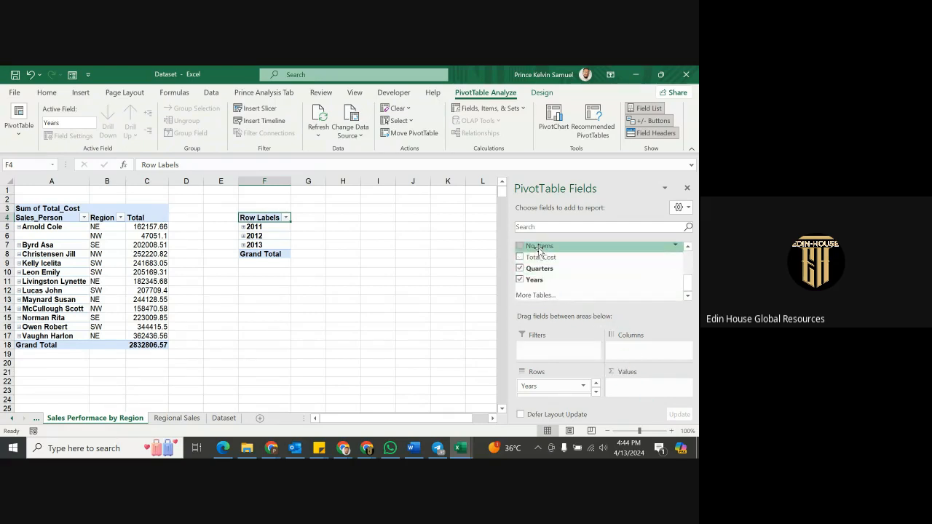
pyautogui.moveTo(539, 246)
pyautogui.mouseDown()
pyautogui.moveTo(633, 393)
pyautogui.moveTo(626, 388)
pyautogui.mouseUp()
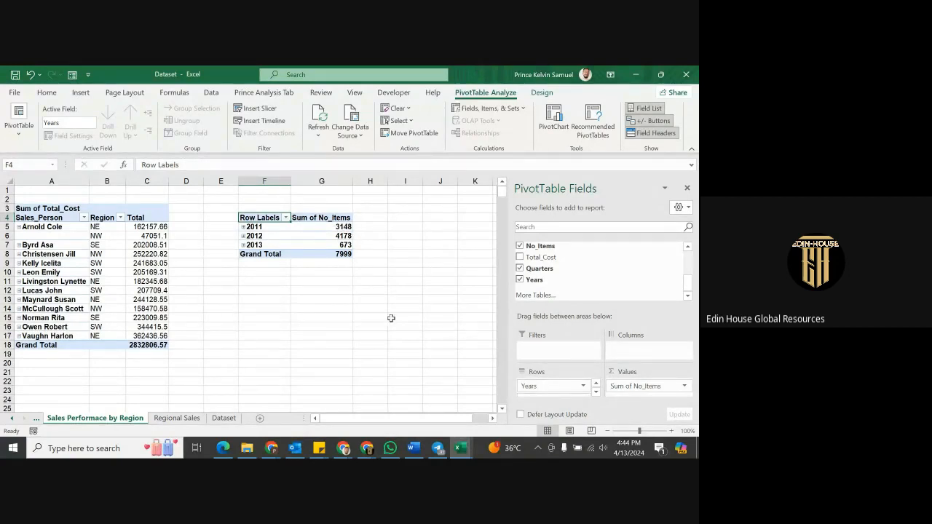
# Check 2011's quarter breakdown, then add Product to the rows beneath Years.
pyautogui.click(243, 227)
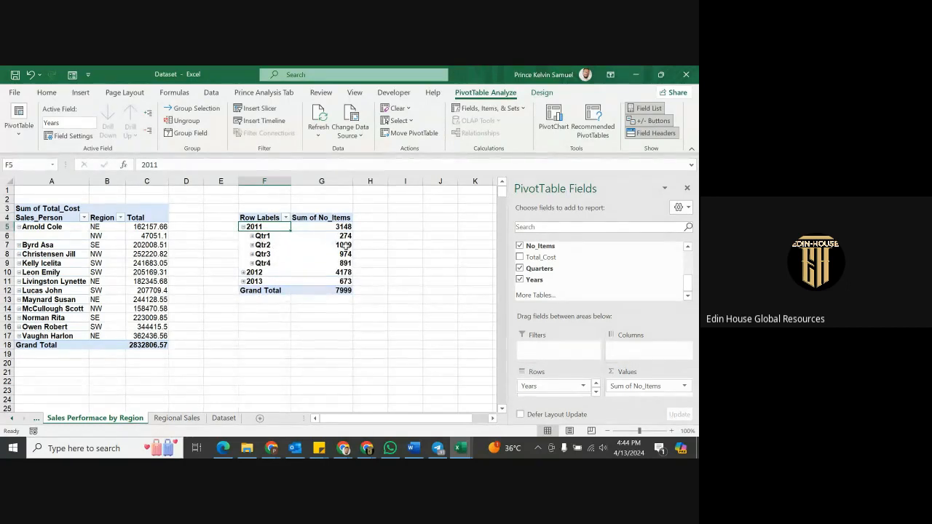
pyautogui.click(242, 227)
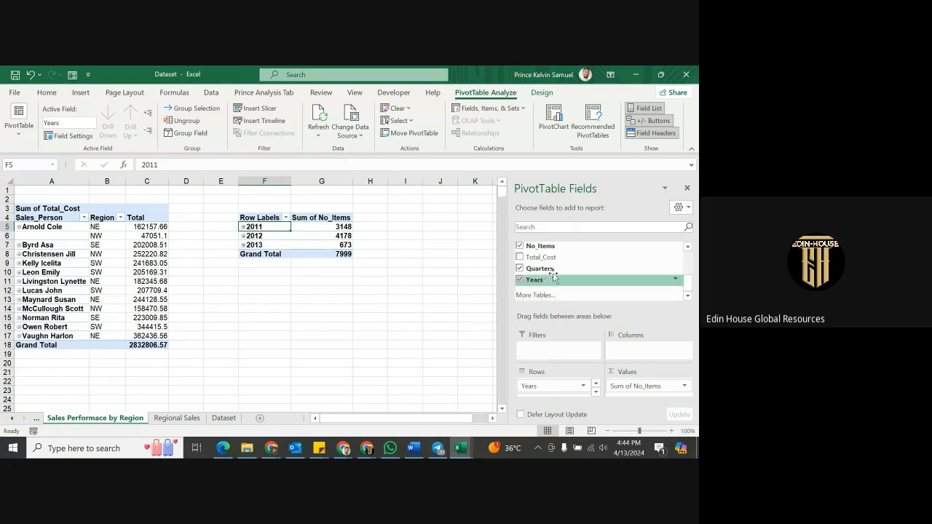
pyautogui.scroll(1, 555, 274)
pyautogui.scroll(2, 556, 272)
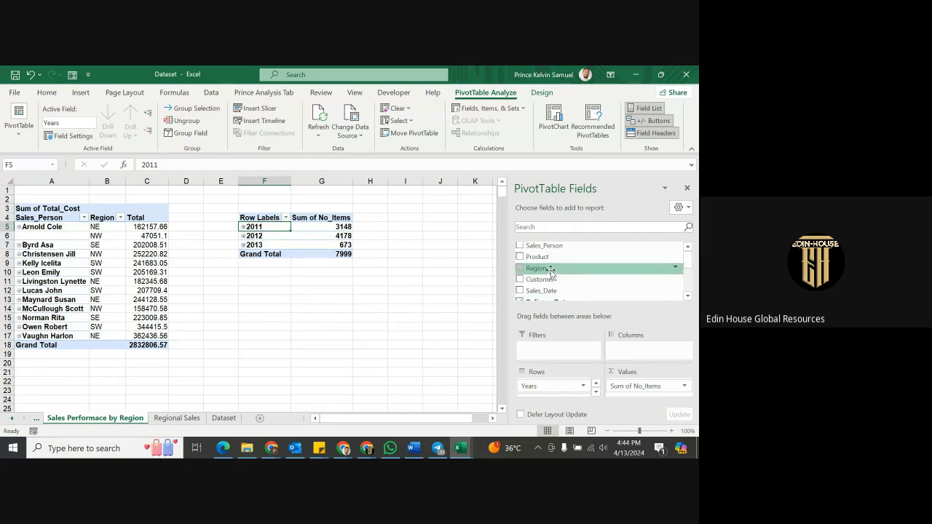
pyautogui.moveTo(542, 258); pyautogui.dragTo(547, 390)
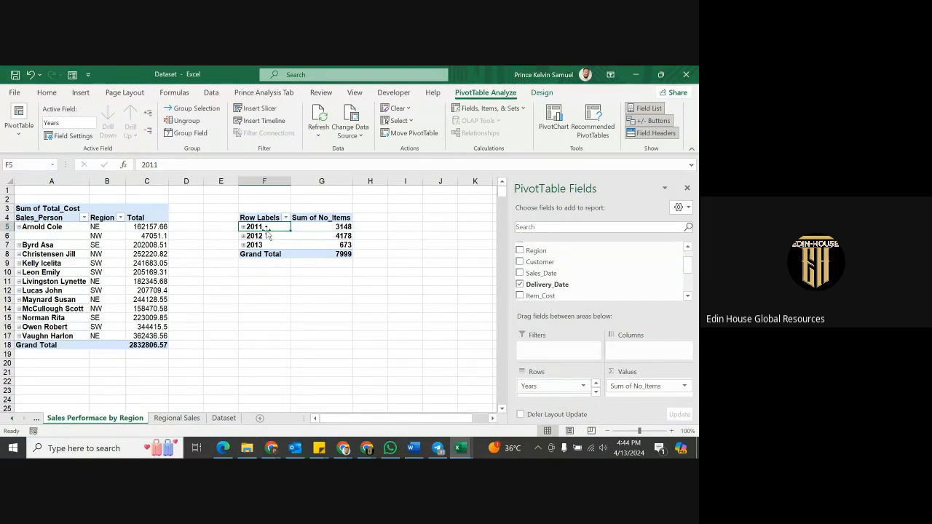
# Expand 2011 and take Product out of the row fields.
pyautogui.click(243, 227)
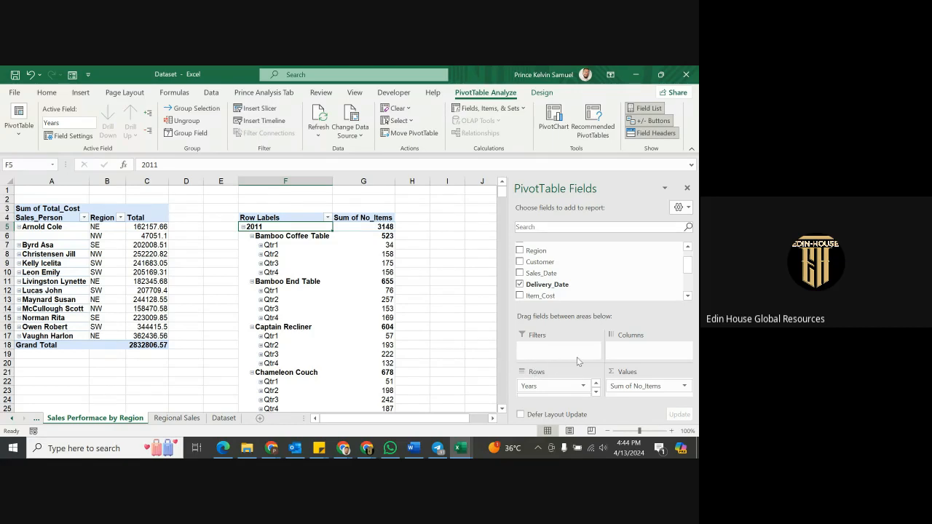
pyautogui.scroll(-2, 571, 392)
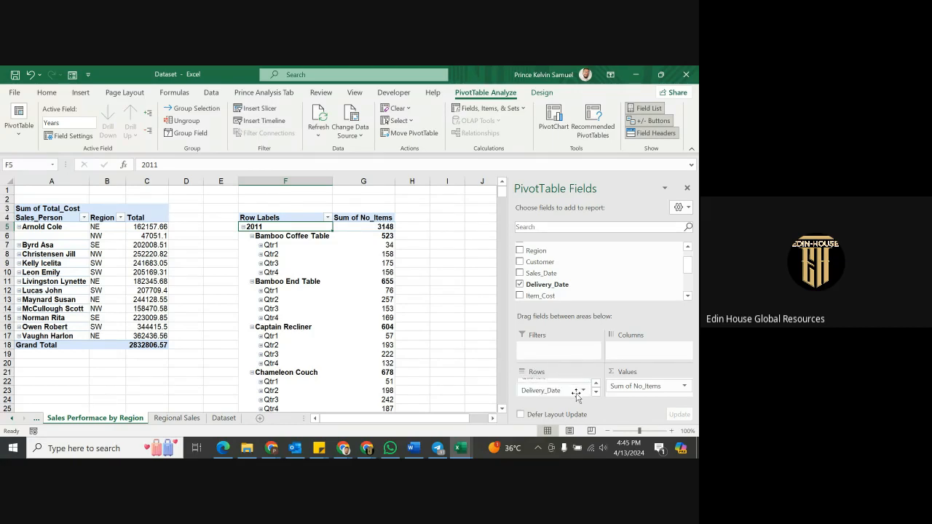
pyautogui.scroll(-1, 571, 391)
pyautogui.moveTo(570, 392); pyautogui.dragTo(616, 268)
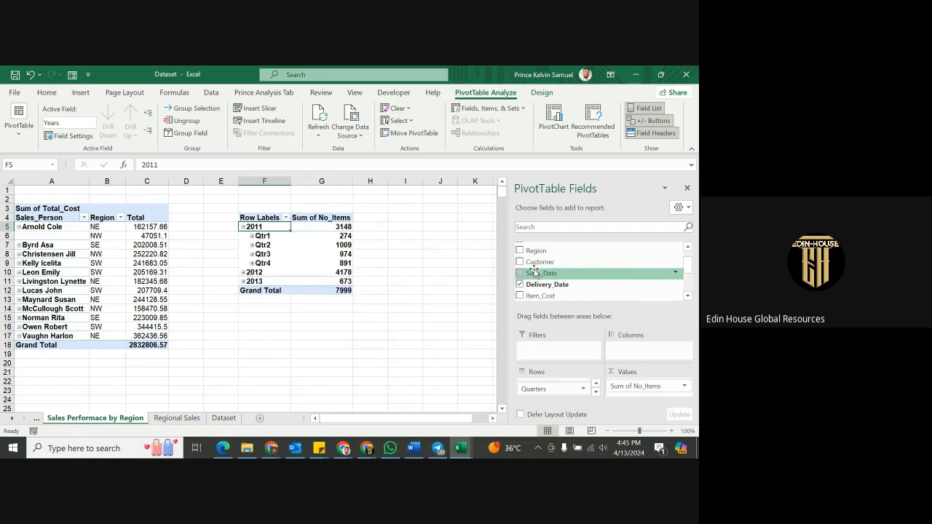
# Add Sales_Person to the rows and remove Quarters, leaving salesperson then delivery month.
pyautogui.scroll(2, 541, 269)
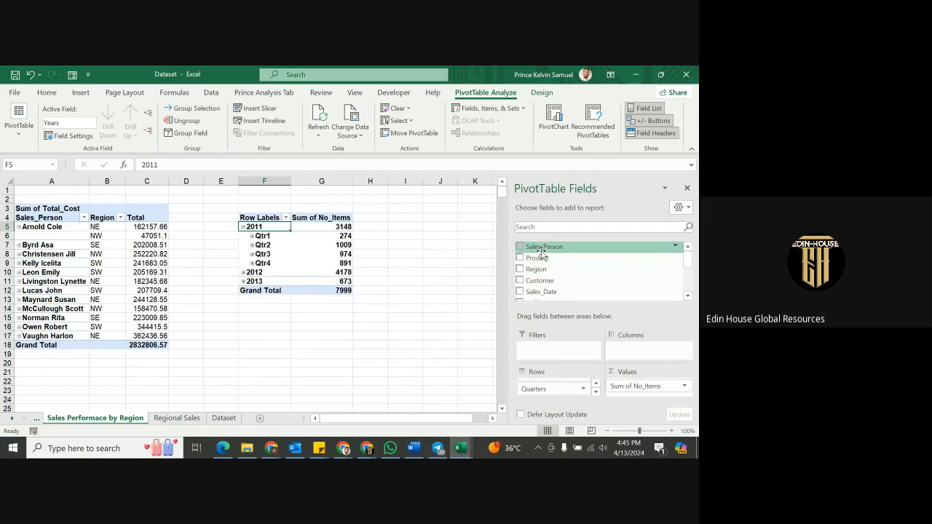
pyautogui.moveTo(543, 247); pyautogui.dragTo(557, 390)
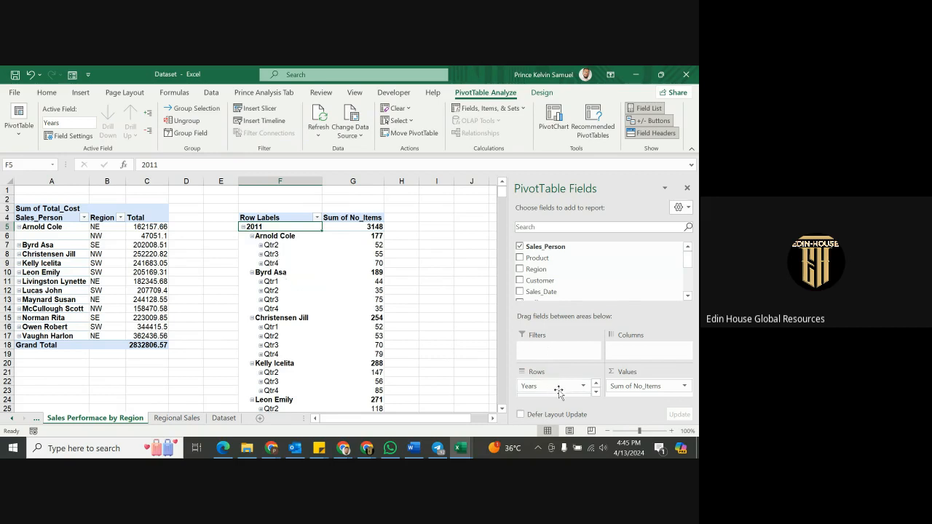
pyautogui.scroll(-2, 558, 389)
pyautogui.scroll(2, 559, 394)
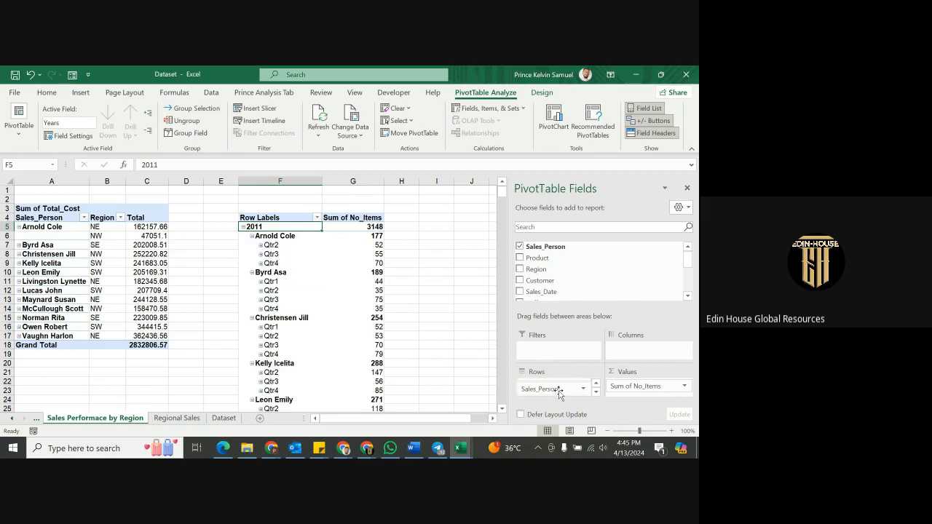
pyautogui.scroll(-1, 558, 394)
pyautogui.scroll(2, 558, 393)
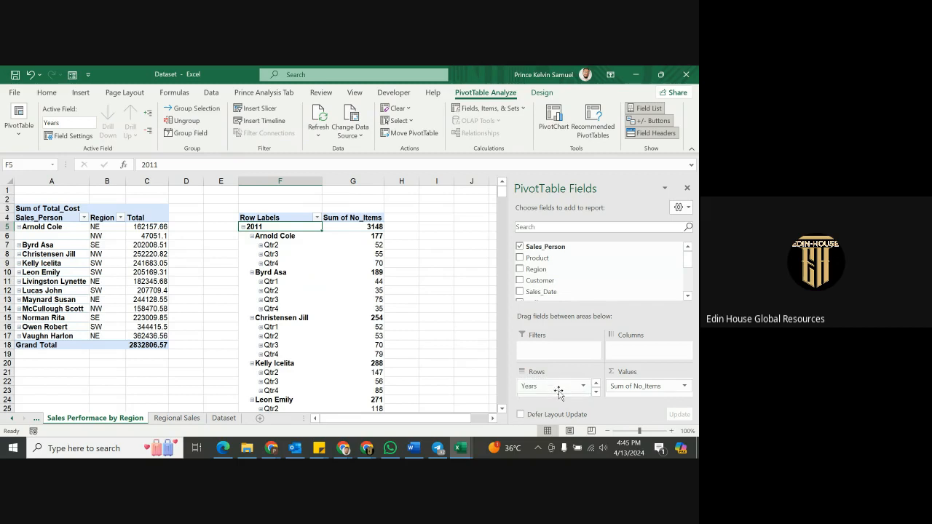
pyautogui.scroll(-2, 558, 393)
pyautogui.scroll(2, 559, 393)
pyautogui.scroll(-1, 559, 393)
pyautogui.moveTo(558, 390); pyautogui.dragTo(649, 301)
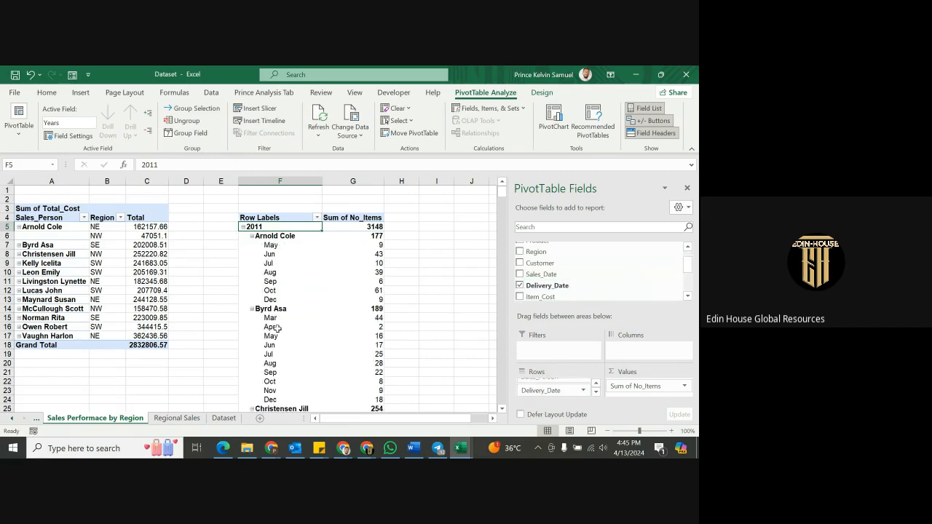
# Turn on Classic PivotTable layout and A to Z field sorting in PivotTable Options.
pyautogui.rightClick(276, 257)
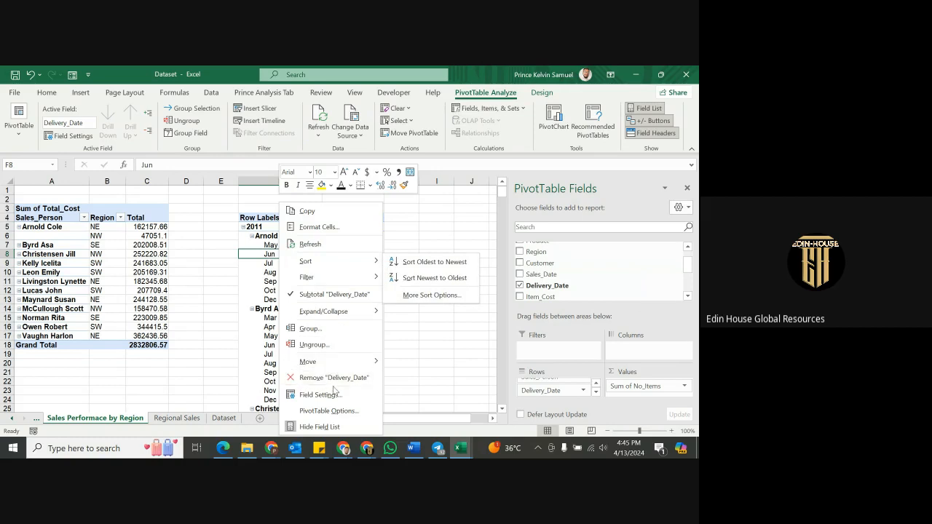
pyautogui.click(336, 411)
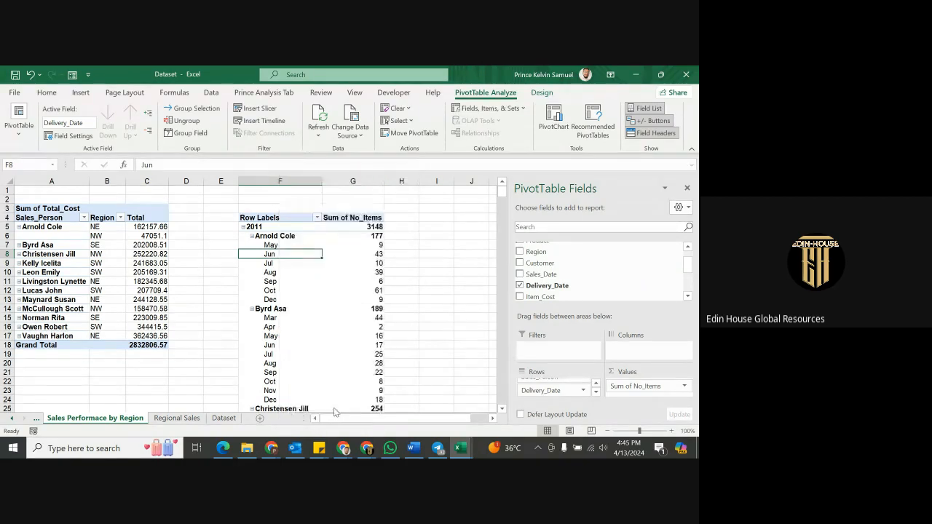
pyautogui.click(413, 200)
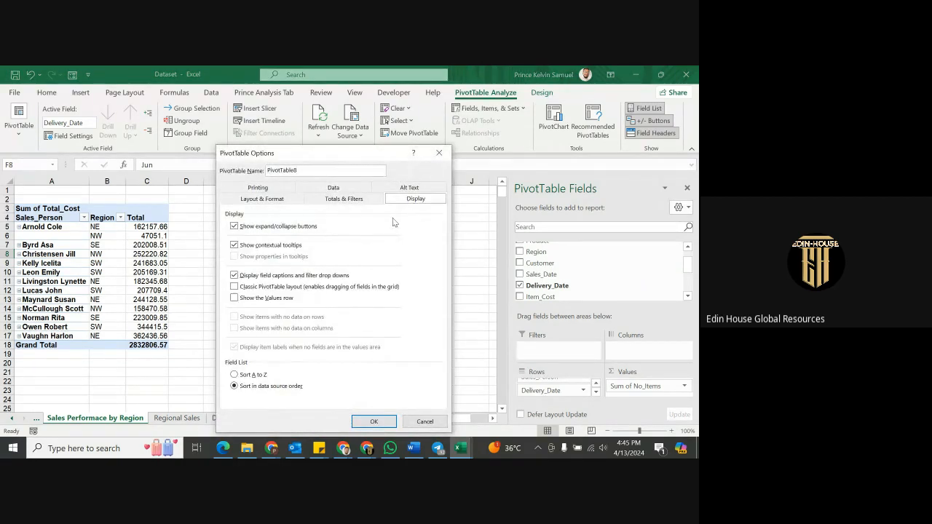
pyautogui.click(234, 287)
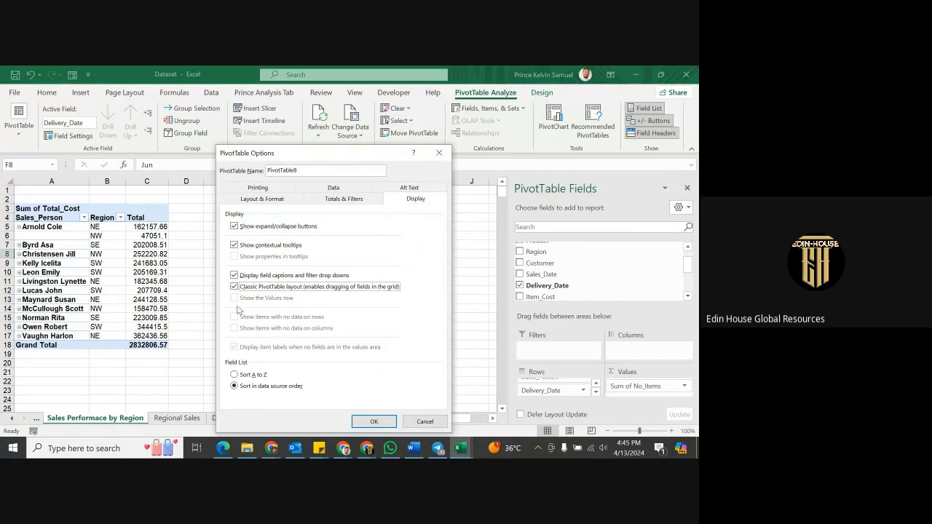
pyautogui.click(234, 375)
pyautogui.click(374, 422)
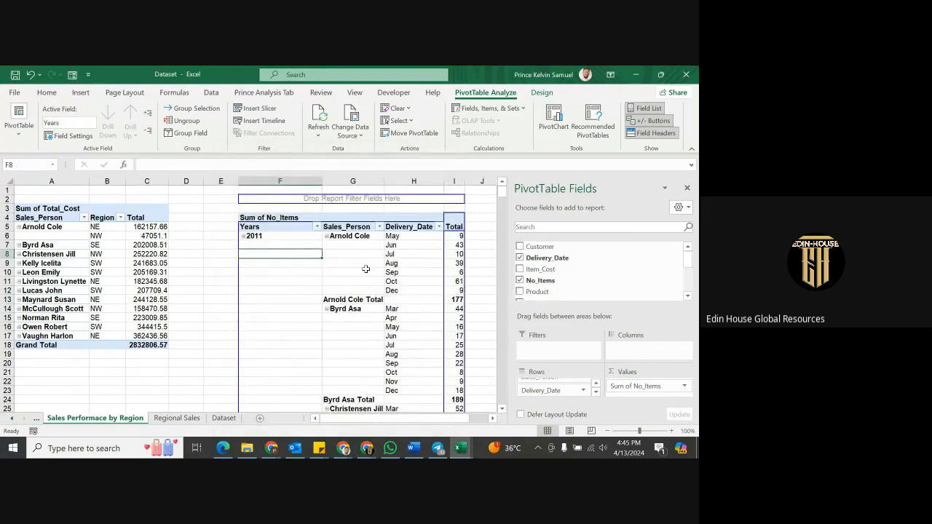
pyautogui.click(357, 300)
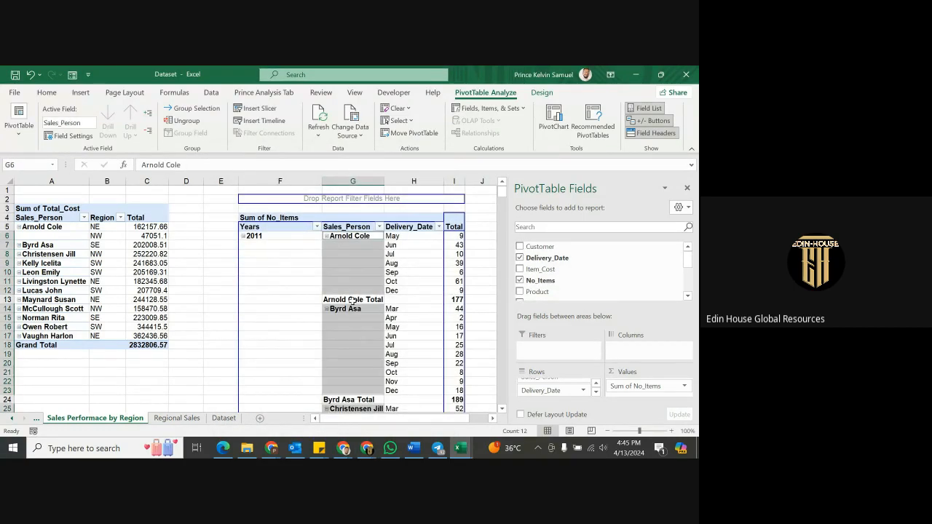
pyautogui.click(357, 301)
pyautogui.rightClick(357, 303)
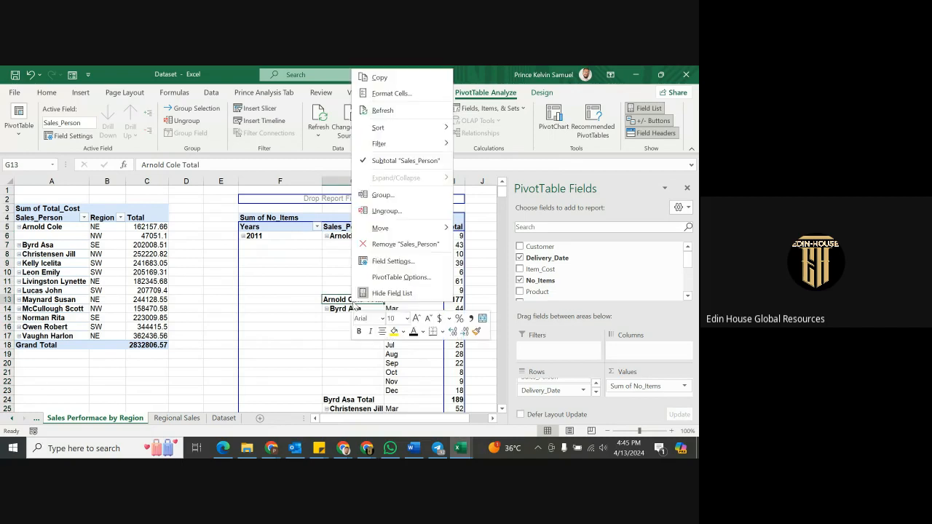
pyautogui.click(399, 161)
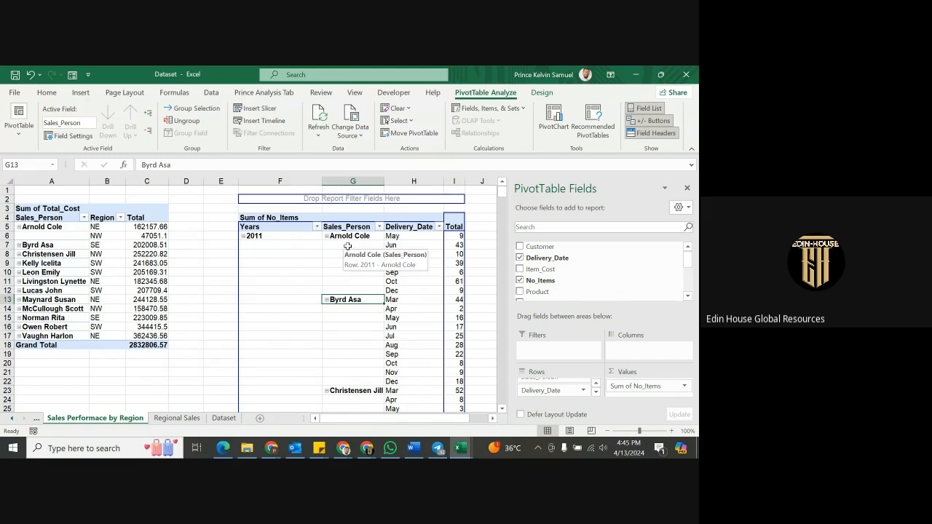
pyautogui.moveTo(347, 245); pyautogui.dragTo(341, 286)
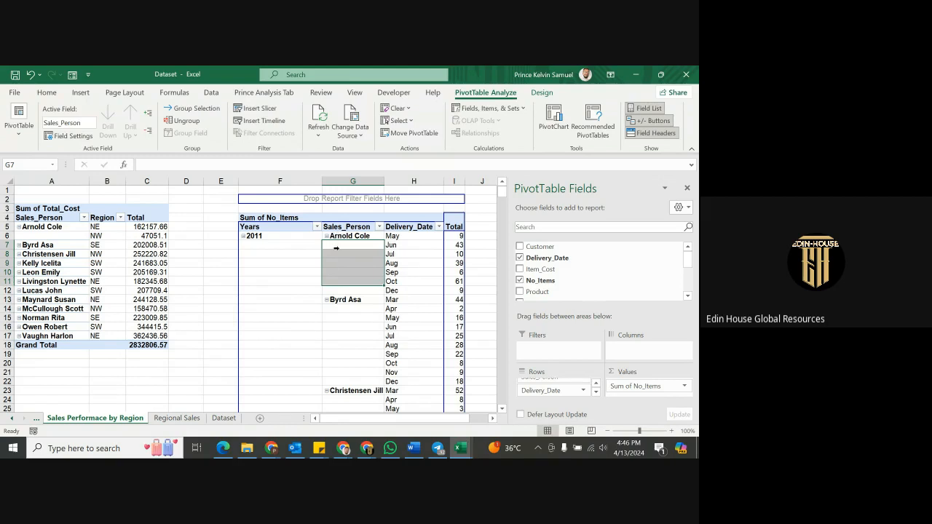
pyautogui.click(342, 267)
pyautogui.click(344, 273)
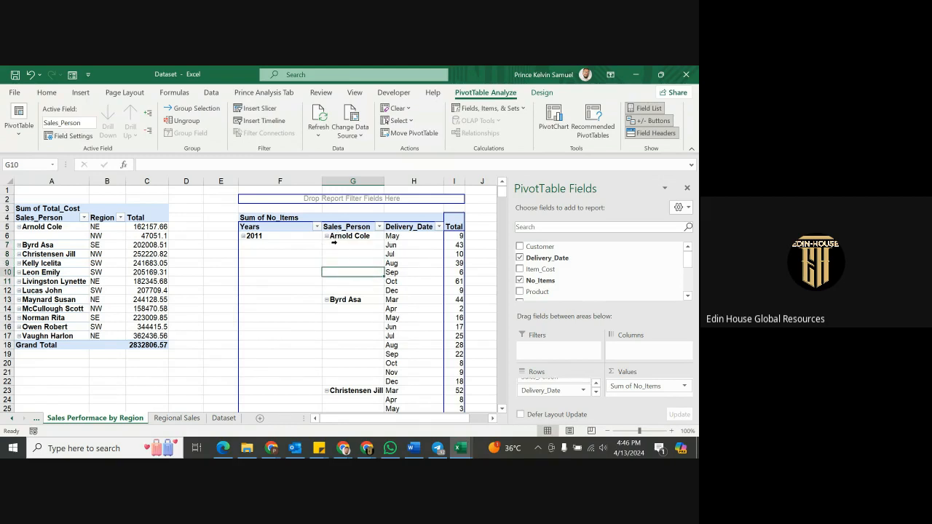
pyautogui.moveTo(350, 248); pyautogui.dragTo(350, 291)
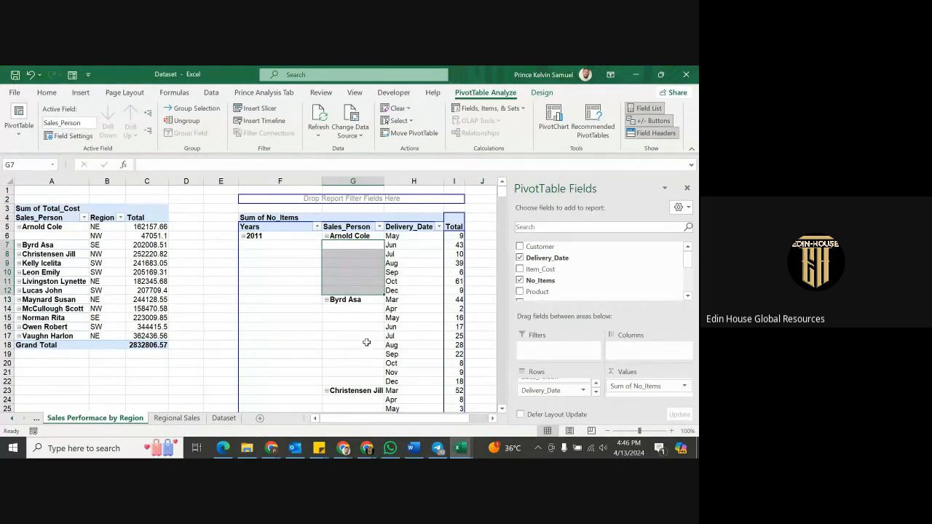
pyautogui.click(348, 245)
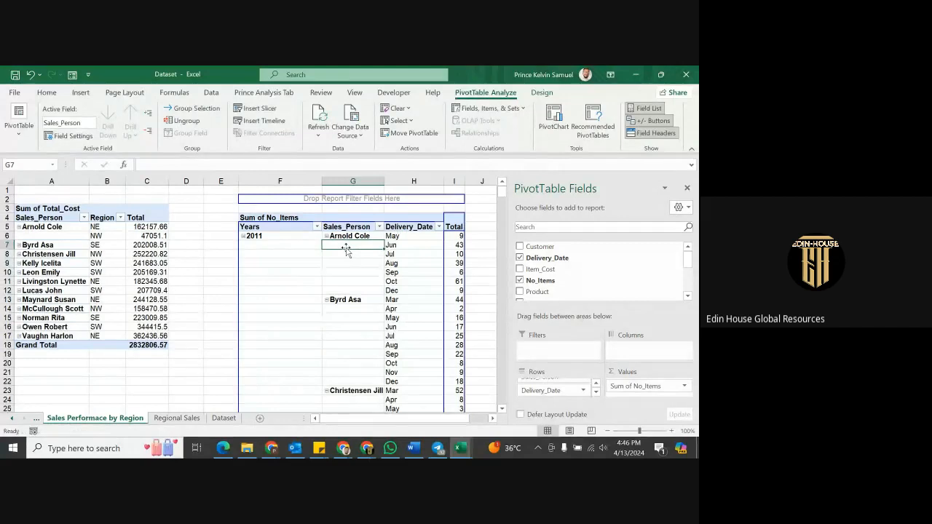
pyautogui.rightClick(347, 247)
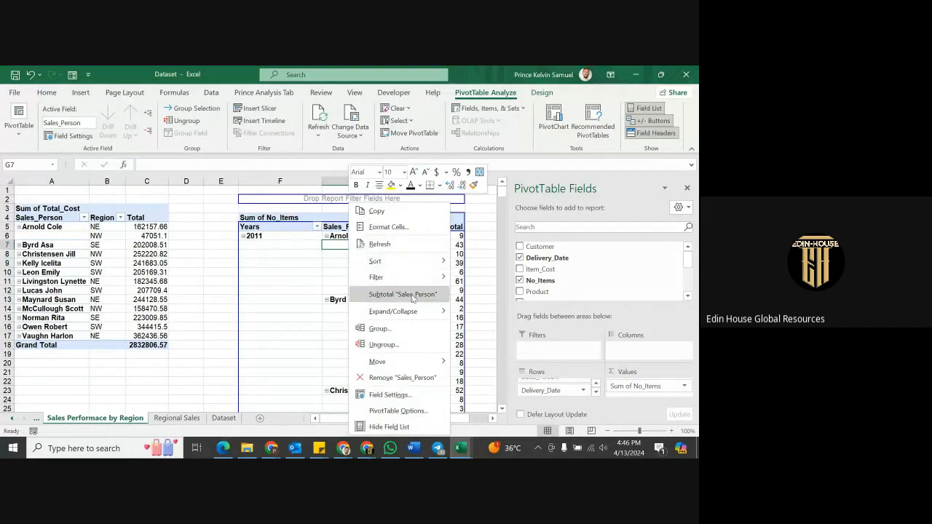
# Enable Repeat item labels for Sales_Person so names appear on every month row.
pyautogui.click(388, 394)
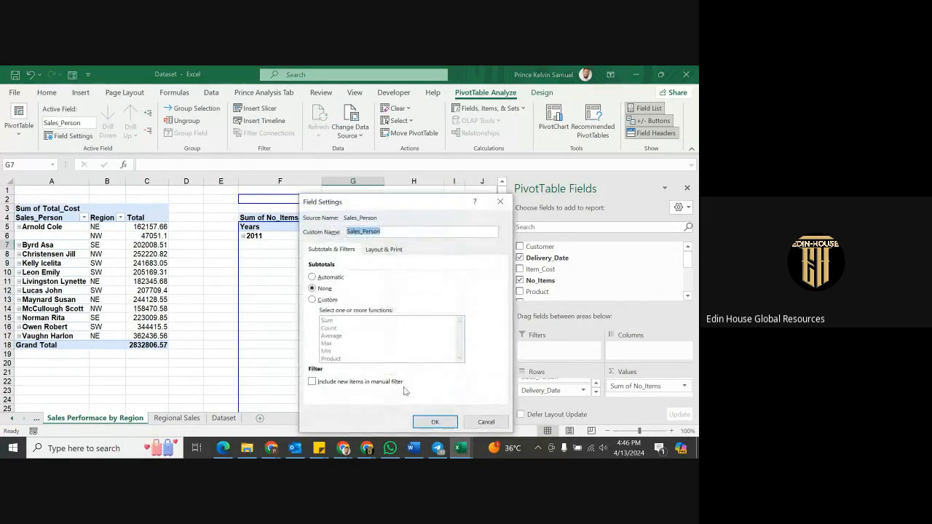
pyautogui.click(377, 250)
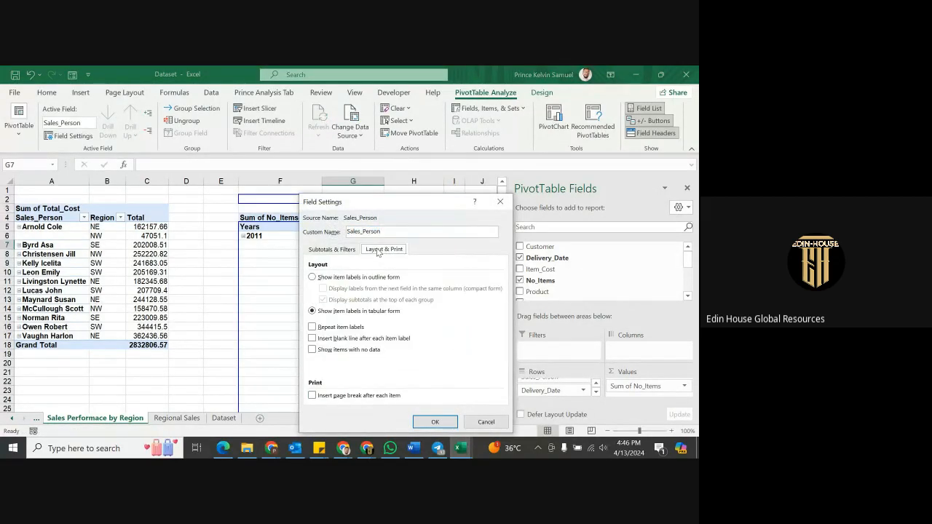
pyautogui.click(331, 329)
pyautogui.click(432, 422)
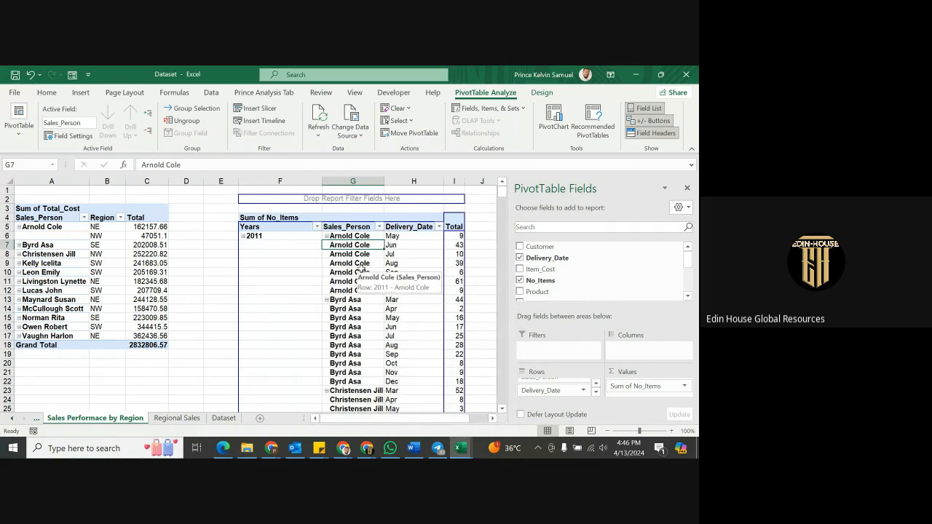
pyautogui.click(366, 449)
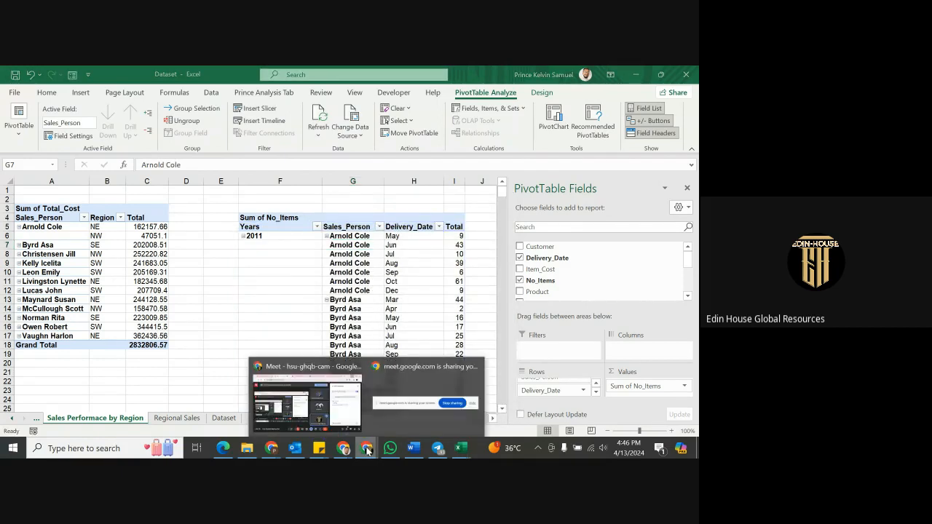
pyautogui.click(337, 417)
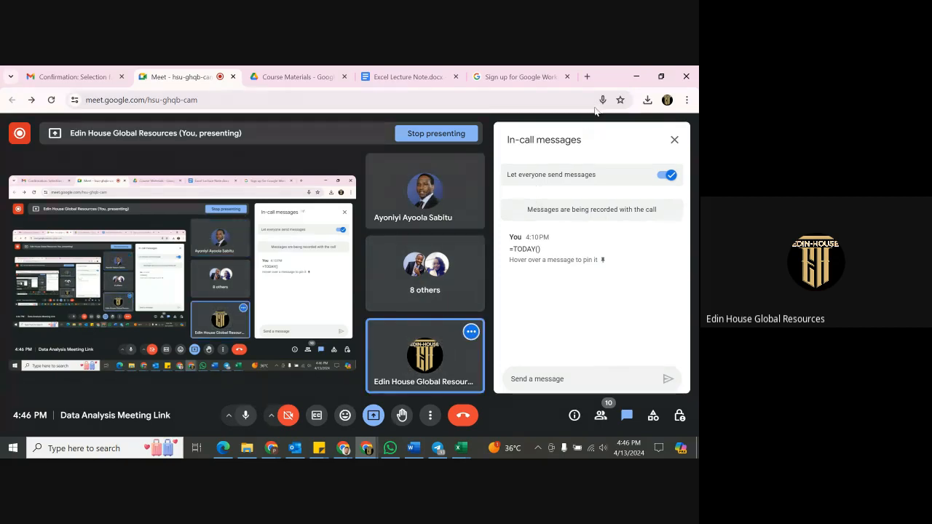
pyautogui.click(637, 76)
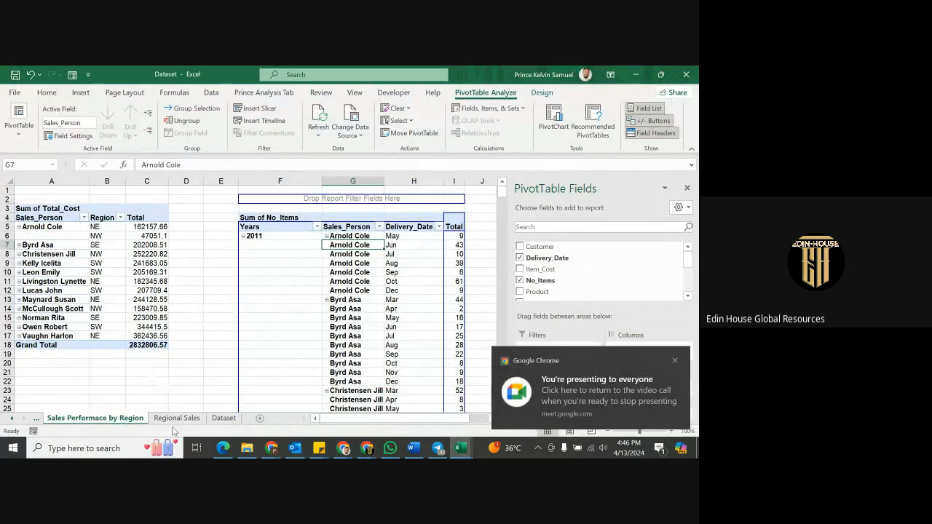
pyautogui.click(225, 420)
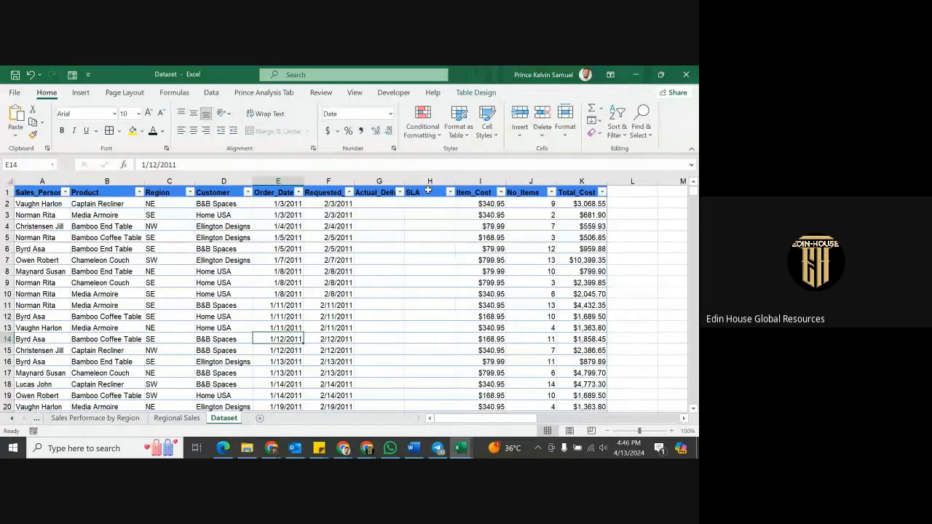
pyautogui.click(380, 192)
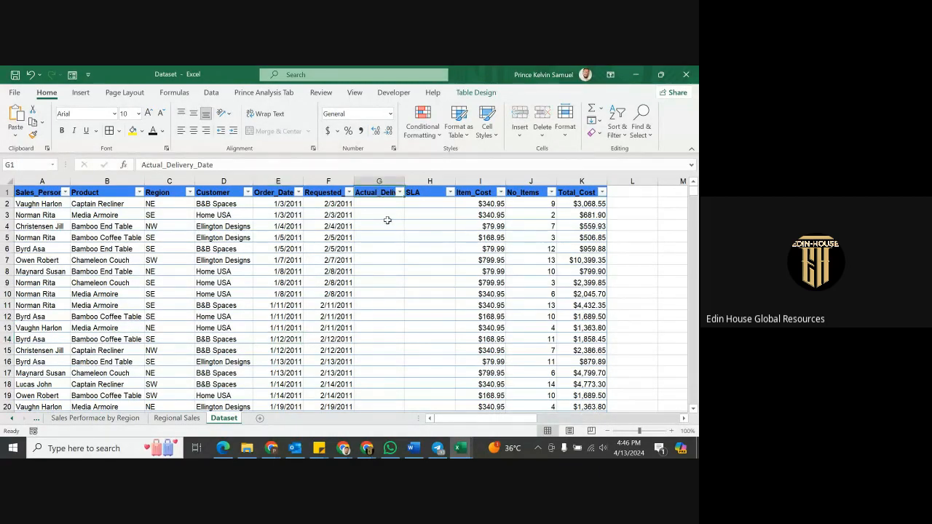
pyautogui.click(418, 194)
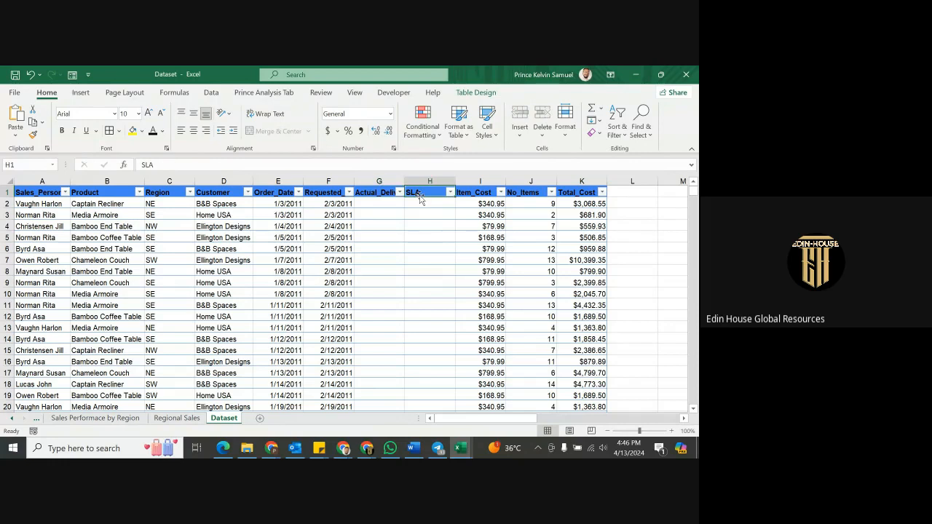
pyautogui.click(375, 204)
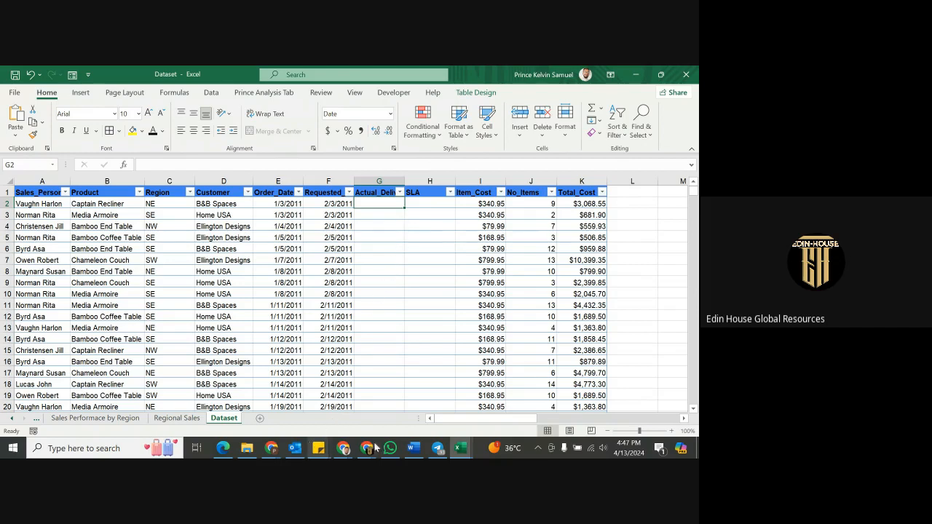
pyautogui.click(460, 447)
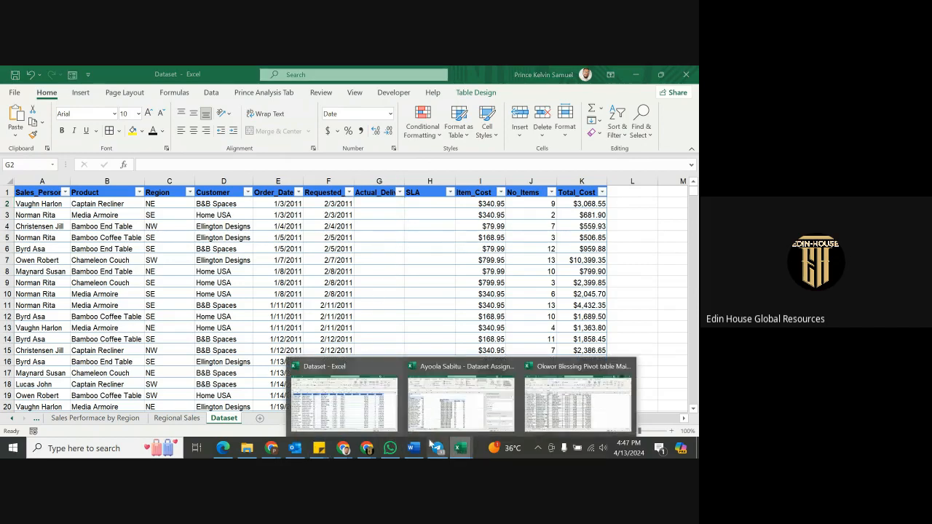
pyautogui.click(372, 402)
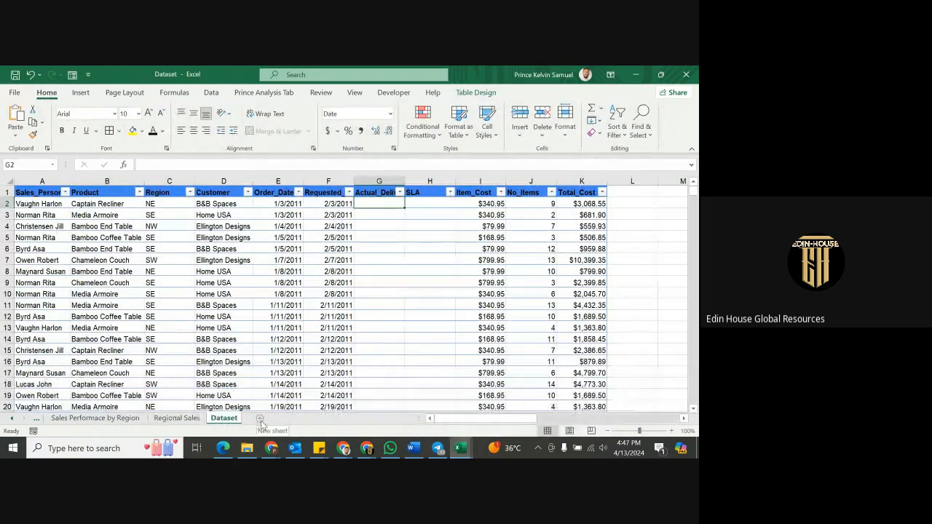
# On a new sheet, enter '1. Create a pivot table showing each sales performance by Quarters' in A1.
pyautogui.click(260, 419)
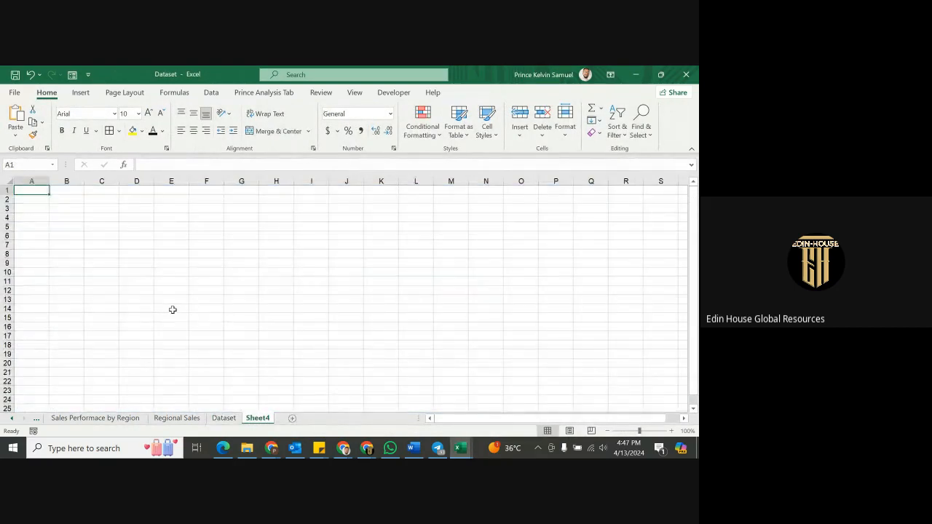
pyautogui.write('Cer')
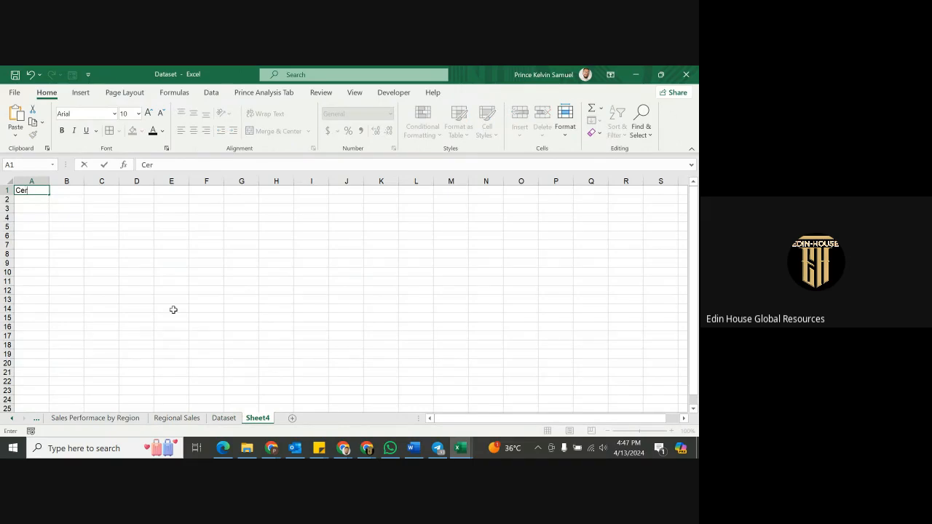
pyautogui.press('BackSpace')
pyautogui.press('BackSpace')
pyautogui.press('BackSpace')
pyautogui.write('1. Create a pivot table')
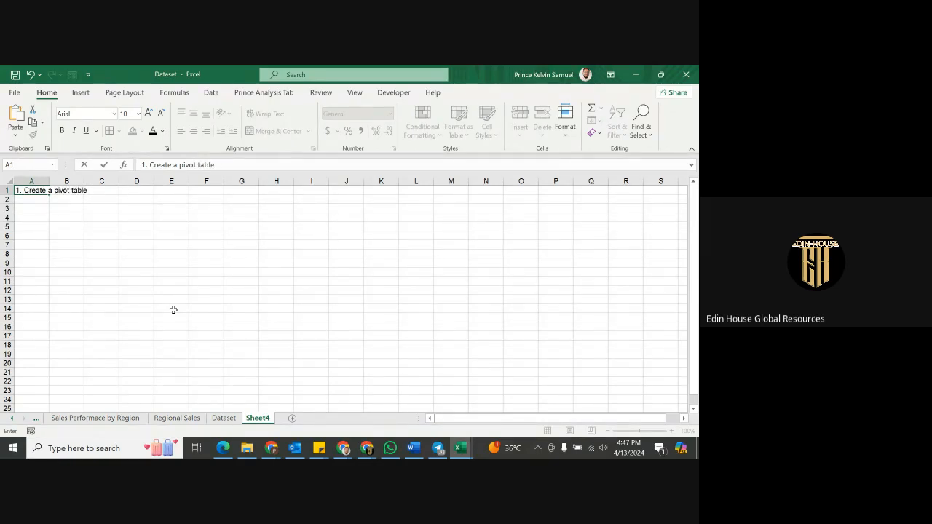
pyautogui.write(' showing each sal')
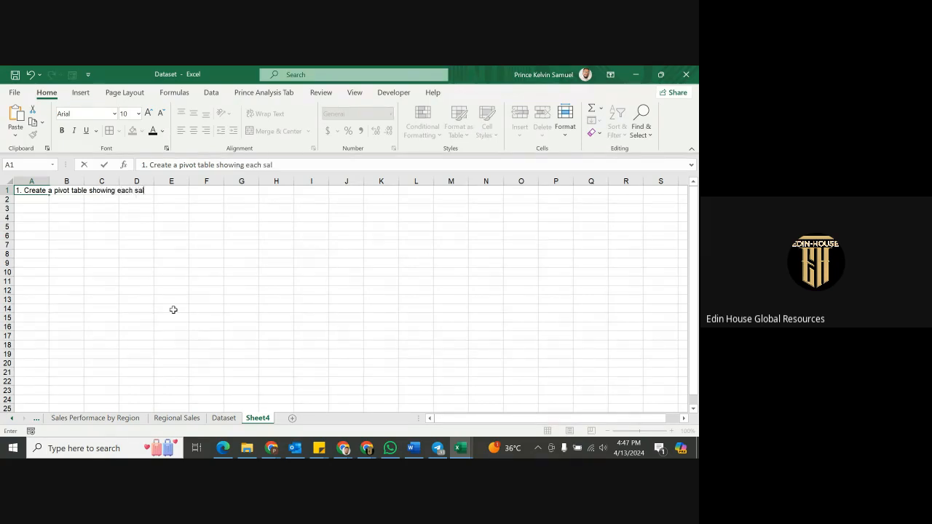
pyautogui.write('es perfo')
pyautogui.write('rman')
pyautogui.press('BackSpace')
pyautogui.write('nce ')
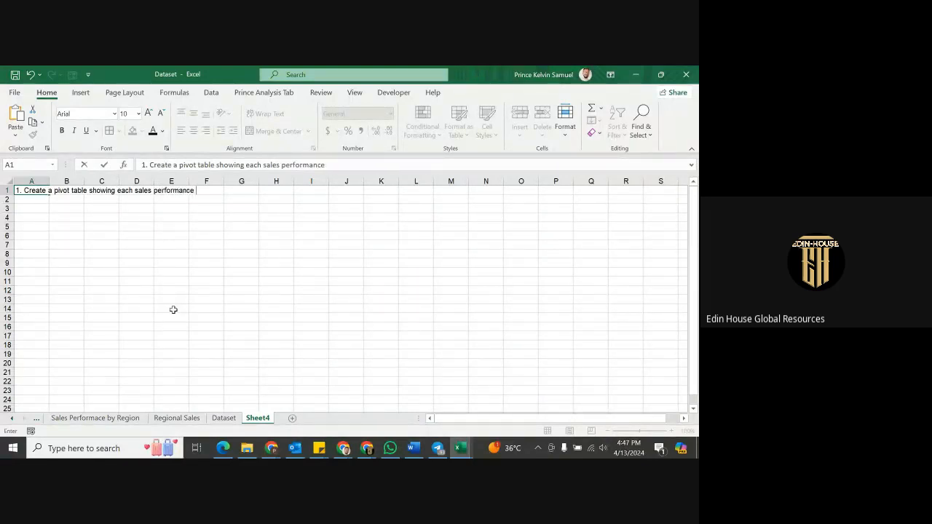
pyautogui.write('by Quarters')
pyautogui.press('Return')
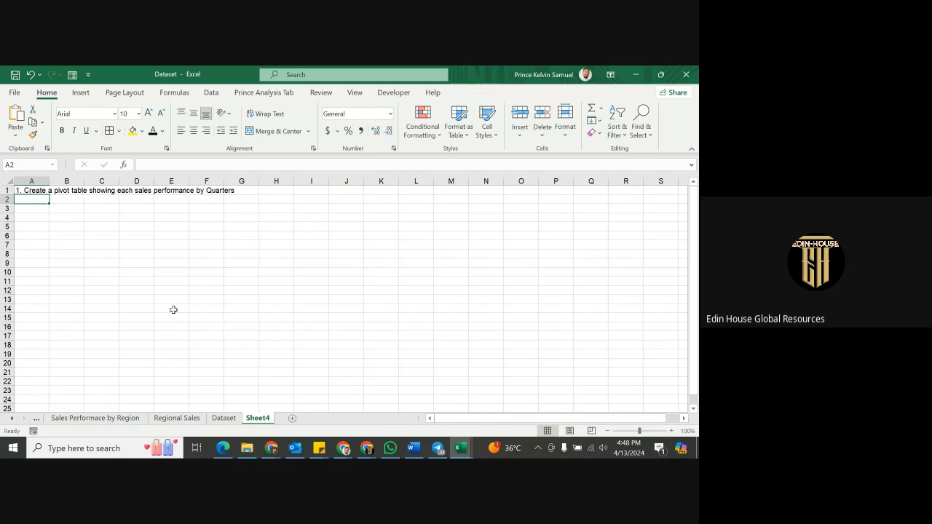
pyautogui.write('2')
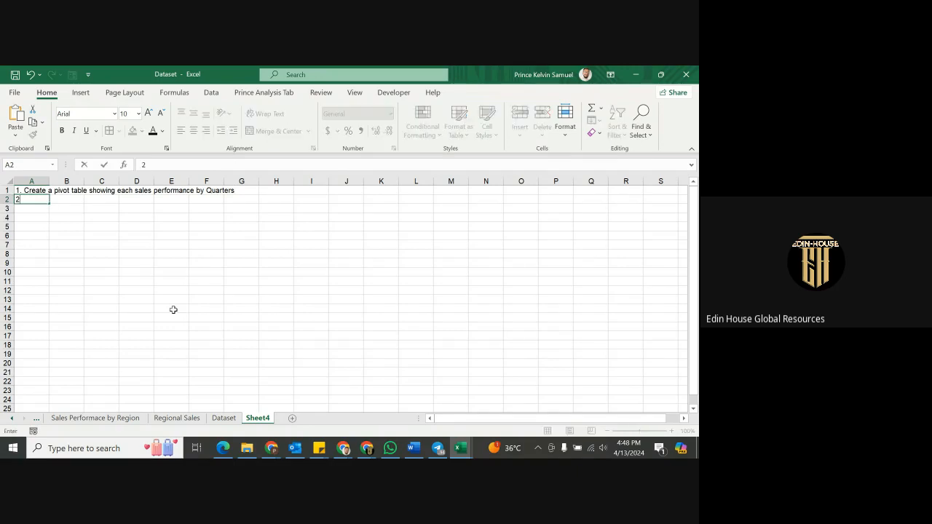
pyautogui.write('. Ccreate a')
# Complete A2 as '2. Create a pivot table showing product performance by year'.
pyautogui.click(155, 167)
pyautogui.press('BackSpace')
pyautogui.click(188, 163)
pyautogui.write('pivot table')
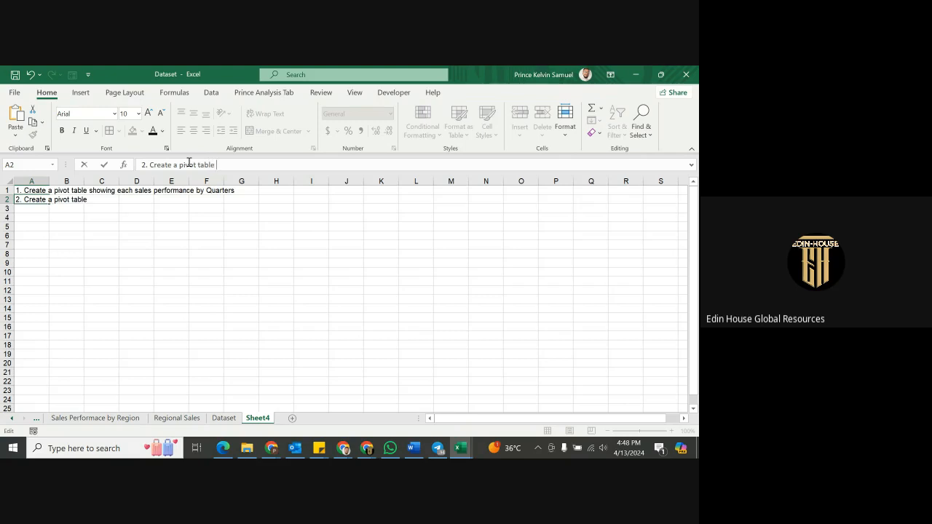
pyautogui.write(' showing product')
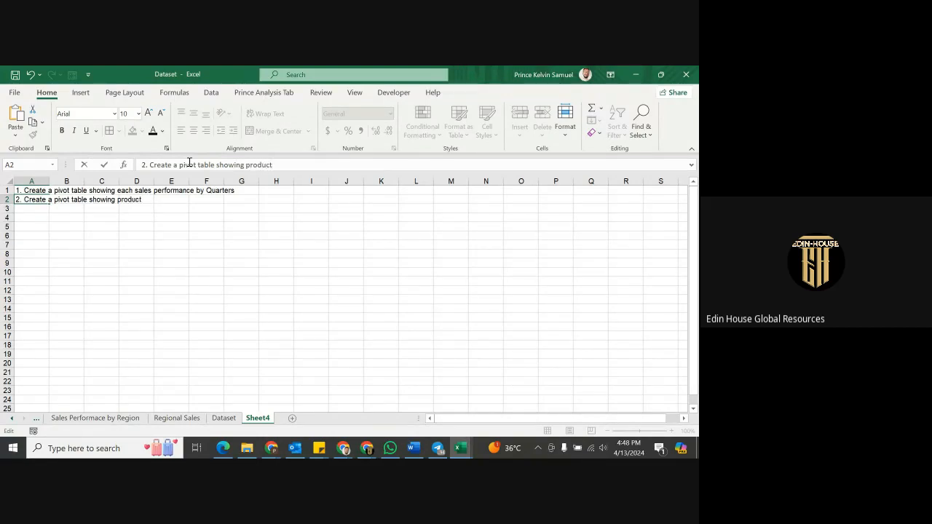
pyautogui.write(' performance by yea')
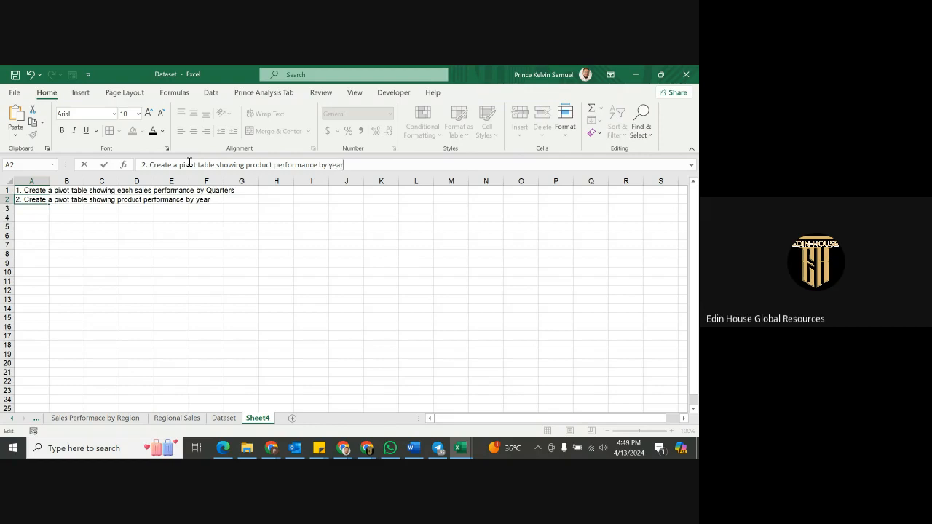
pyautogui.write('r')
pyautogui.press('Return')
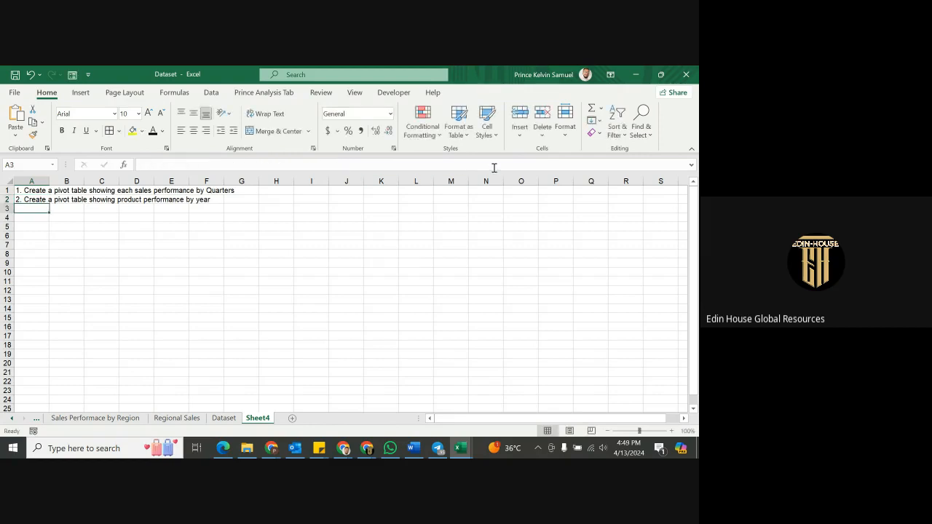
# Enter '3. Show a pivot table that summarizes sales by product and delivery date' in A3.
pyautogui.write('3')
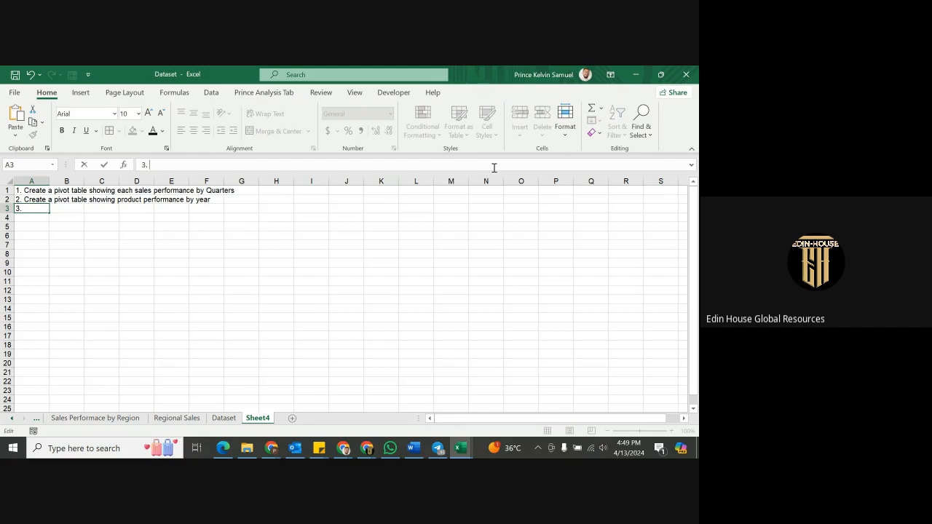
pyautogui.write('. Show a pivot tab')
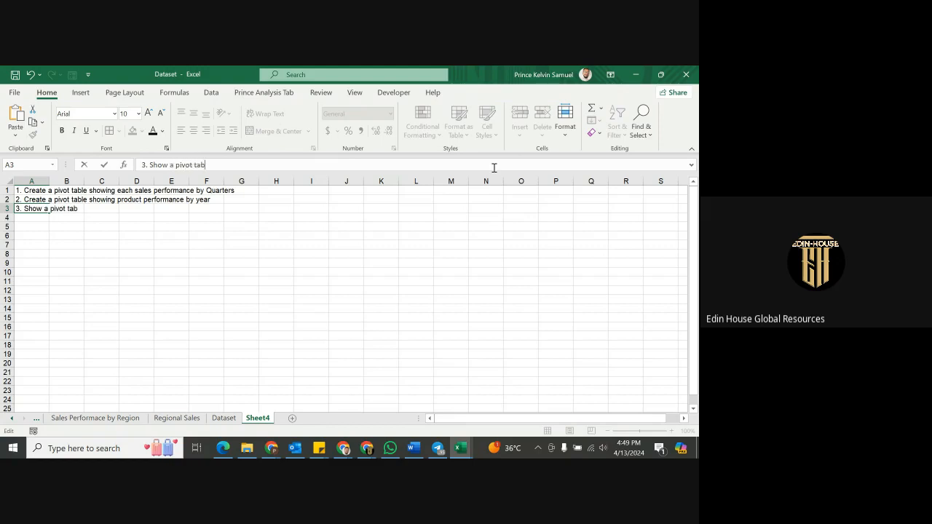
pyautogui.write('le that summarizesb')
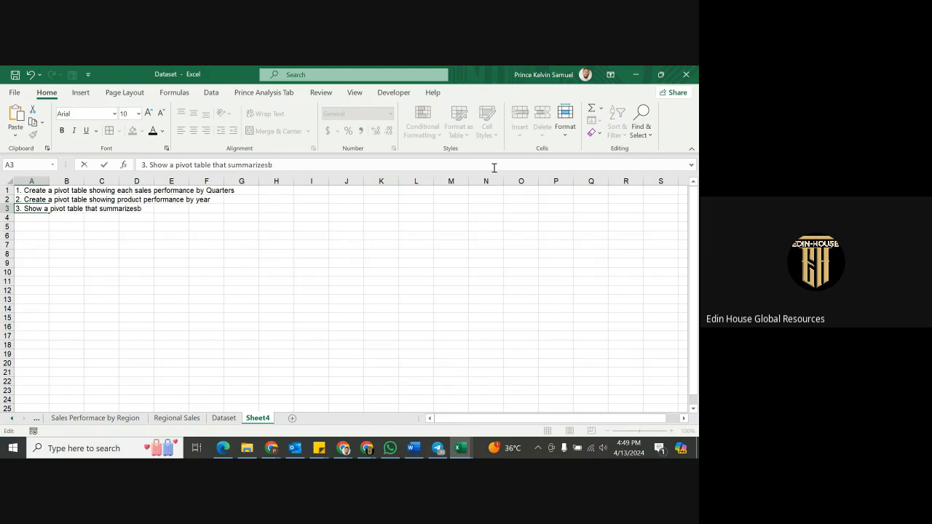
pyautogui.press('BackSpace')
pyautogui.write('sales by product a')
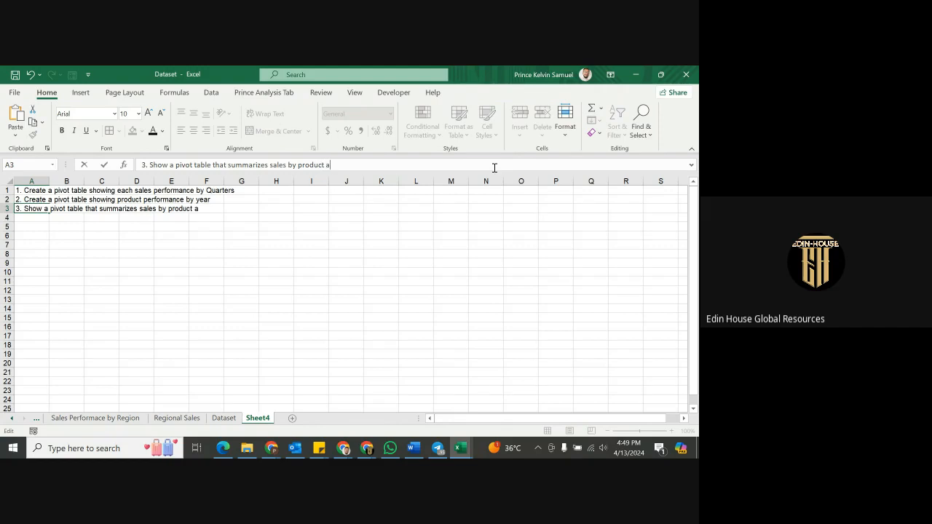
pyautogui.write('nd delivery date.')
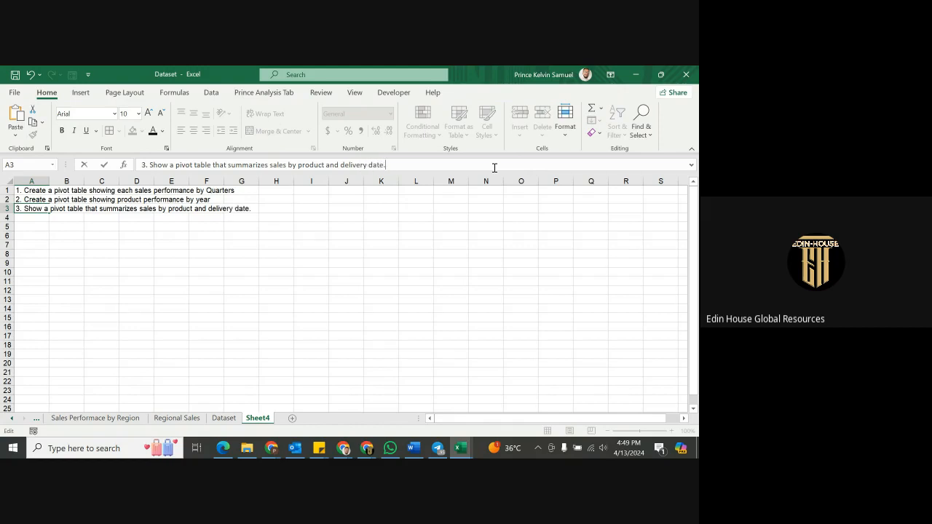
pyautogui.click(58, 219)
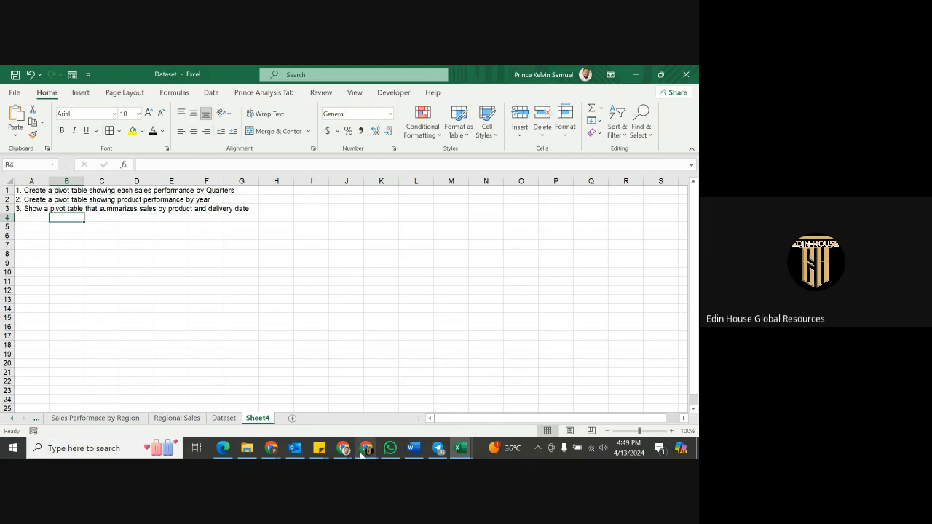
# In the Google Meet call, open the Recording panel from Activities and reach Stop recording.
pyautogui.moveTo(366, 448)
pyautogui.click(341, 414)
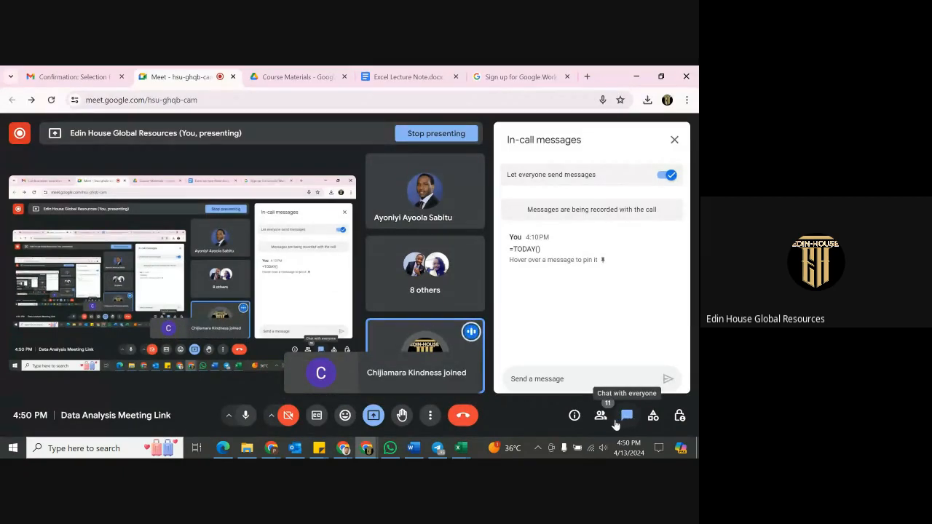
pyautogui.click(653, 415)
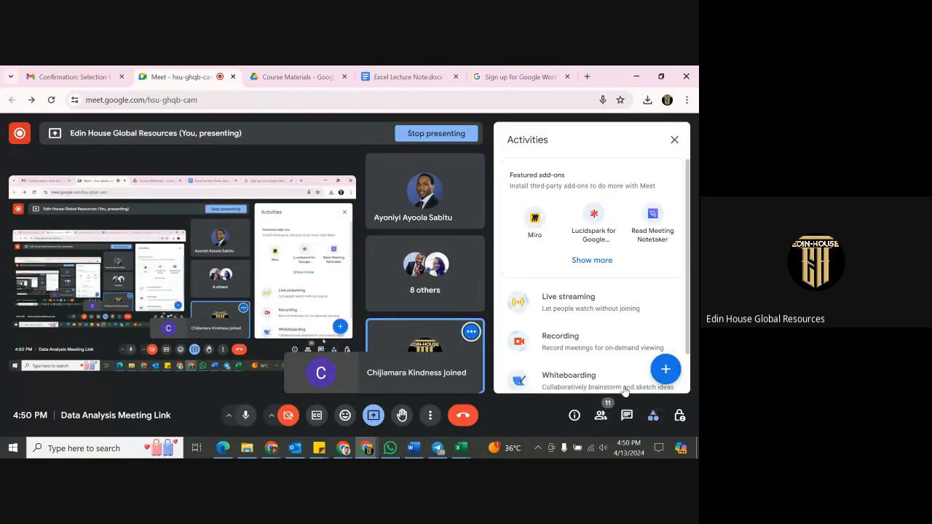
pyautogui.click(587, 341)
pyautogui.scroll(-3, 582, 348)
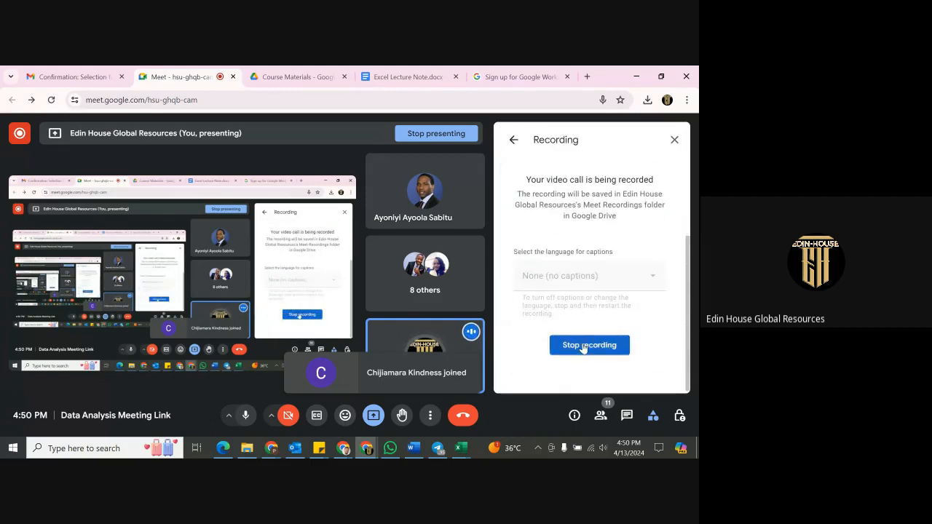